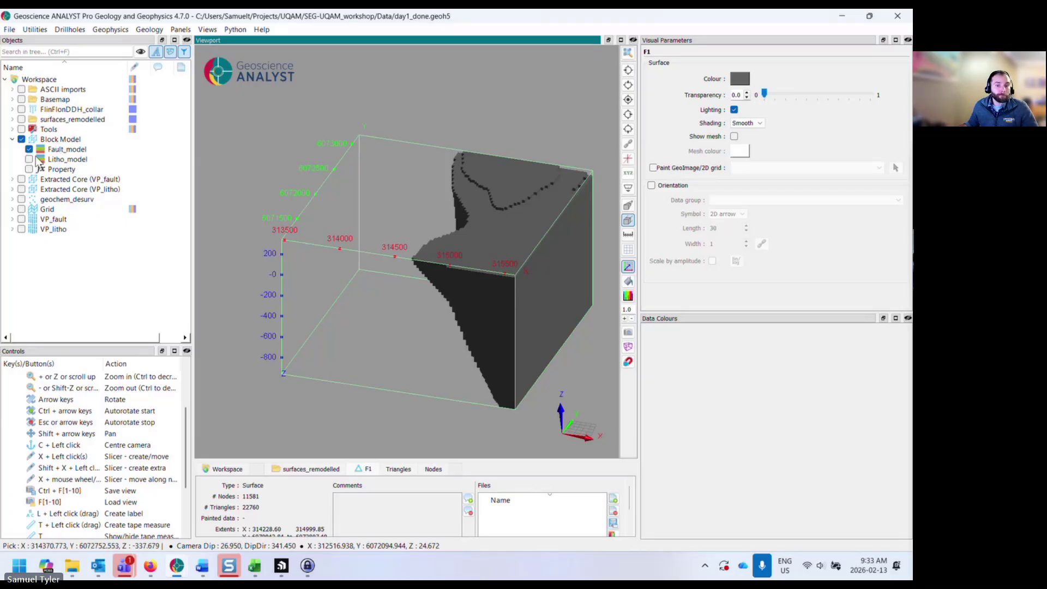
Select a cell on the block model's upper surface to check its fault and lithology classes
left_click_drag(398, 284, 449, 282)
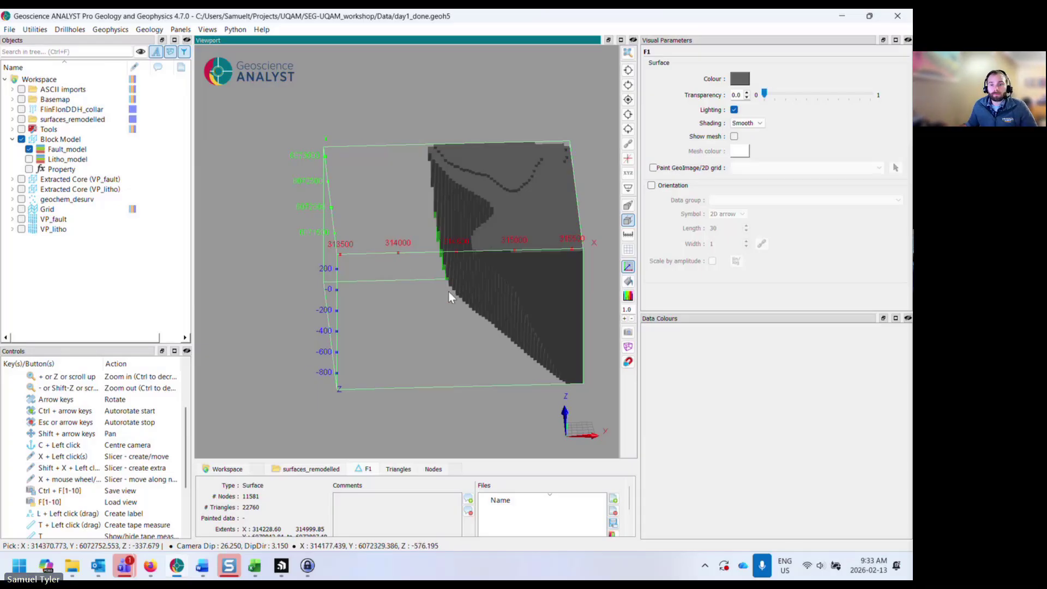
left_click_drag(450, 292, 439, 270)
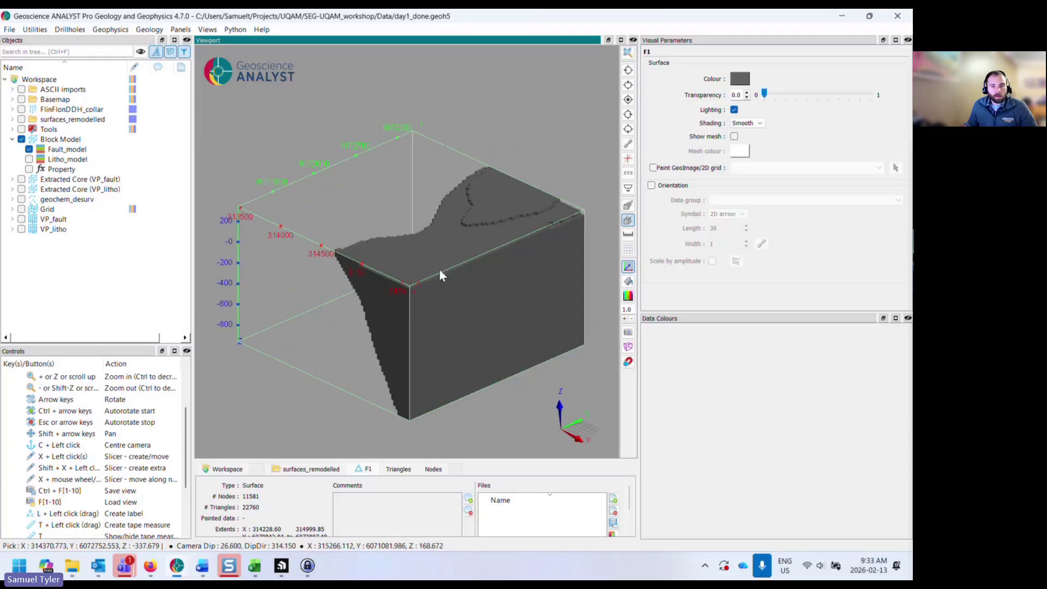
left_click(476, 233)
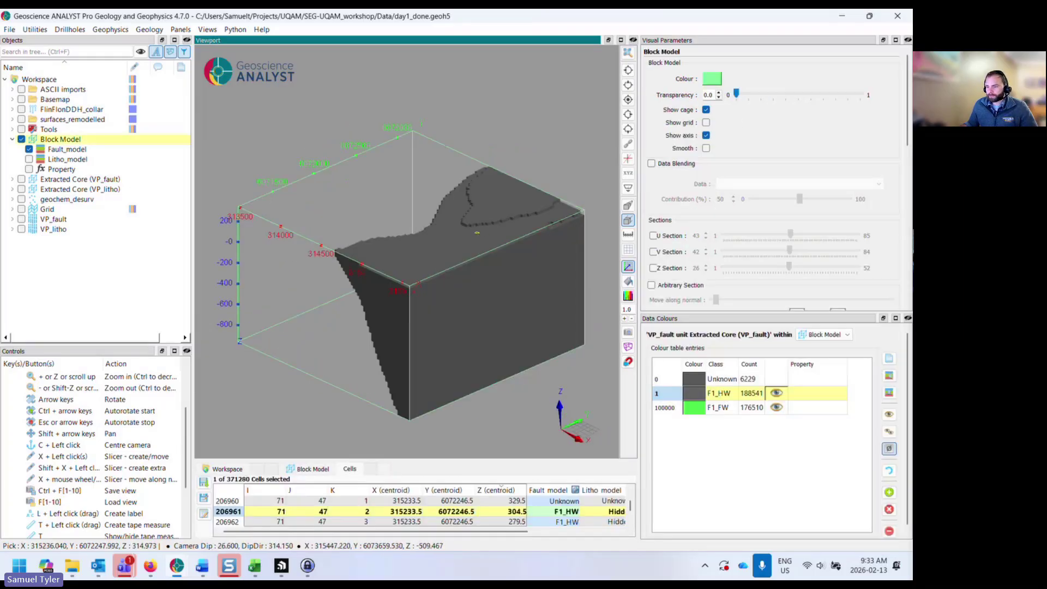
key("alt+Tab")
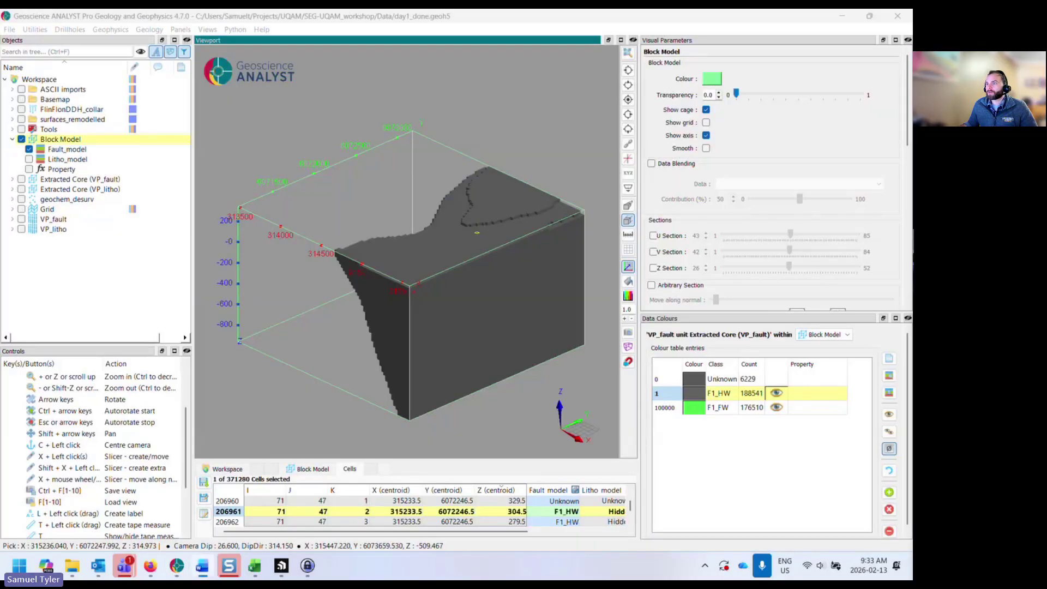
left_click_drag(385, 318, 431, 310)
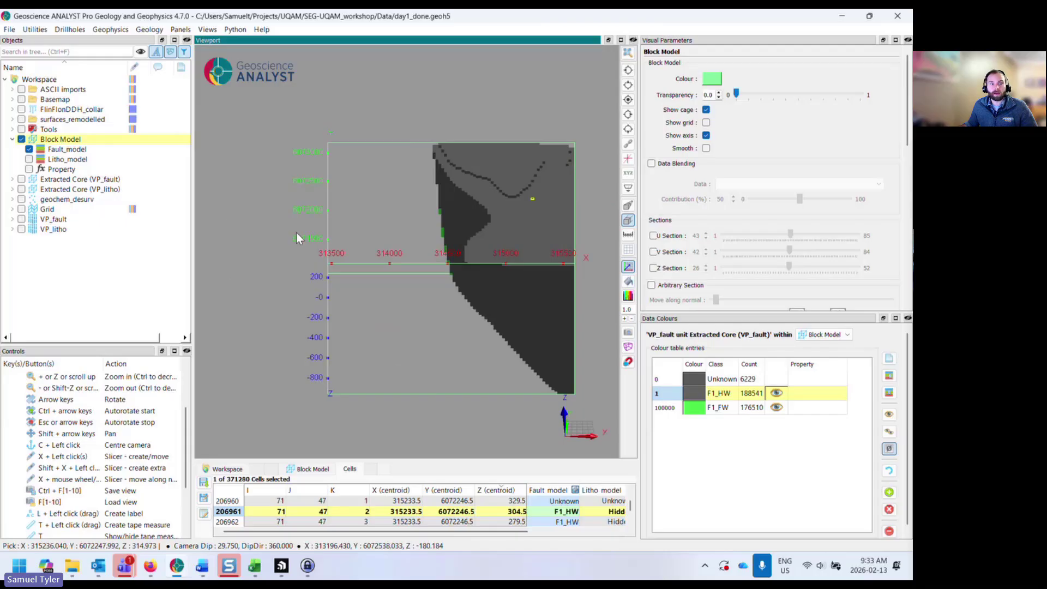
Filter the block model's Litho_model isovalues to the Millrock class only, deselecting Hidden
left_click(57, 161)
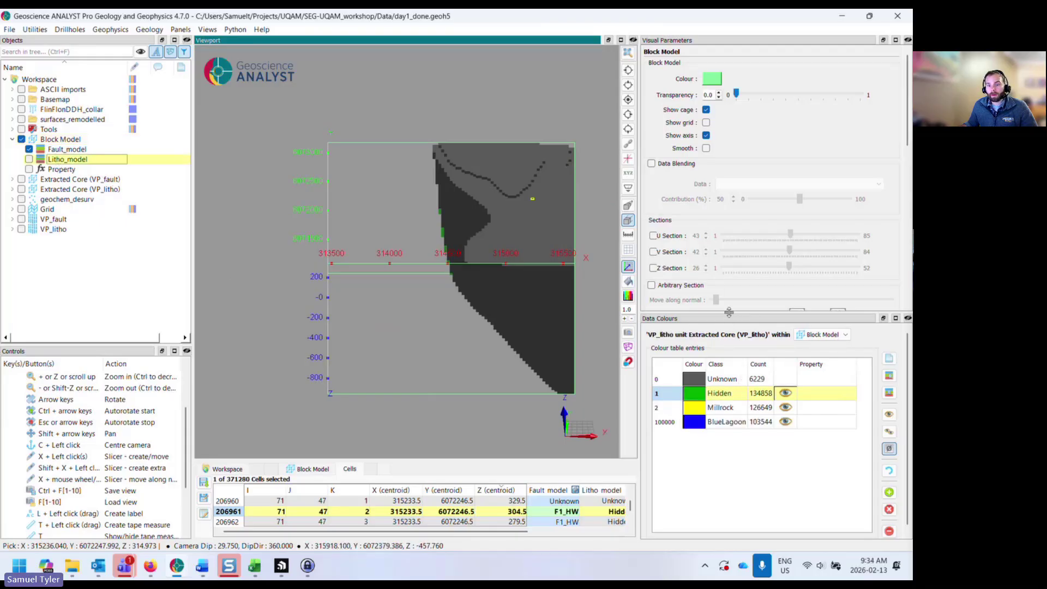
left_click_drag(728, 319, 728, 393)
scroll(671, 322, "down", 5)
scroll(671, 321, "down", 3)
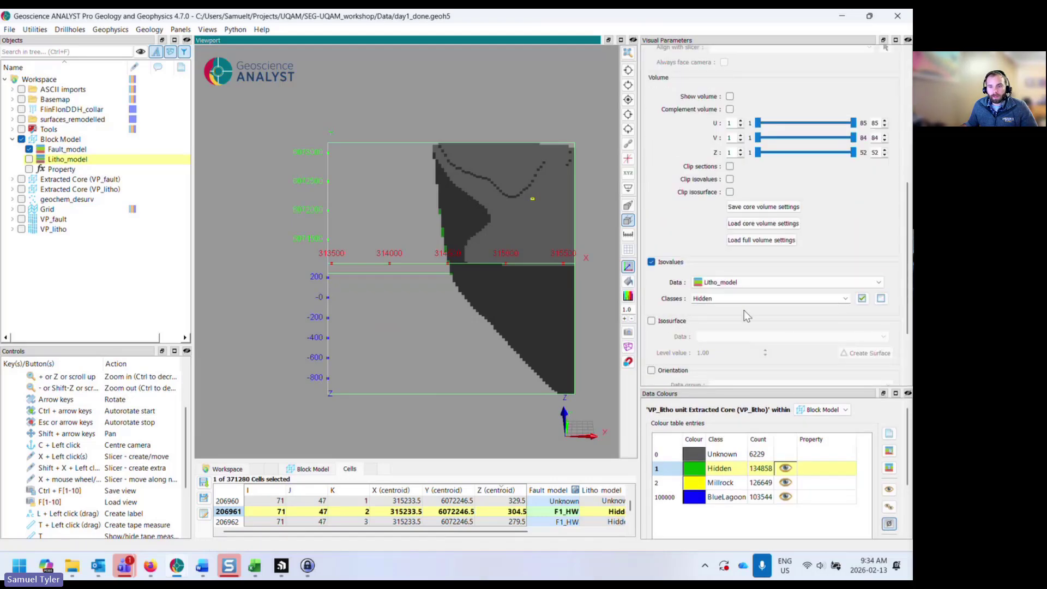
left_click(845, 298)
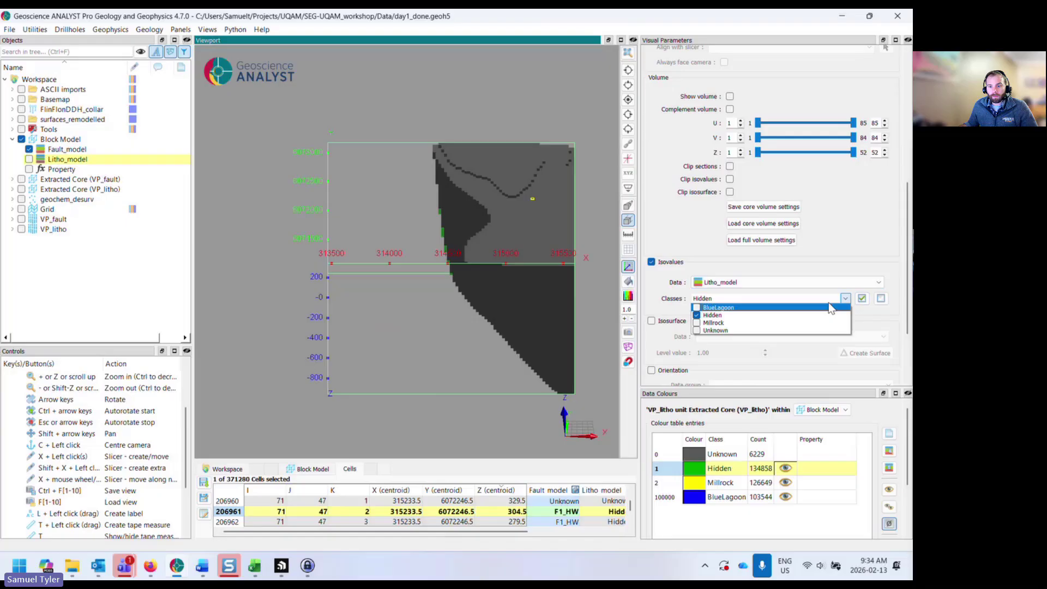
left_click(784, 317)
left_click(784, 323)
left_click(685, 246)
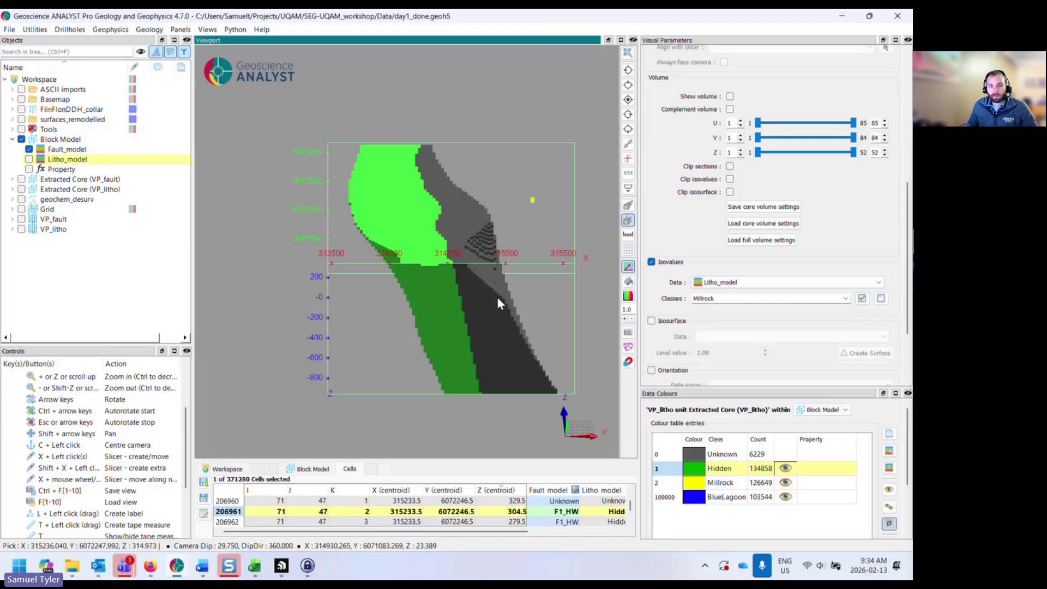
left_click_drag(498, 302, 444, 309)
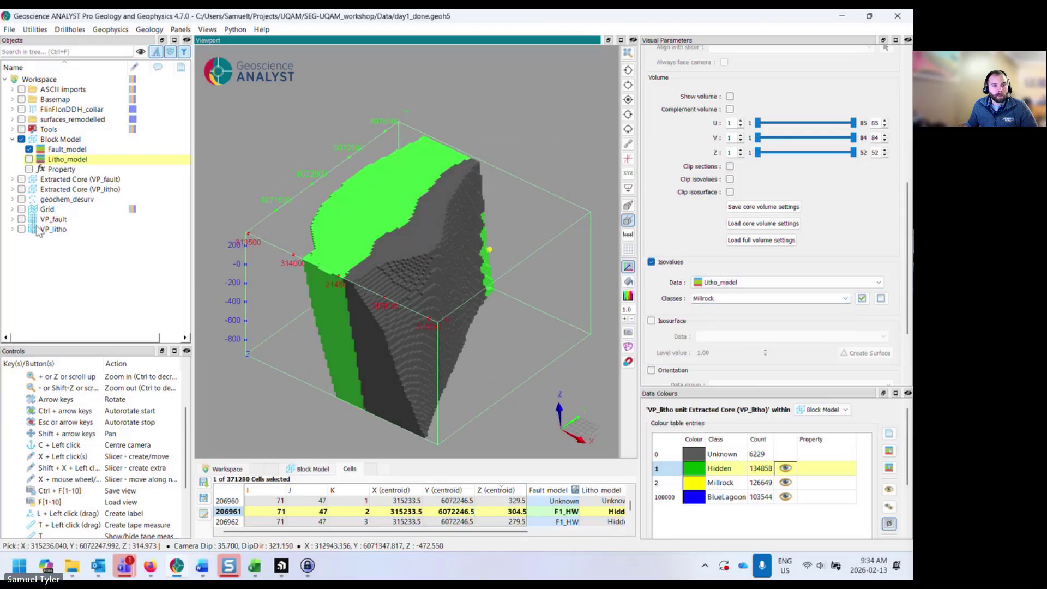
Recolour the Fault_model classes, setting F1_FW to purple (#55007f) and F1_HW to dark red (#aa0000)
left_click(61, 149)
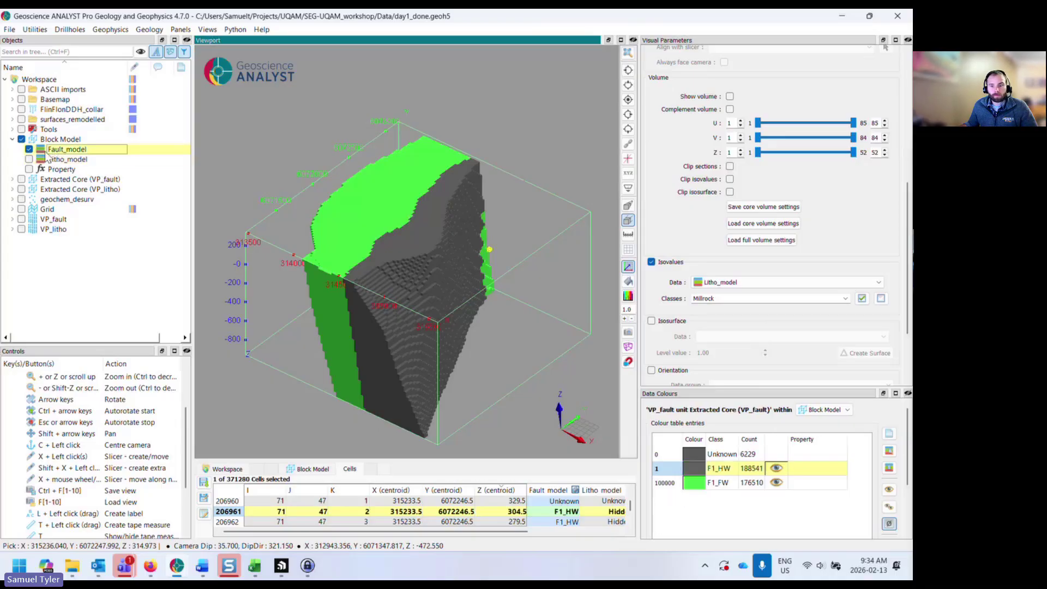
left_click_drag(538, 322, 450, 332)
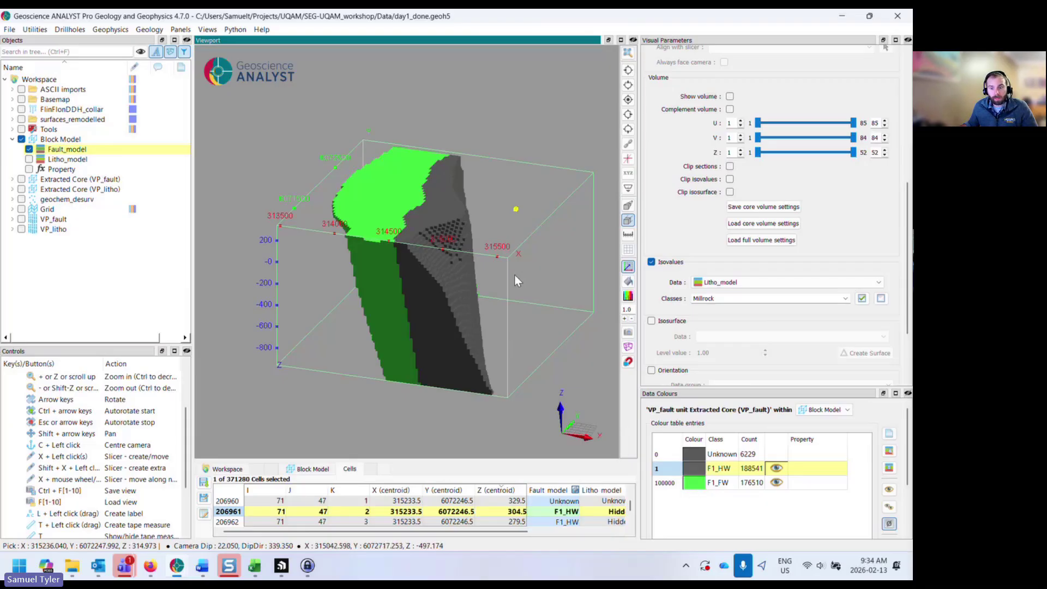
double_click(695, 484)
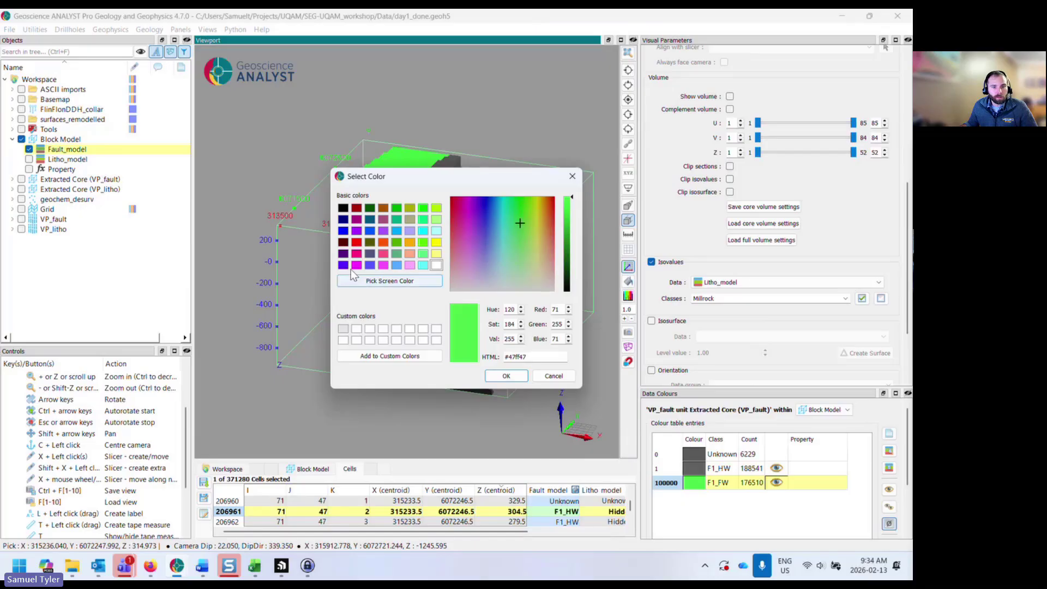
left_click(343, 253)
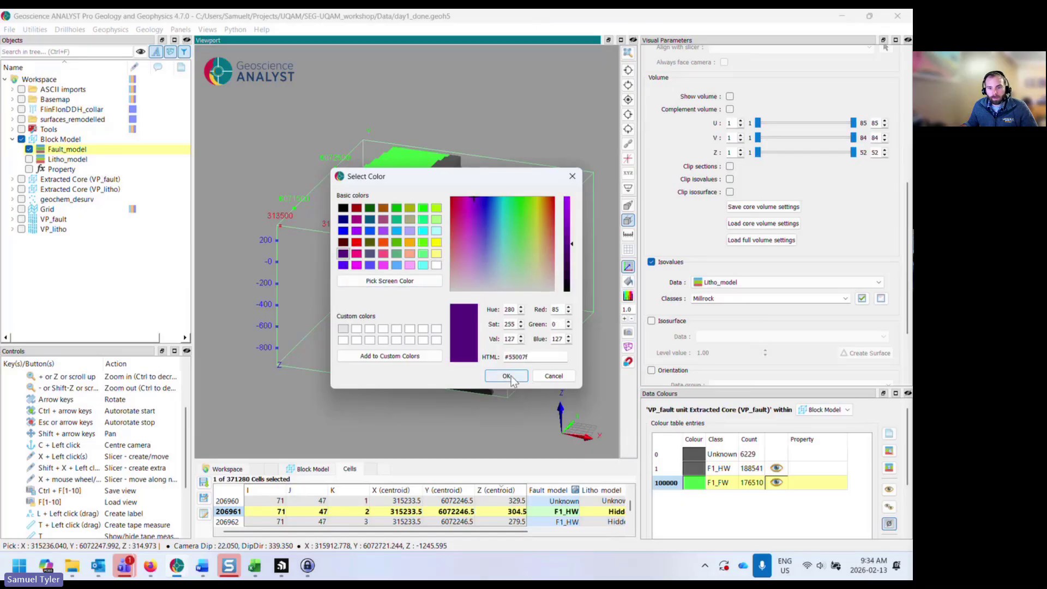
left_click(507, 376)
double_click(691, 468)
left_click(356, 208)
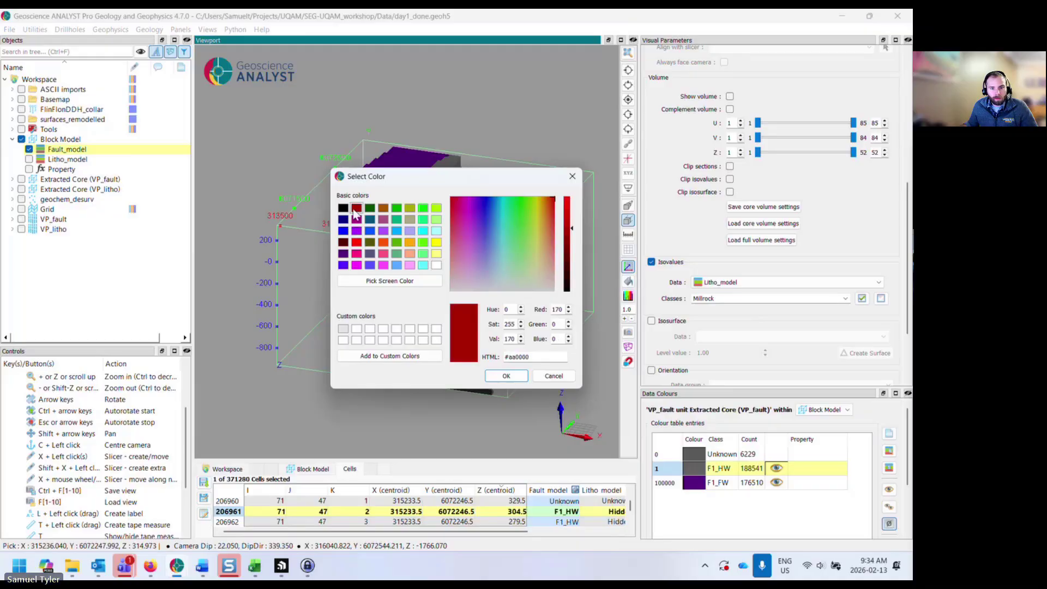
left_click(504, 375)
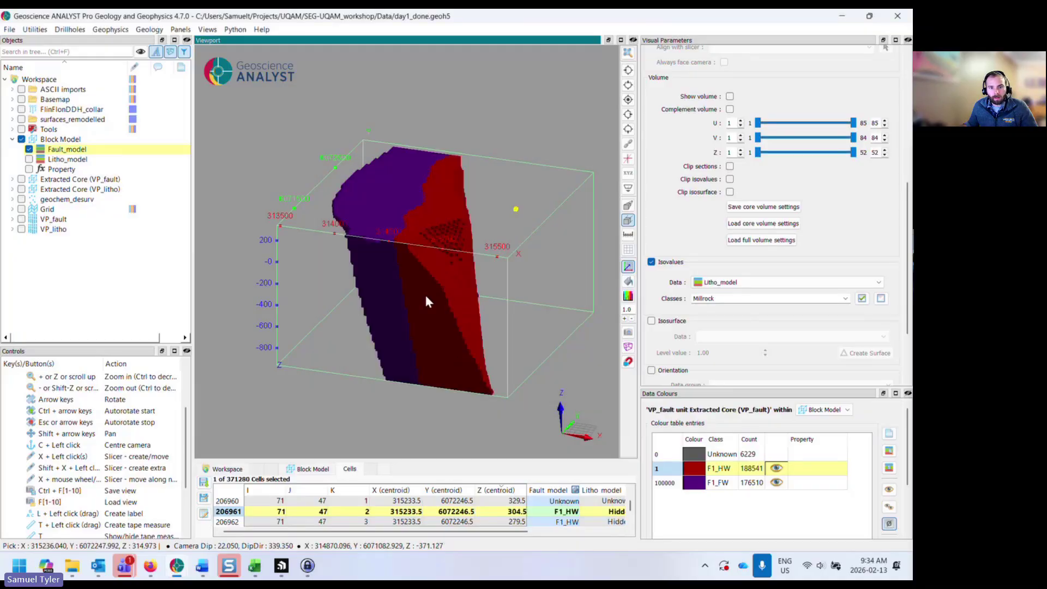
left_click_drag(427, 301, 434, 316)
left_click_drag(429, 254, 470, 253)
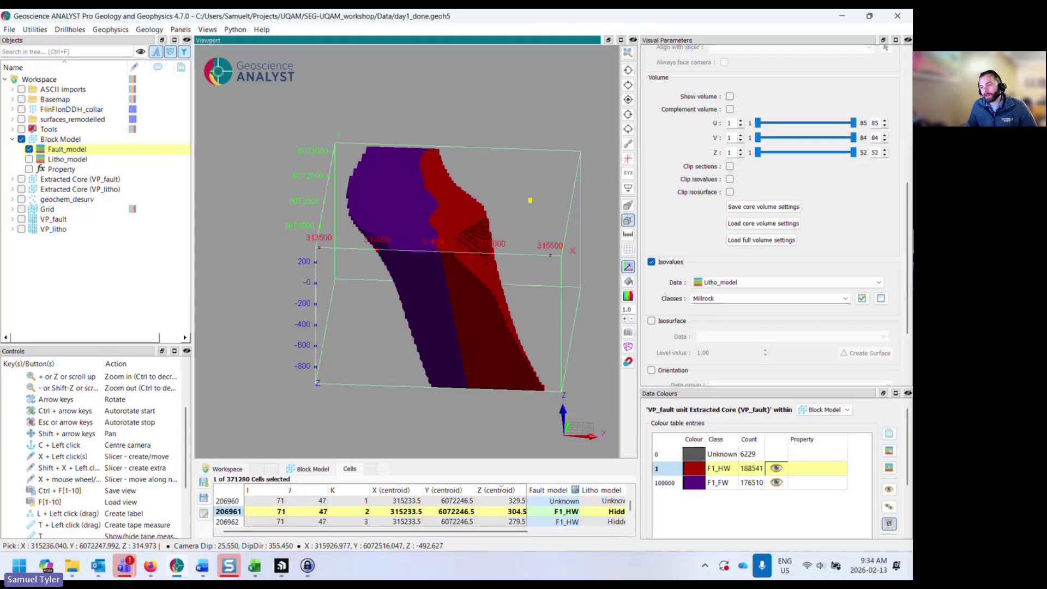
left_click_drag(444, 283, 437, 305)
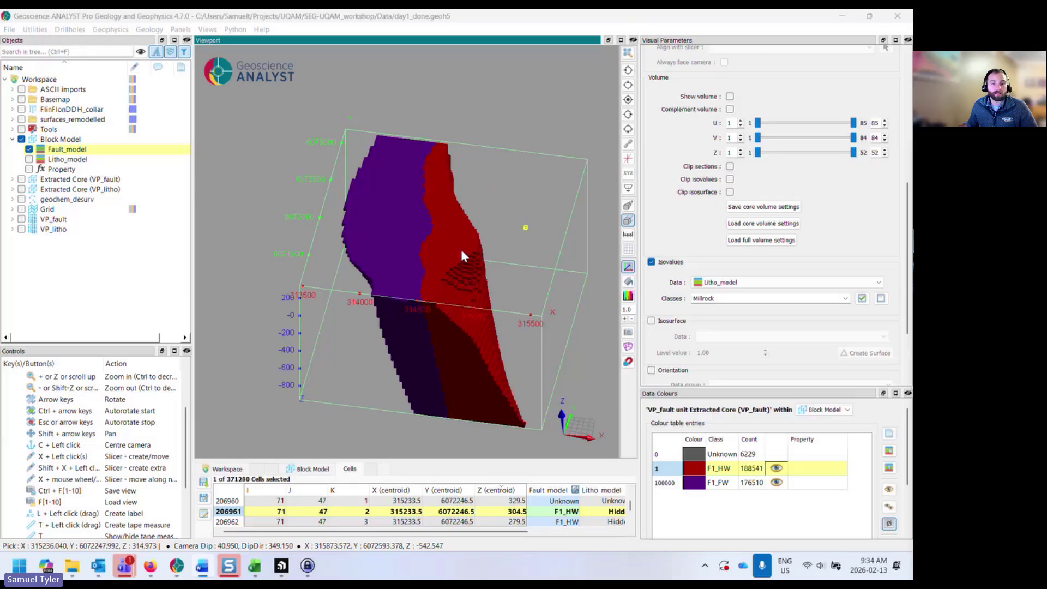
left_click_drag(461, 252, 445, 226)
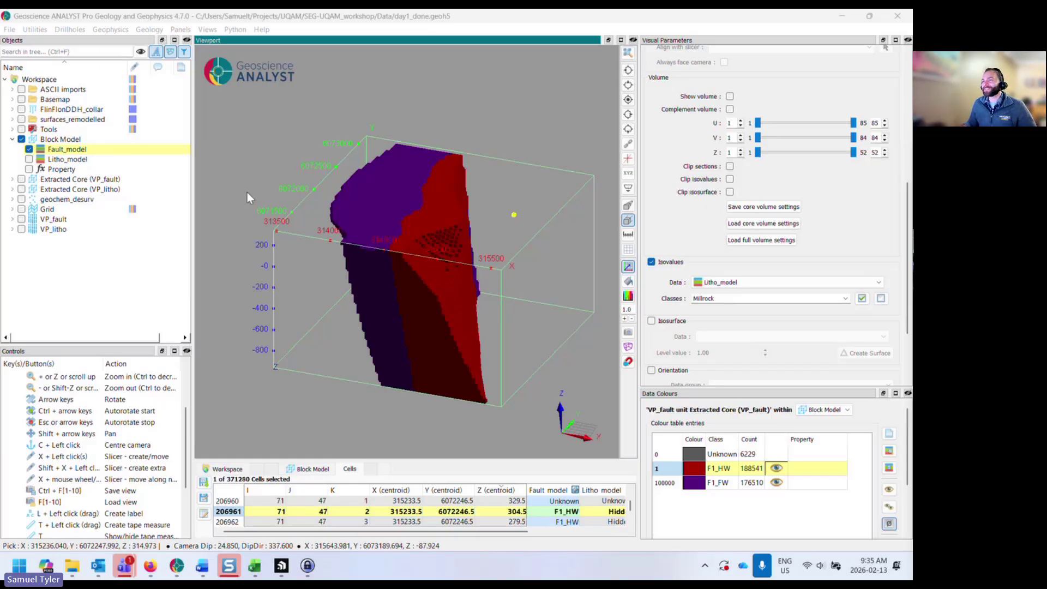
left_click_drag(392, 267, 339, 296)
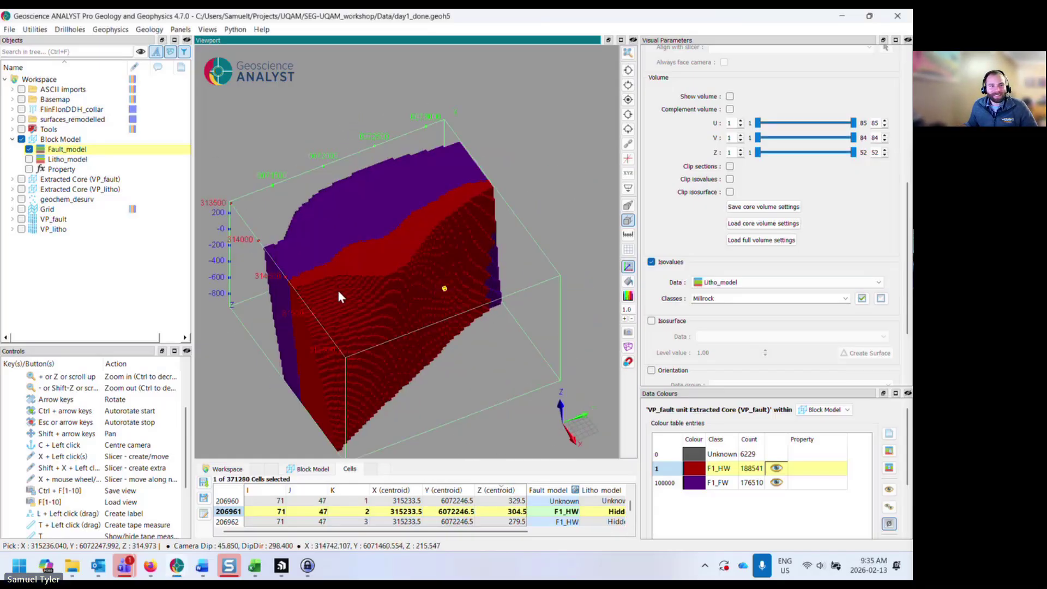
Expand the FlinFlonDDH_collar drillhole group and display its drillholes together with the block model
left_click(48, 110)
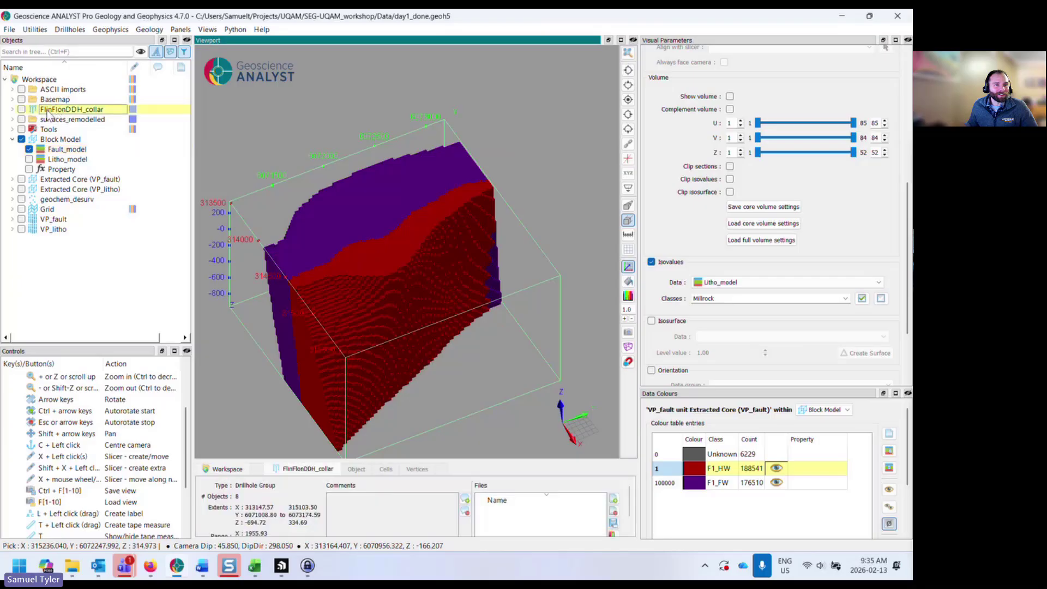
double_click(48, 110)
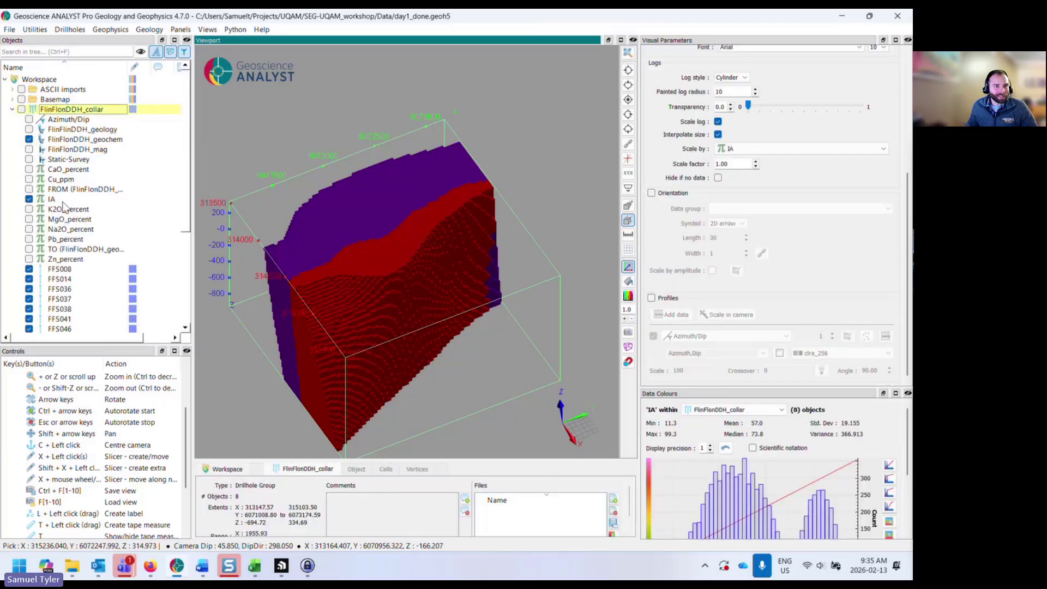
left_click_drag(384, 303, 433, 287)
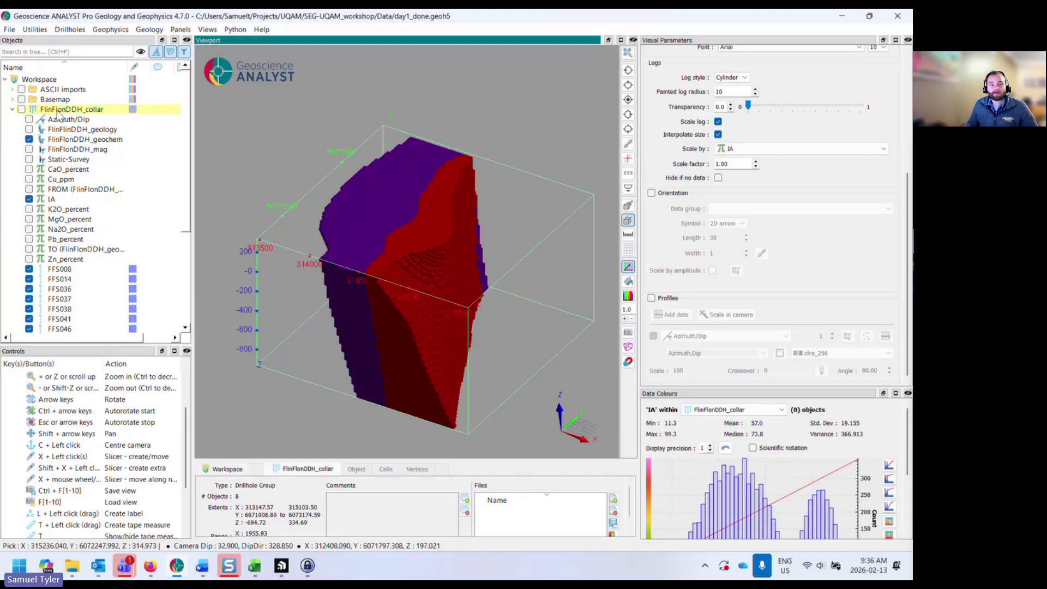
left_click(21, 110)
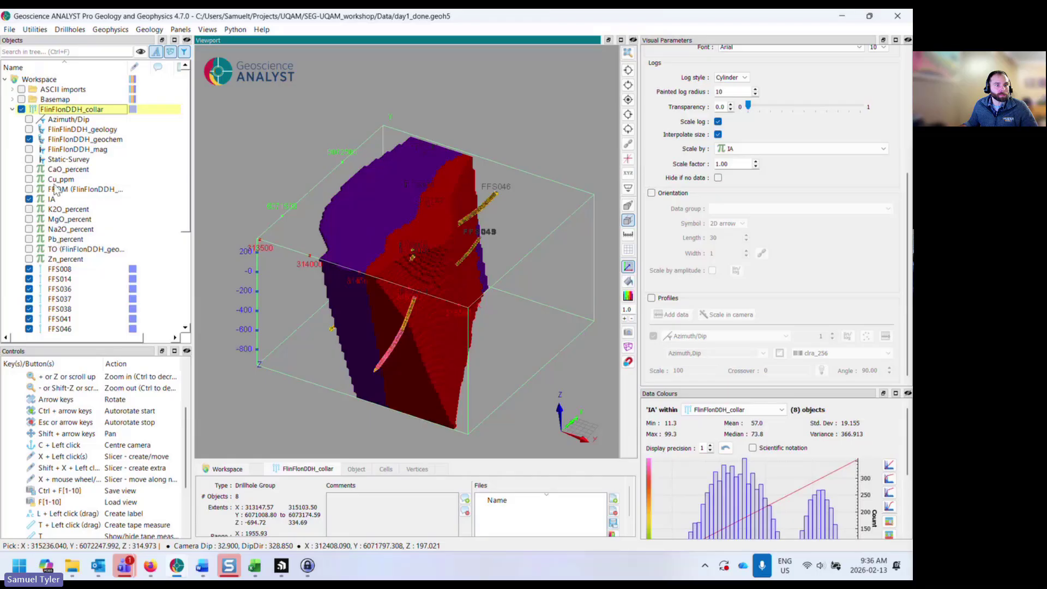
Switch the drillhole display to the FlinFlinDDH_geology logs and colour them by Unit
left_click(74, 131)
left_click(30, 130)
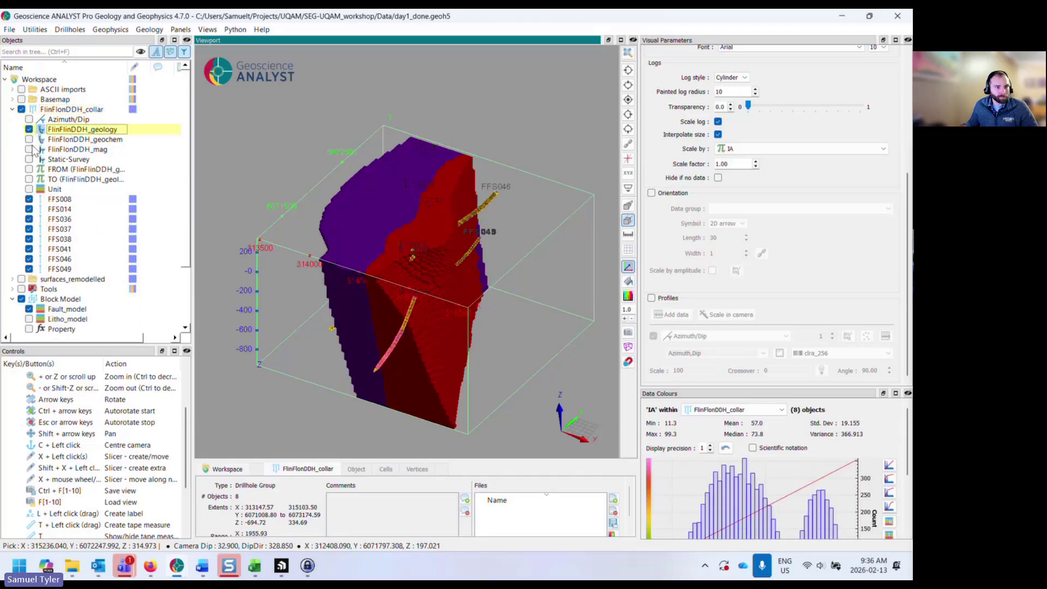
left_click(29, 190)
left_click_drag(404, 327, 466, 287)
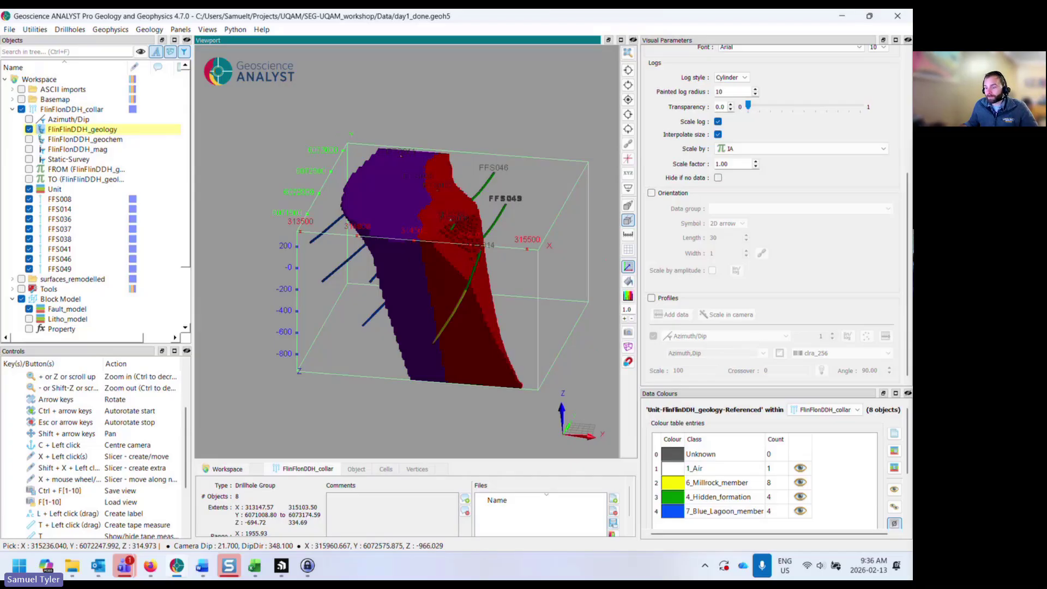
Switch to File Explorer and bring the Exercise14 folder into view to review its drillhole CSV files
key("super+d")
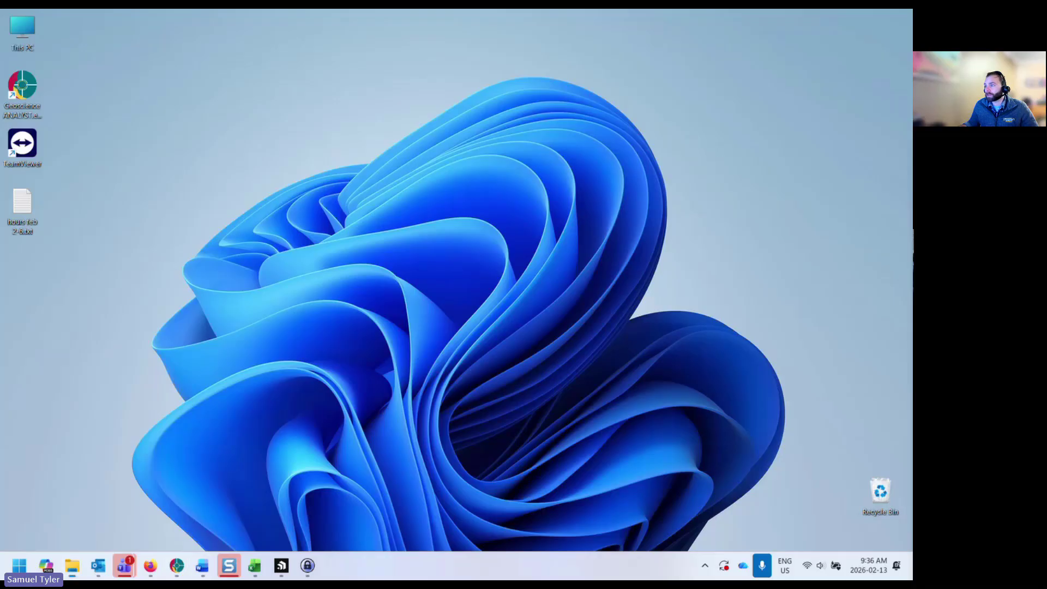
key("super+d")
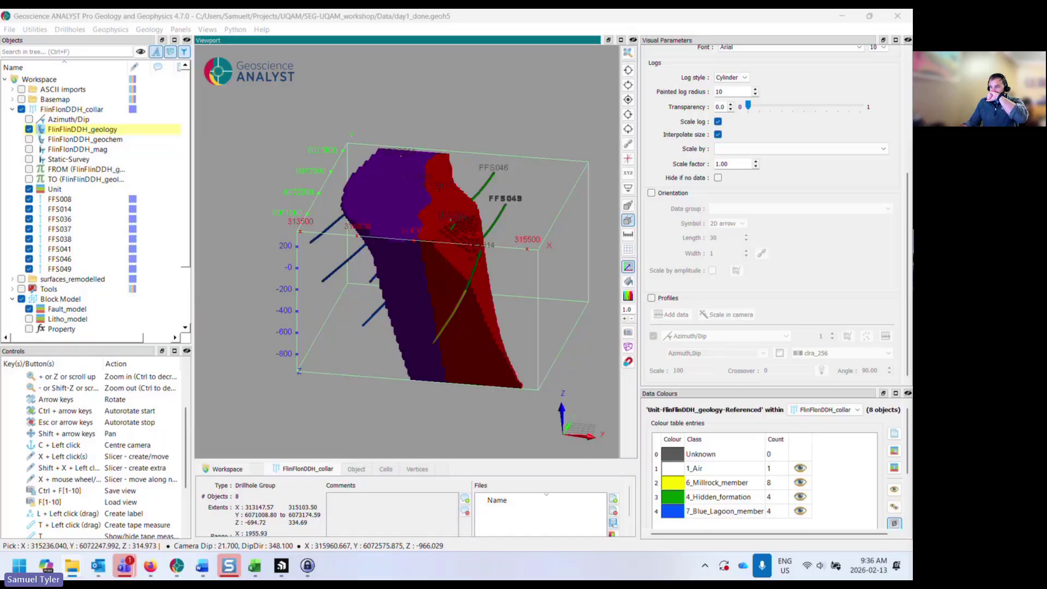
left_click_drag(912, 153, 704, 140)
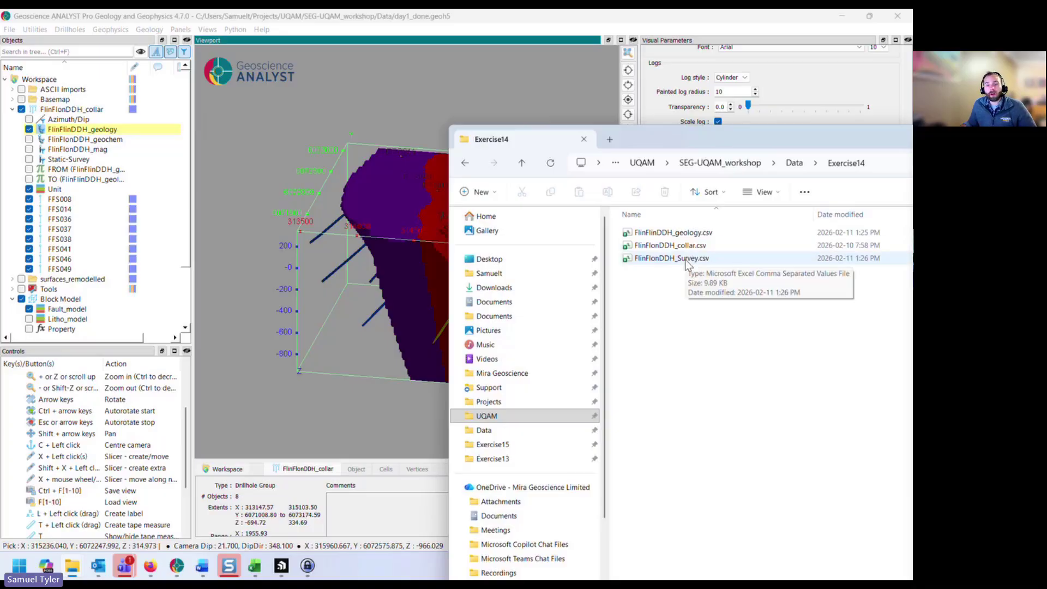
Start an ASCII drillholes import and choose FlinFlonDDH_collar.csv from the Exercise14 folder as the collar file
left_click(9, 29)
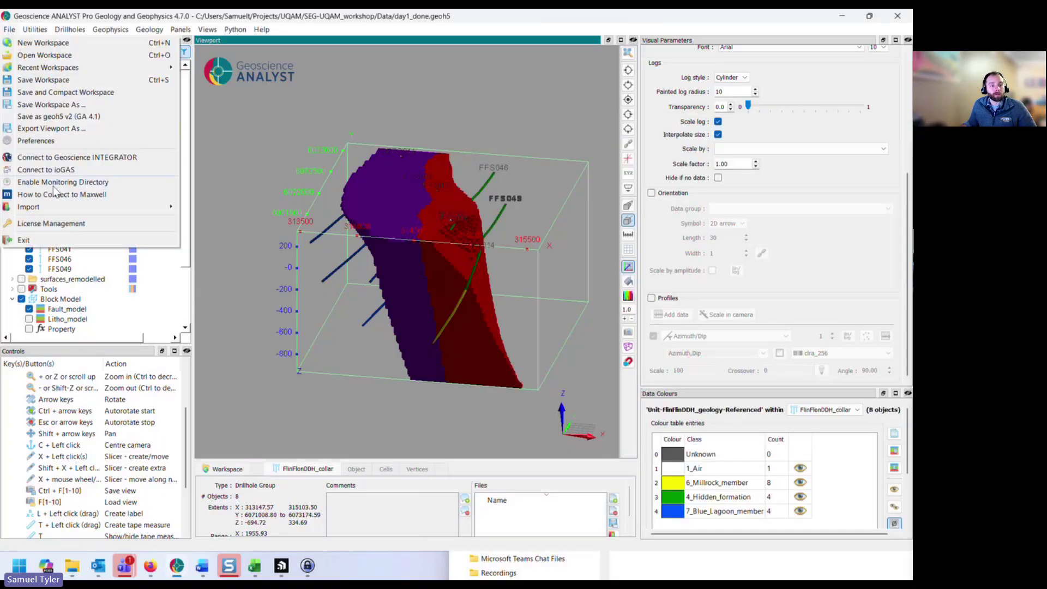
mouse_move(59, 207)
mouse_move(231, 232)
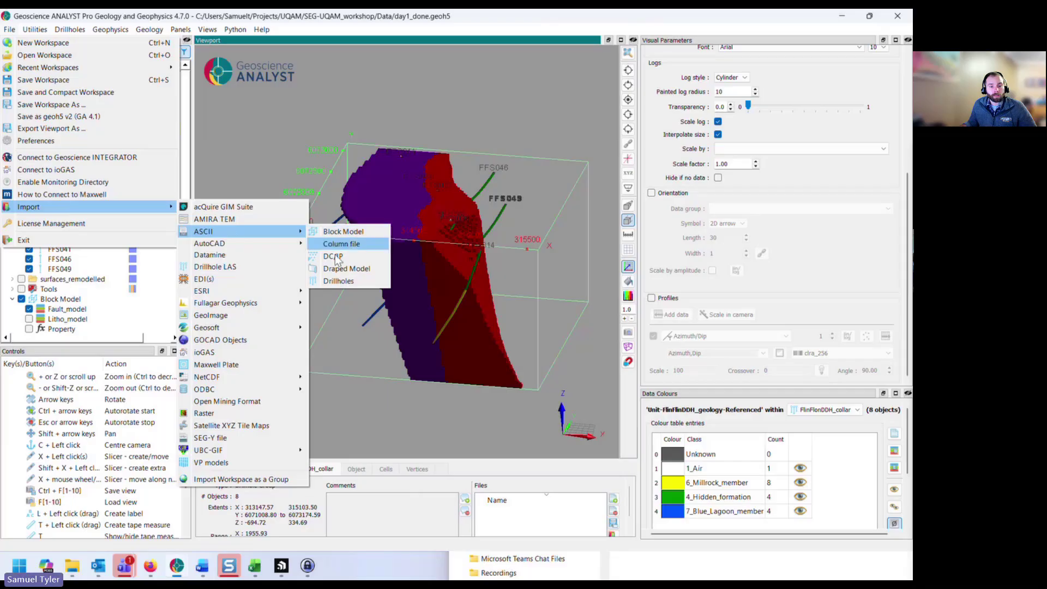
left_click(336, 281)
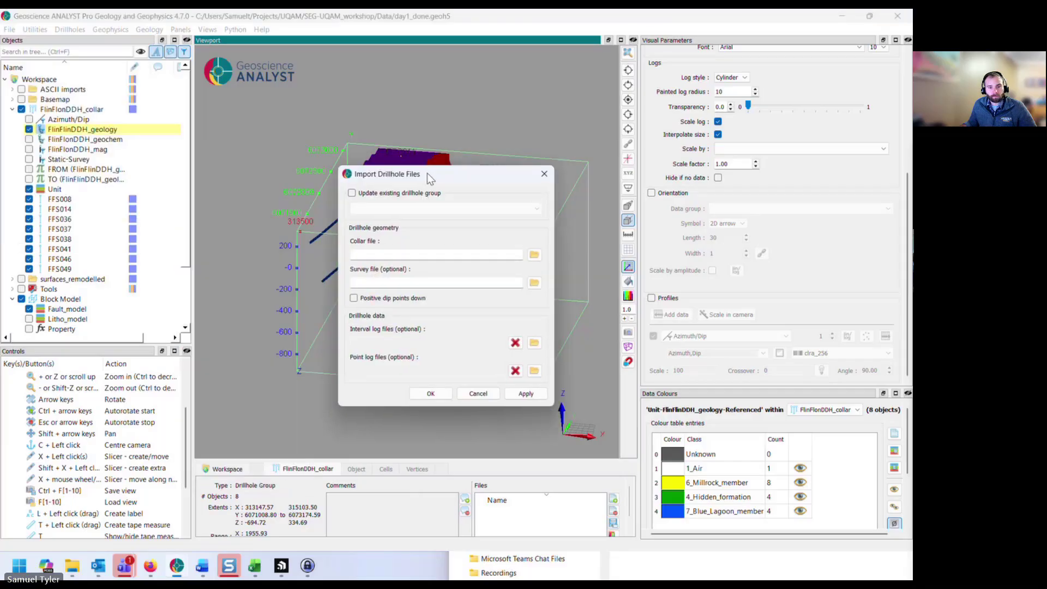
left_click_drag(427, 173, 359, 191)
left_click(468, 274)
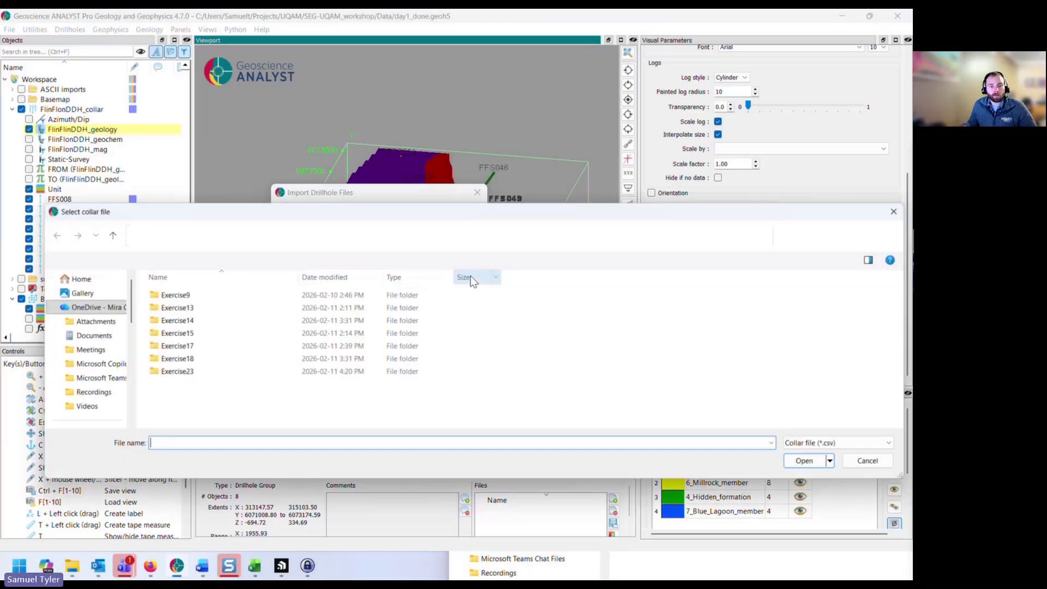
double_click(209, 322)
double_click(244, 308)
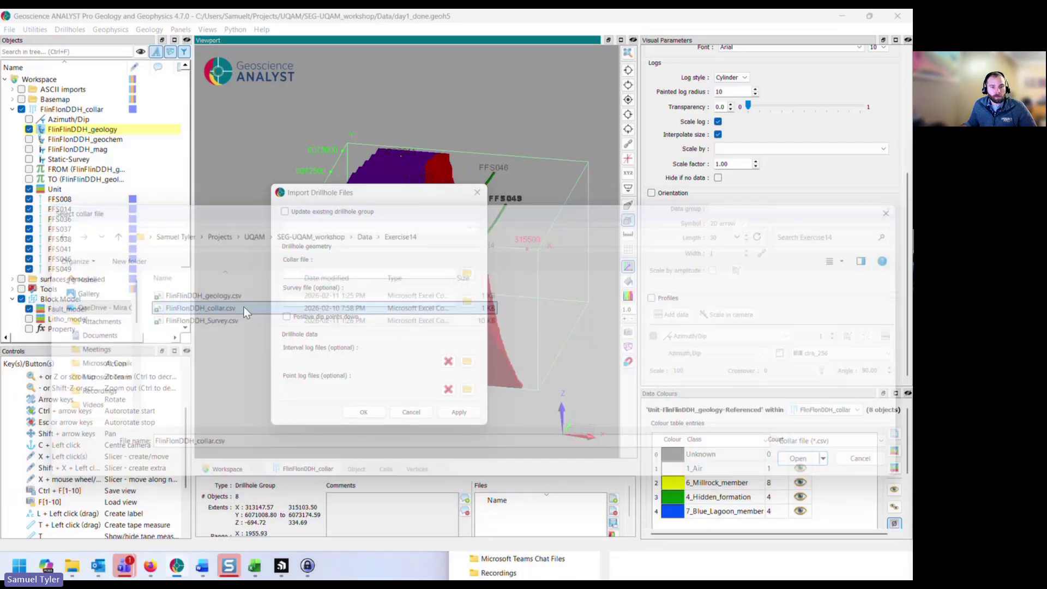
Choose FlinFlonDDH_Survey.csv as the survey file and FlinFlinDDH_geology.csv as the interval log file for the drillhole import
left_click(465, 301)
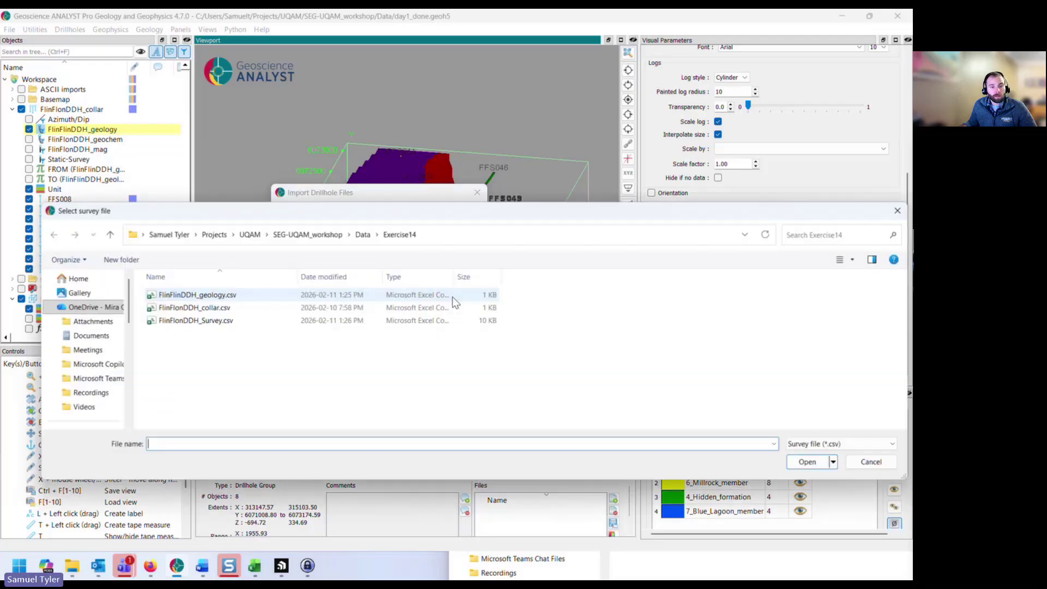
double_click(231, 321)
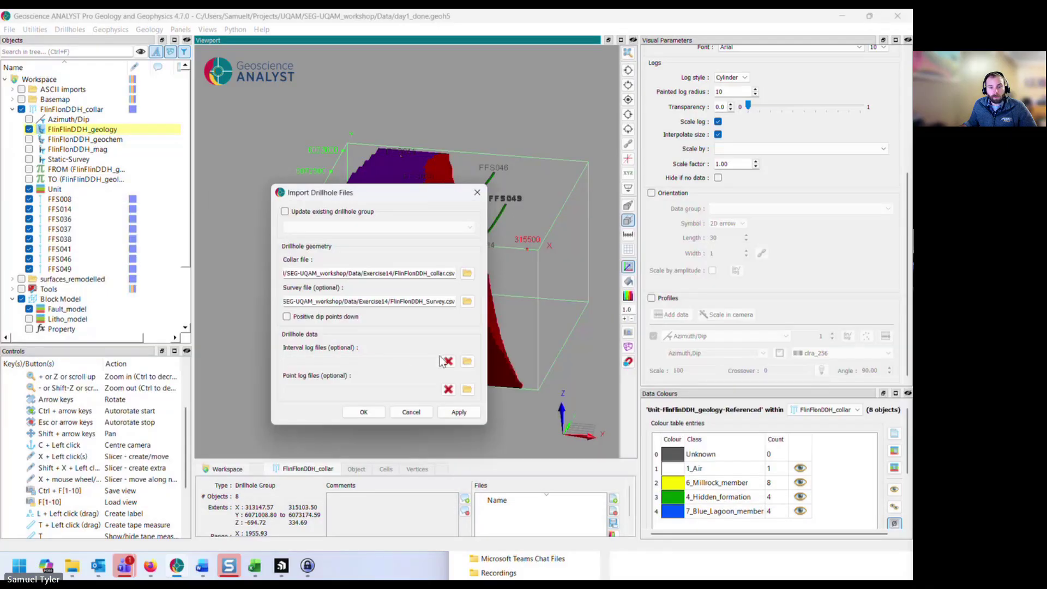
left_click(468, 362)
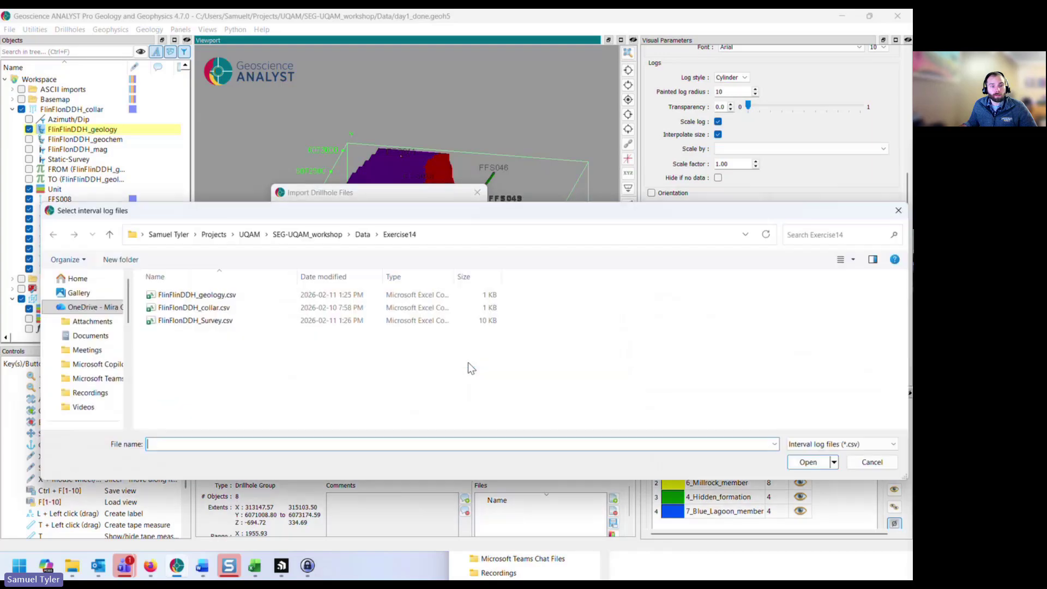
double_click(249, 297)
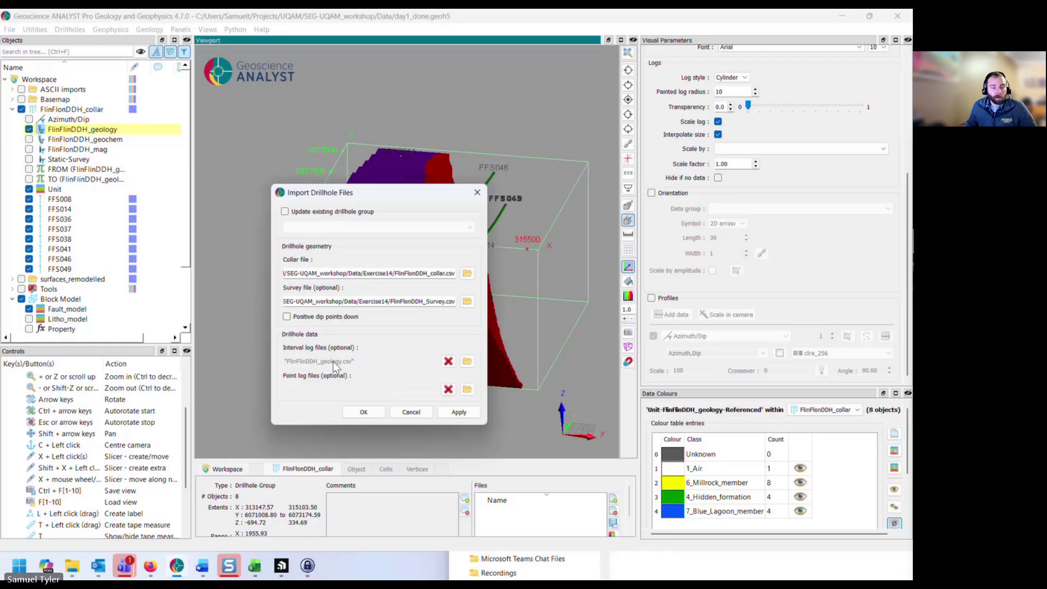
Clear the interval log, collar and survey files from the drillhole import settings
left_click(448, 361)
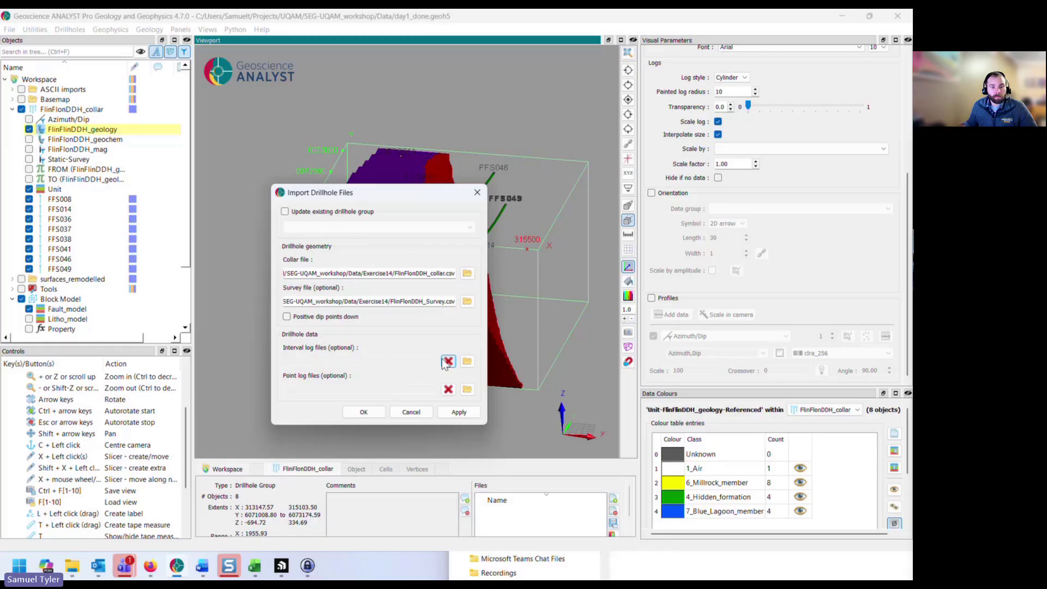
triple_click(416, 277)
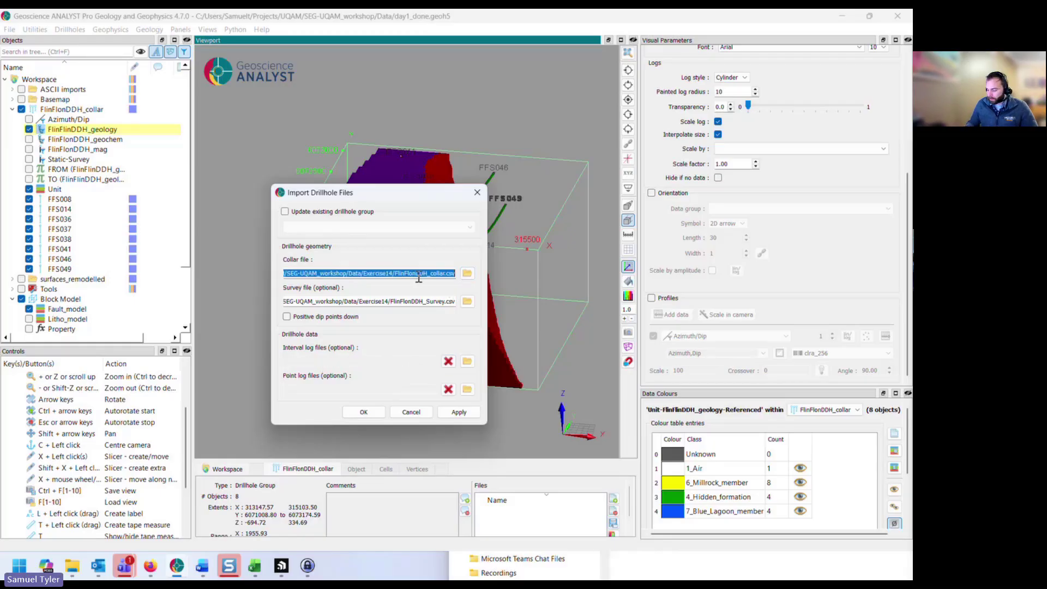
key("Delete")
triple_click(406, 301)
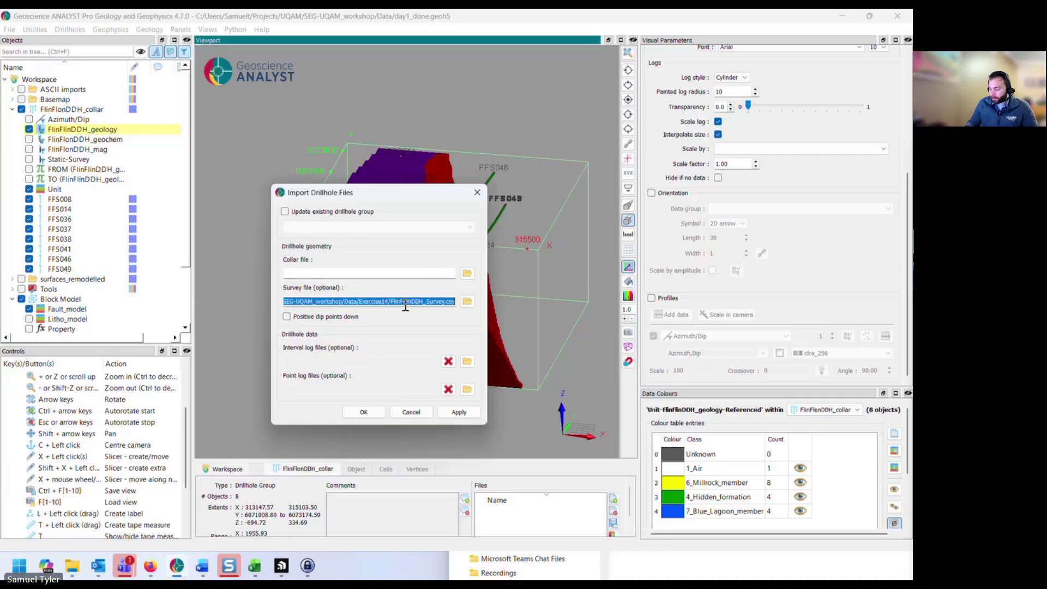
key("Delete")
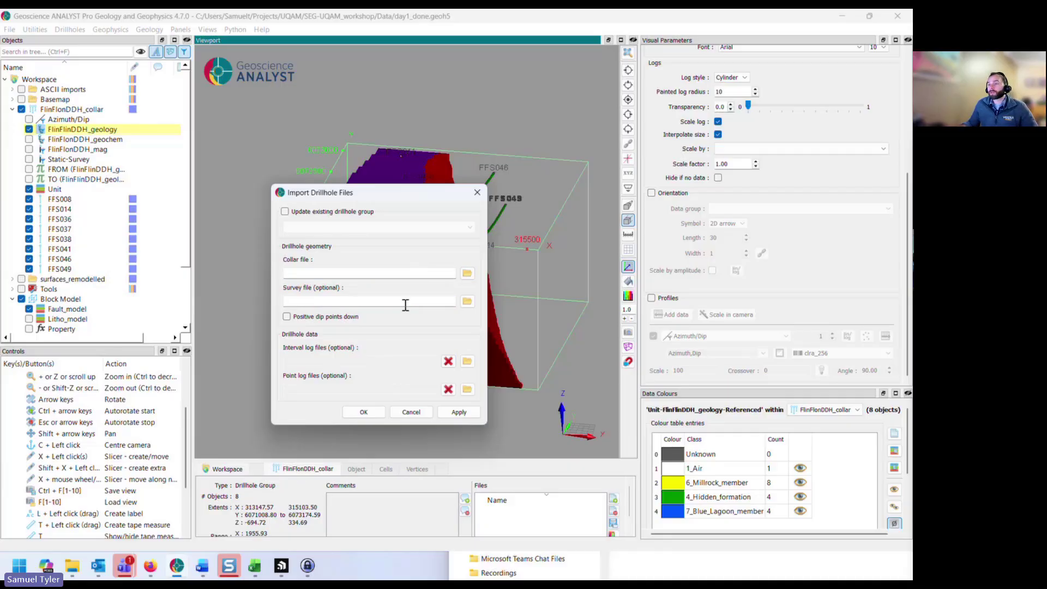
Set the drillhole import to update the existing FlinFlonDDH_collar drillhole group
left_click_drag(321, 191, 681, 216)
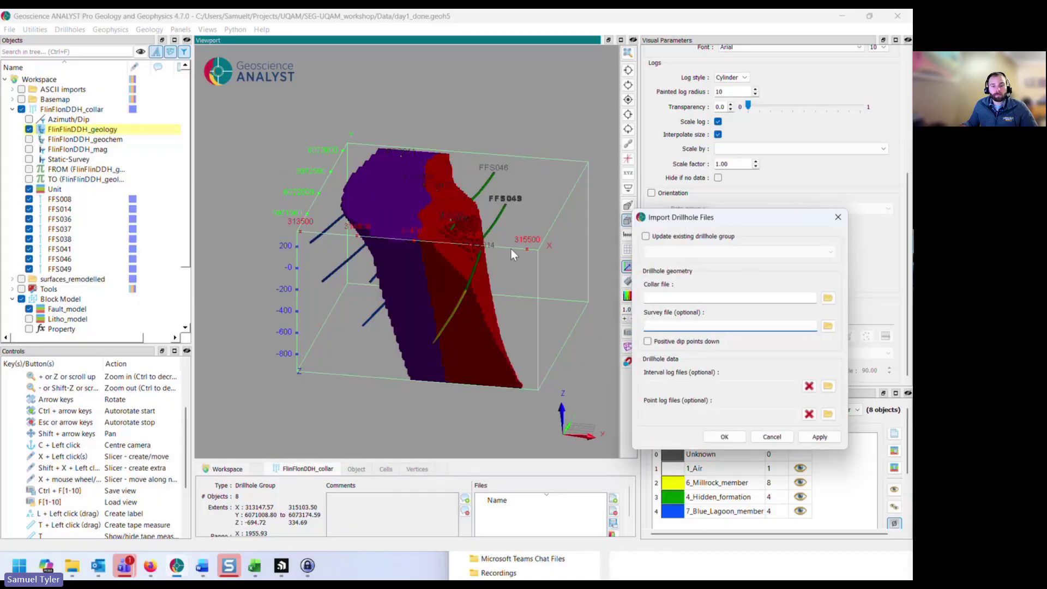
left_click_drag(491, 275, 480, 256)
left_click_drag(703, 223, 557, 243)
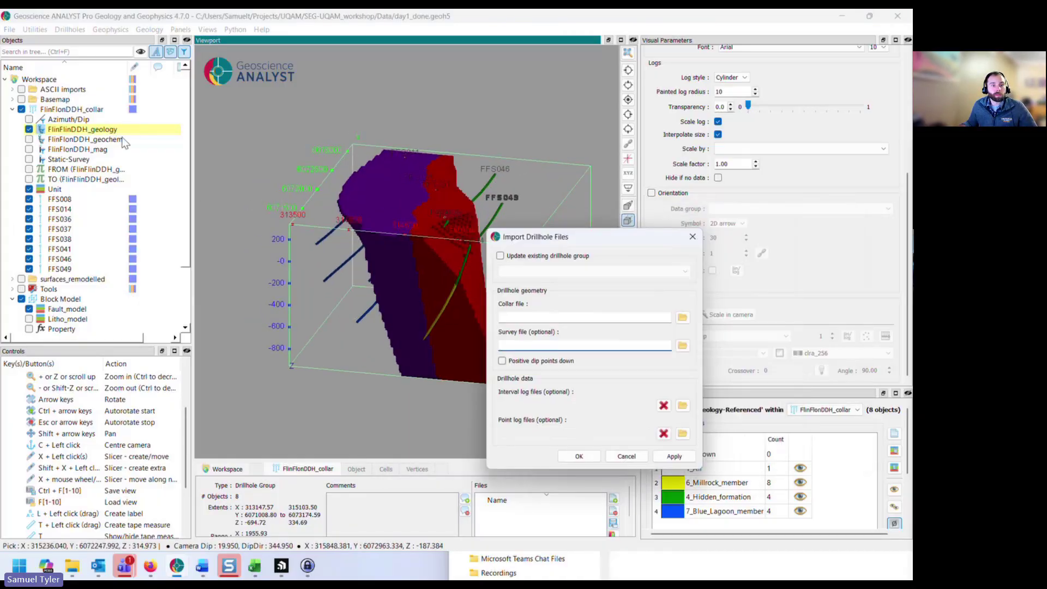
left_click(500, 255)
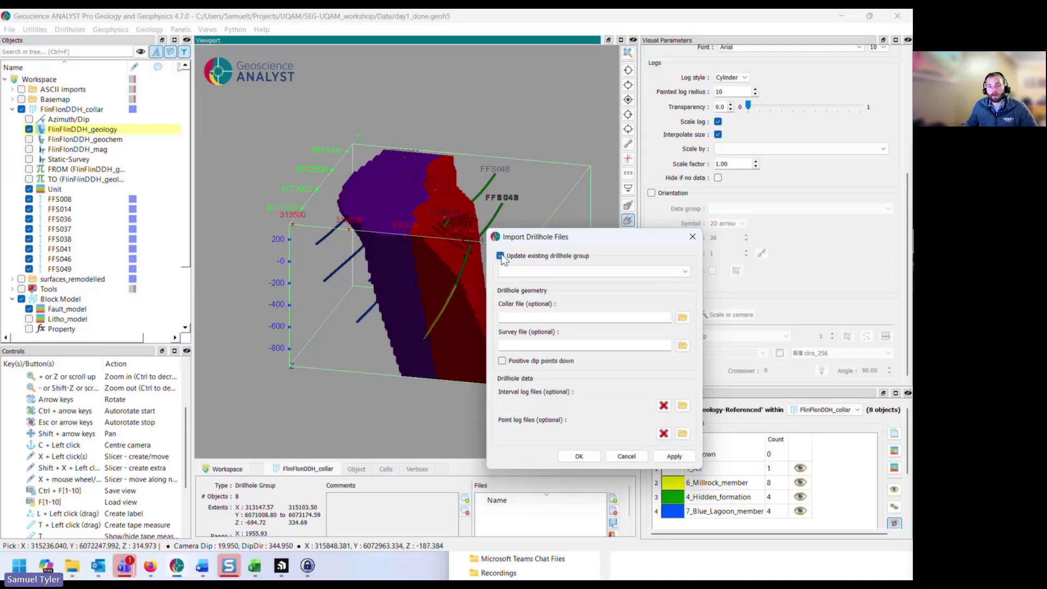
left_click(648, 273)
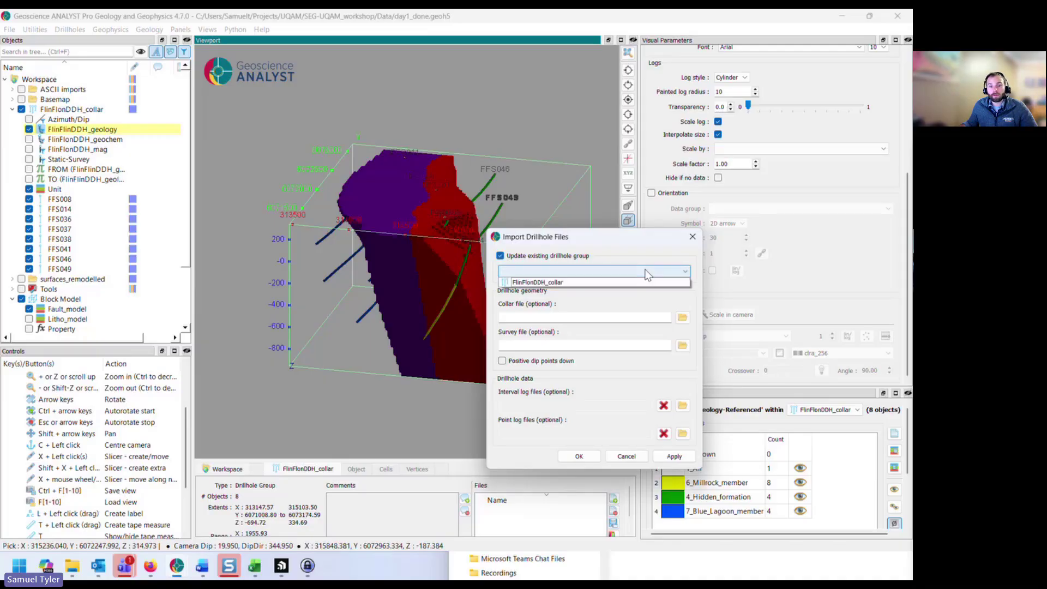
left_click(632, 283)
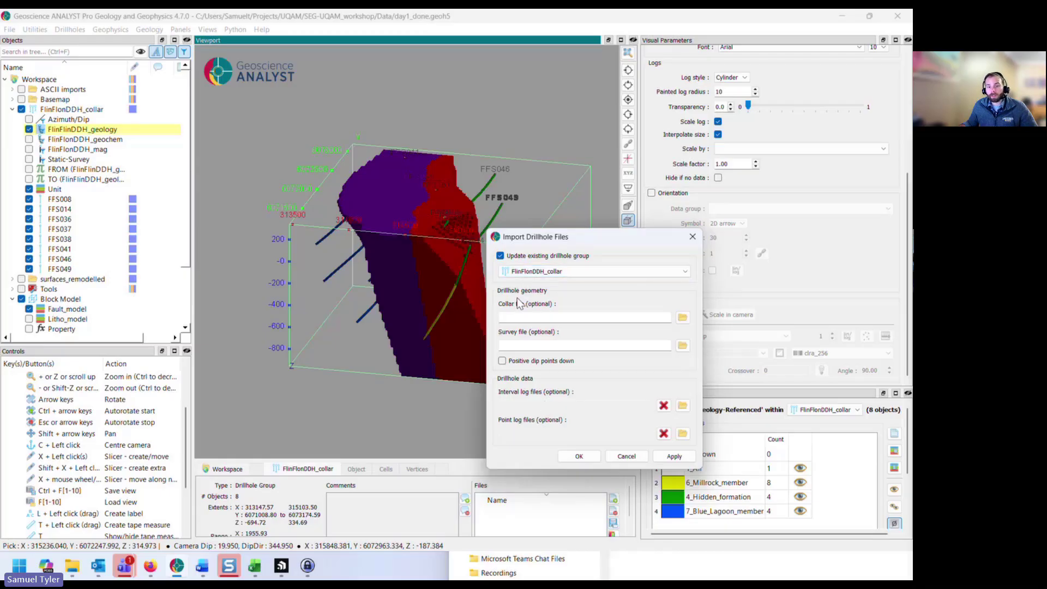
Choose FlinFlonDDH_geochem.csv from the Exercise18 folder as the interval log file
left_click(682, 406)
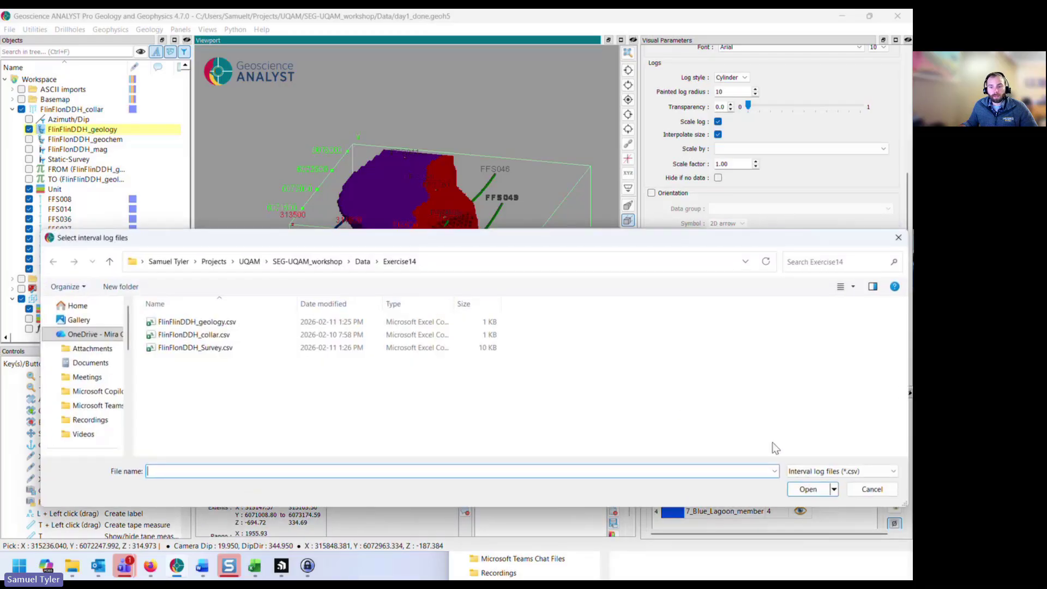
left_click(115, 264)
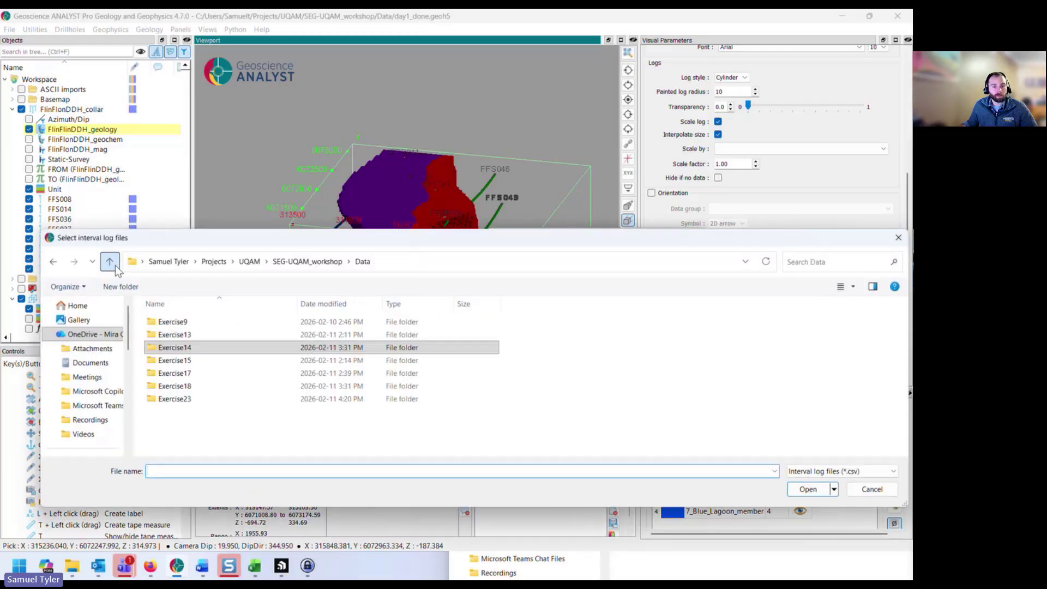
double_click(193, 374)
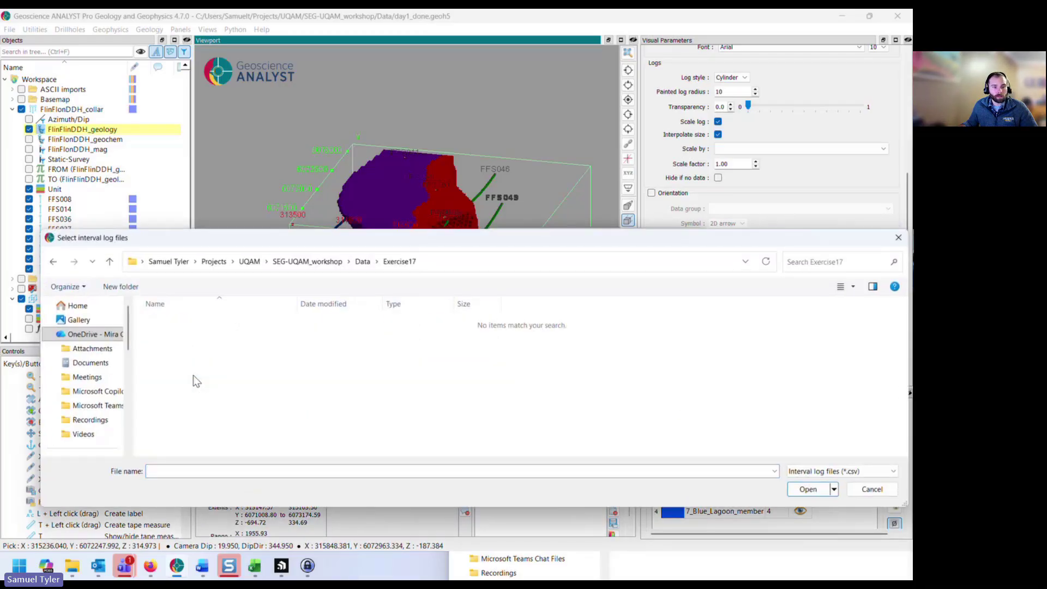
left_click(109, 261)
double_click(228, 389)
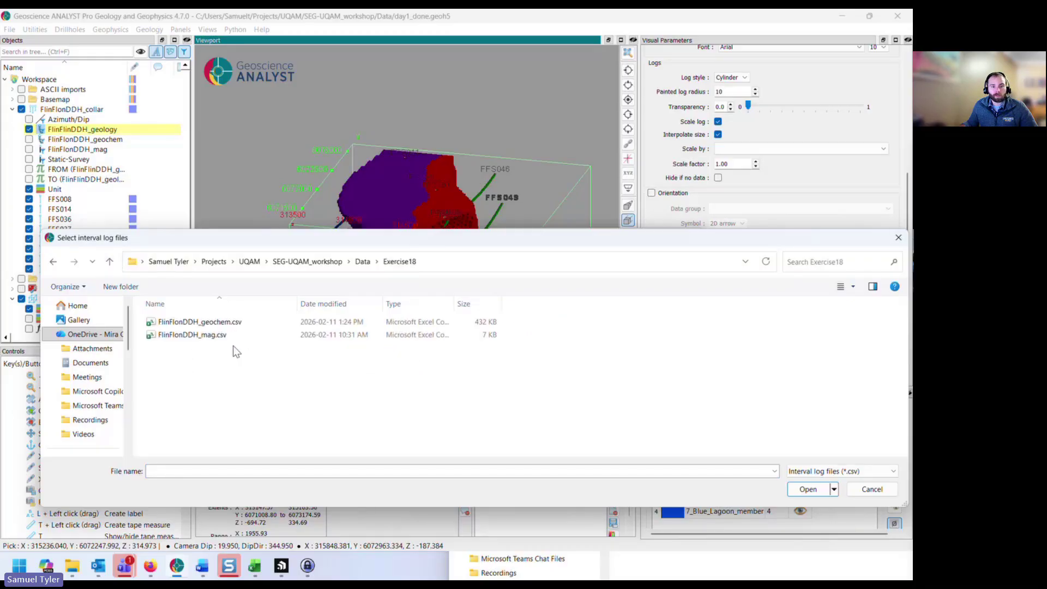
double_click(220, 323)
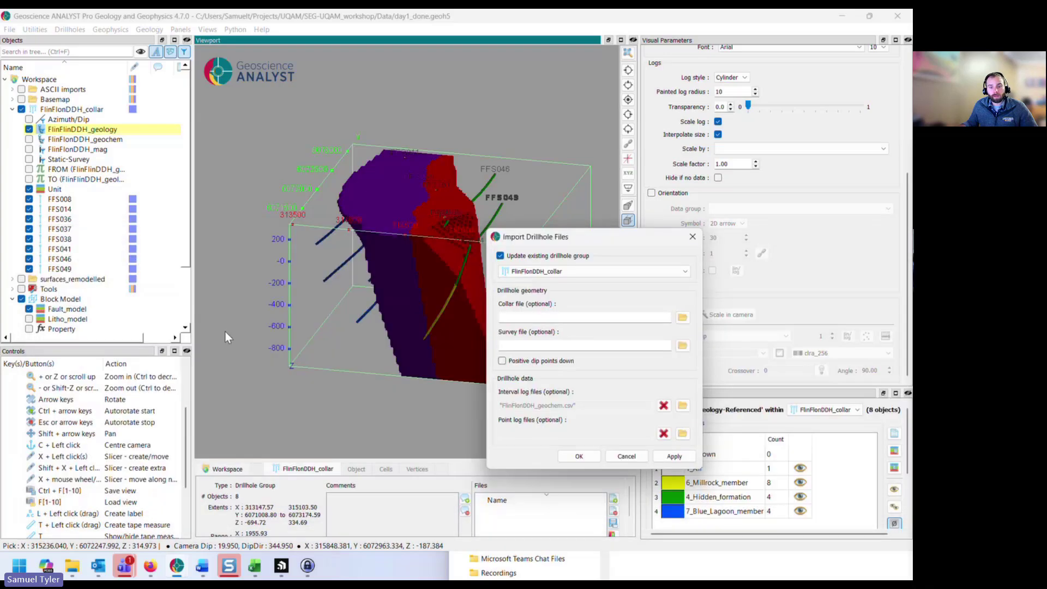
Choose FlinFlonDDH_mag.csv from Exercise18 as the point log file, and close the drillhole import without running it
left_click(683, 434)
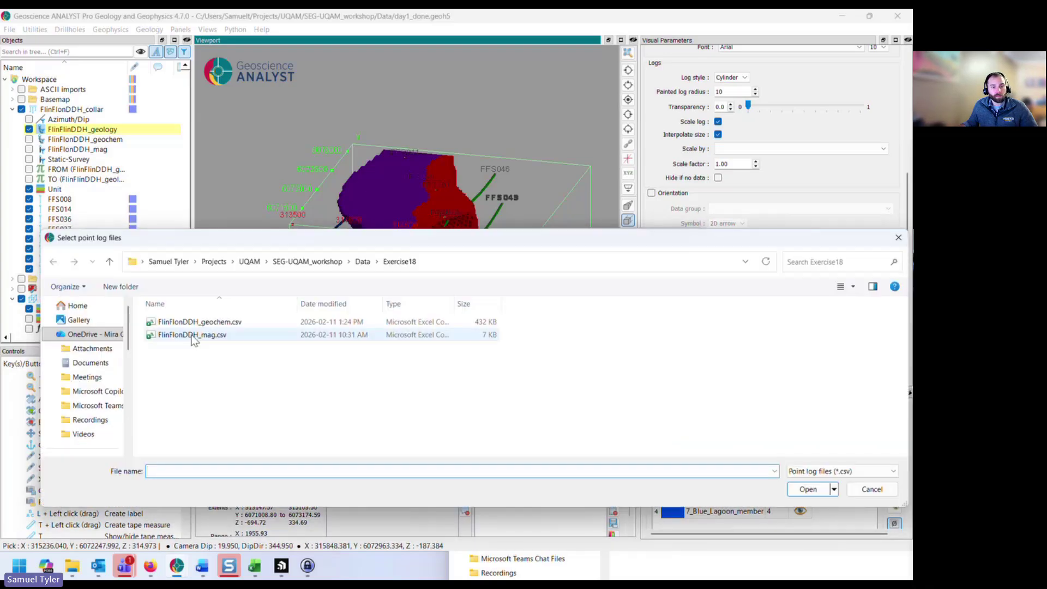
double_click(192, 335)
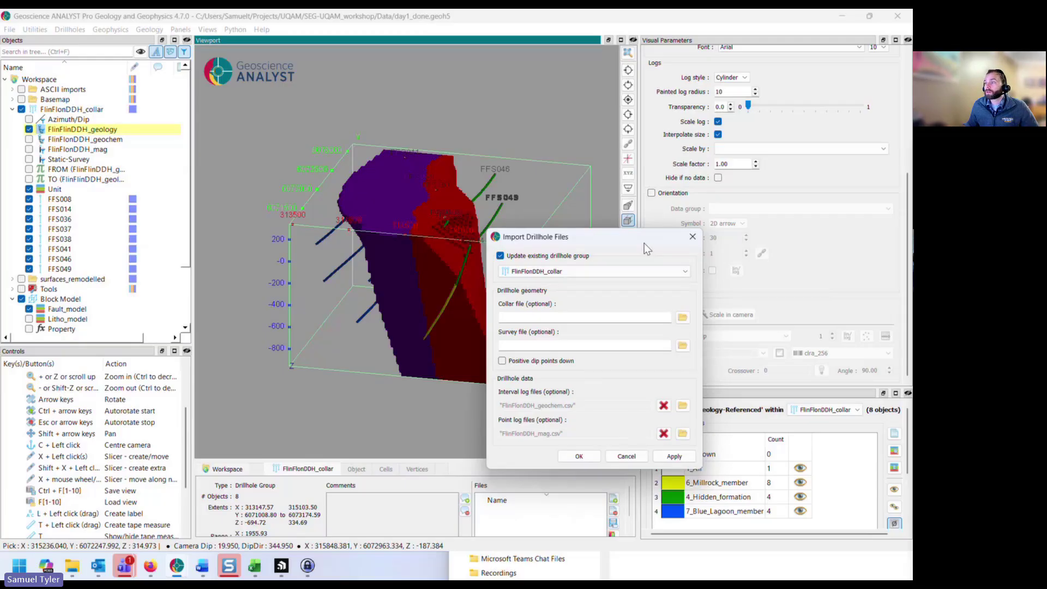
left_click(693, 237)
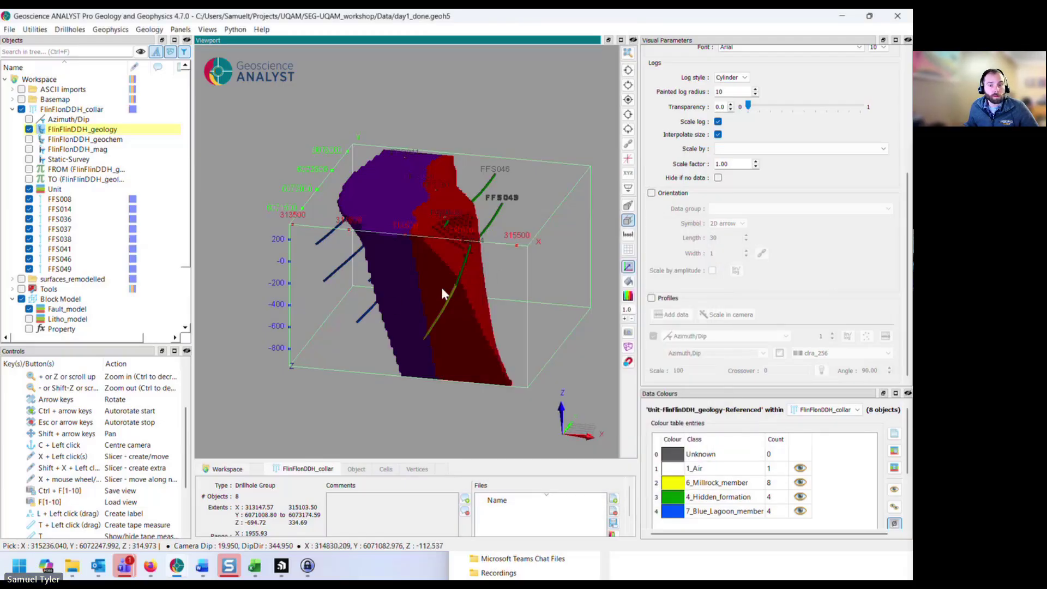
Examine the fault block model with its drillholes and select the FlinFlonDDH_geochem and FlinFlonDDH_mag logs in the drillhole group
mouse_move(441, 285)
left_mouse_down()
mouse_move(438, 332)
mouse_move(411, 338)
mouse_move(435, 290)
left_mouse_up()
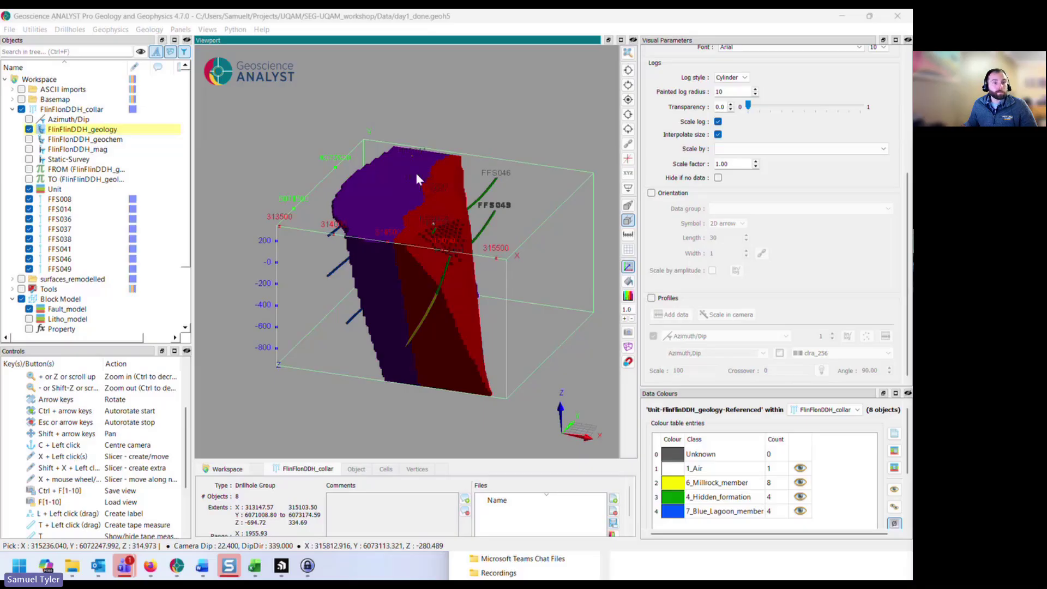
mouse_move(382, 280)
left_mouse_down()
mouse_move(374, 293)
mouse_move(366, 283)
left_mouse_up()
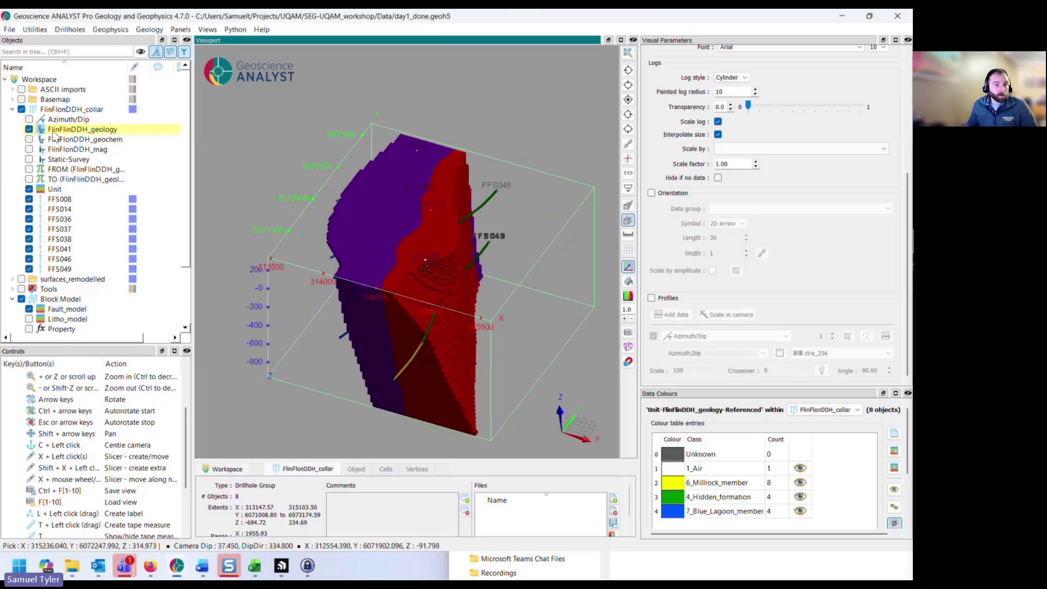
left_click(98, 141)
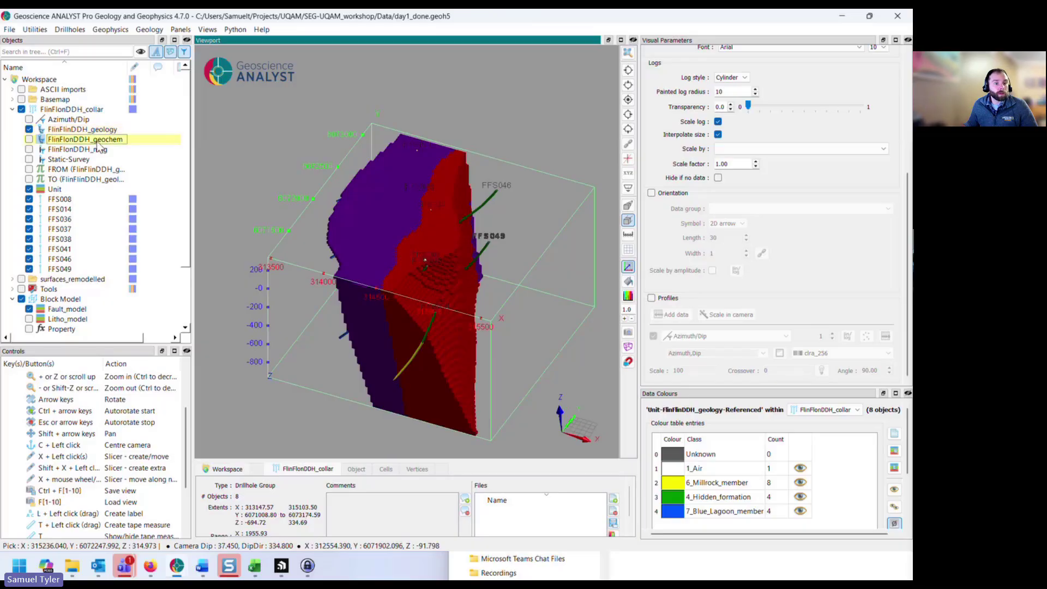
left_click(90, 150)
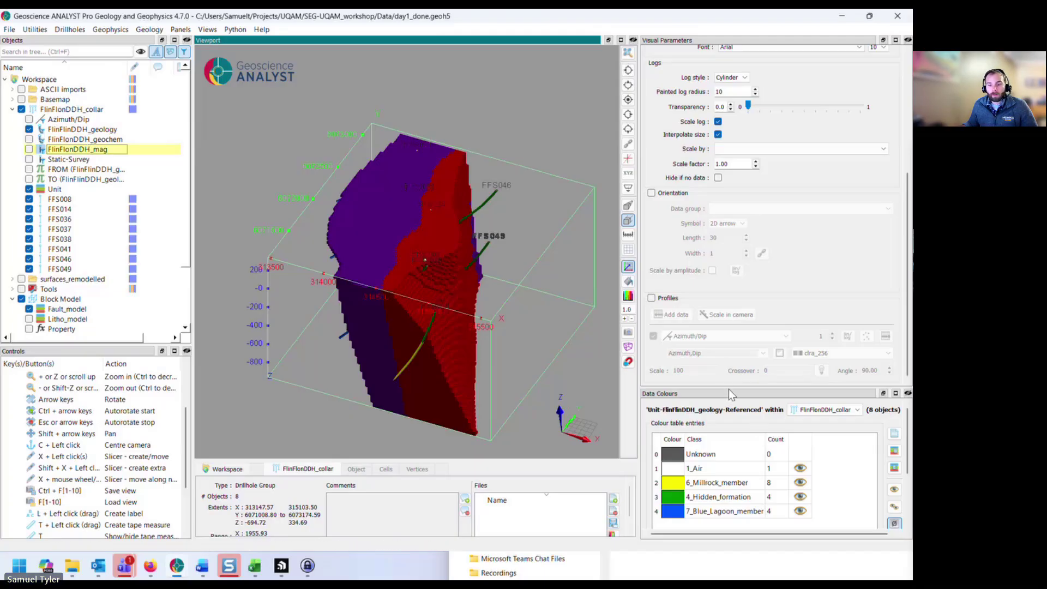
left_click_drag(729, 388, 729, 327)
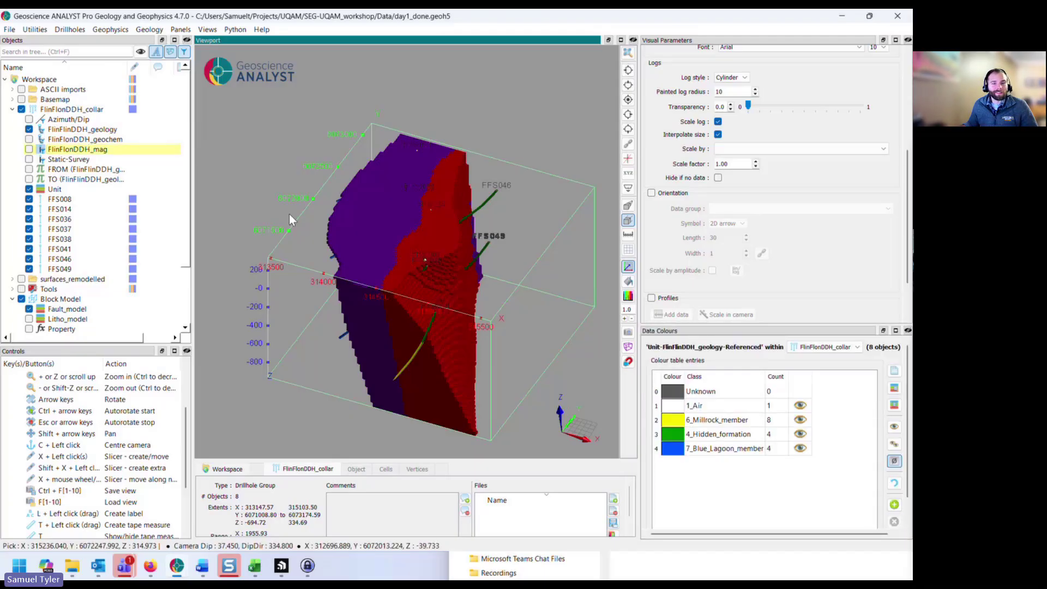
left_click_drag(292, 218, 427, 257)
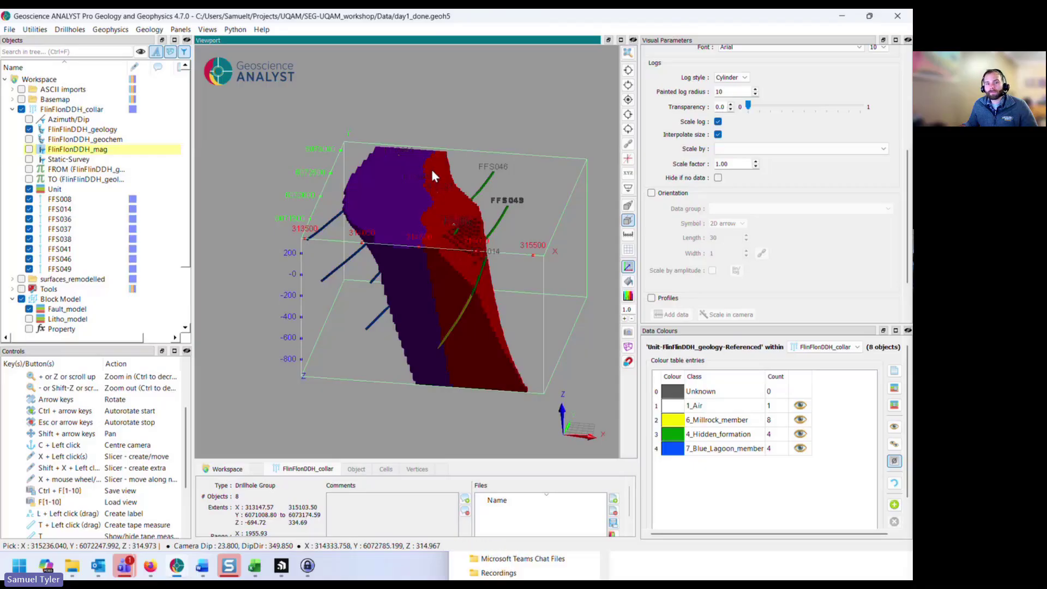
left_click_drag(412, 184, 401, 190)
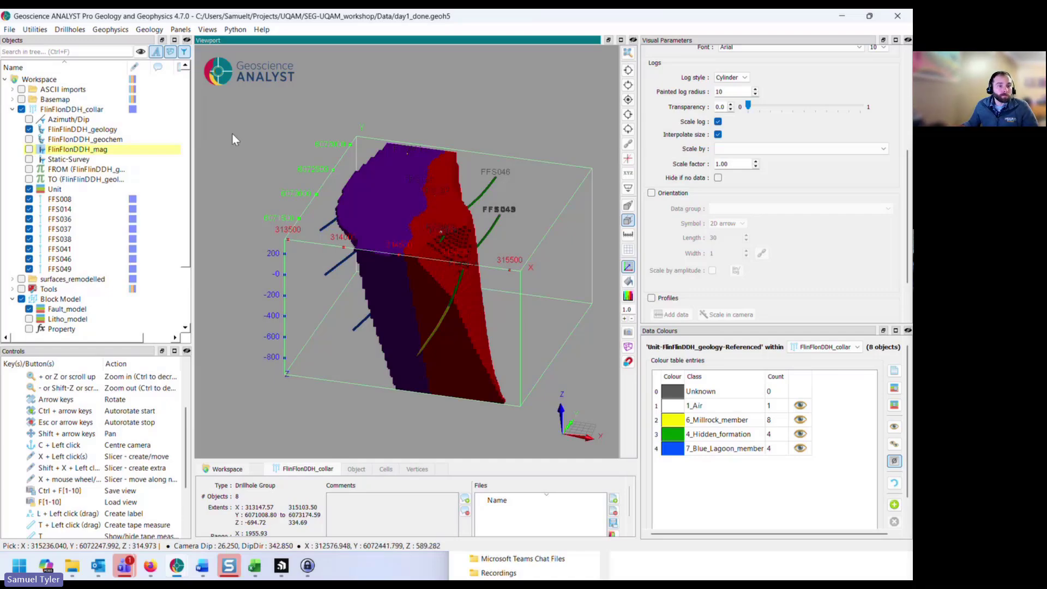
Switch the drillhole display to the FlinFlonDDH_geochem logs and colour them by Cu_ppm
left_click(75, 140)
left_click(29, 139)
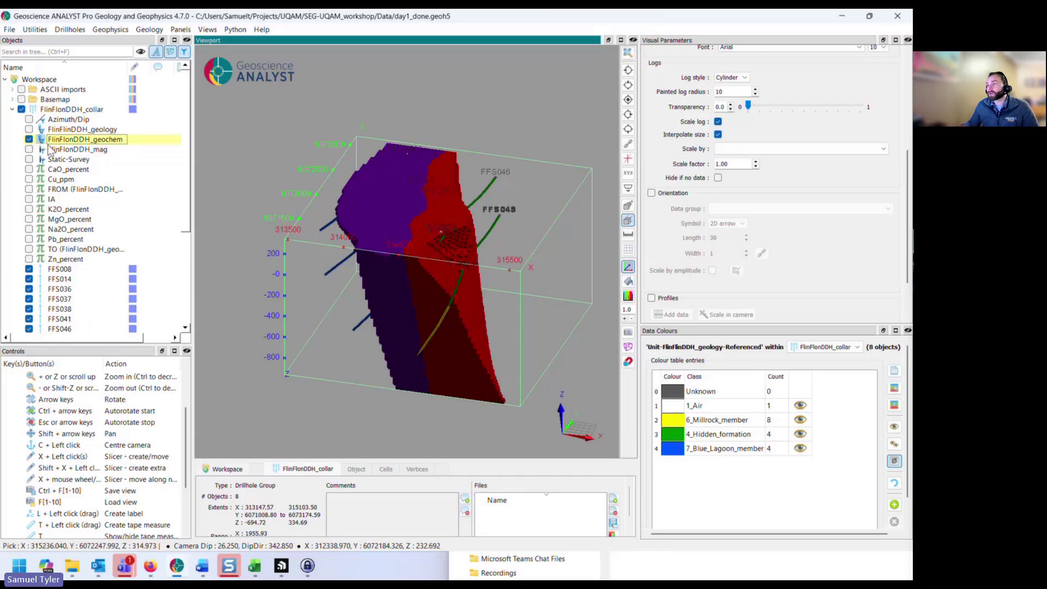
left_click(58, 182)
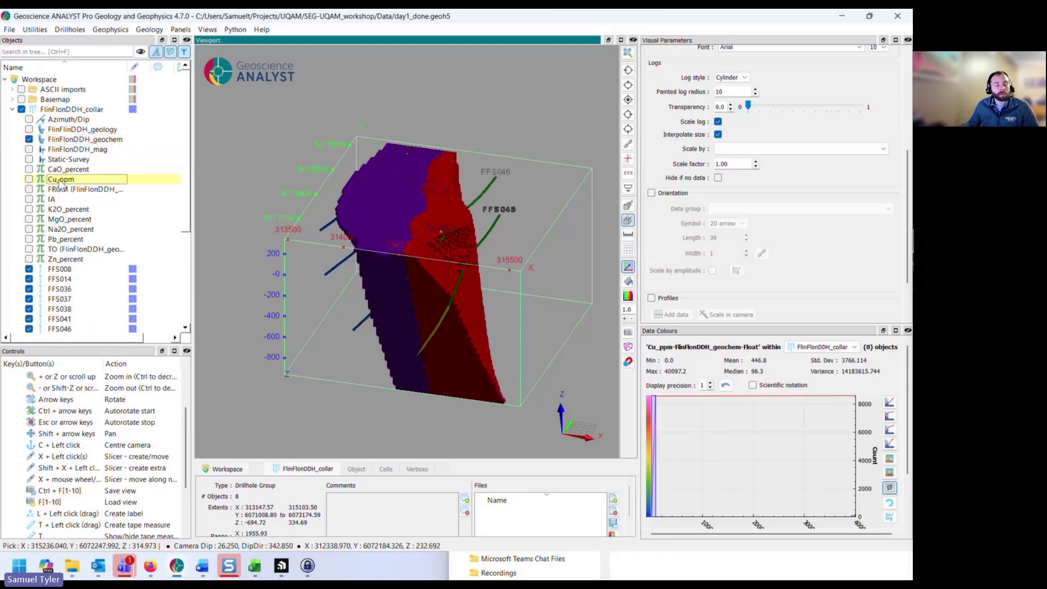
left_click(29, 181)
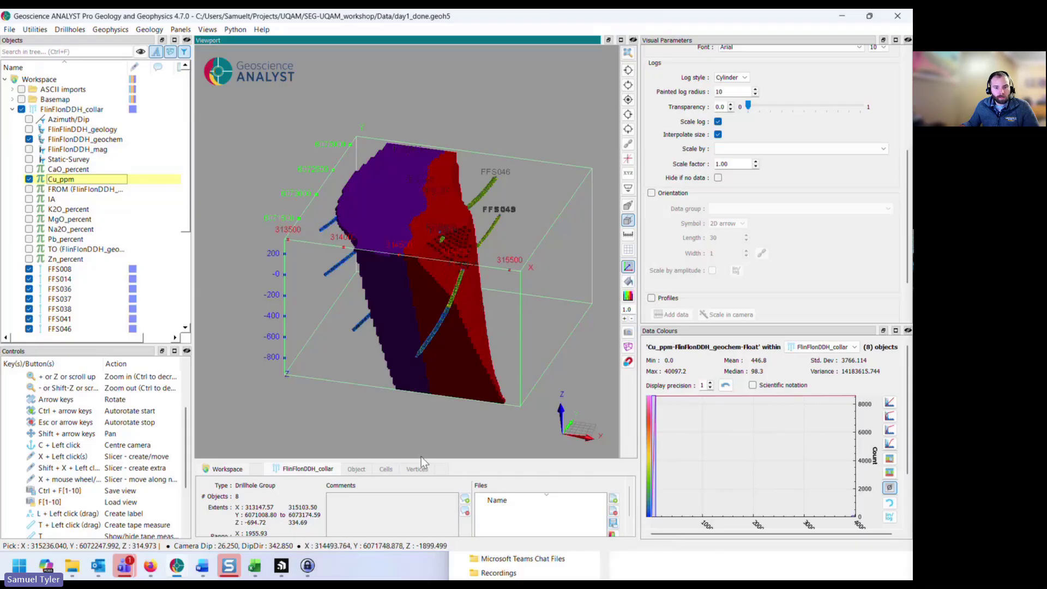
Enlarge the data table area and pick two intervals along drillhole FFS046 to inspect their geochemistry records
left_click_drag(421, 459, 418, 407)
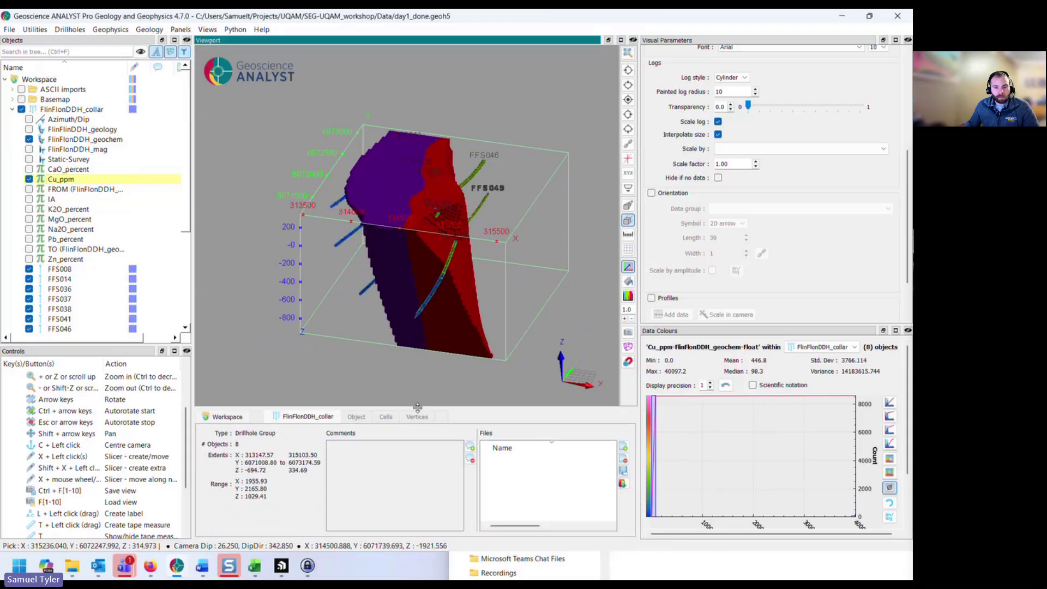
left_click_drag(441, 302, 485, 242)
scroll(482, 235, "up", 5)
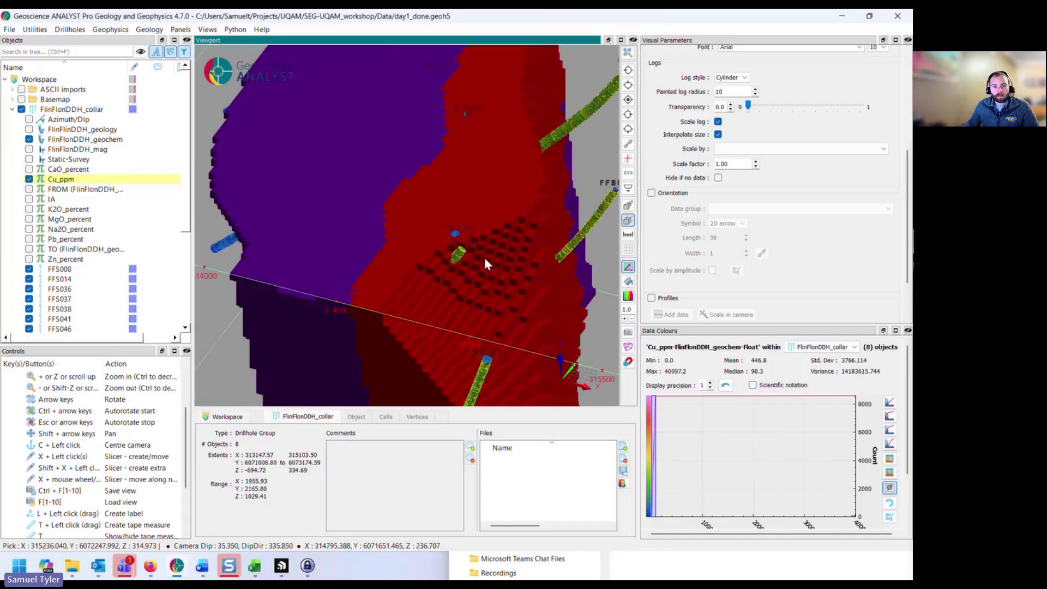
left_click(461, 156)
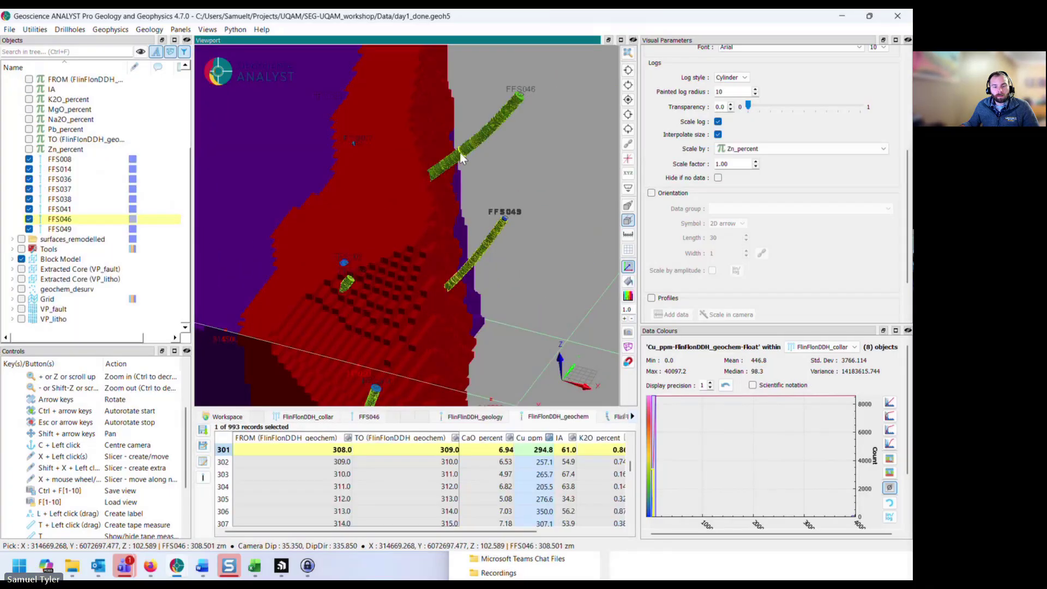
left_click(487, 133)
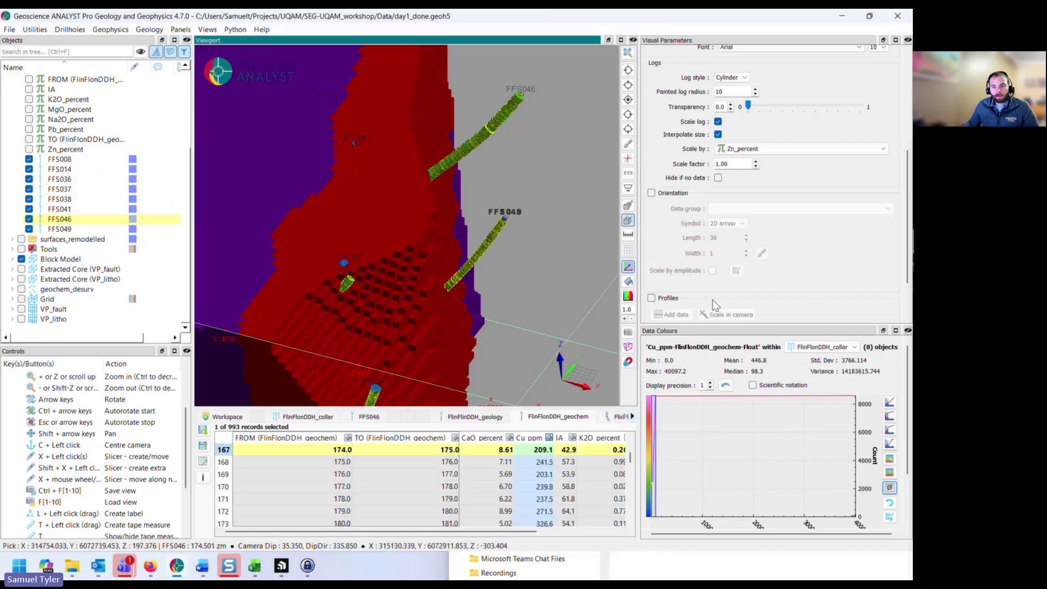
Enlarge the Data Colours area and pick further intervals along drillhole FFS046 to inspect their geochemistry records
left_click_drag(728, 326, 731, 269)
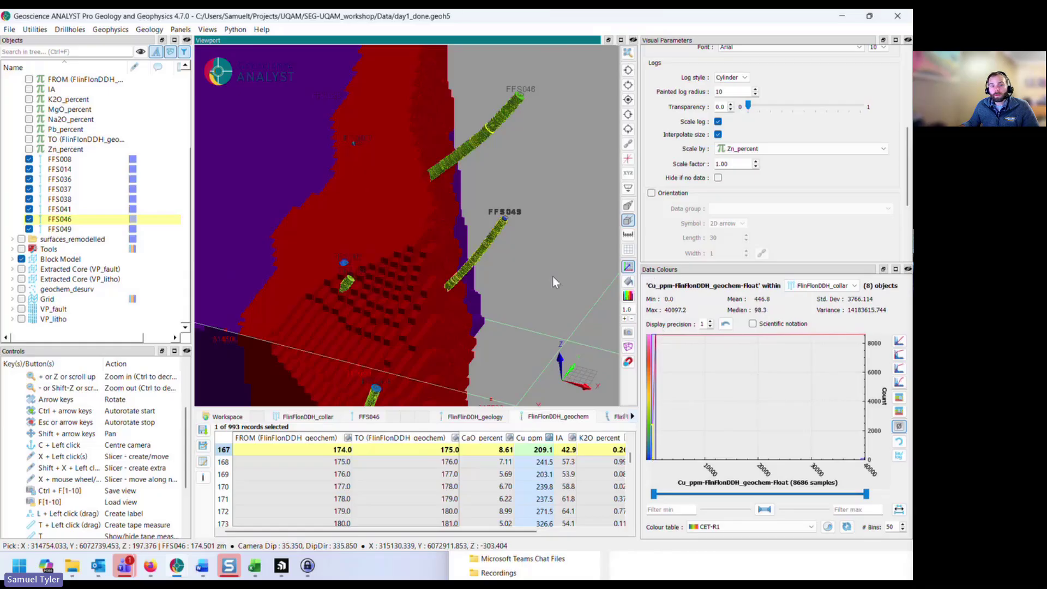
left_click_drag(552, 276, 481, 308)
scroll(470, 280, "up", 3)
middle_click_drag(458, 264, 374, 364)
left_click_drag(396, 298, 413, 306)
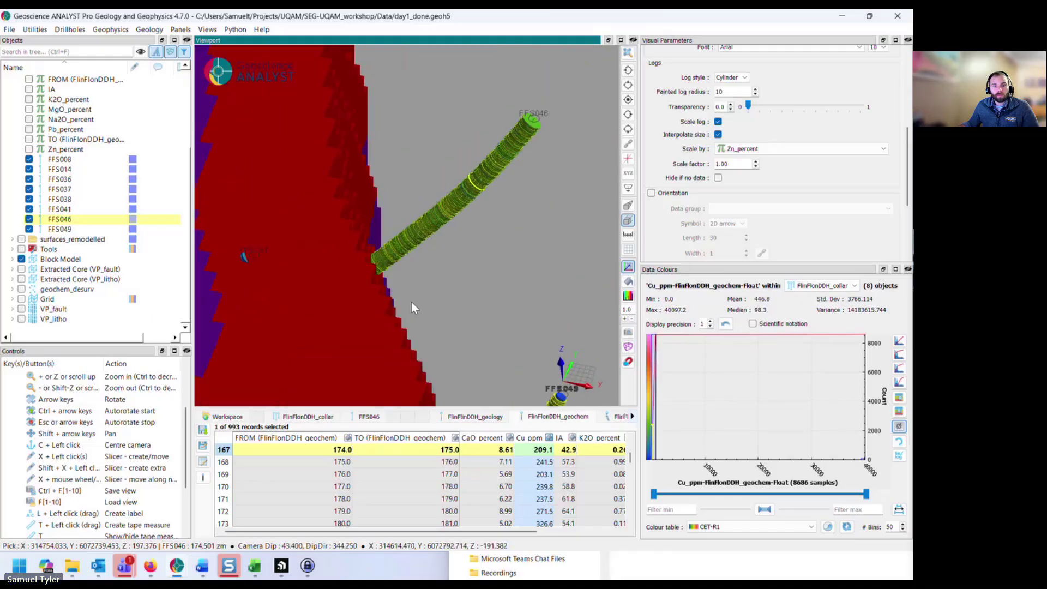
left_click(398, 252)
left_click(444, 211)
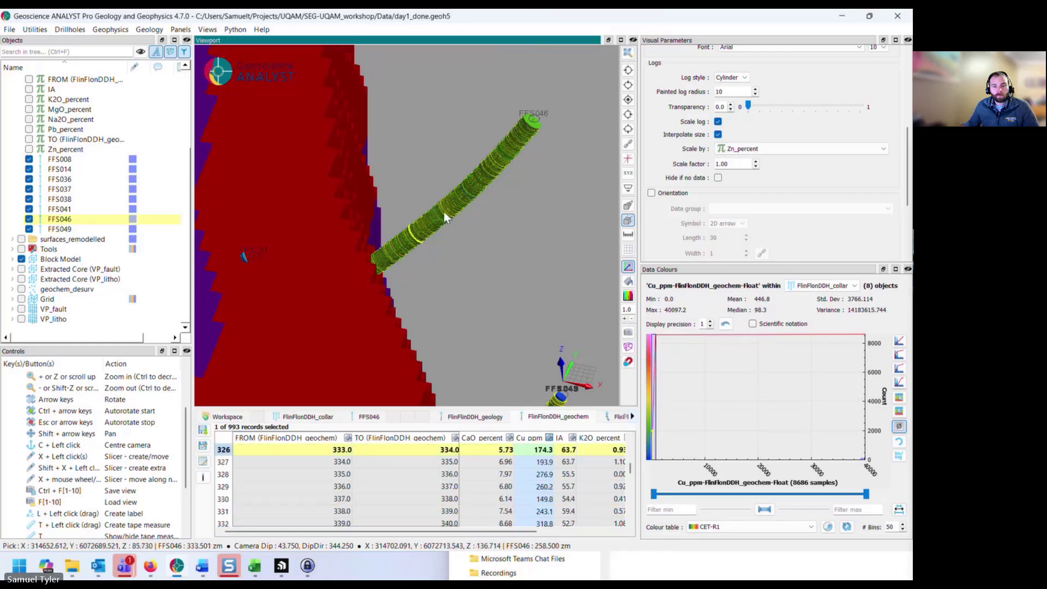
scroll(445, 219, "down", 1)
left_click(405, 242)
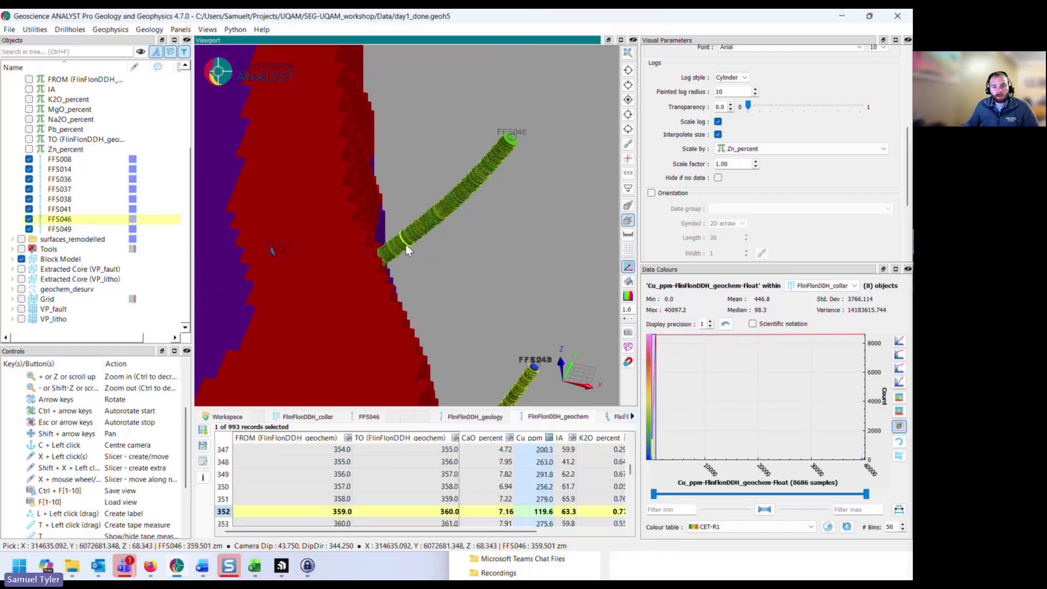
Apply the third colour mapping curve to the Cu_ppm values of the drillhole logs
left_click_drag(494, 278, 441, 257)
scroll(440, 257, "down", 3)
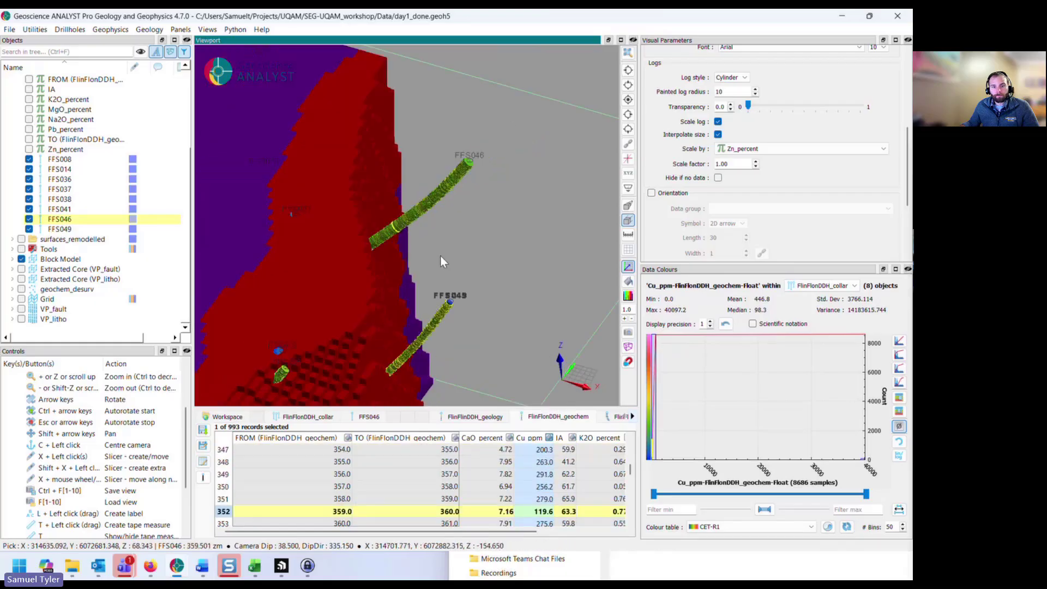
left_click_drag(394, 301, 402, 244)
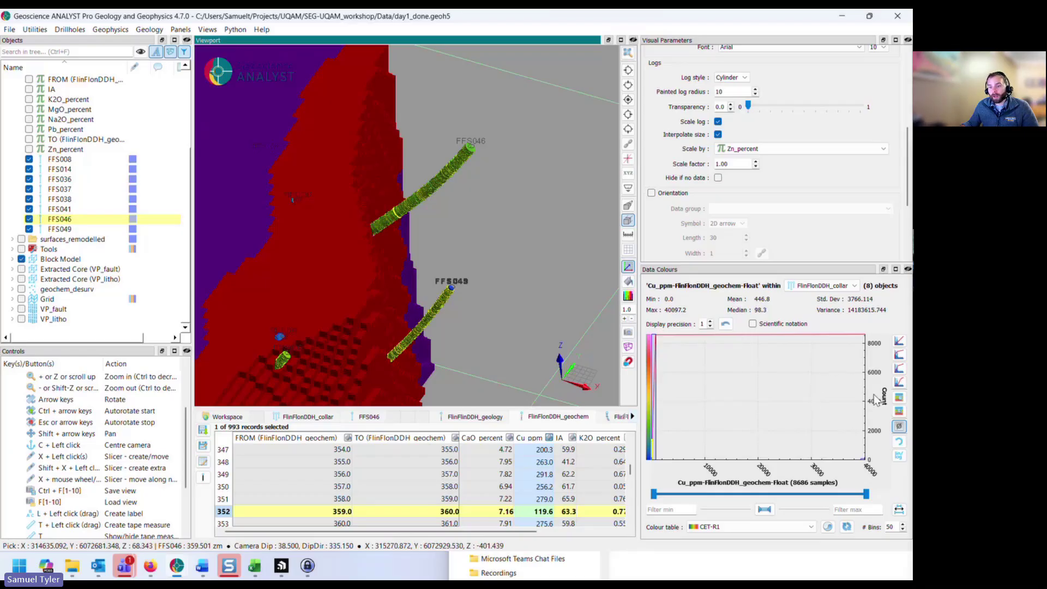
left_click(899, 368)
left_click(433, 314)
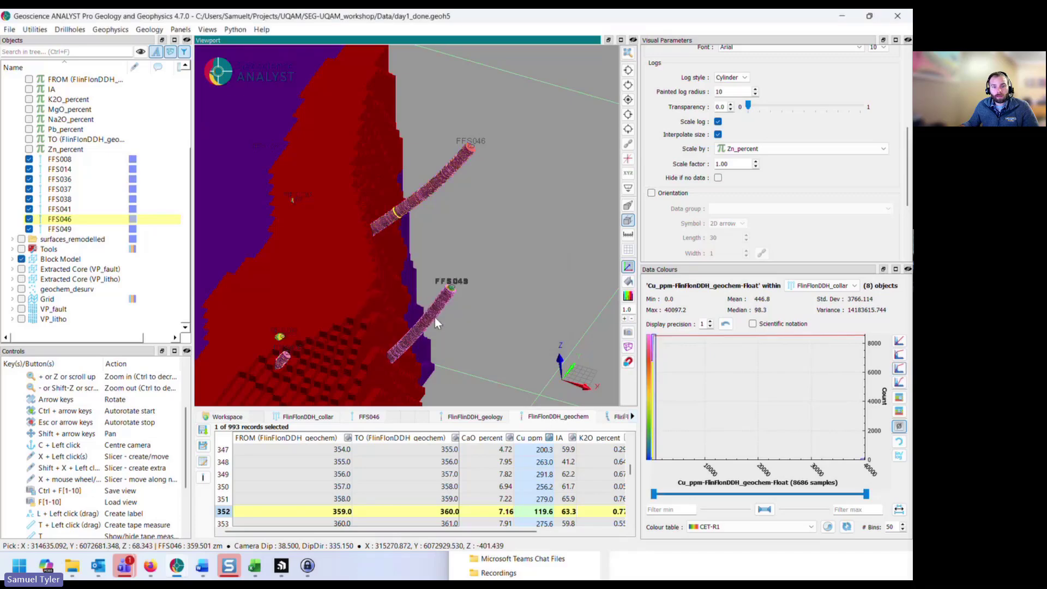
Pick intervals at several depths along drillhole FFS014 to compare their Cu_ppm records
left_click_drag(434, 318, 404, 294)
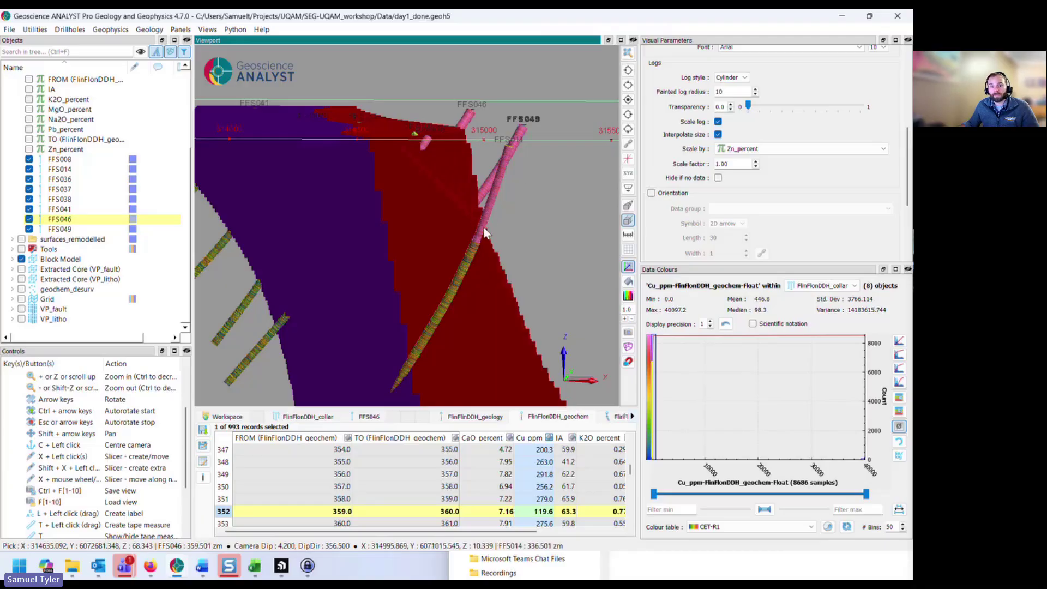
left_click(499, 177)
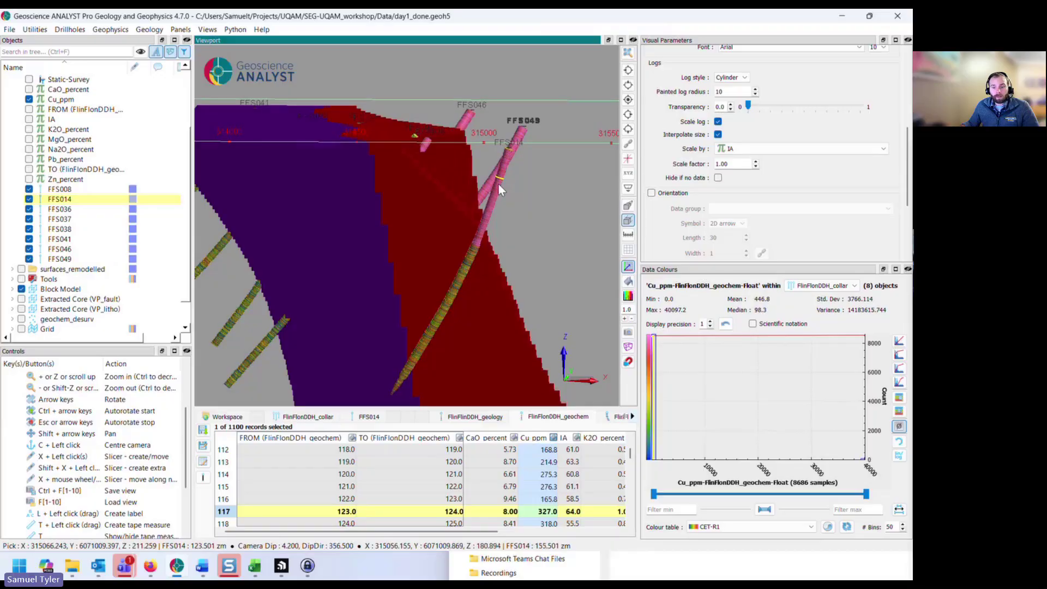
left_click(499, 183)
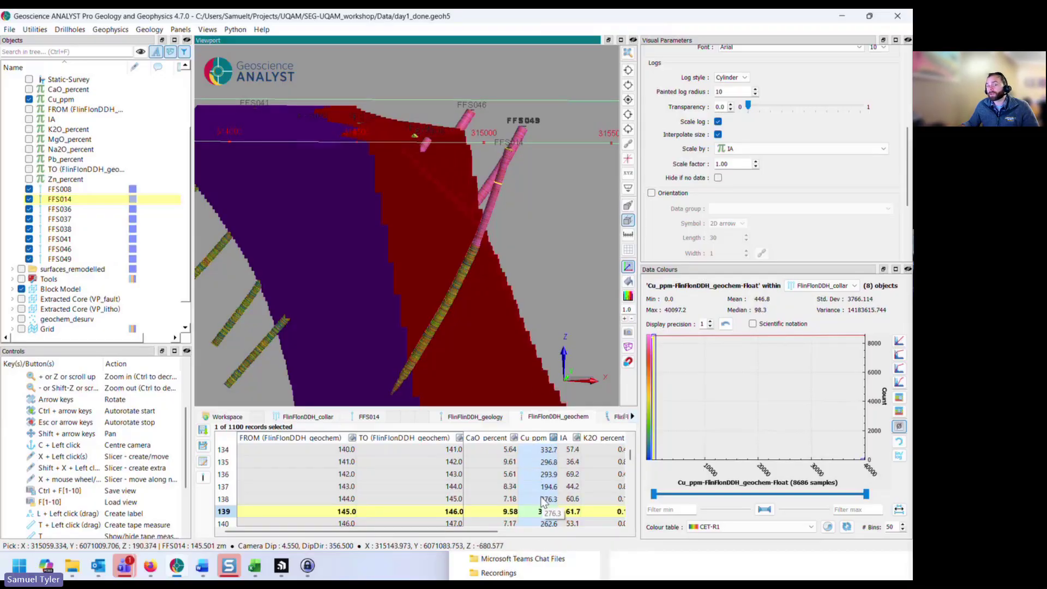
left_click(447, 306)
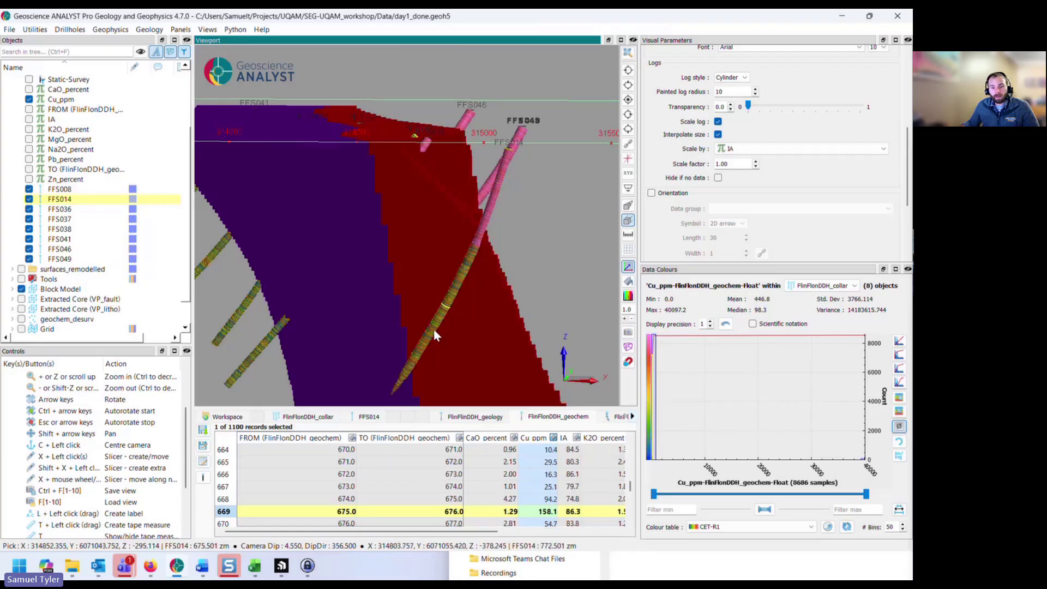
left_click(423, 352)
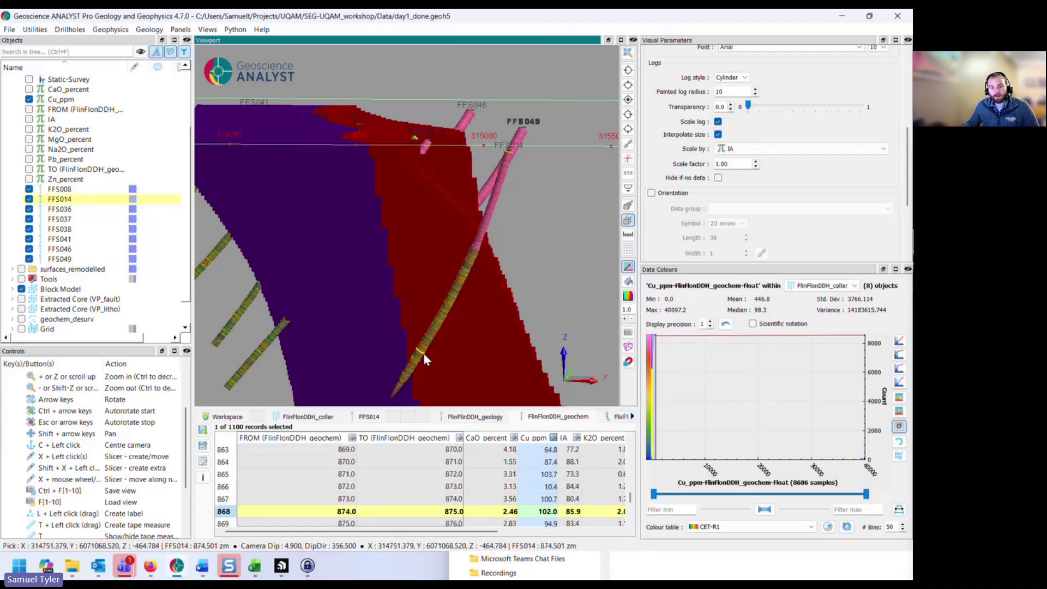
left_click(455, 288)
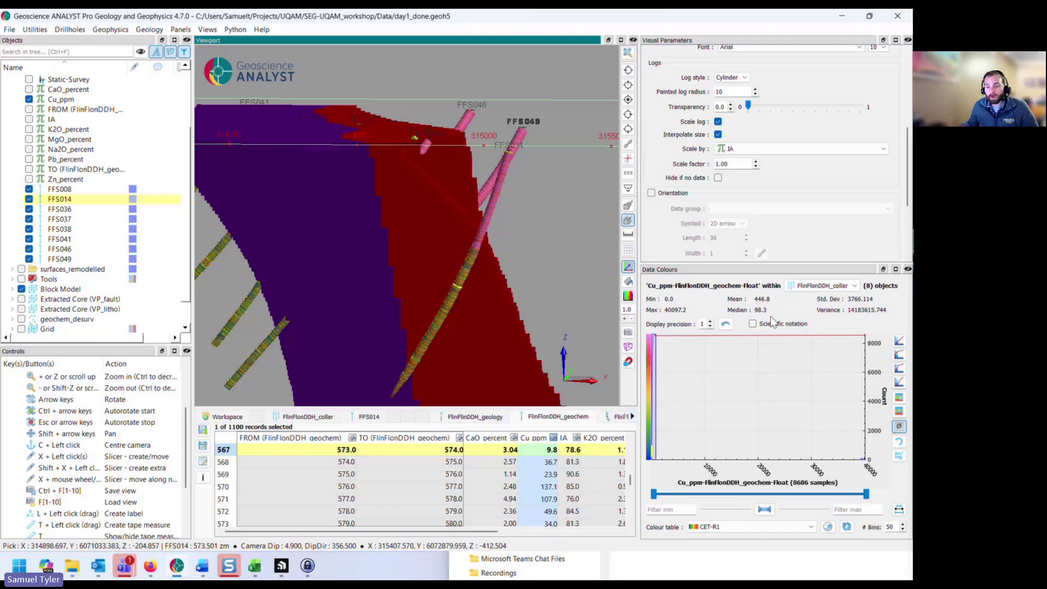
Apply a linear colour mapping to Cu_ppm with a maximum of 500 and examine the recoloured drillholes against the block model
left_click(900, 342)
left_click_drag(451, 294, 369, 293)
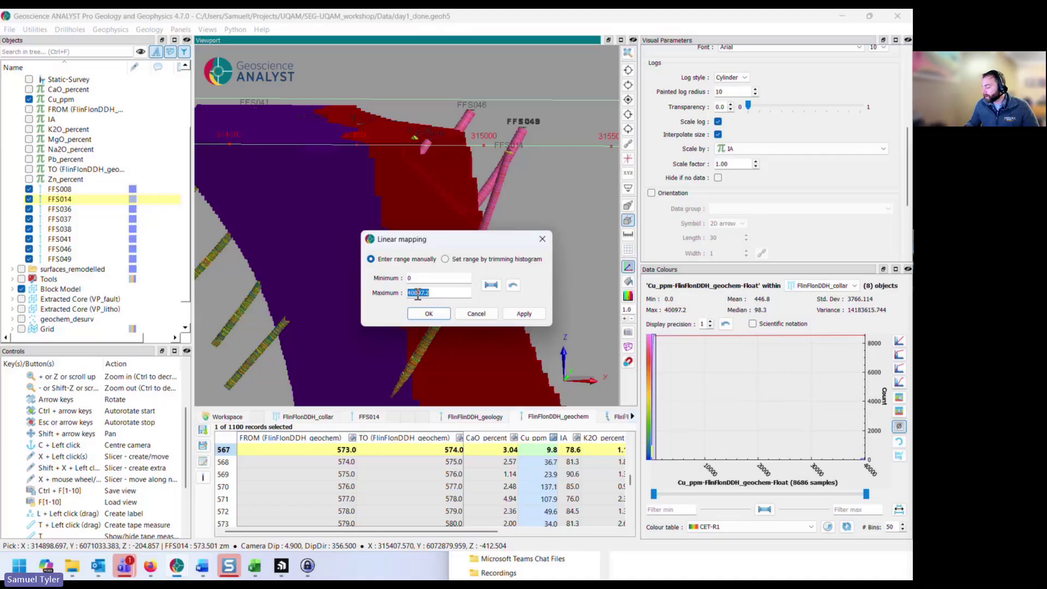
type("500")
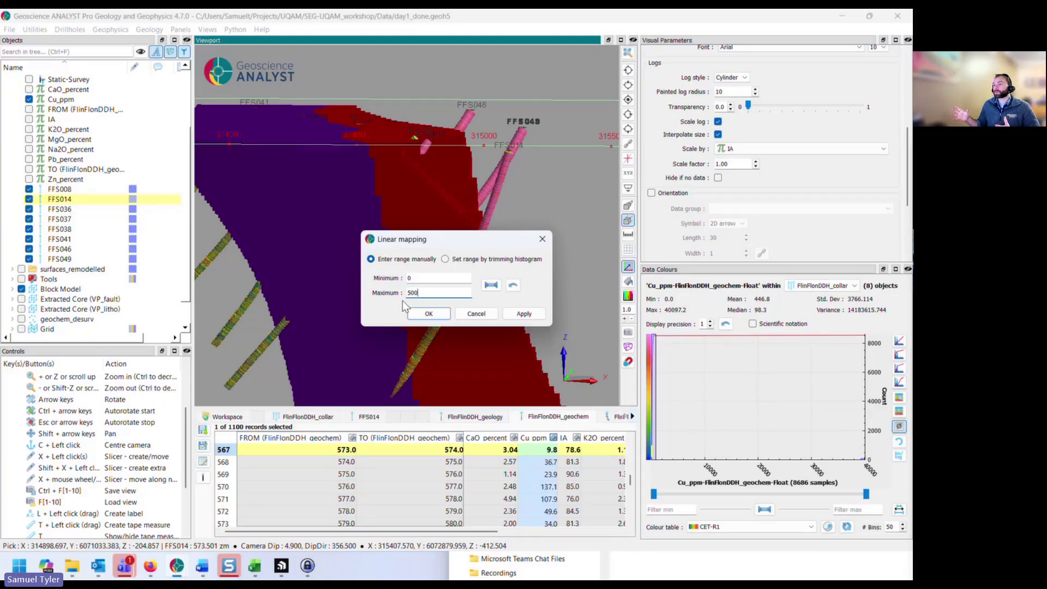
left_click(421, 316)
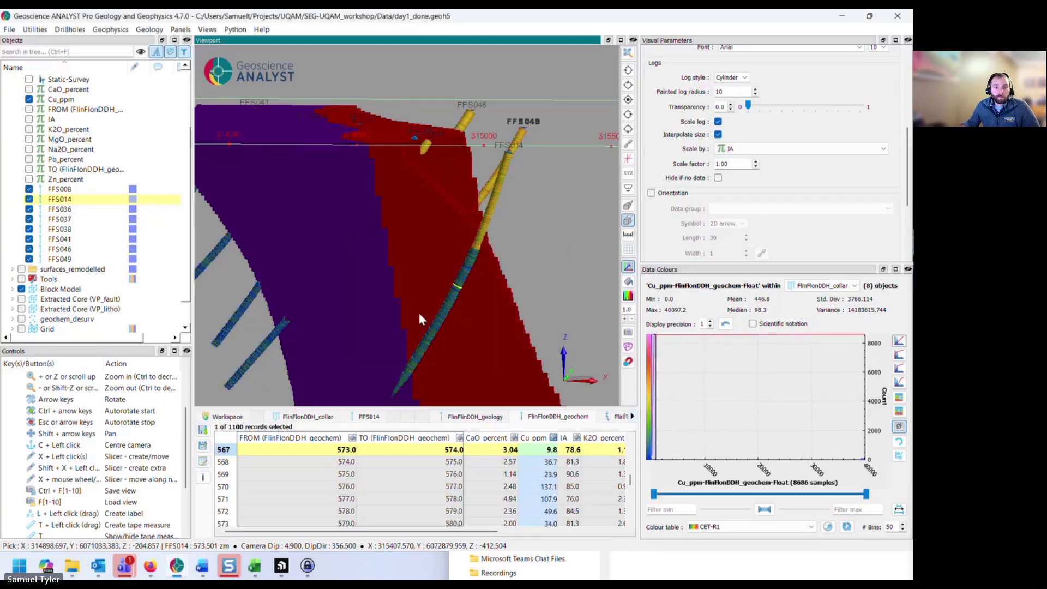
left_click_drag(505, 244, 542, 231)
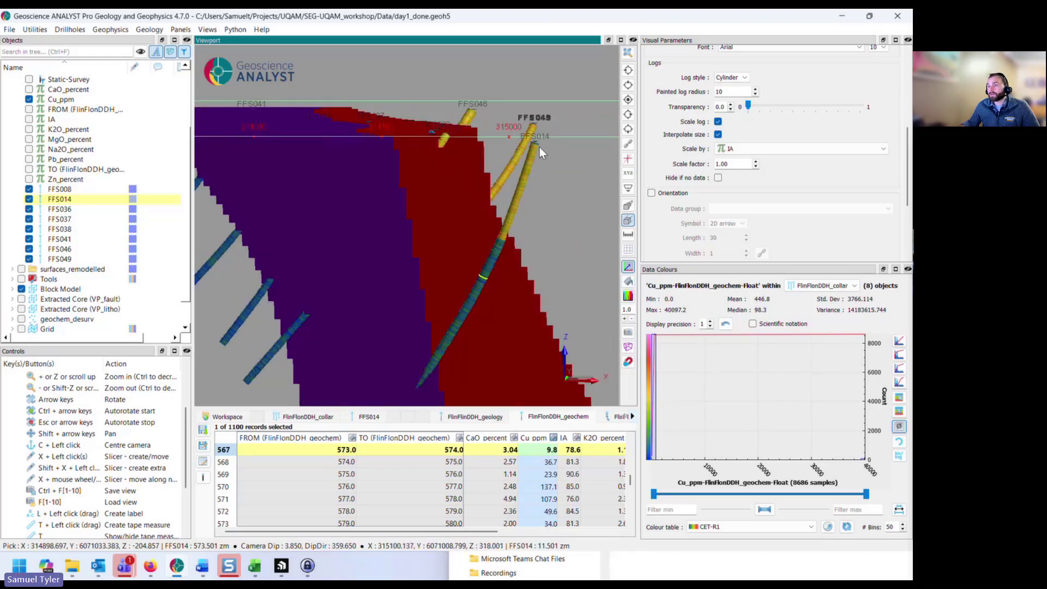
left_click_drag(539, 146, 475, 207)
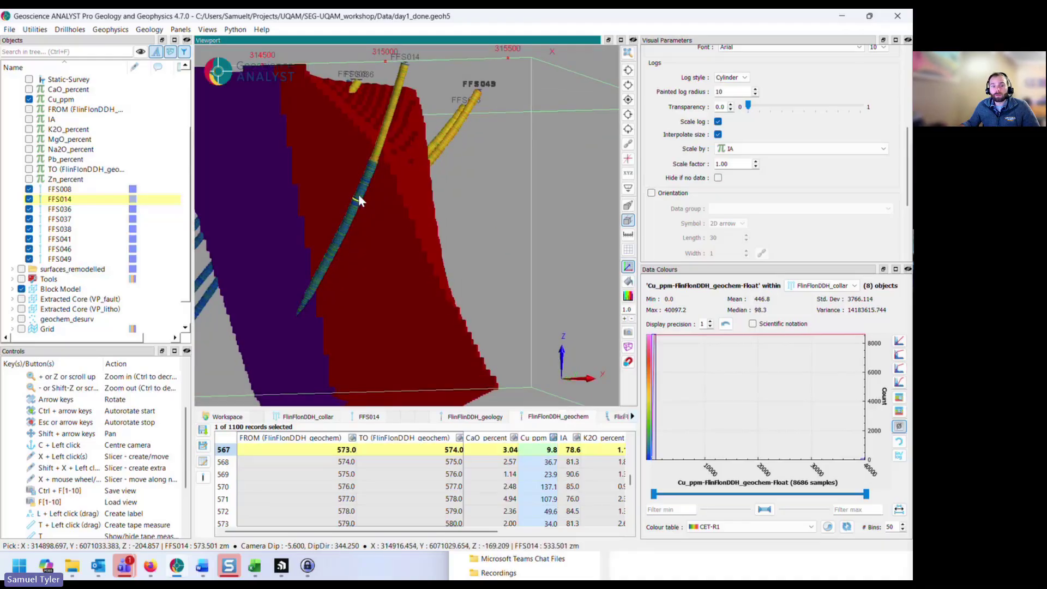
mouse_move(355, 209)
left_mouse_down()
mouse_move(371, 204)
mouse_move(360, 219)
left_mouse_up()
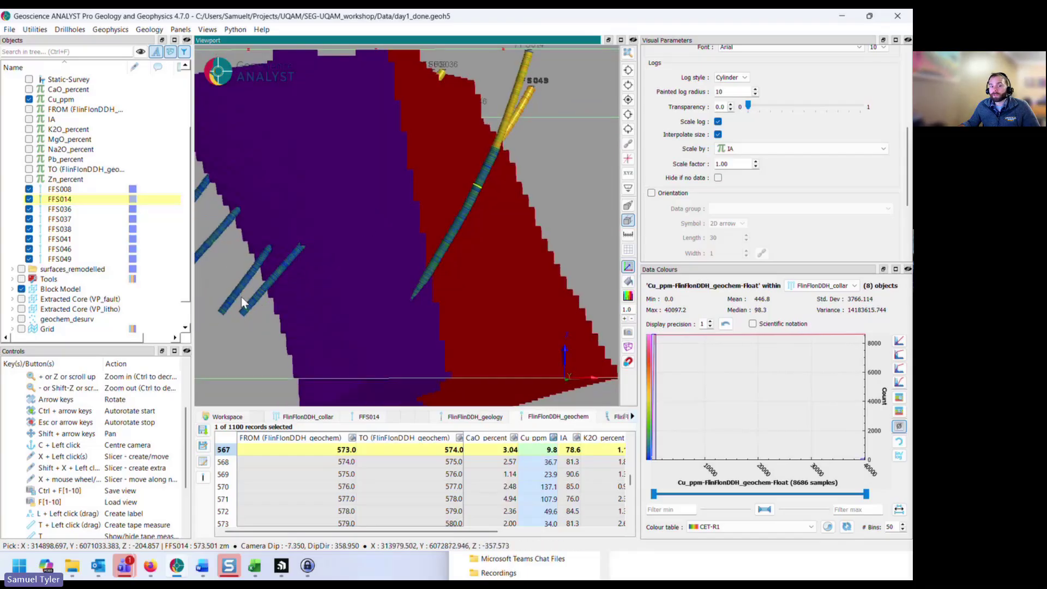
left_click_drag(289, 266, 436, 244)
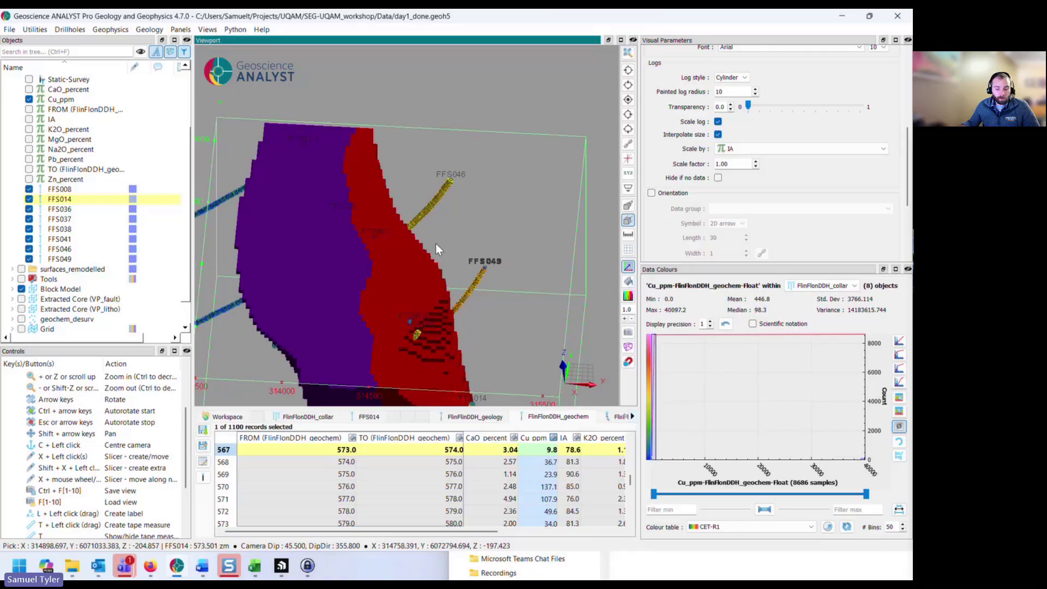
Switch to plan view and draw a new vertical slicer across the block model along drillhole FFS049
left_click(628, 100)
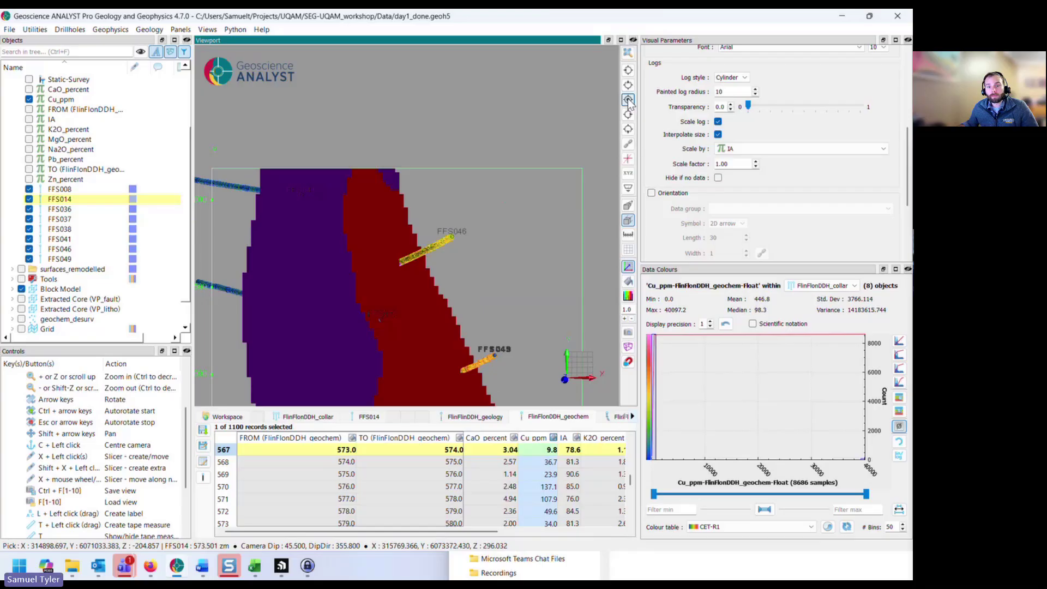
middle_click_drag(475, 208, 440, 89)
scroll(439, 87, "down", 2)
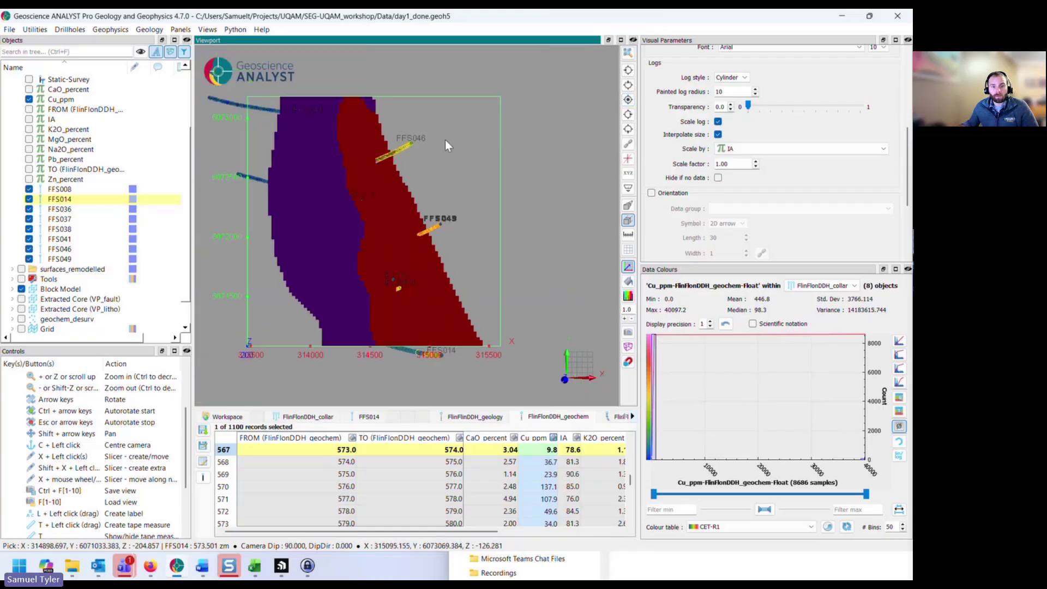
middle_click_drag(452, 185, 452, 178)
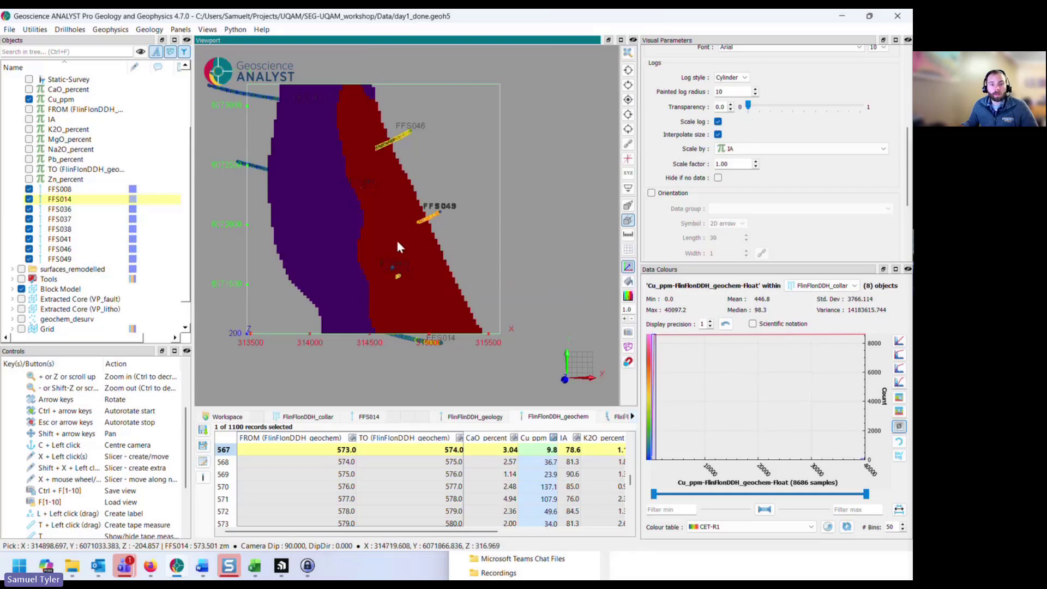
scroll(424, 221, "up", 1)
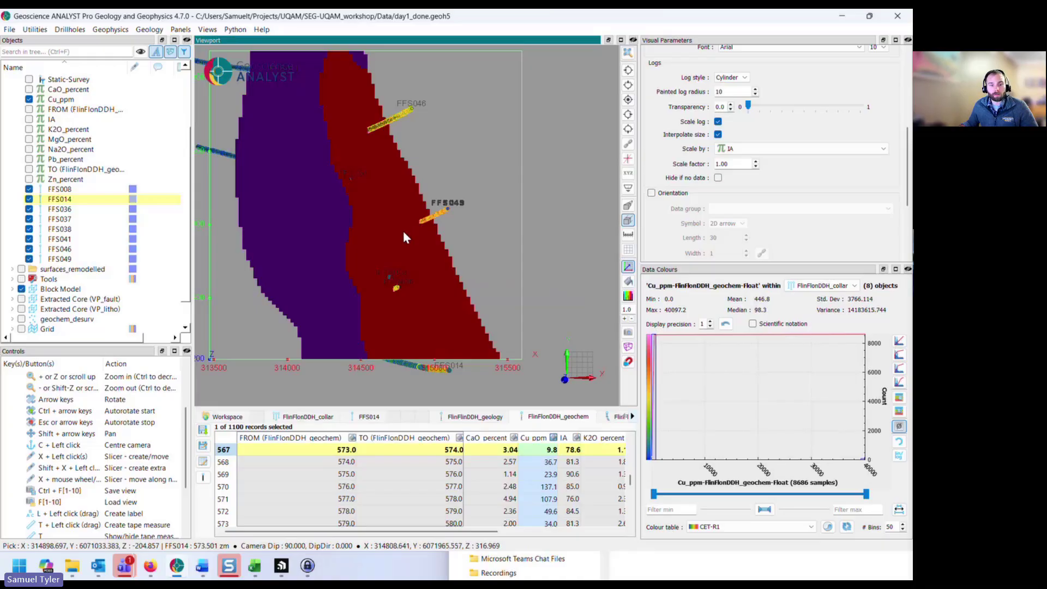
left_click_drag(389, 238, 456, 206)
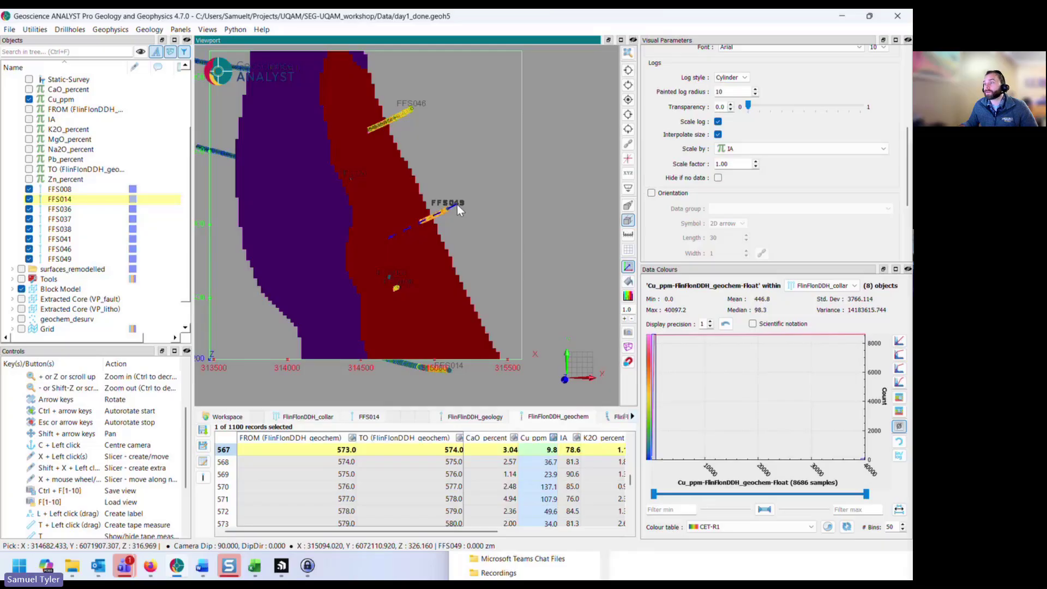
left_click(457, 204)
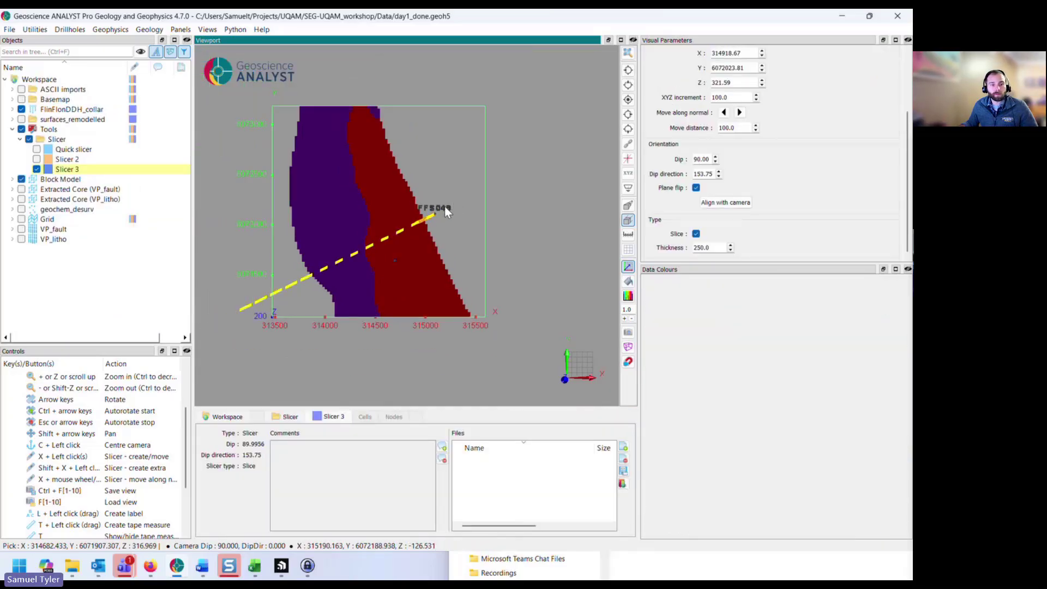
Apply Slicer 3 to the whole workspace and examine the sliced block model and drillholes
scroll(442, 224, "up", 2)
scroll(439, 232, "down", 3)
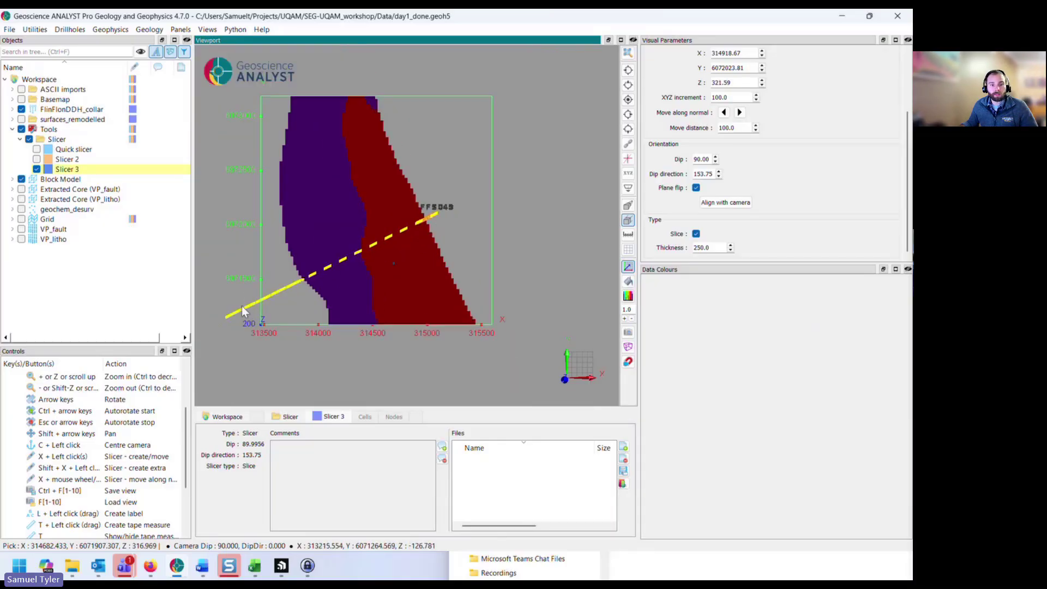
left_click_drag(428, 246, 413, 214)
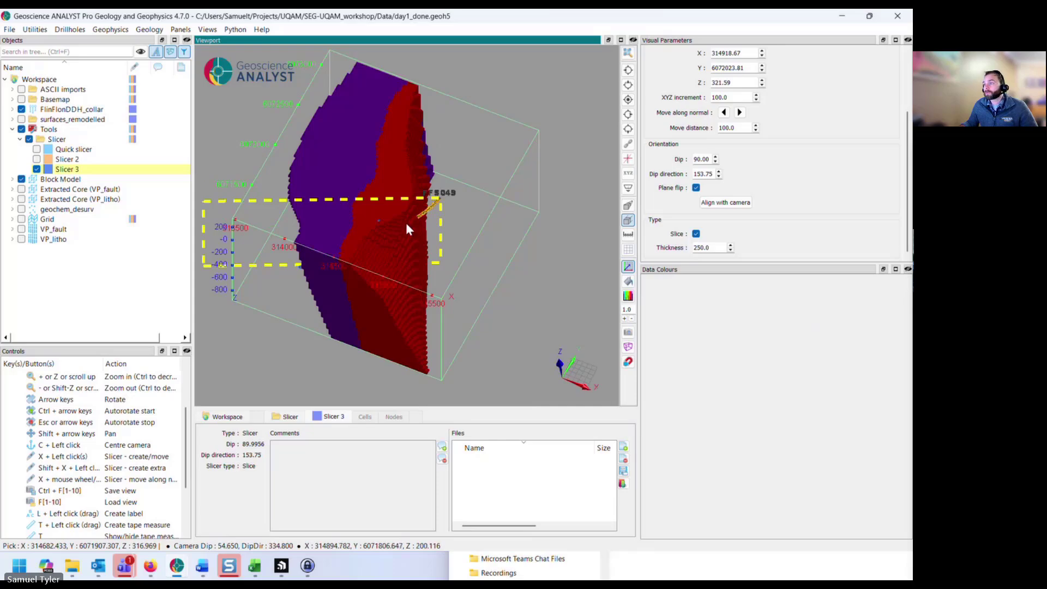
left_click_drag(396, 225, 400, 232)
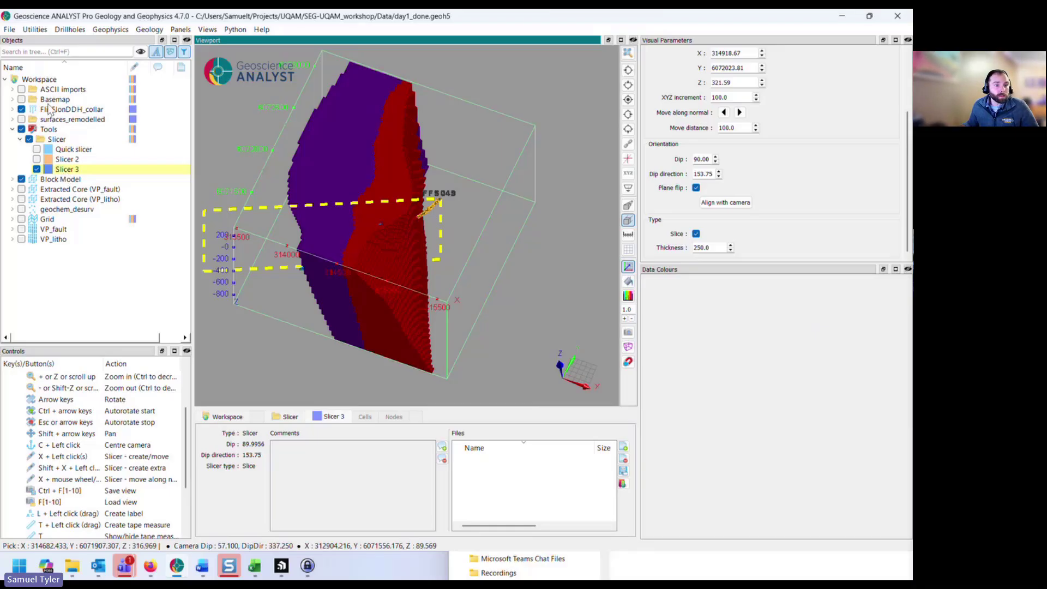
right_click(74, 82)
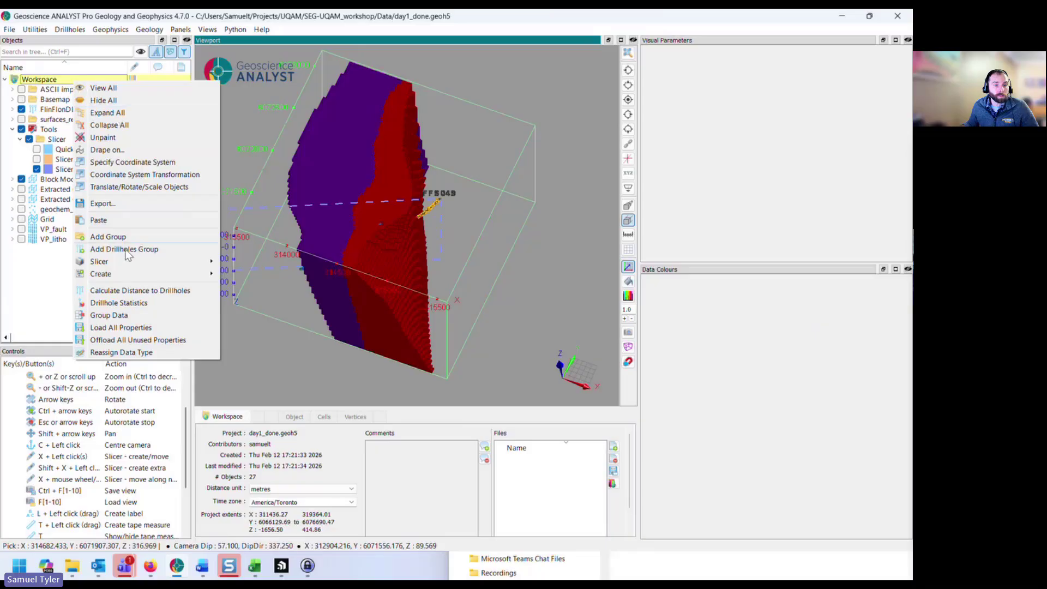
mouse_move(127, 267)
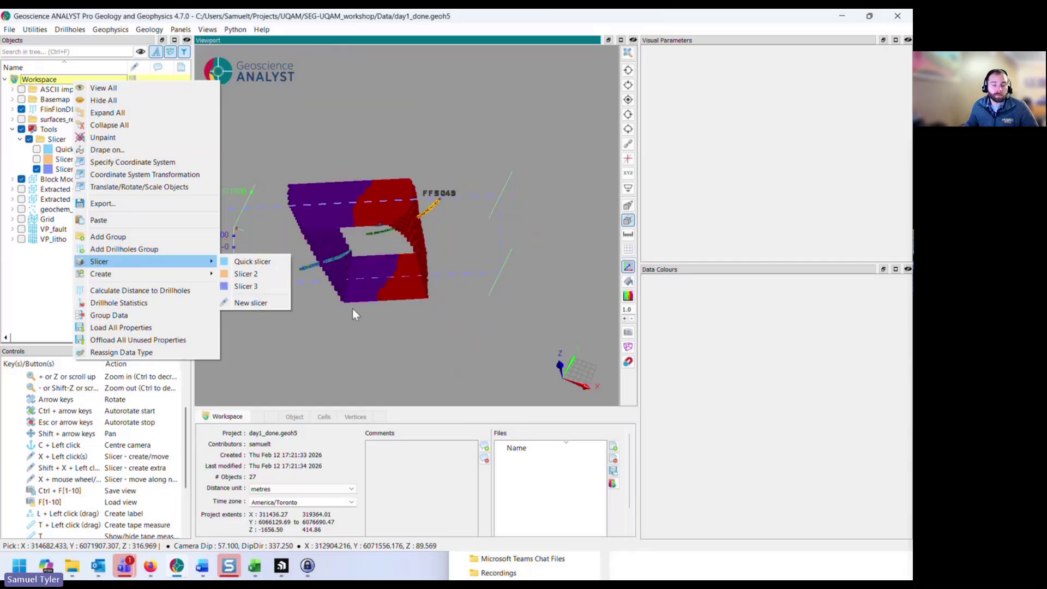
left_click(374, 306)
left_click_drag(349, 269, 355, 217)
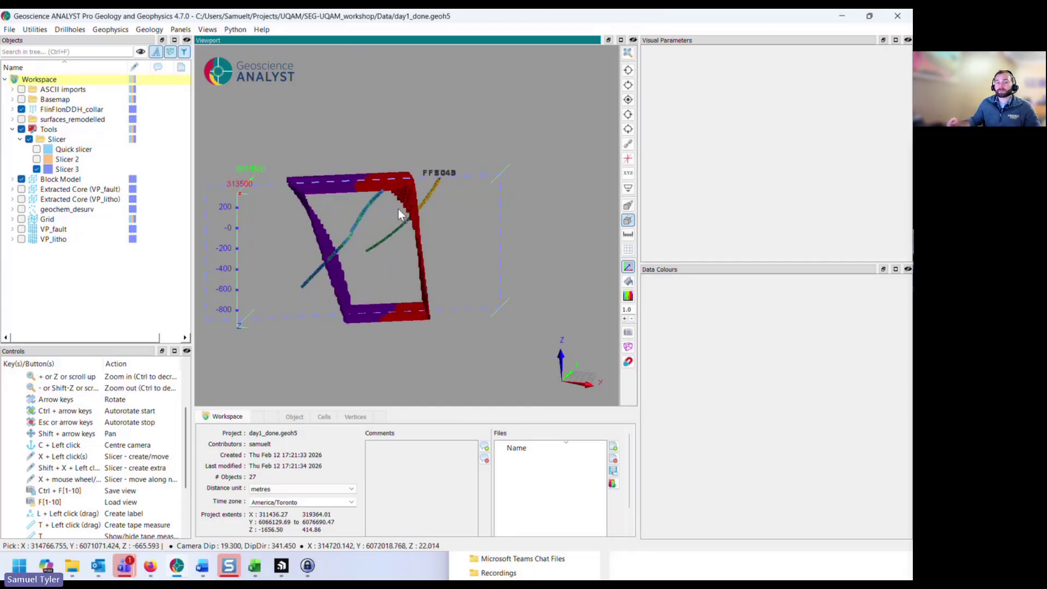
Set the slice thickness of Slicer 3 to 150
left_click(469, 176)
scroll(666, 192, "down", 5)
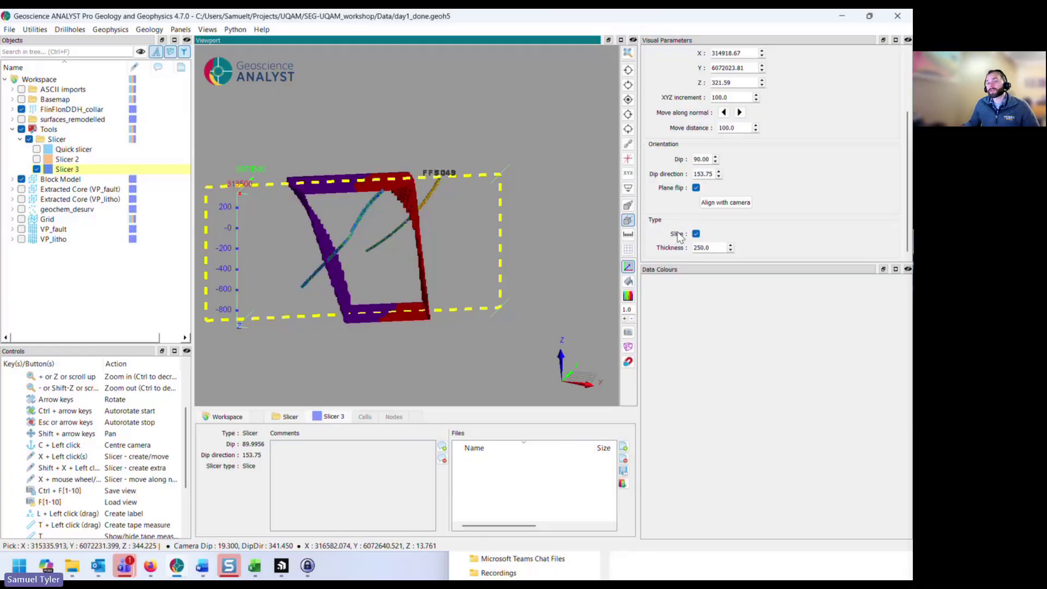
left_click(703, 248)
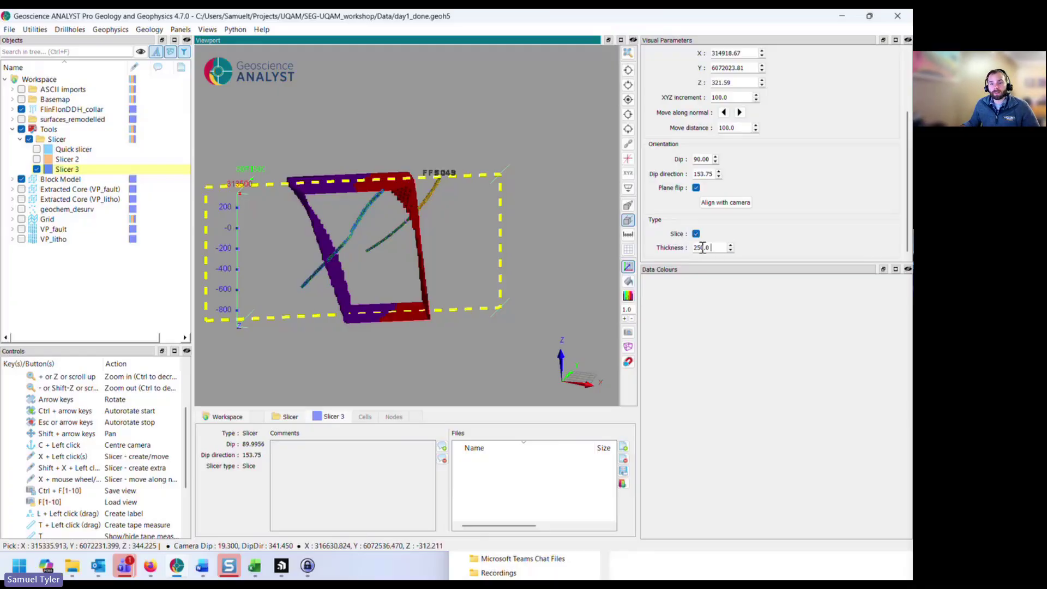
key("Return")
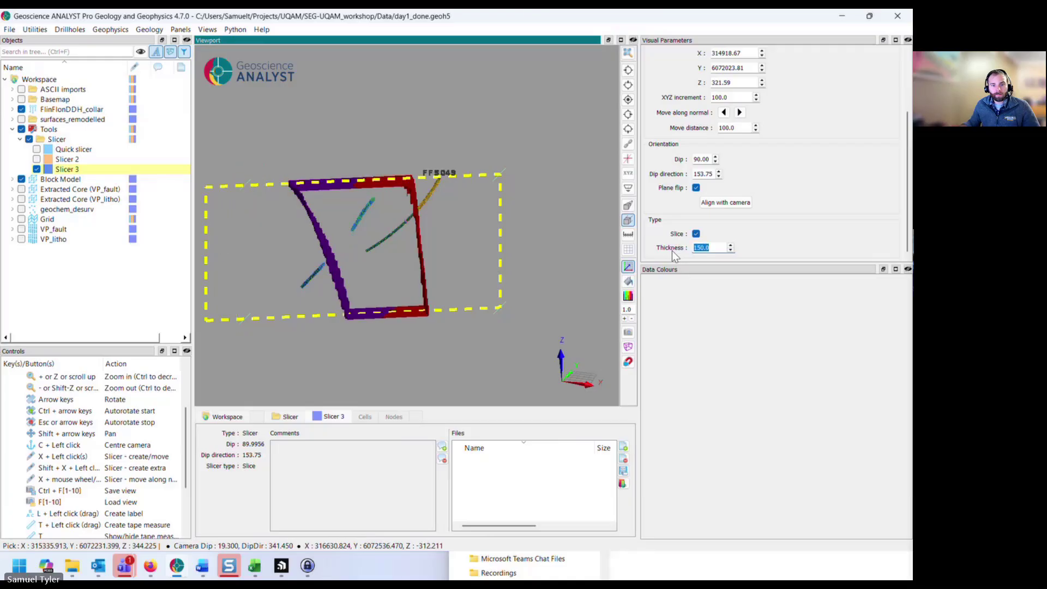
Inspect the 150-thick slice of the block model from several angles and face the view squarely onto Slicer 3
left_click_drag(541, 229, 405, 191)
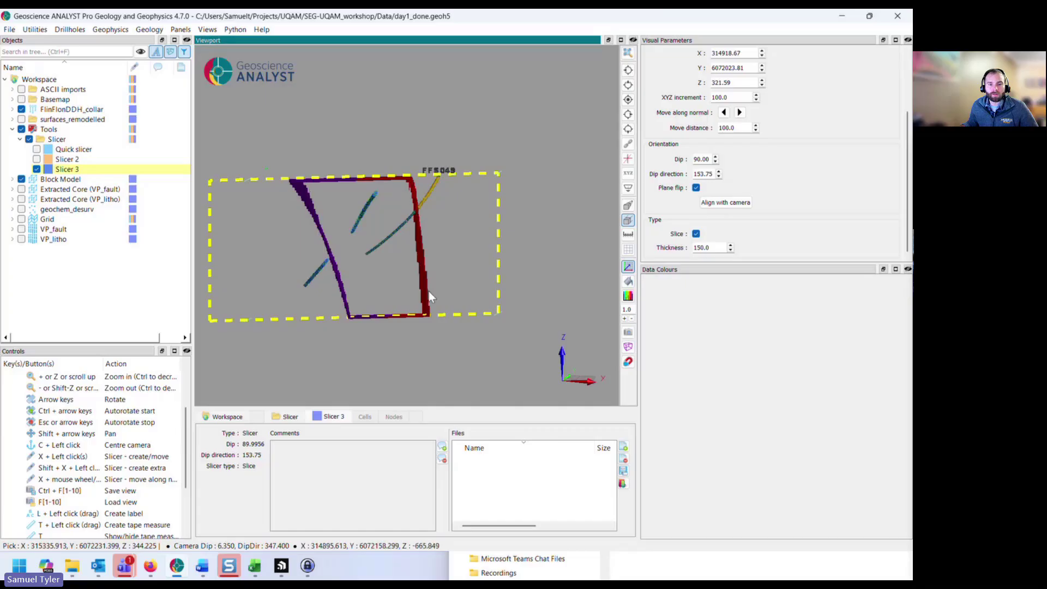
left_click_drag(429, 291, 414, 299)
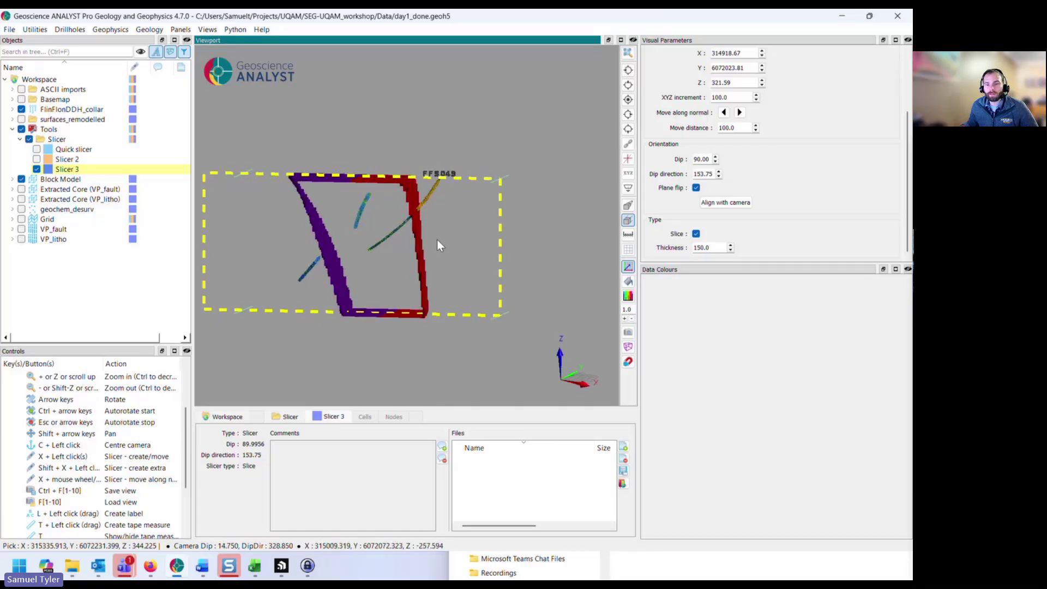
left_click_drag(437, 235, 449, 233)
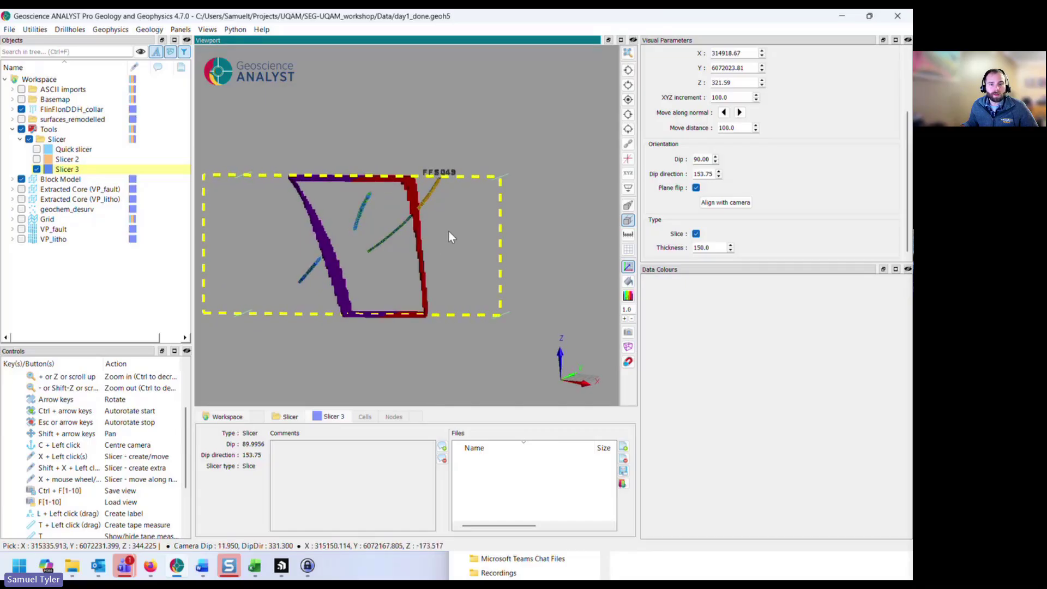
left_click(629, 189)
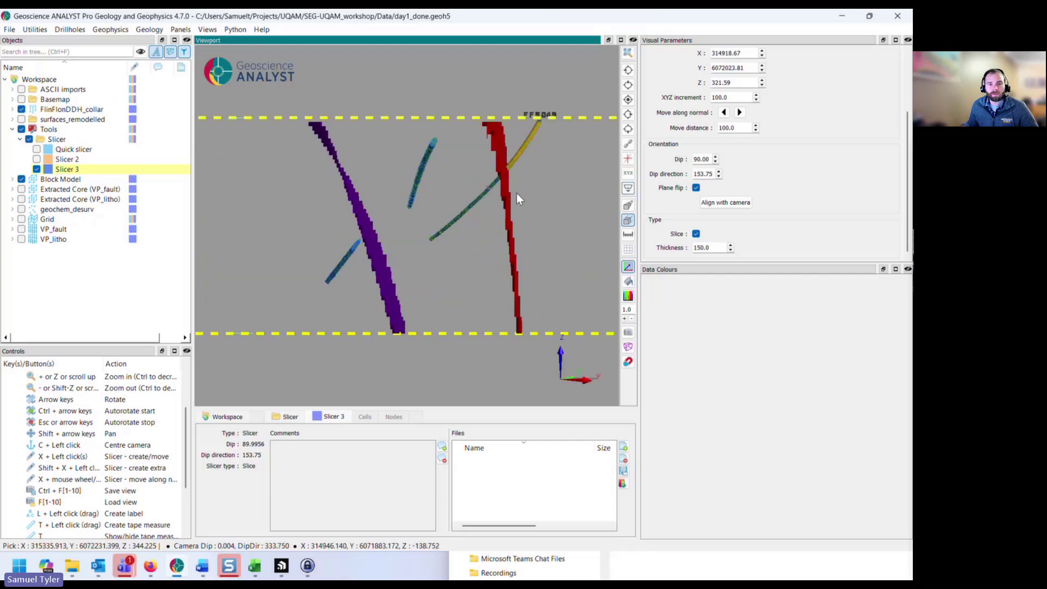
Hide the block model's volume and show an arbitrary section through it aligned with Slicer 3
left_click(426, 172)
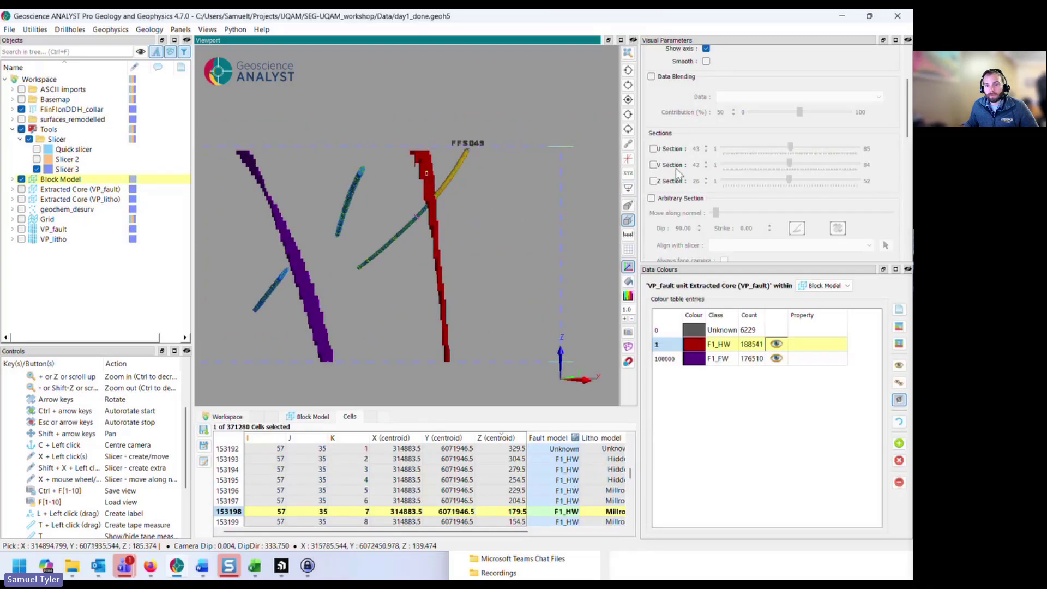
scroll(676, 147, "down", 1)
scroll(679, 144, "down", 4)
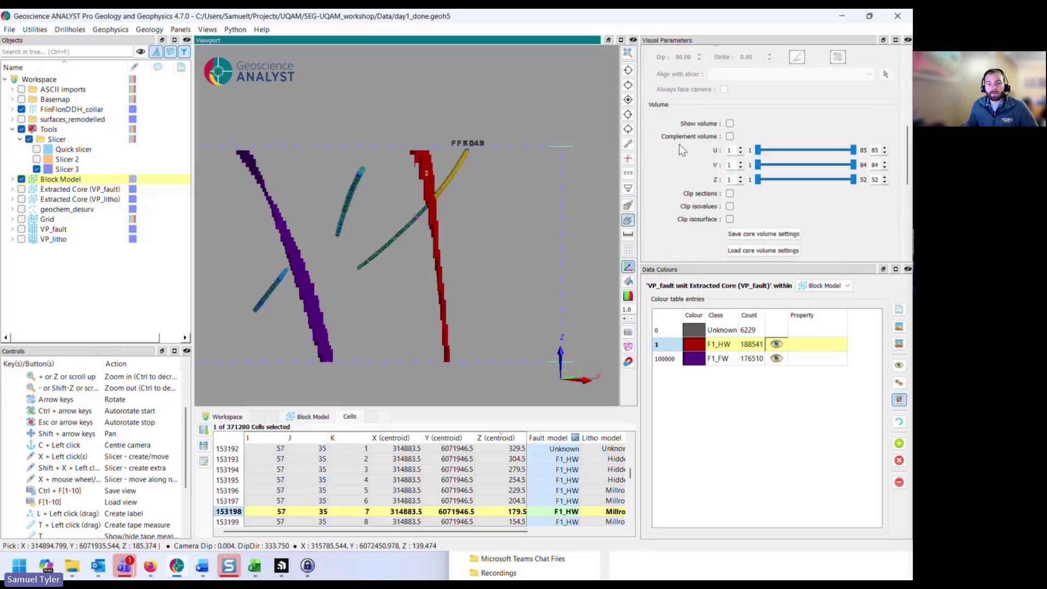
left_click(652, 175)
scroll(672, 165, "up", 4)
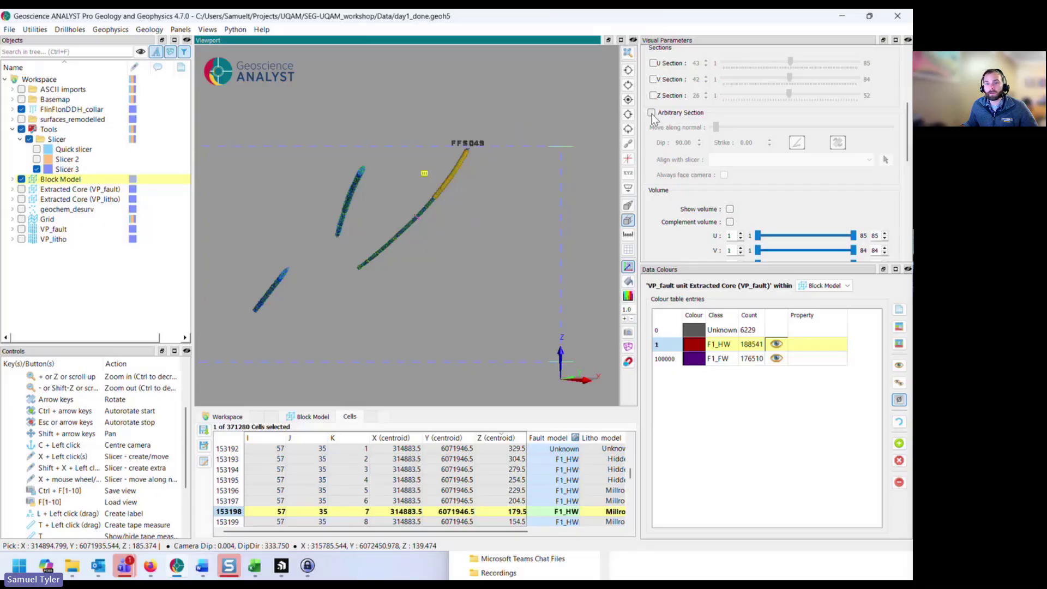
left_click(652, 112)
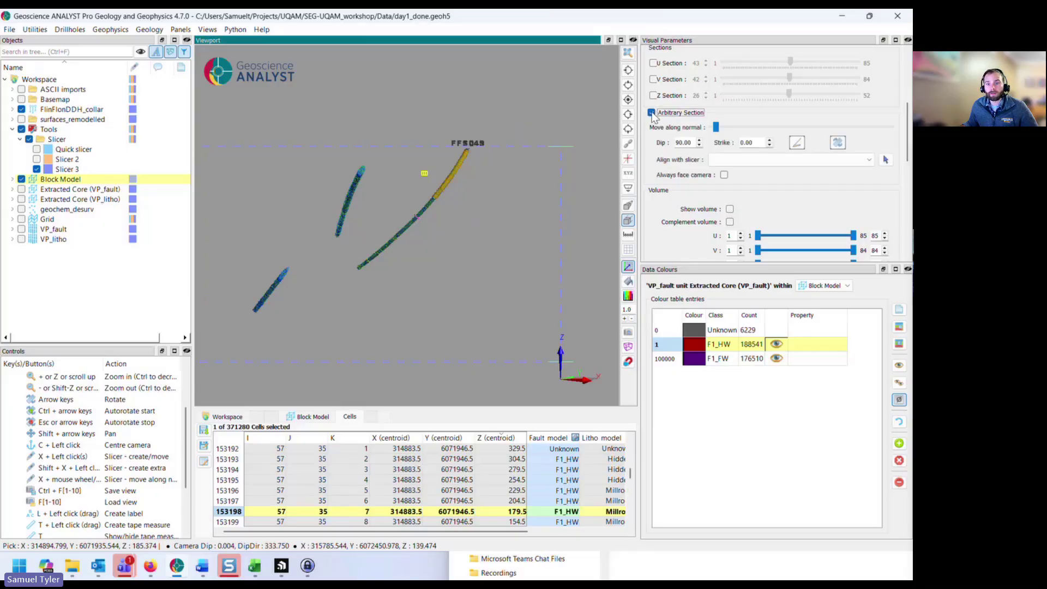
left_click(829, 158)
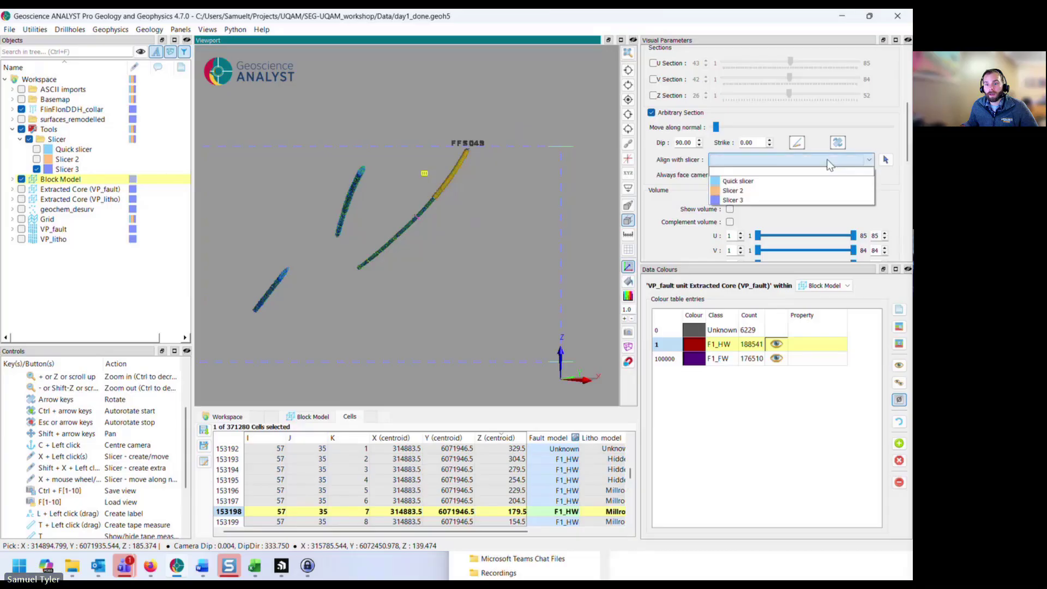
left_click(801, 200)
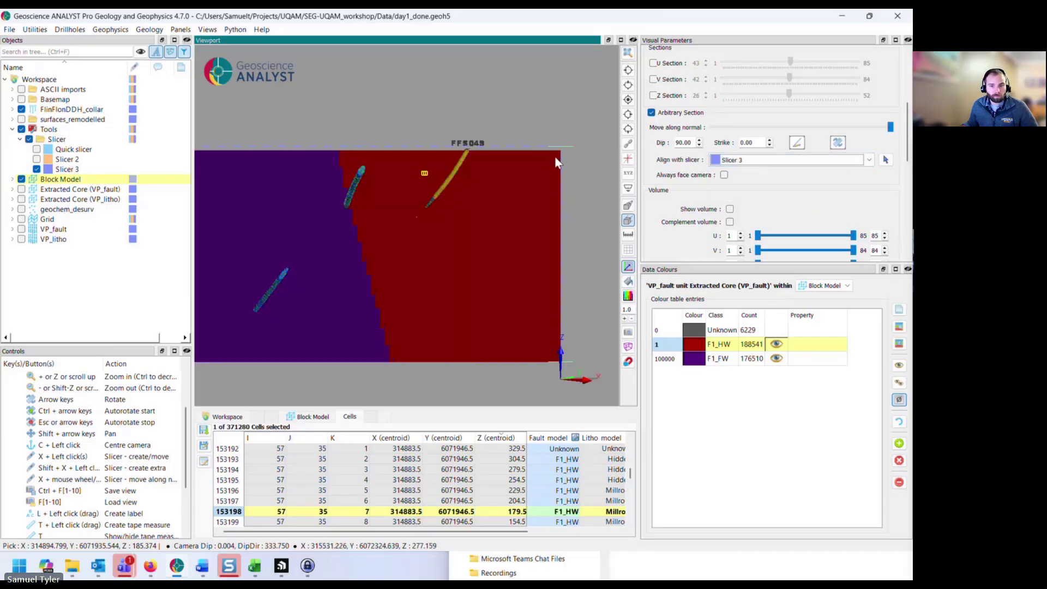
Set the block model's transparency to 0.3 and examine drillhole FFS049 through the section
scroll(668, 166, "up", 5)
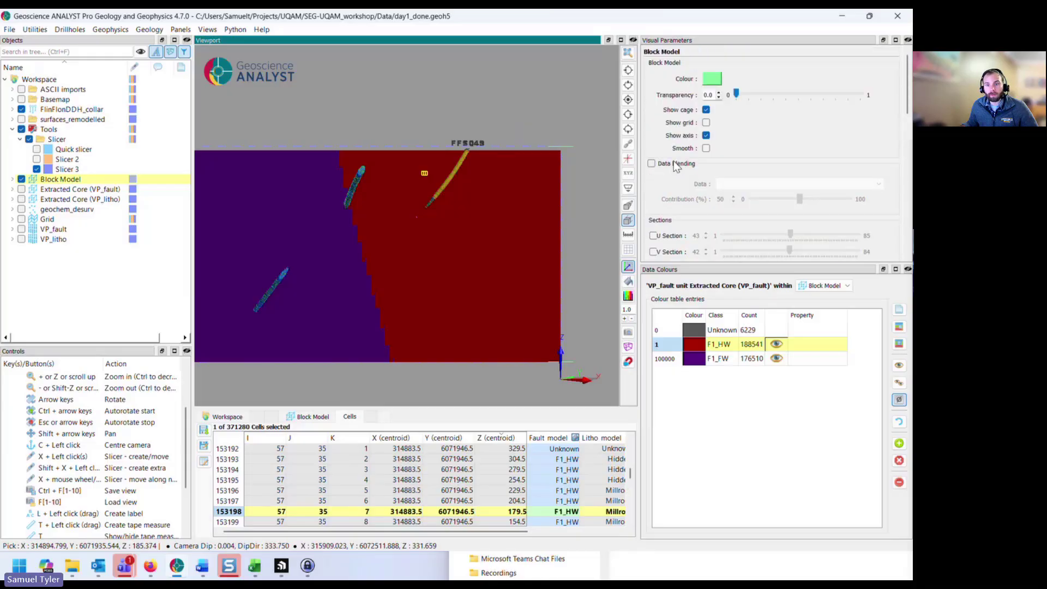
left_click(719, 93)
left_click(719, 92)
left_click(719, 92)
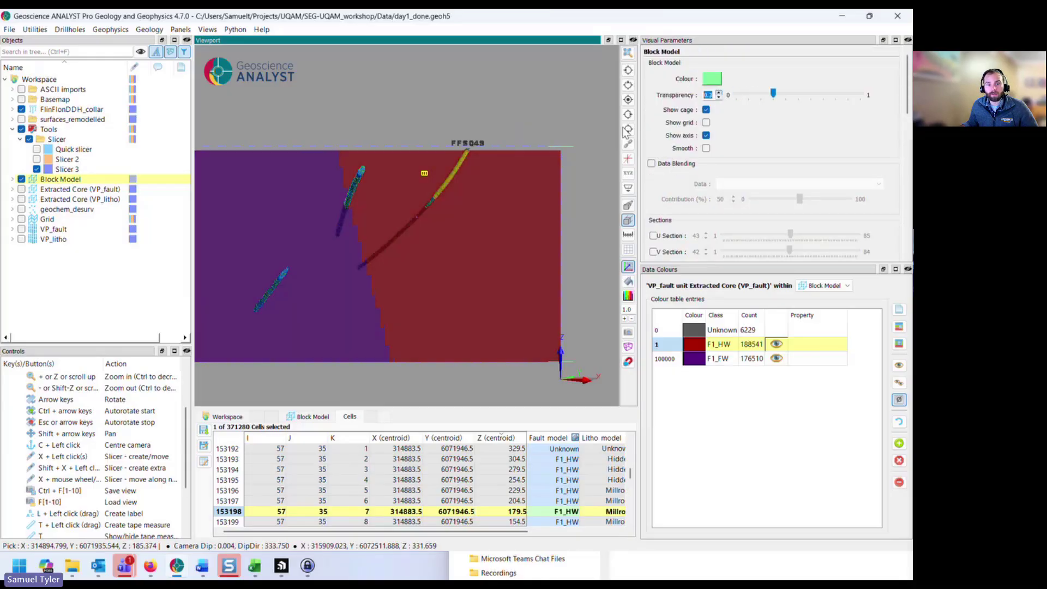
scroll(402, 213, "up", 5)
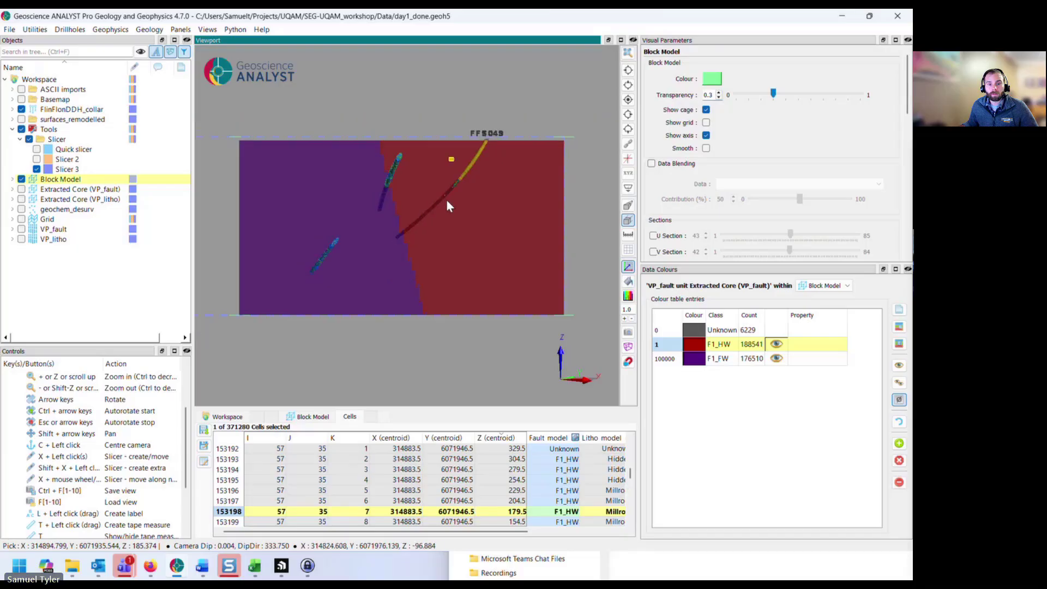
scroll(446, 198, "down", 1)
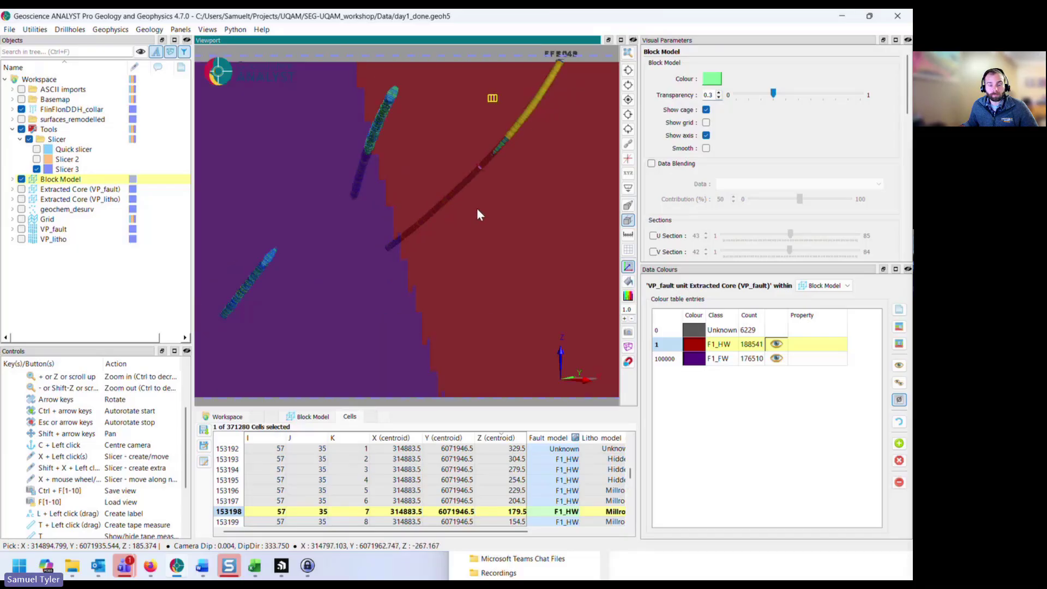
scroll(485, 205, "up", 2)
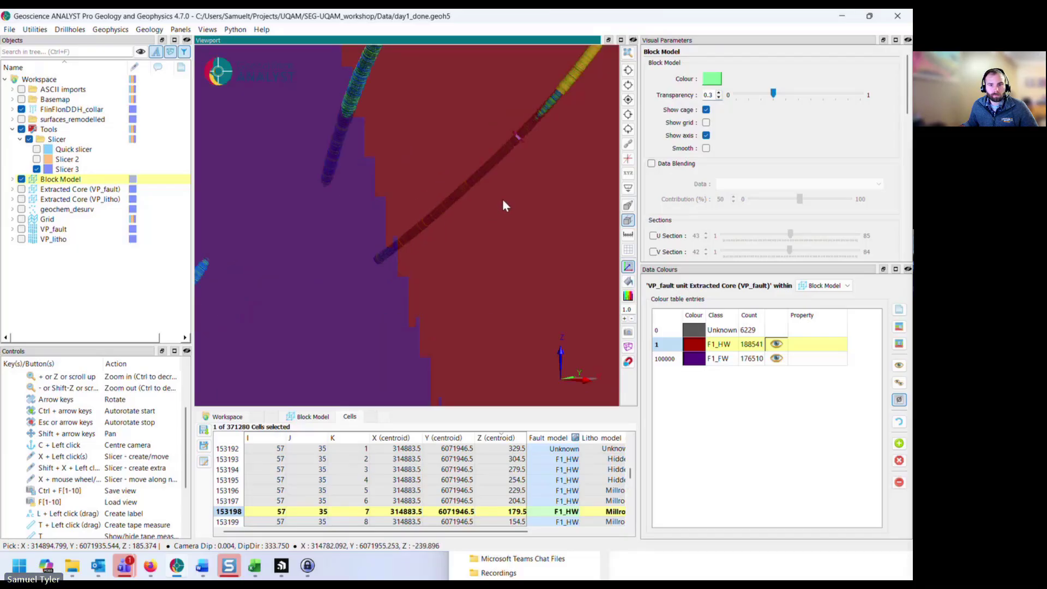
scroll(424, 259, "up", 2)
scroll(403, 278, "down", 3)
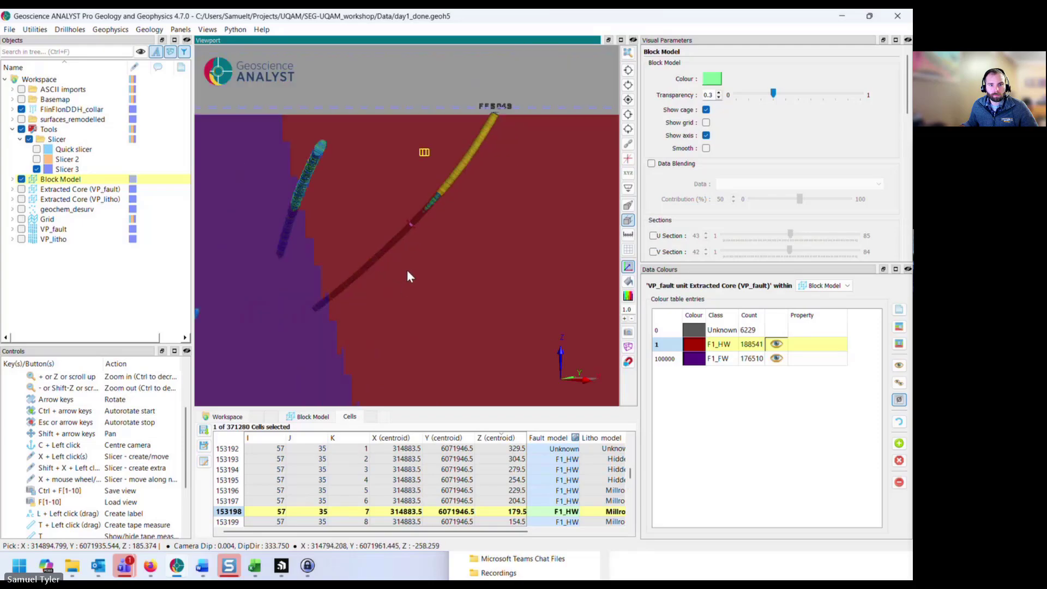
Set Slicer 3's move distance to 20 and shift it along its normal to X 314883.28, Y 6072095.56, nearer drillhole FFS049's lower part
left_click_drag(407, 266, 297, 269)
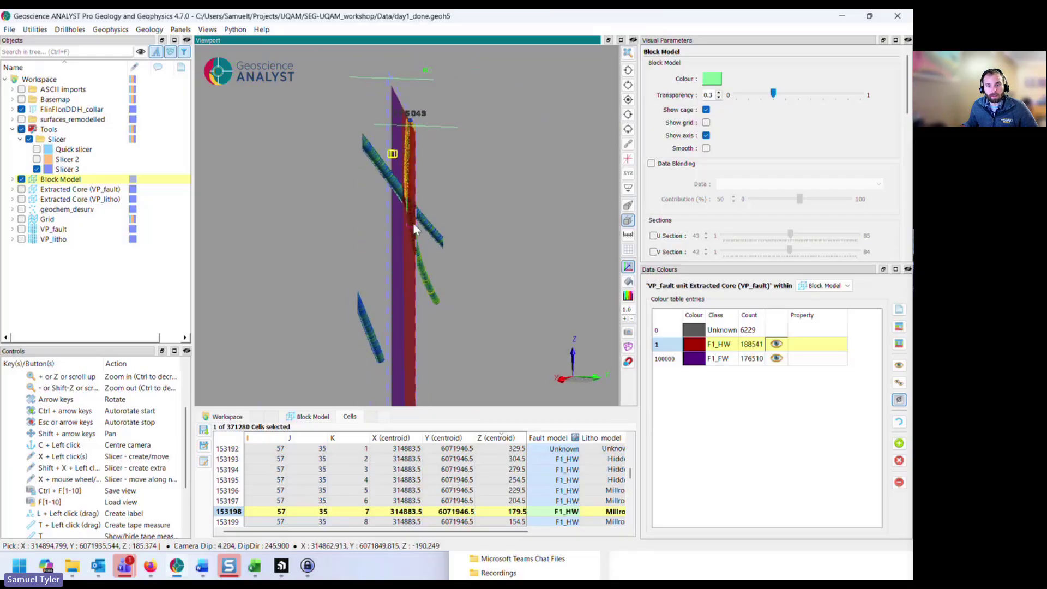
left_click(414, 168)
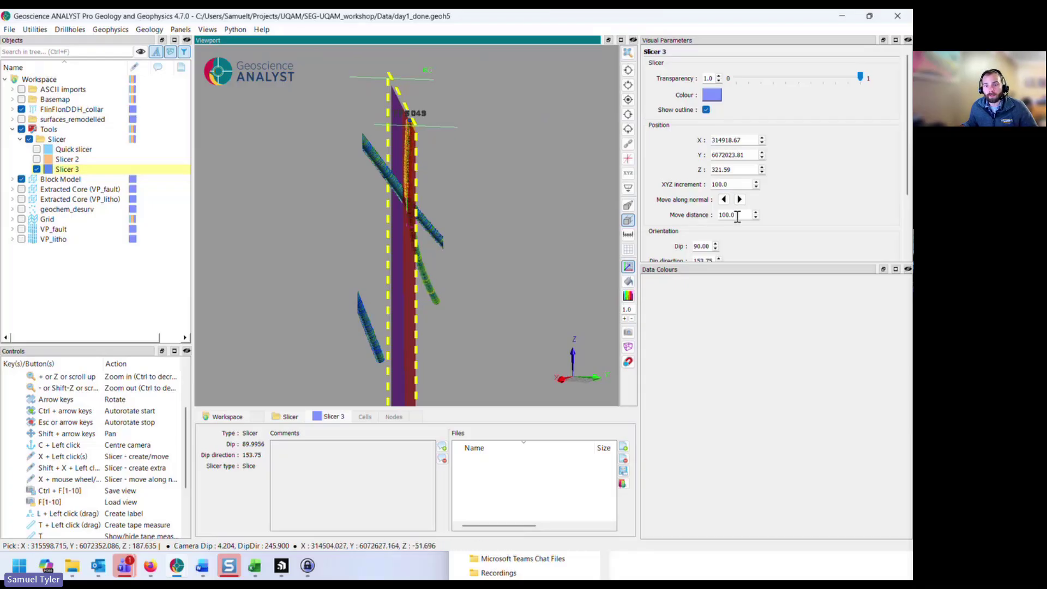
left_click_drag(737, 215, 664, 214)
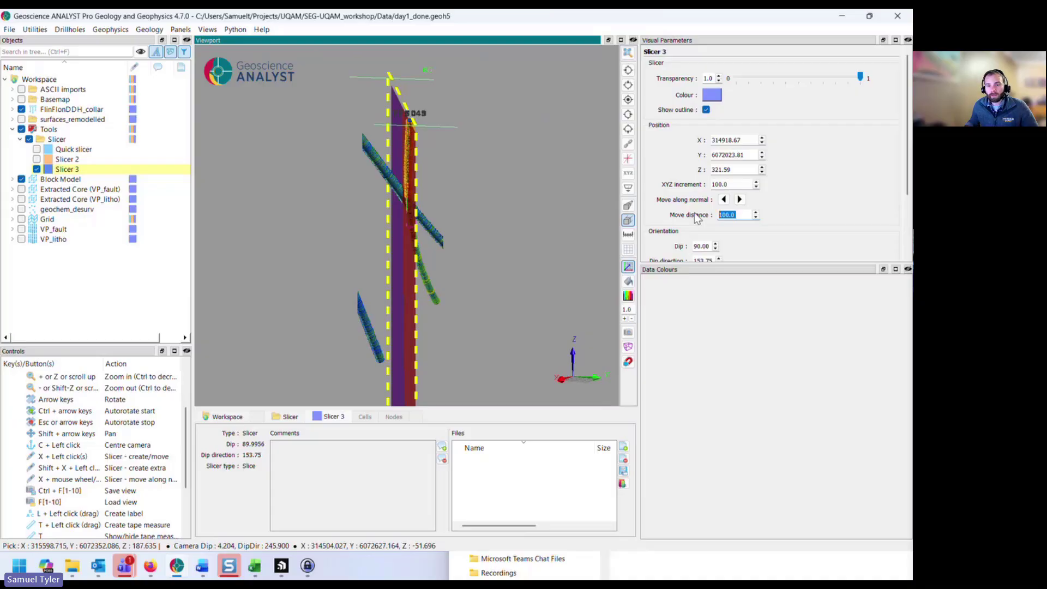
type("20")
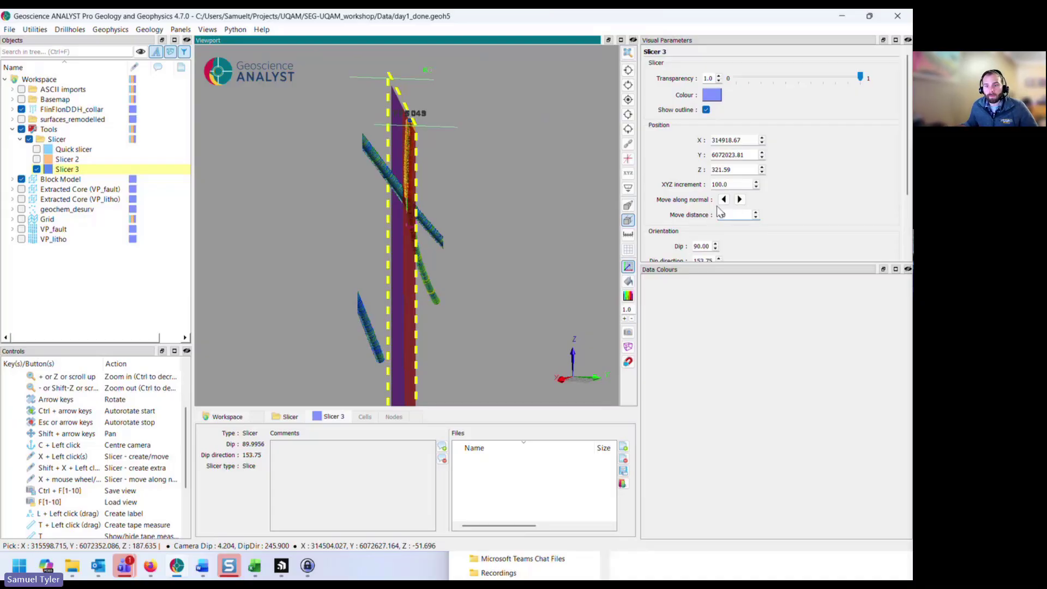
left_click(740, 200)
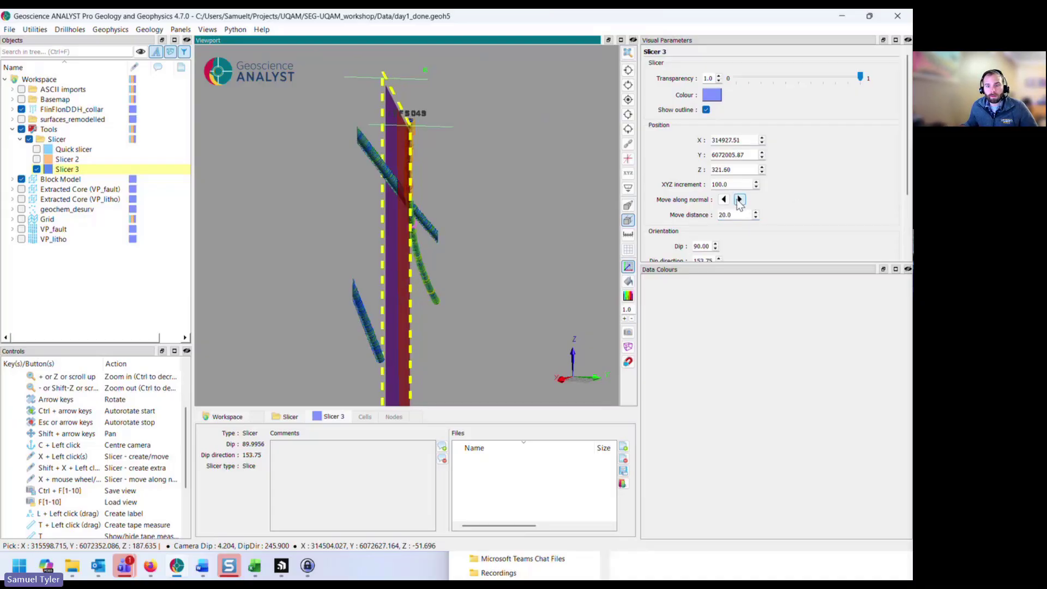
left_click(724, 200)
left_click(724, 200)
left_click(725, 200)
left_click(725, 200)
left_click(724, 200)
left_click(724, 200)
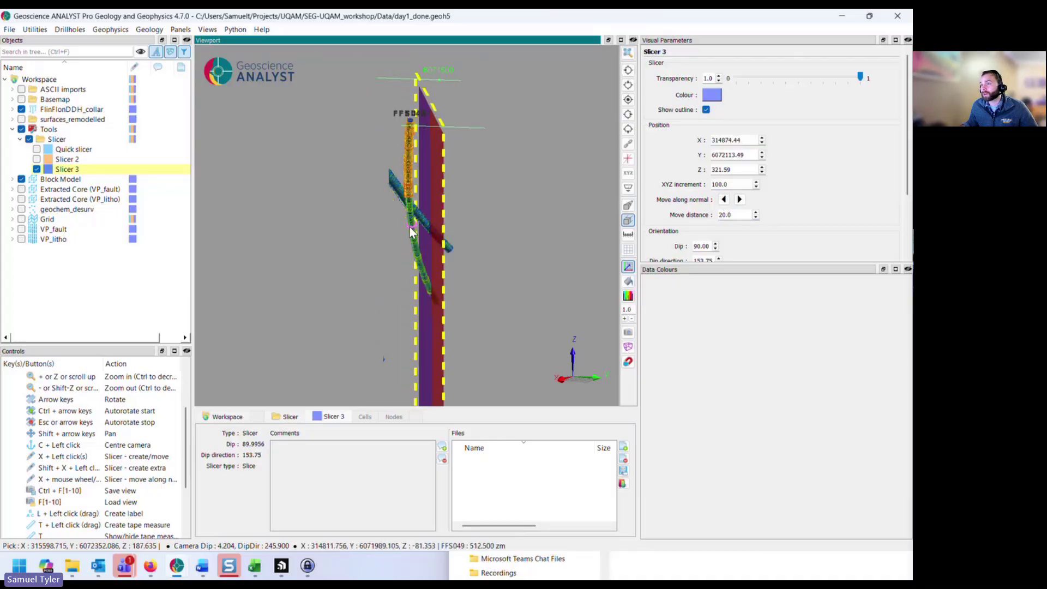
left_click(739, 200)
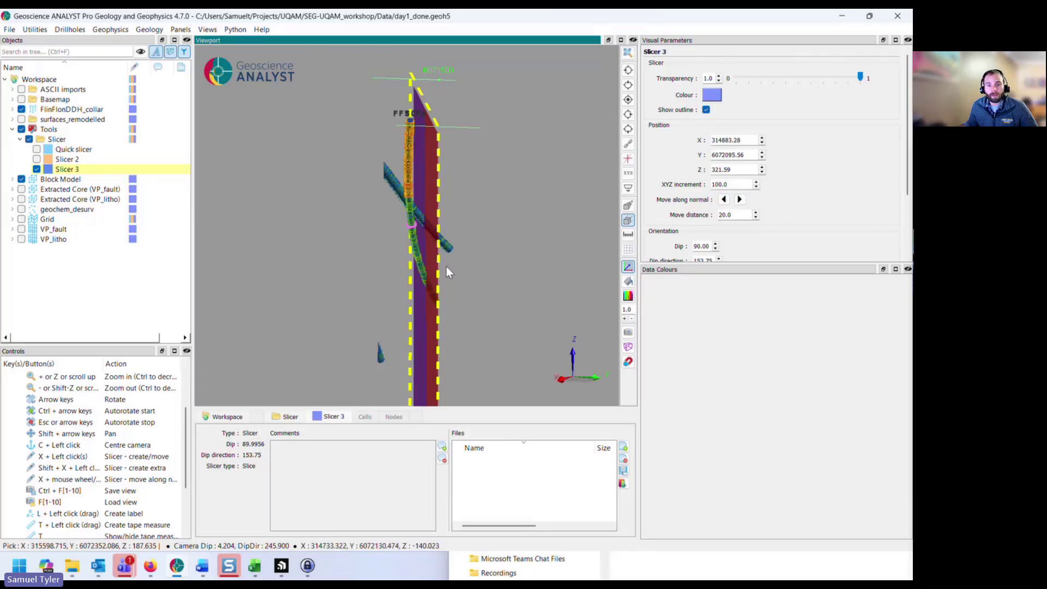
Face the view onto Slicer 3 and examine drillhole FFS049 against the fault block section
left_click(628, 191)
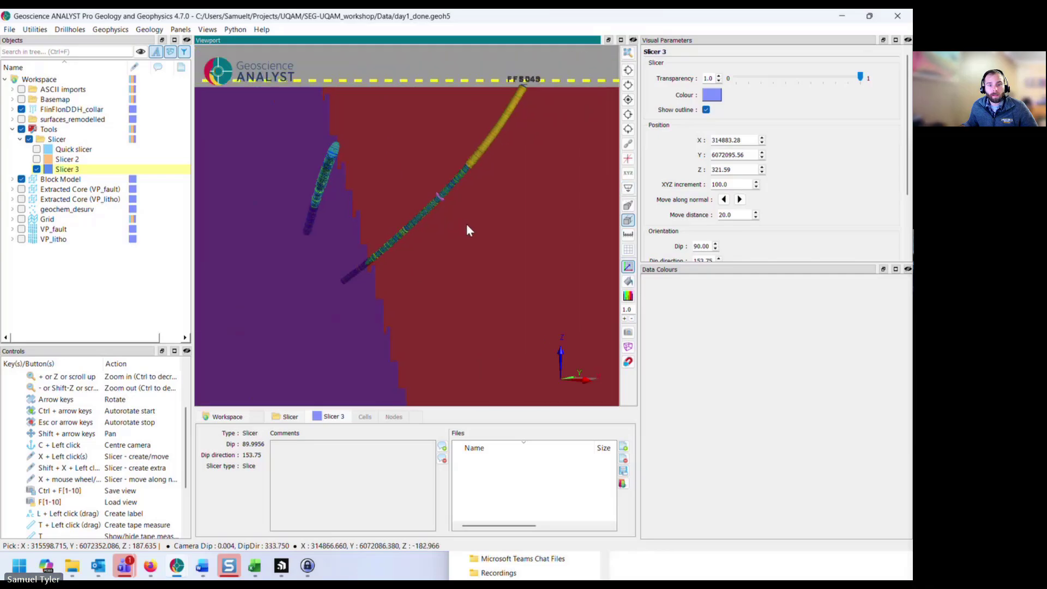
scroll(433, 193, "down", 3)
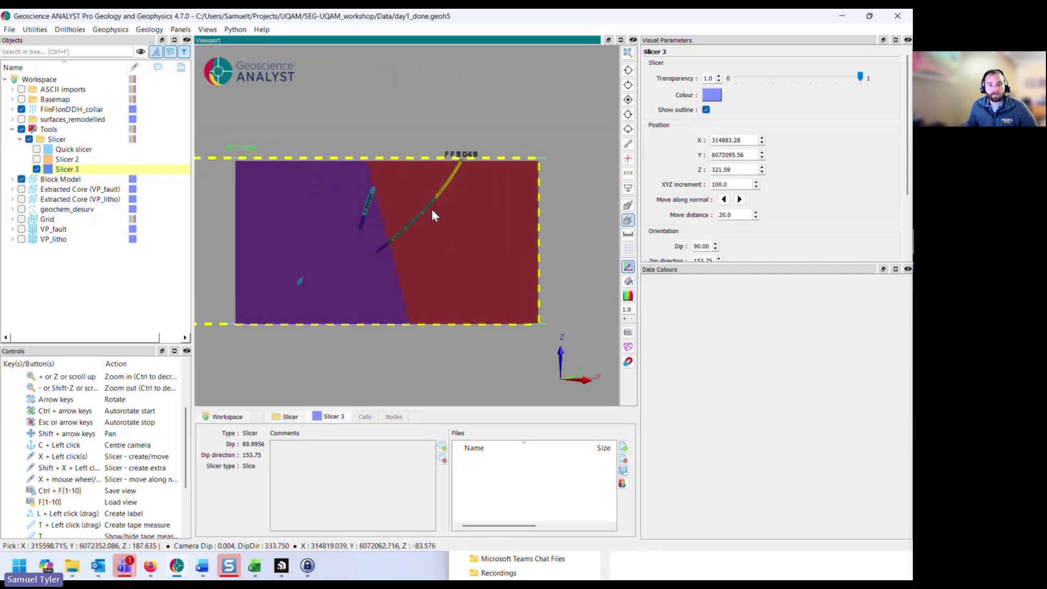
scroll(429, 214, "up", 2)
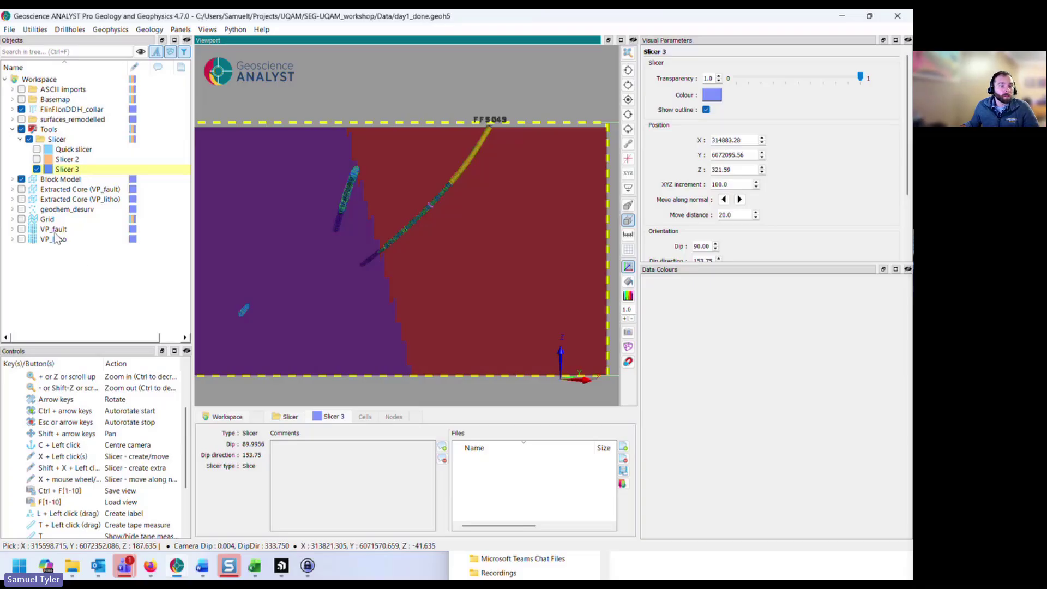
Compare the Litho_model and Fault_model colouring on the block model section, finishing with Fault_model displayed
left_click(12, 179)
left_click(71, 190)
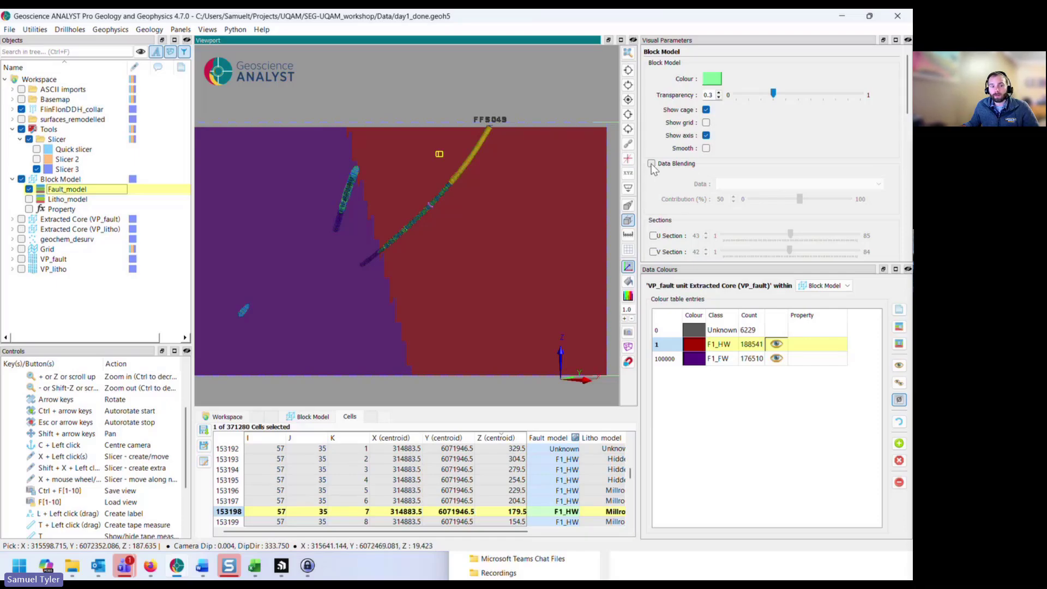
left_click(28, 199)
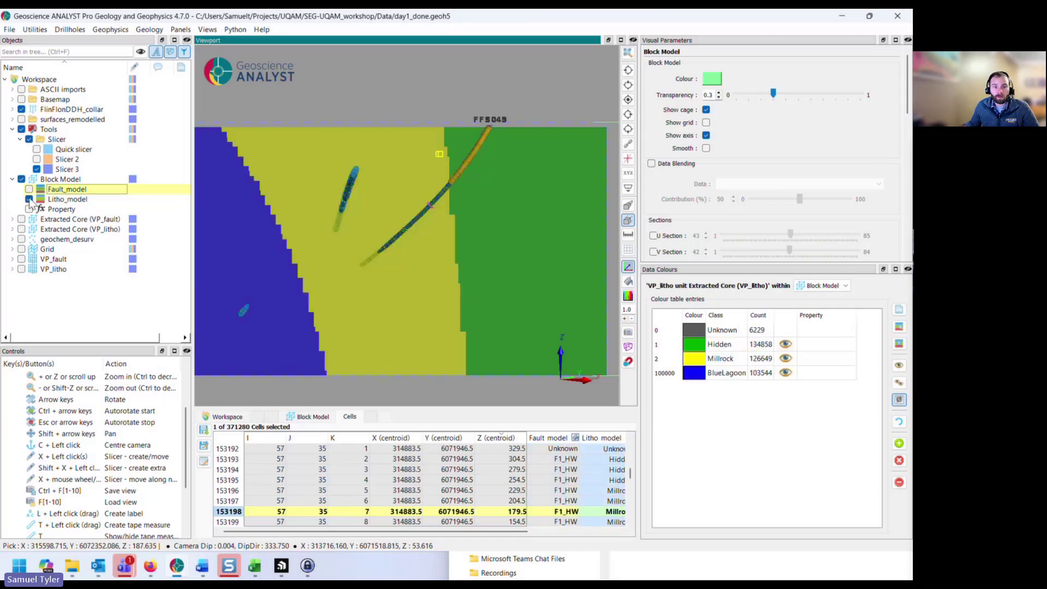
left_click(29, 189)
left_click(29, 199)
left_click(29, 189)
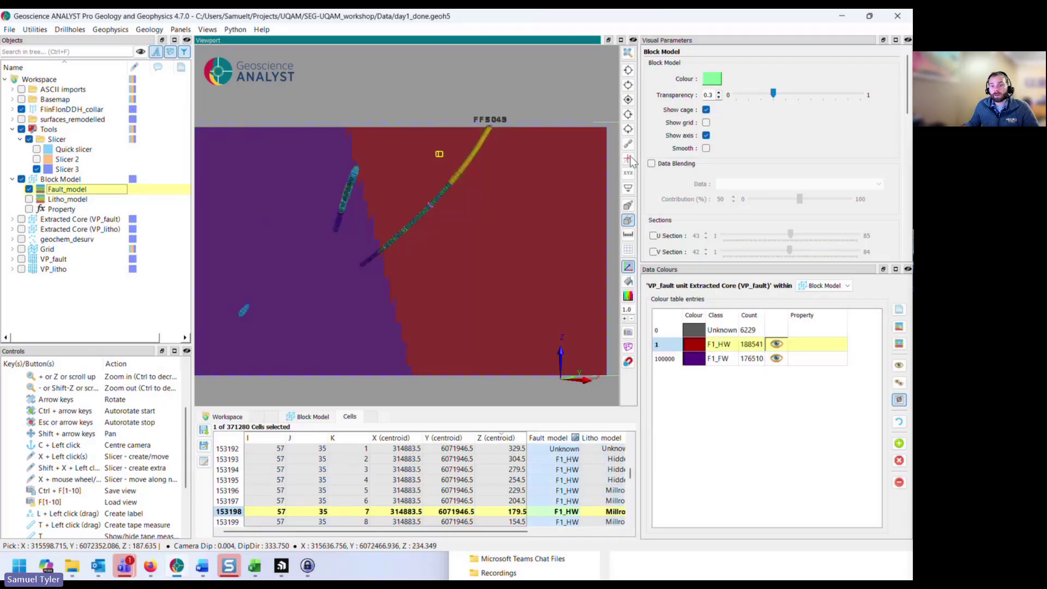
Enable data blending on the block model with Litho_model at a 24% contribution
left_click(652, 164)
left_click(769, 184)
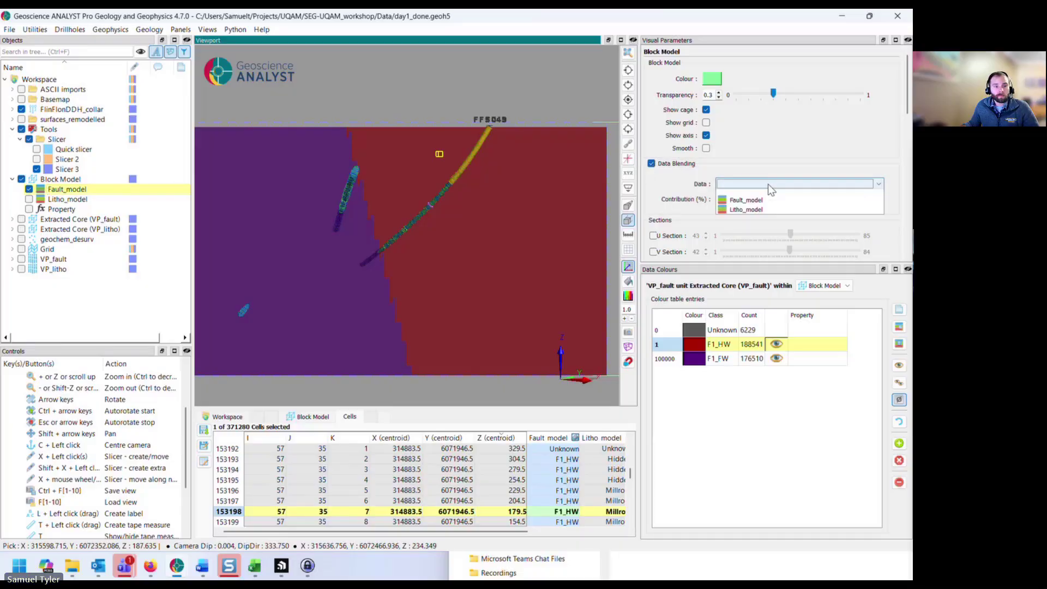
left_click(747, 214)
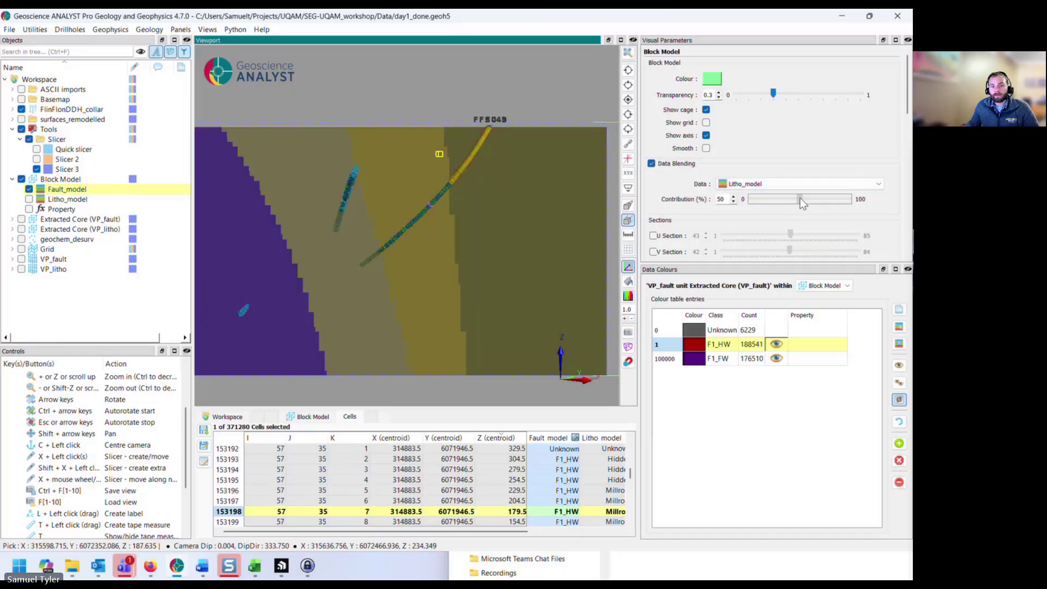
left_click_drag(800, 199, 774, 195)
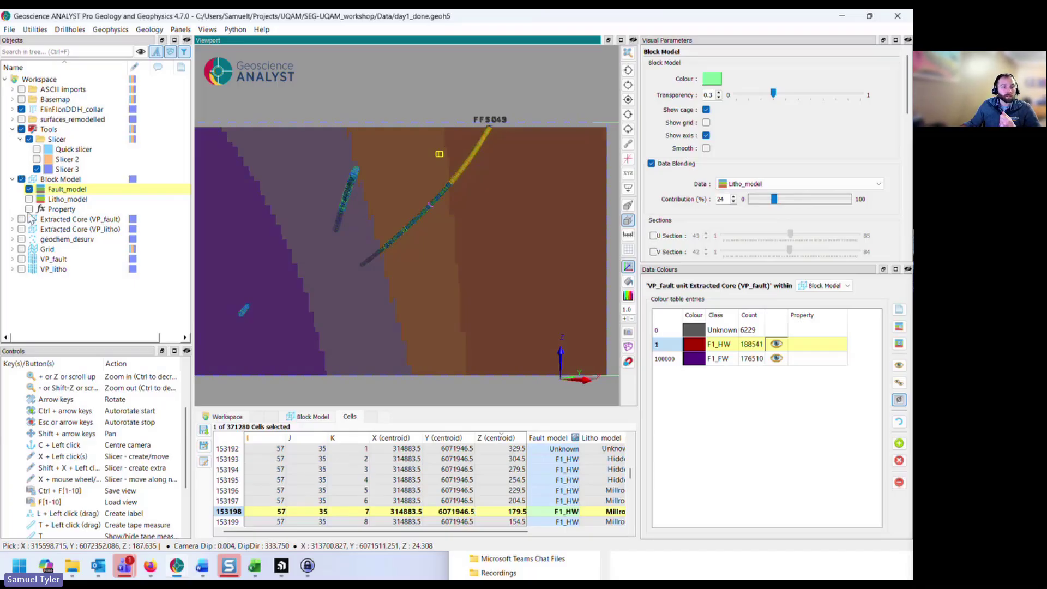
Show the surfaces_remodelled group and examine its fault and lithology surfaces against drillhole FFS049 and the blended section
left_click(12, 119)
left_click(21, 119)
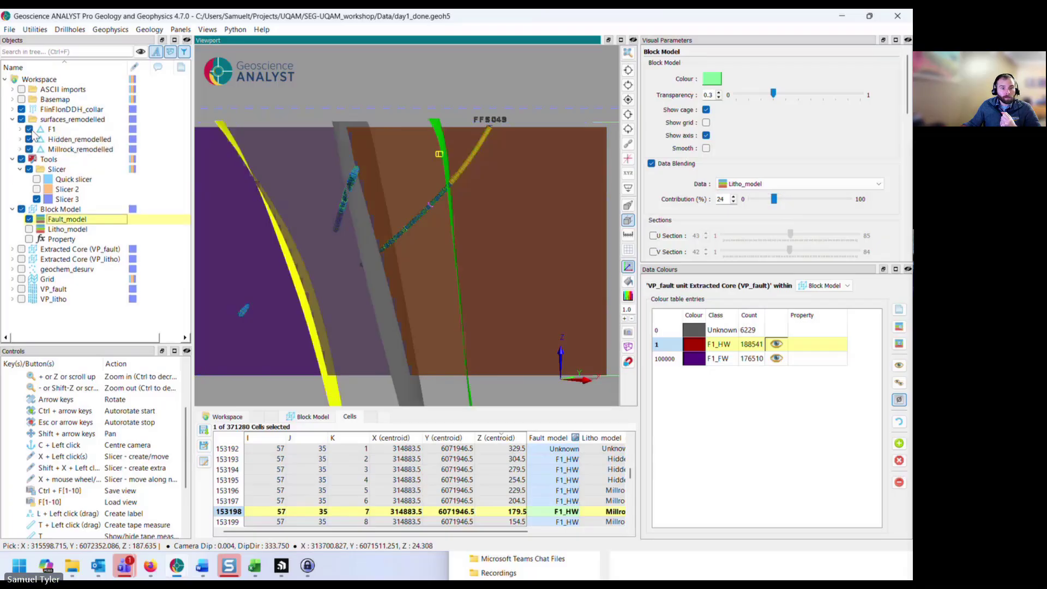
scroll(447, 204, "up", 2)
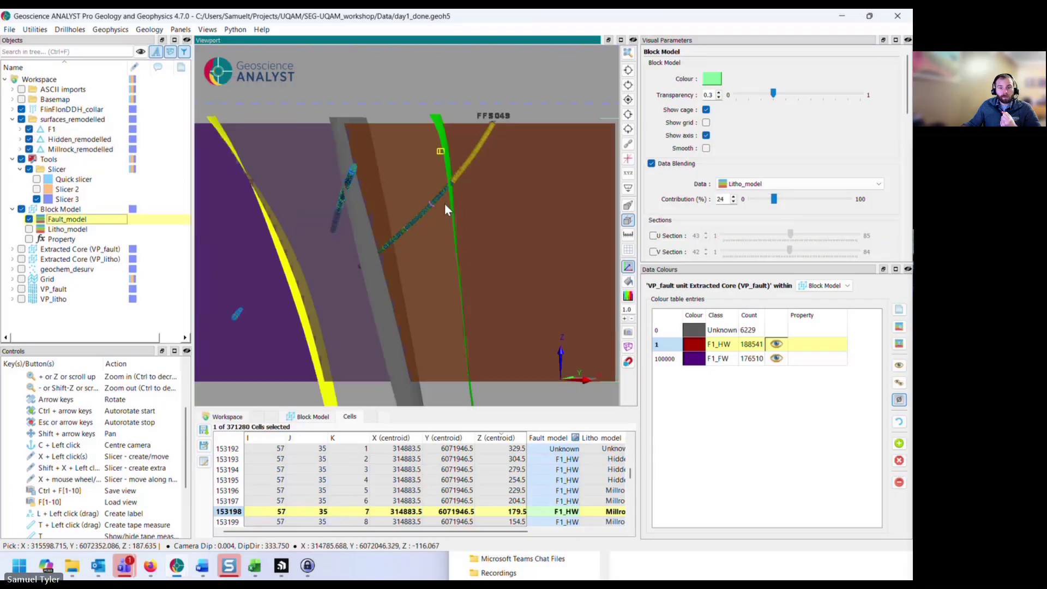
mouse_move(427, 237)
left_mouse_down()
mouse_move(397, 242)
mouse_move(451, 238)
mouse_move(413, 251)
mouse_move(442, 224)
left_mouse_up()
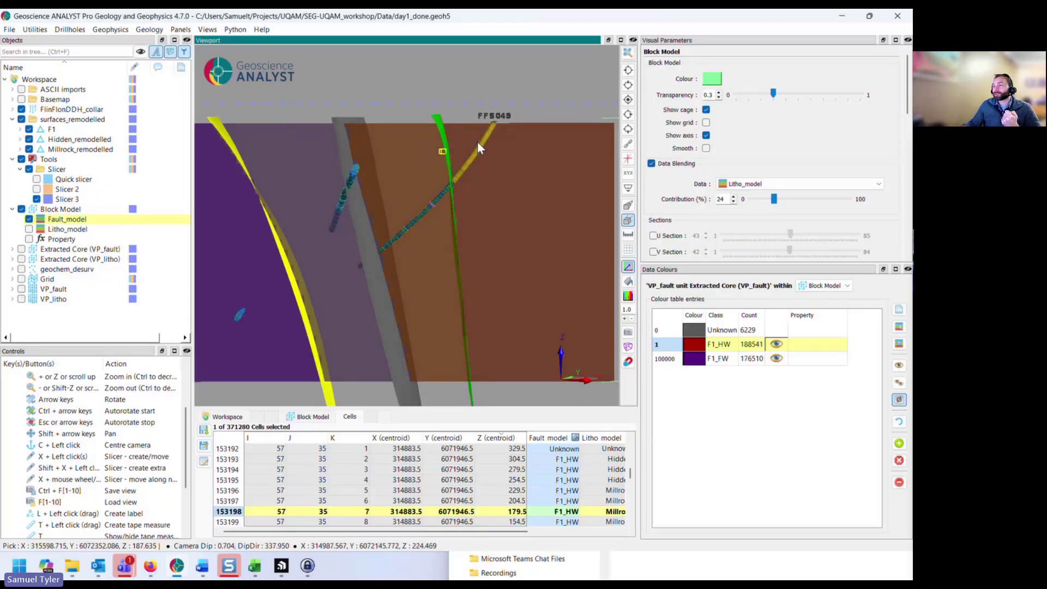
Move Slicer 3 along its normal to the section through drillhole FFS046
mouse_move(430, 241)
left_mouse_down()
mouse_move(457, 232)
mouse_move(427, 250)
mouse_move(436, 248)
left_mouse_up()
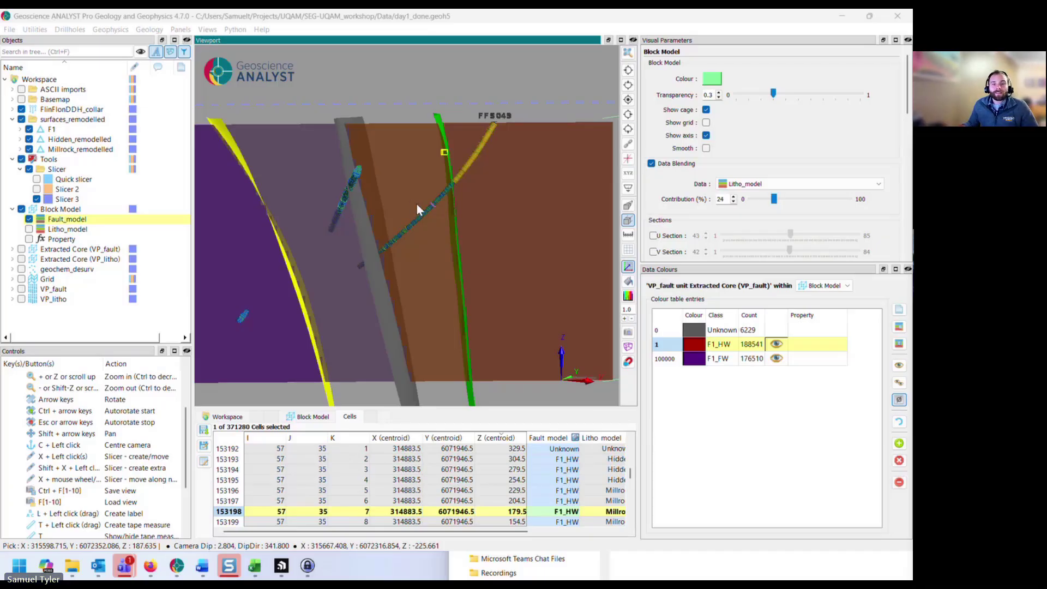
left_click_drag(416, 204, 431, 217)
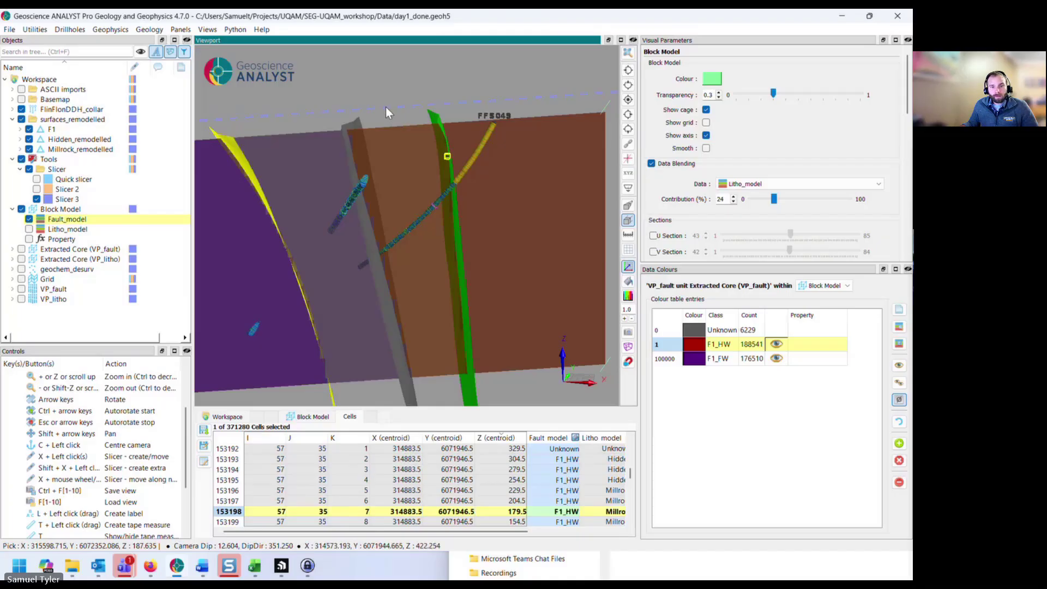
left_click_drag(386, 107, 416, 152)
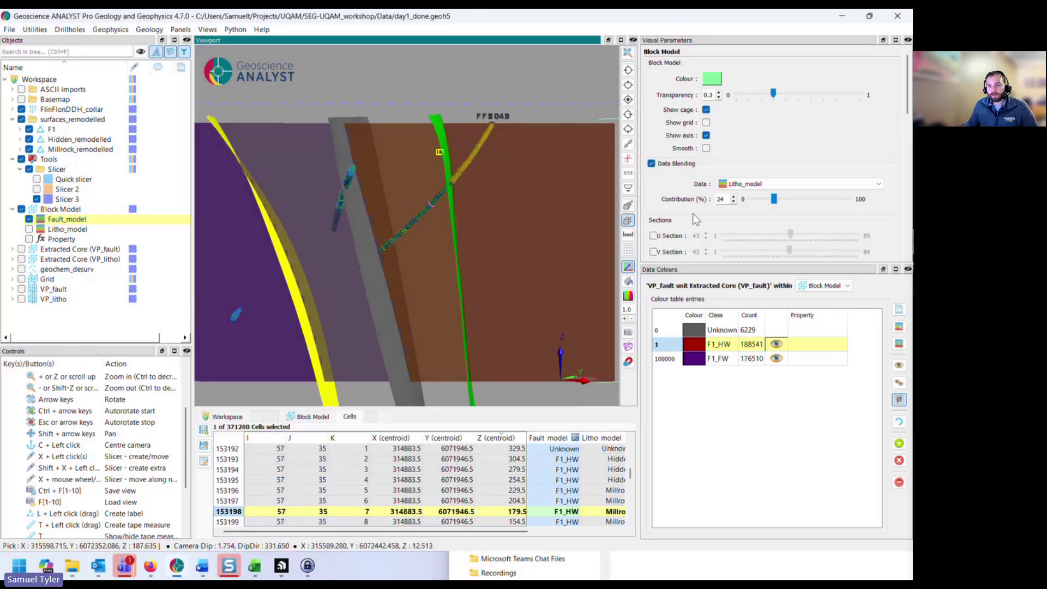
left_click_drag(482, 163, 493, 162)
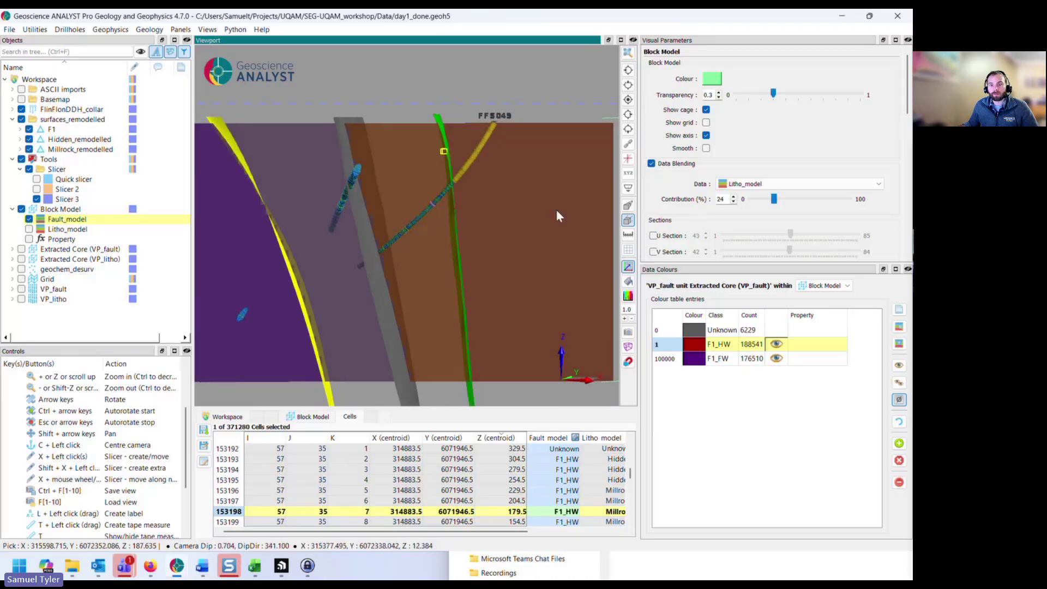
left_click_drag(558, 215, 415, 152)
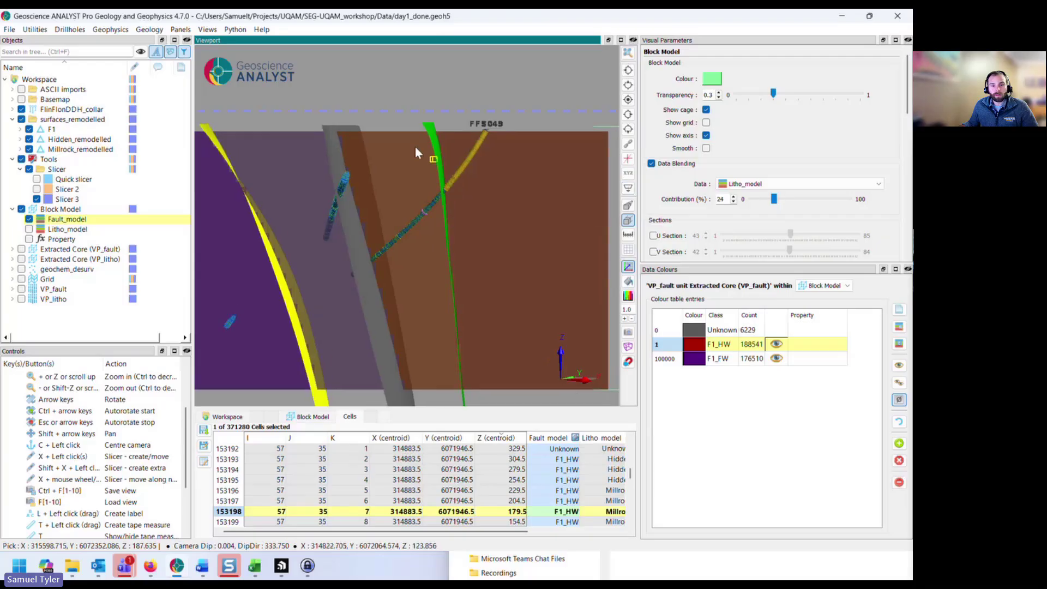
left_click(396, 114)
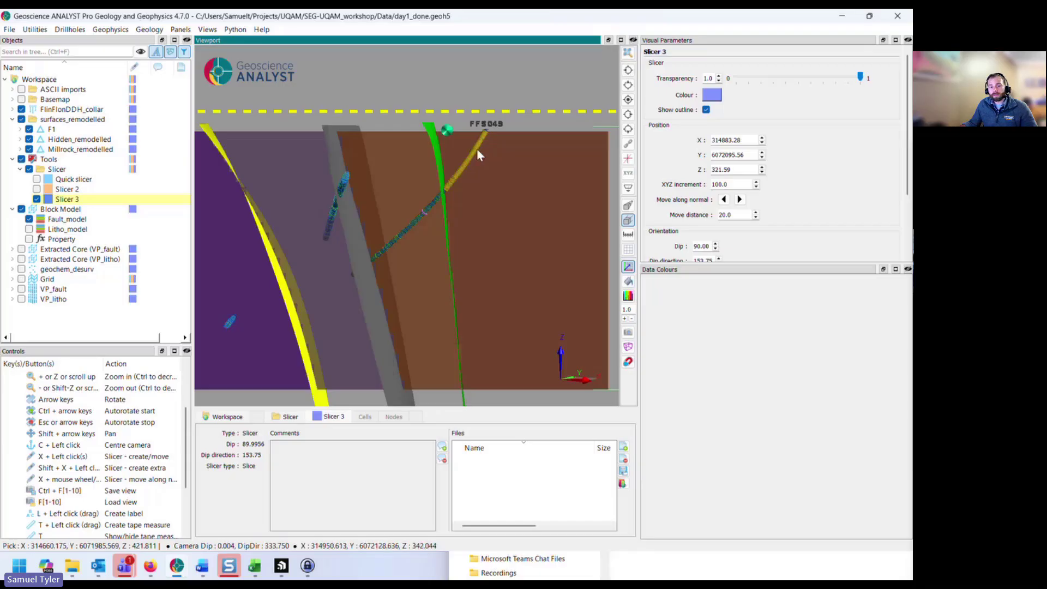
scroll(505, 179, "down", 4)
scroll(505, 178, "down", 14)
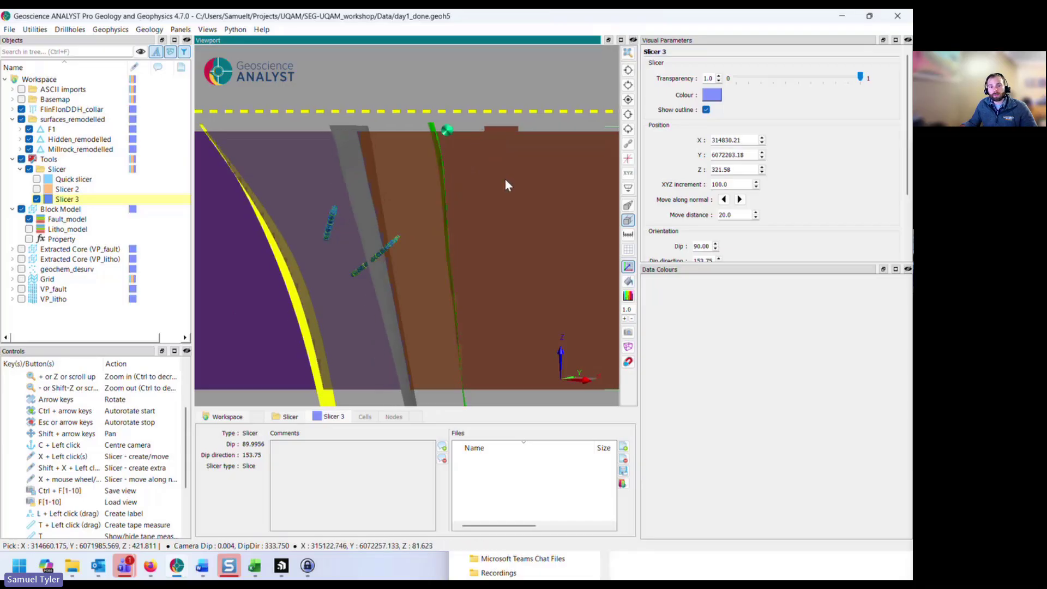
scroll(506, 180, "down", 18)
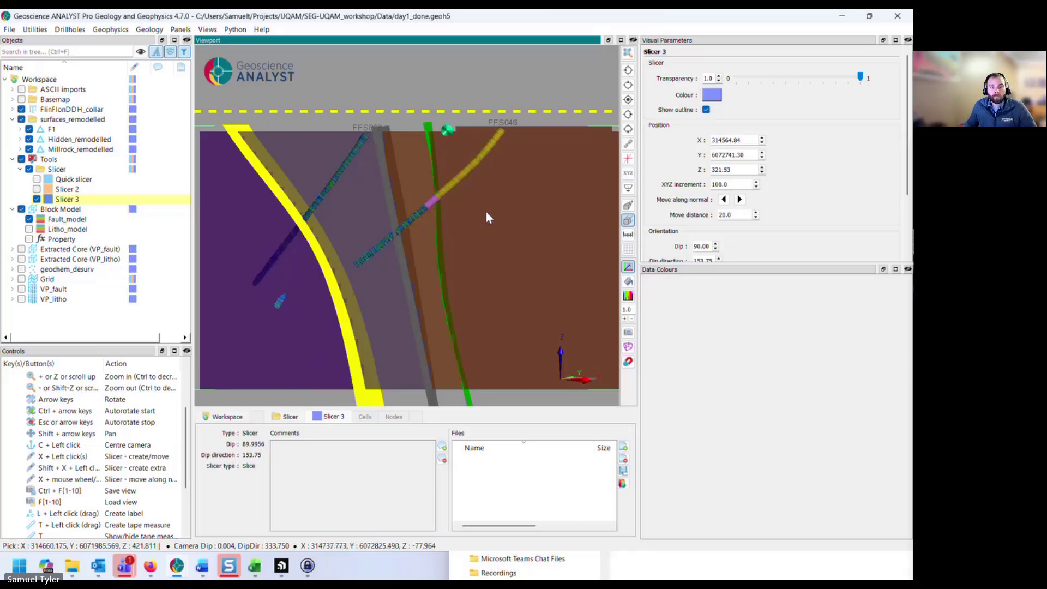
scroll(486, 212, "down", 2)
scroll(486, 212, "up", 2)
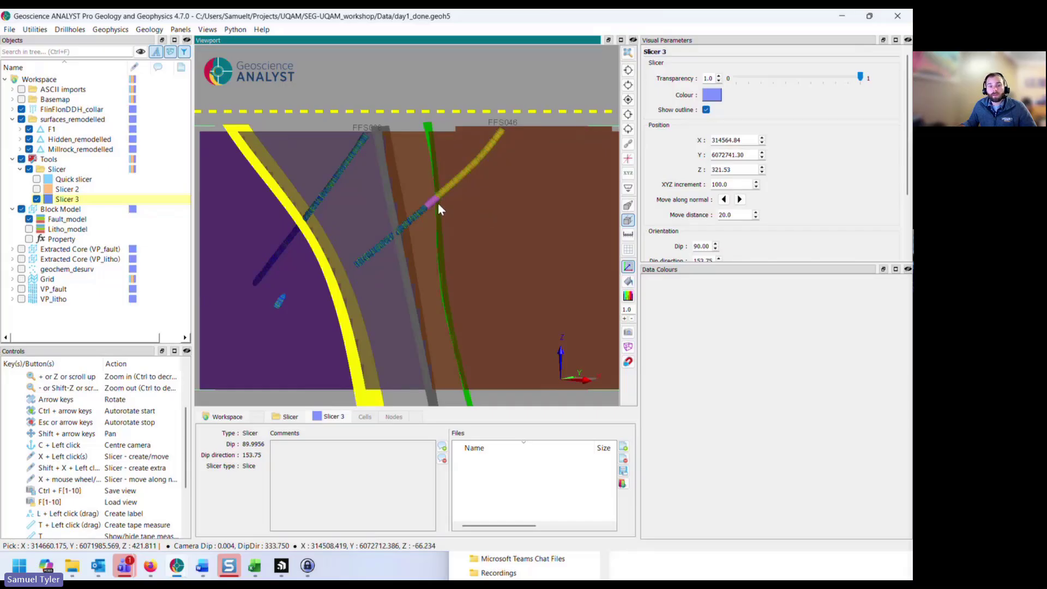
Examine drillhole FFS046 against the remodelled surfaces and blended block model section, finishing with the view facing Slicer 3
left_click_drag(437, 203, 406, 192)
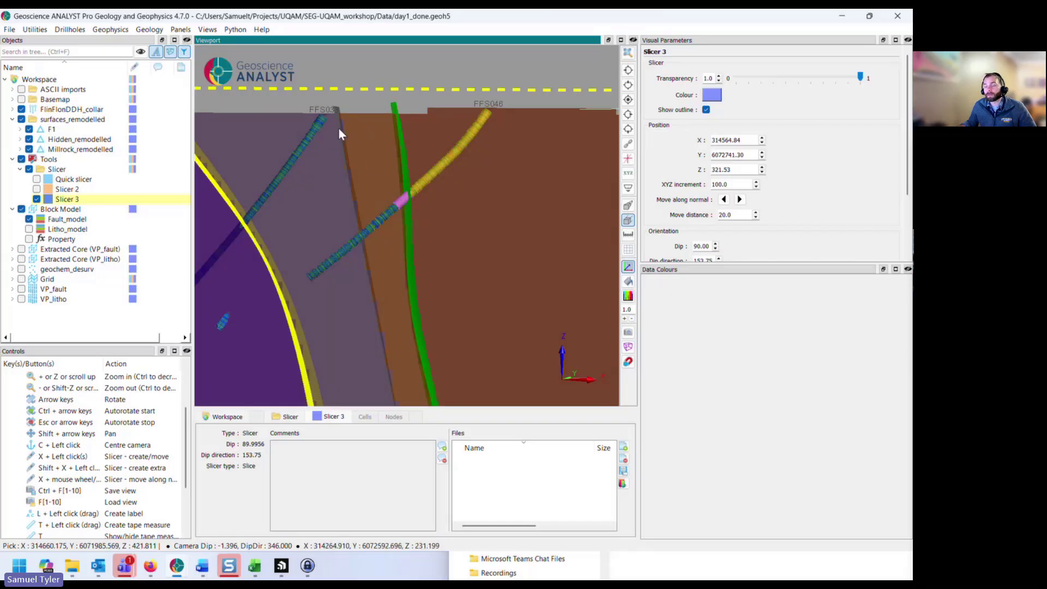
left_click_drag(358, 207, 435, 248)
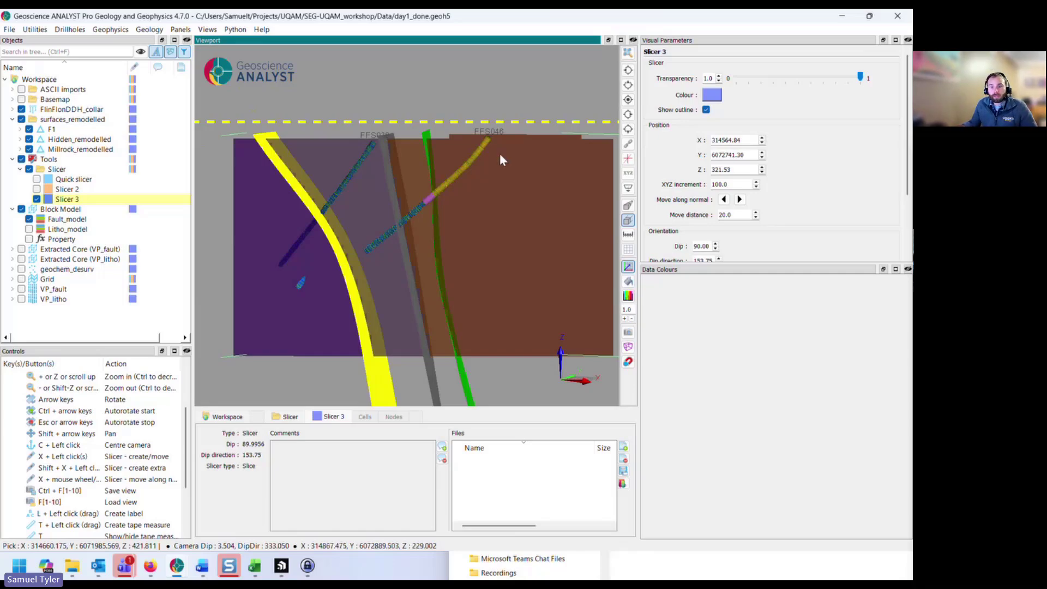
scroll(372, 183, "up", 3)
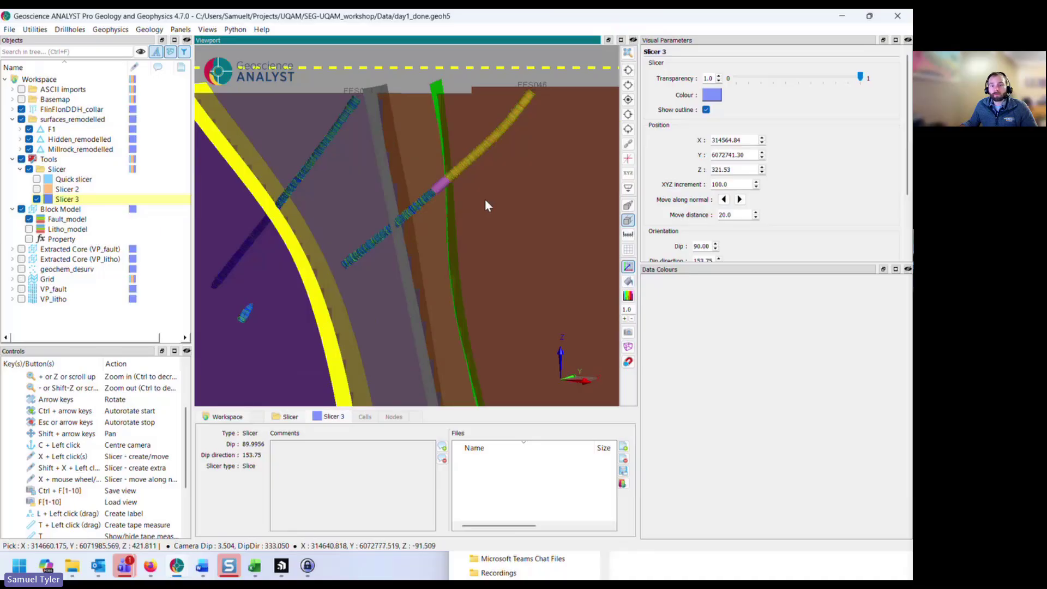
left_click(628, 188)
left_click(628, 189)
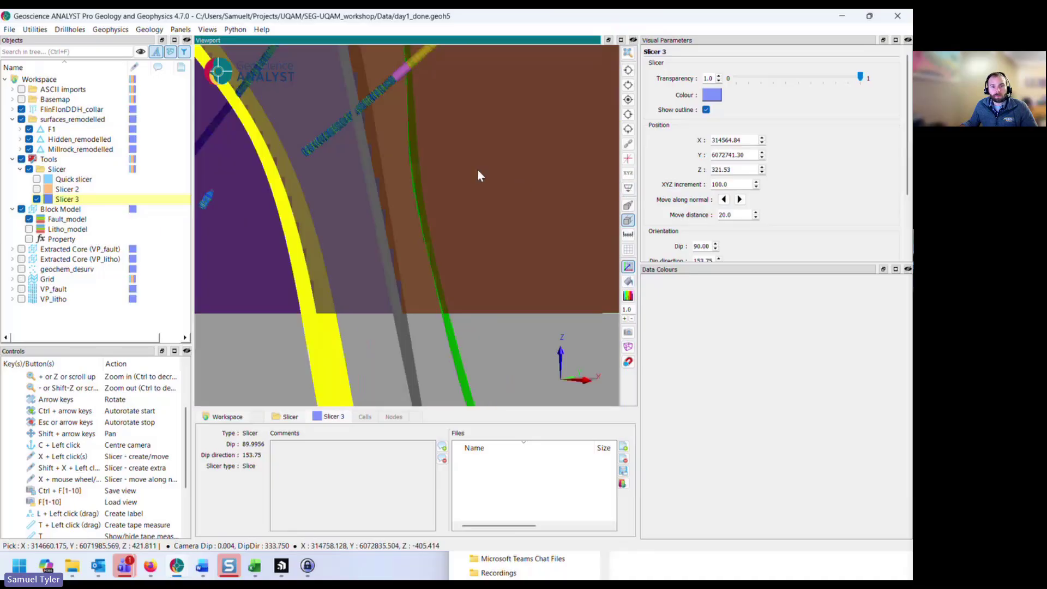
middle_click_drag(476, 169, 487, 269)
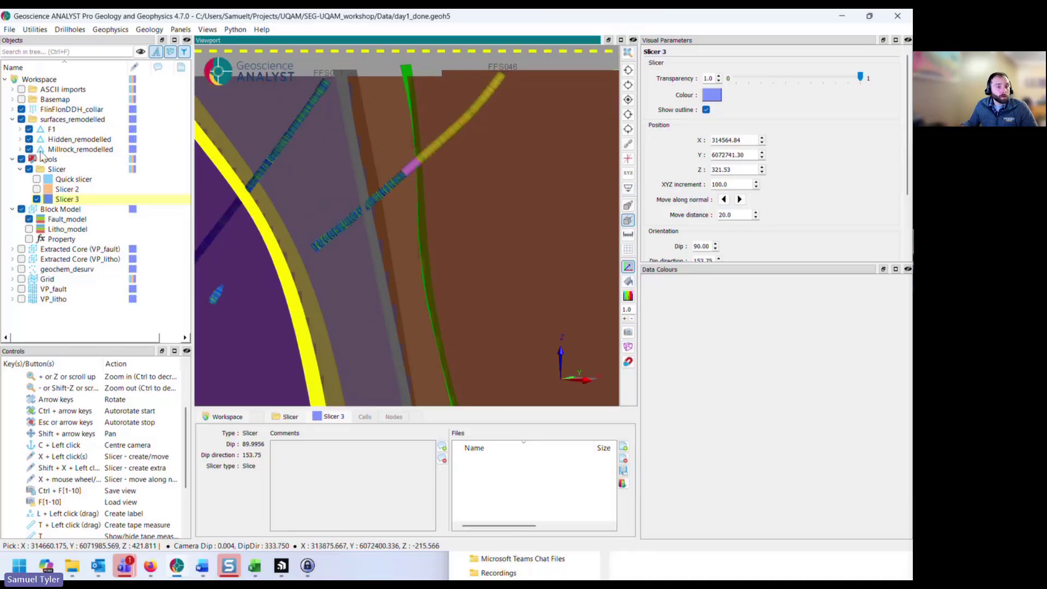
Expand FlinFlonDDH_collar, select drillhole FFS046 at its pink Cu_ppm interval, and toggle its log scaling off and back on
left_click(12, 119)
left_click(11, 109)
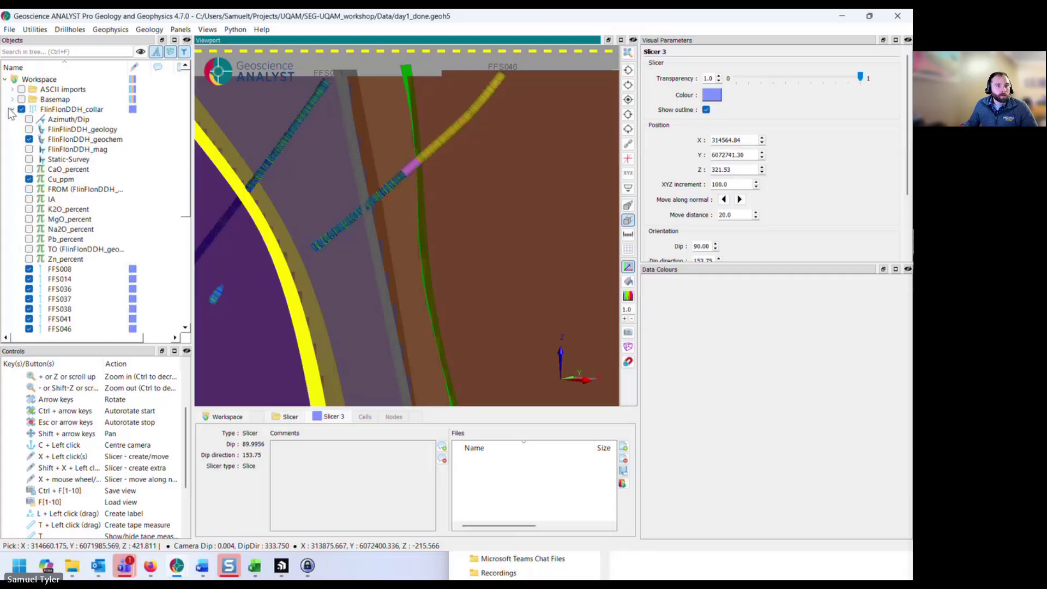
left_click(407, 168)
scroll(697, 194, "down", 5)
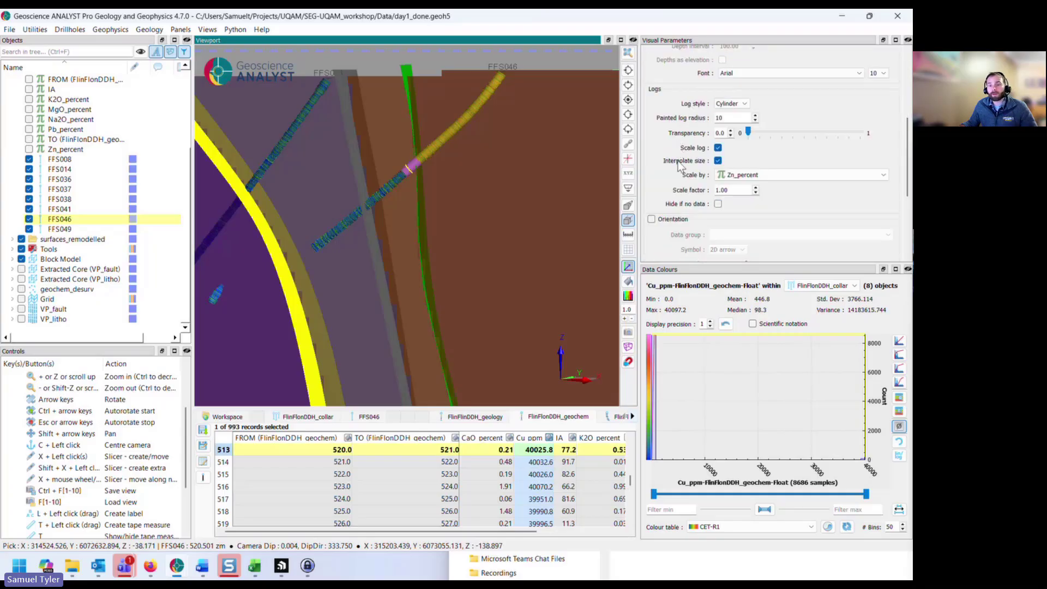
left_click(718, 148)
left_click(718, 148)
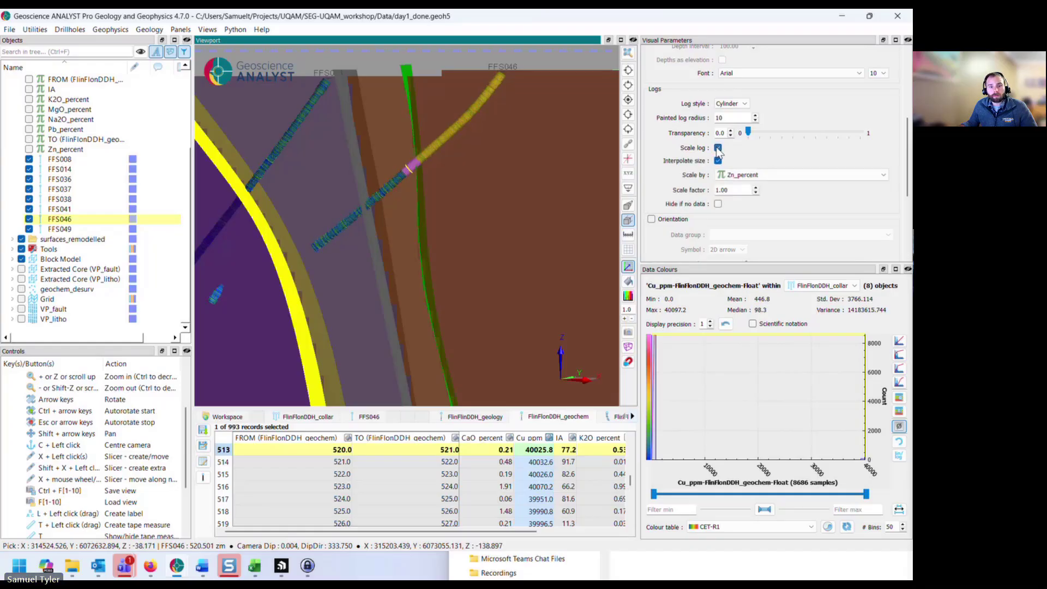
Scale the FFS046 log by Pb_percent and examine its pink interval beside the green surface
scroll(55, 193, "up", 4)
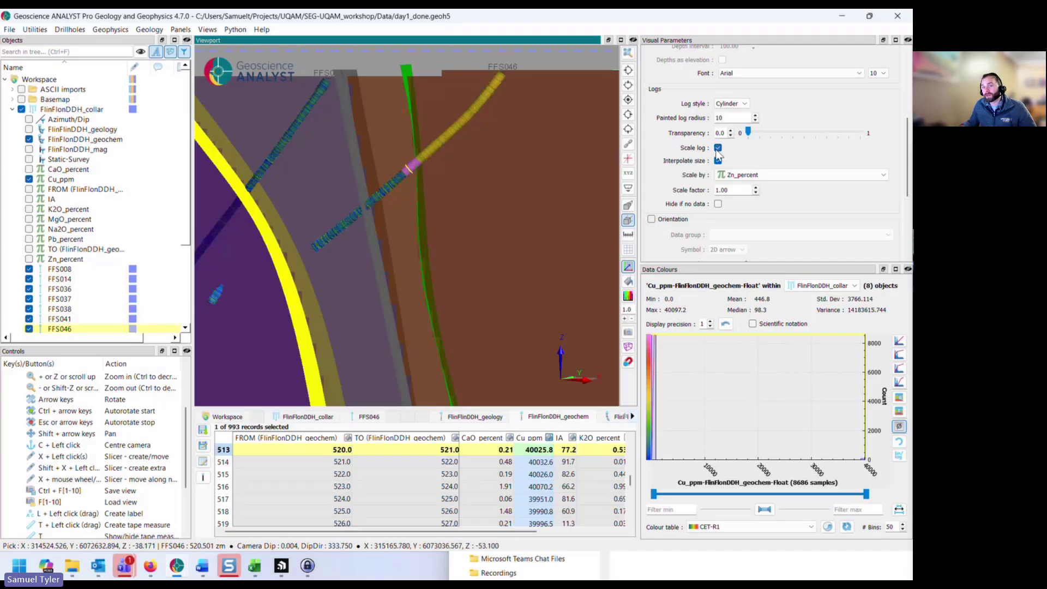
scroll(407, 156, "up", 4)
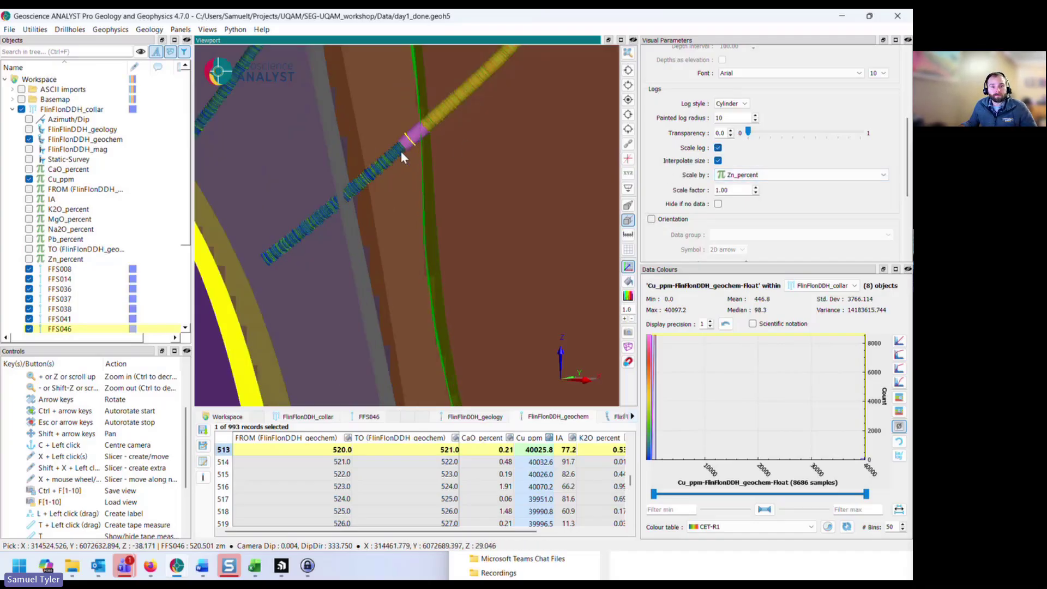
scroll(412, 160, "down", 1)
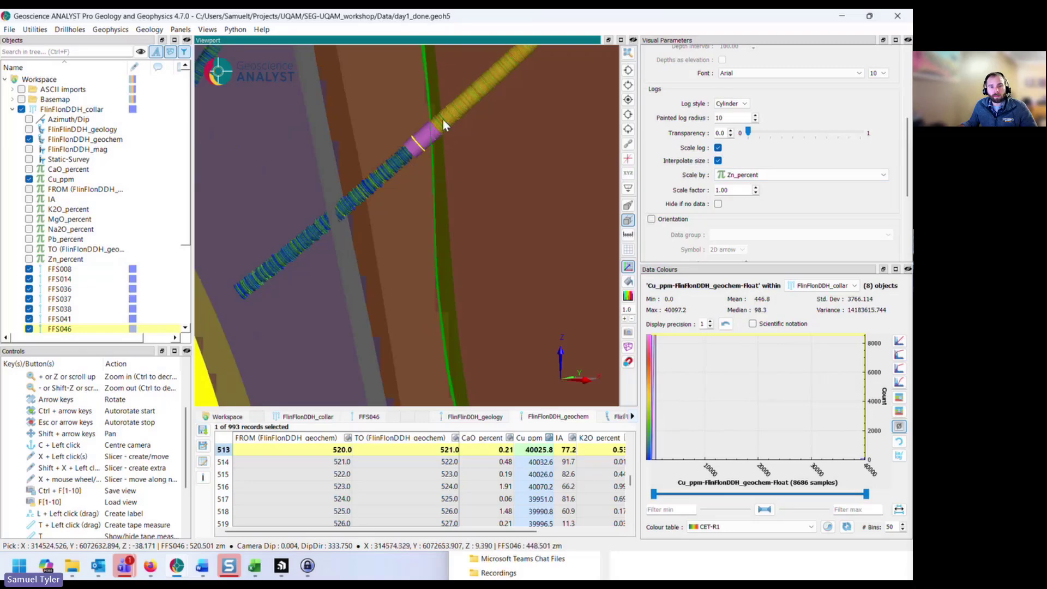
scroll(442, 123, "down", 1)
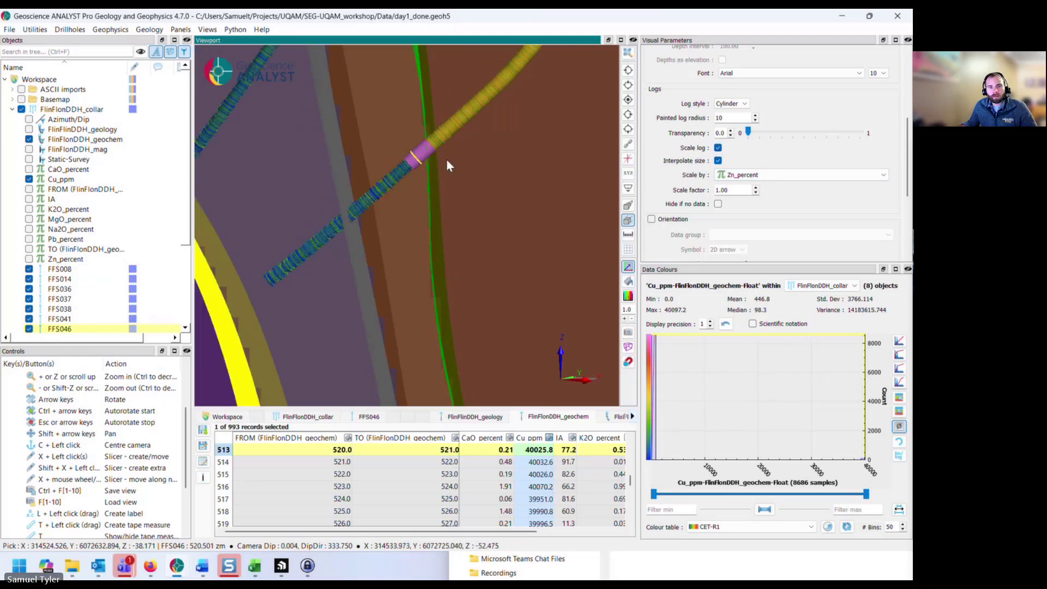
scroll(450, 224, "down", 1)
scroll(411, 228, "down", 1)
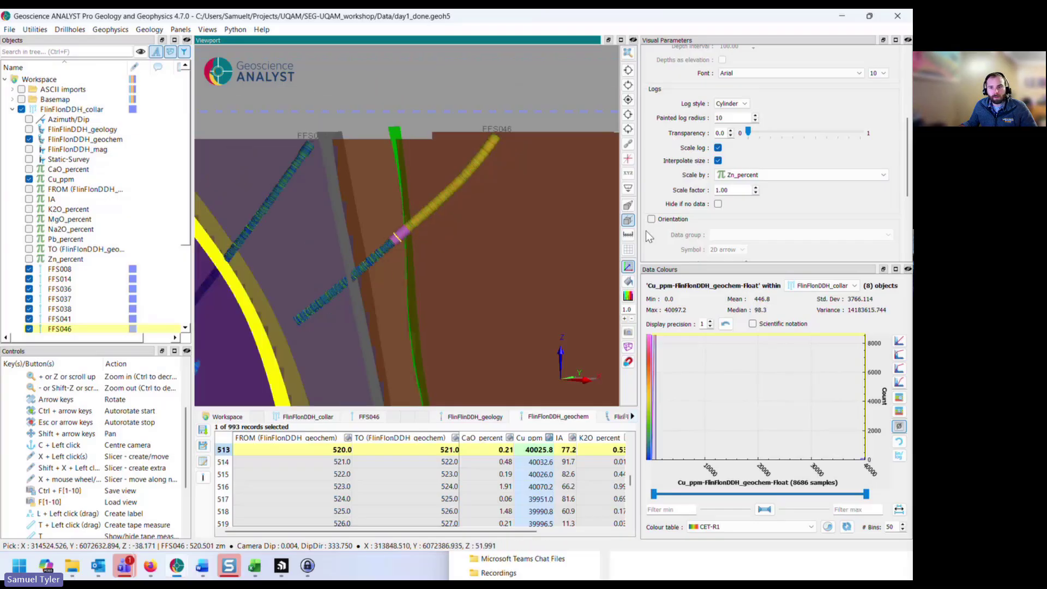
left_click(784, 174)
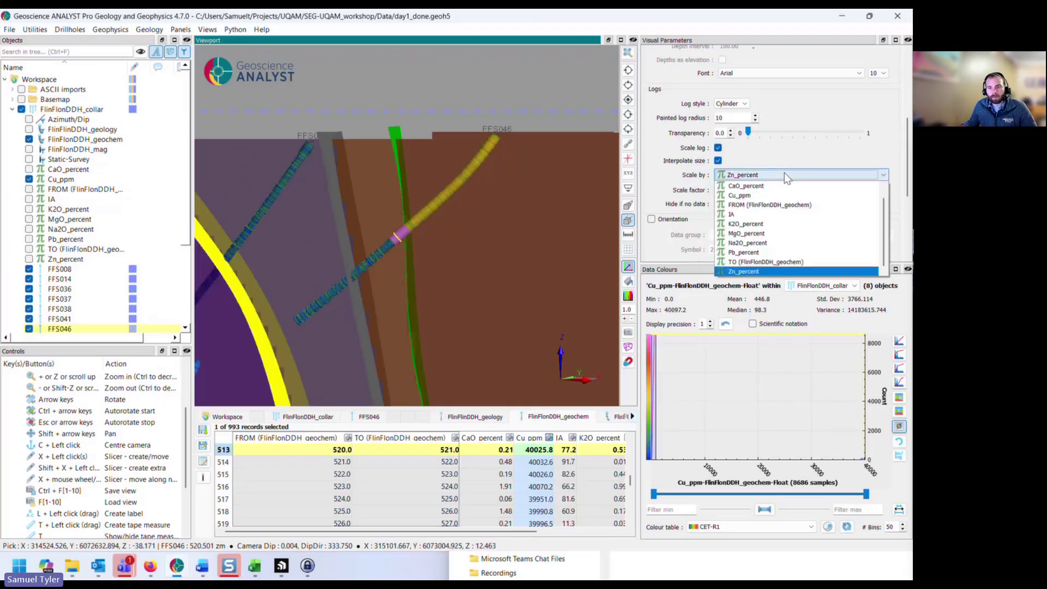
left_click(781, 252)
scroll(408, 248, "up", 2)
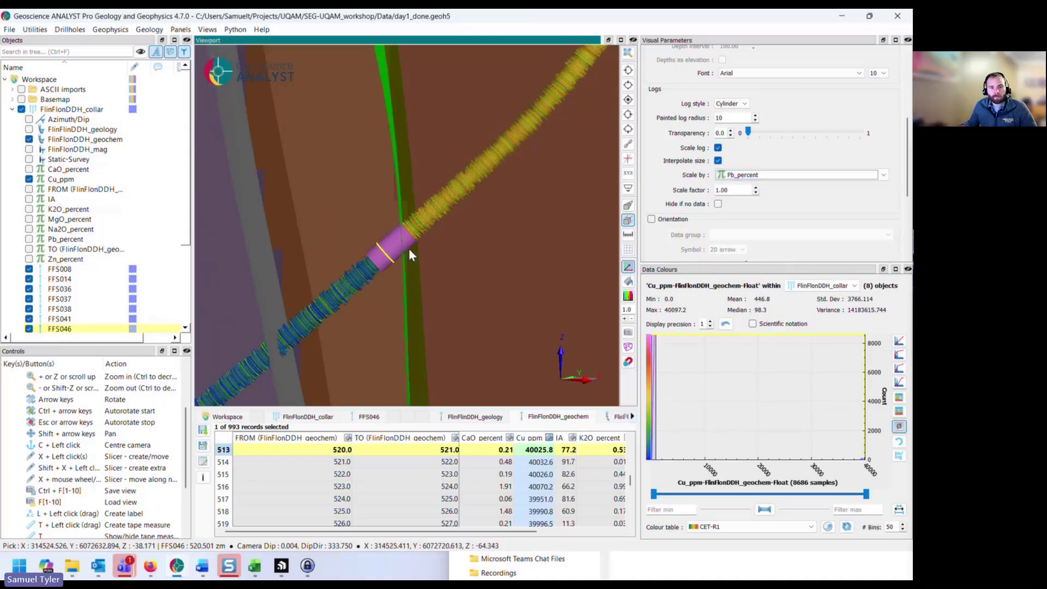
scroll(408, 248, "up", 1)
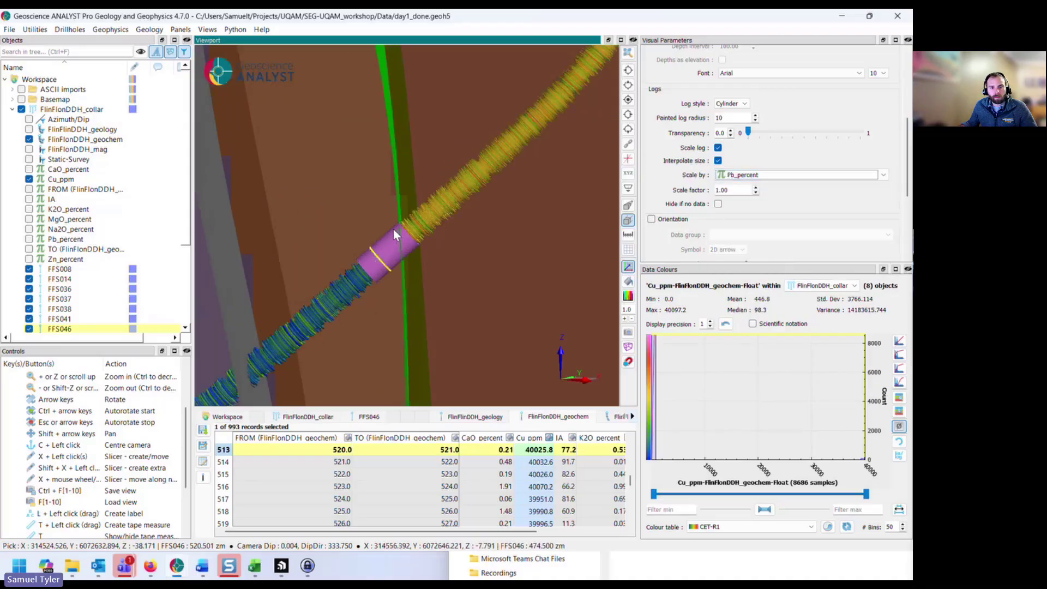
scroll(394, 229, "down", 3)
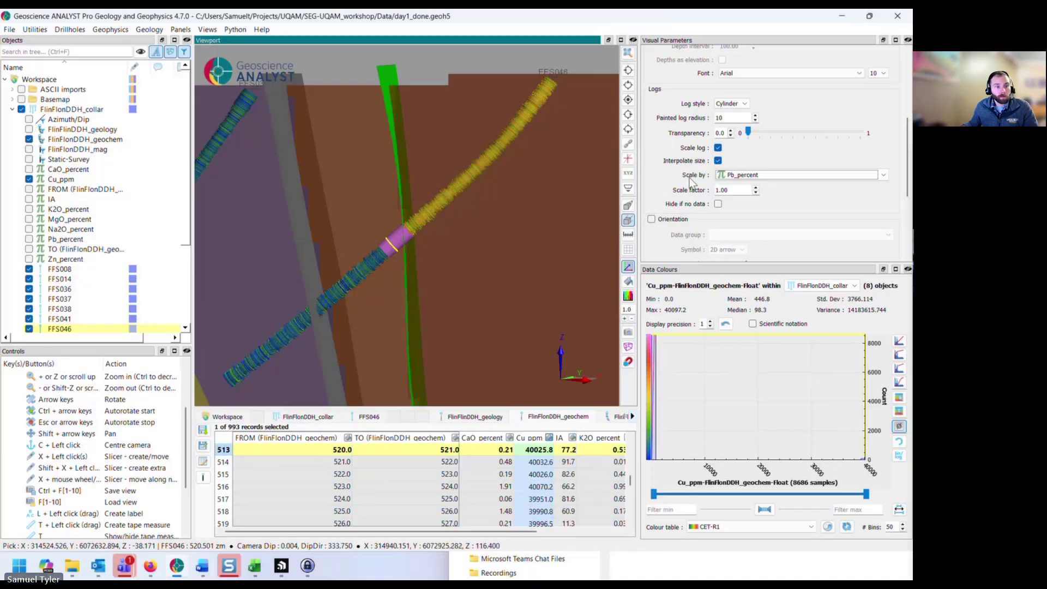
Display Zn_percent on the drillhole logs in place of Cu_ppm and select it for colour editing
left_click(28, 179)
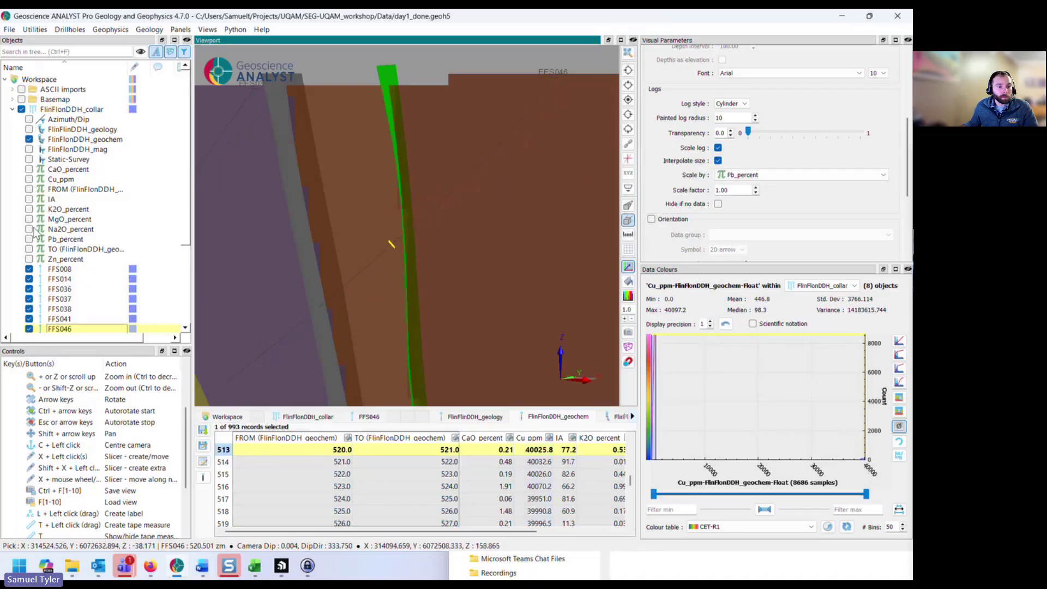
left_click(30, 259)
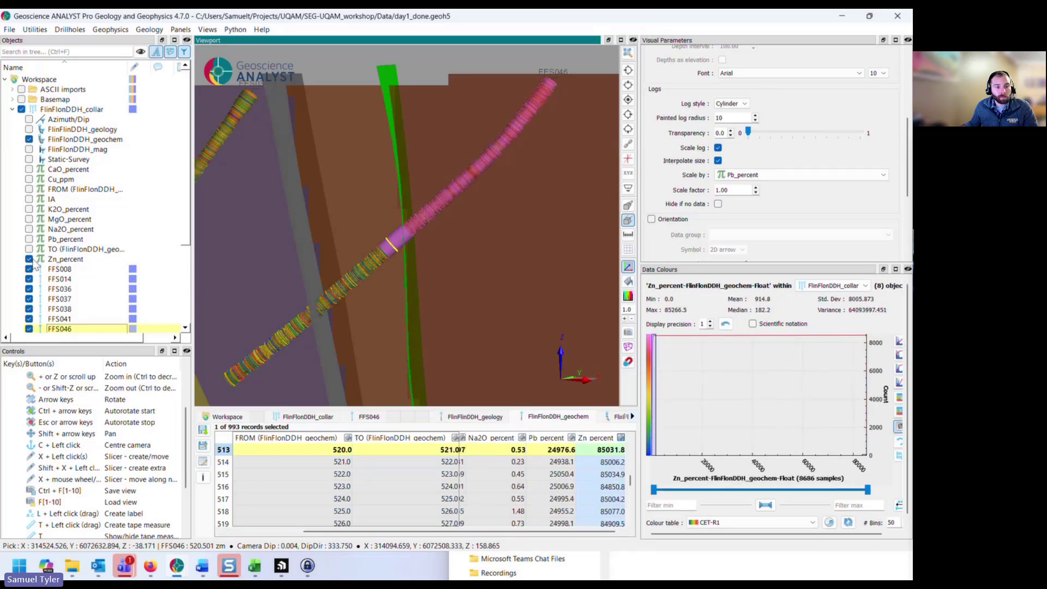
left_click(50, 262)
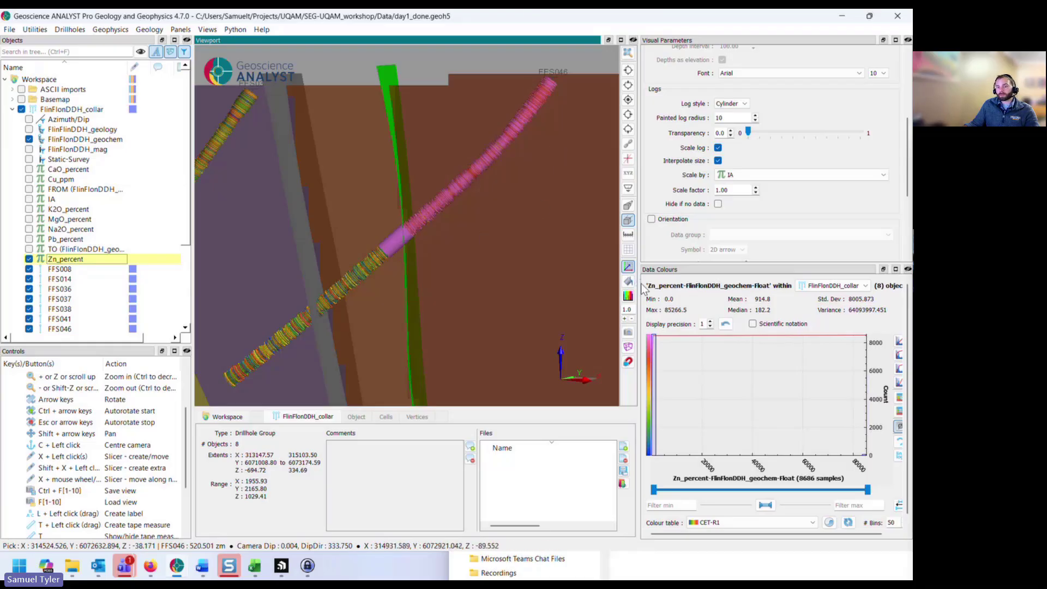
Widen the colour editing area and apply a linear colour mapping from 0 to 500 to Zn_percent
left_click_drag(642, 286, 604, 288)
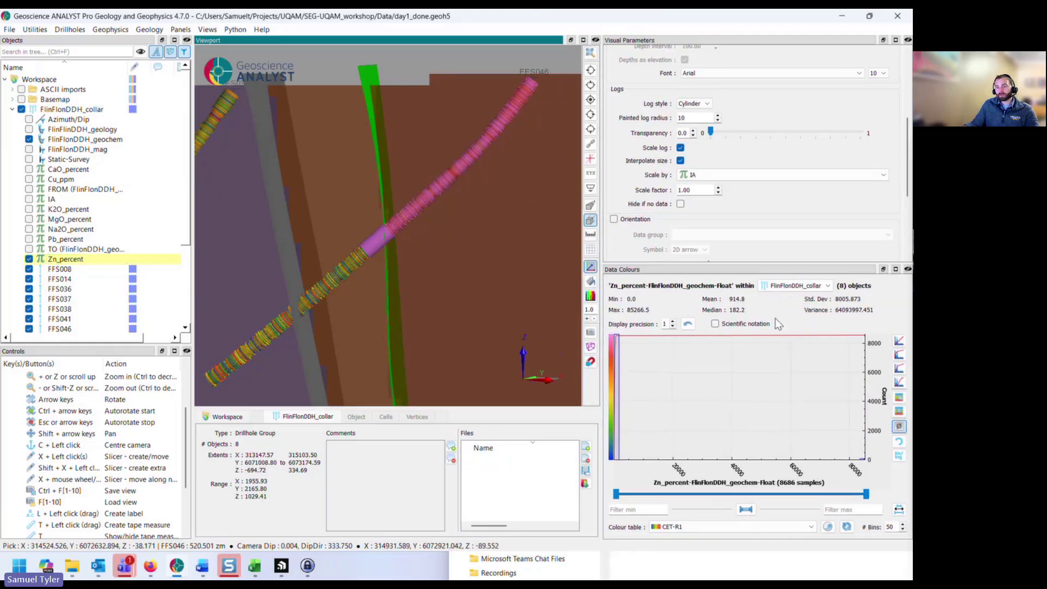
left_click(899, 341)
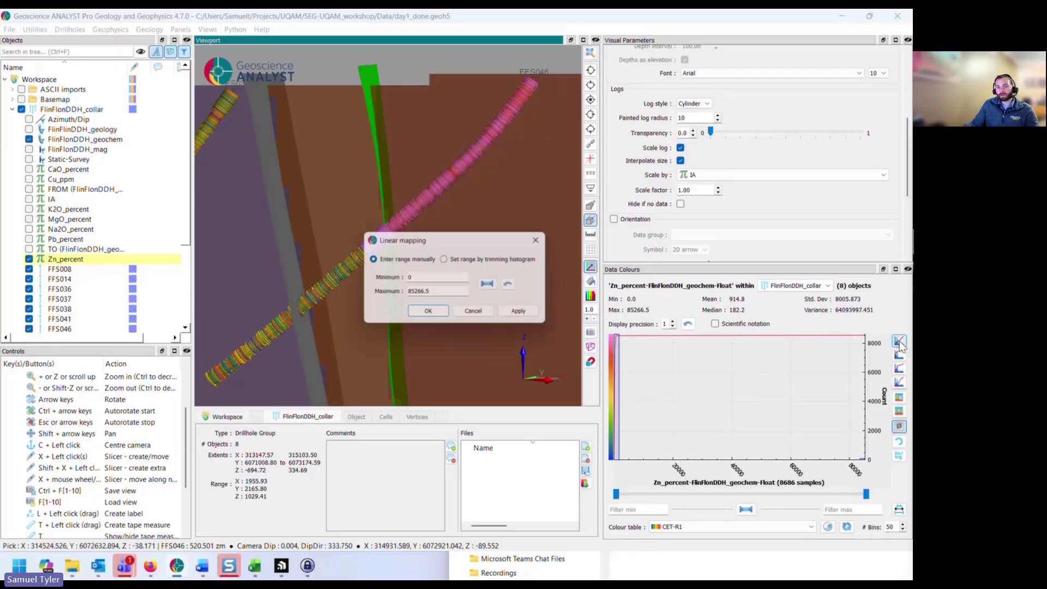
left_click_drag(422, 240, 566, 320)
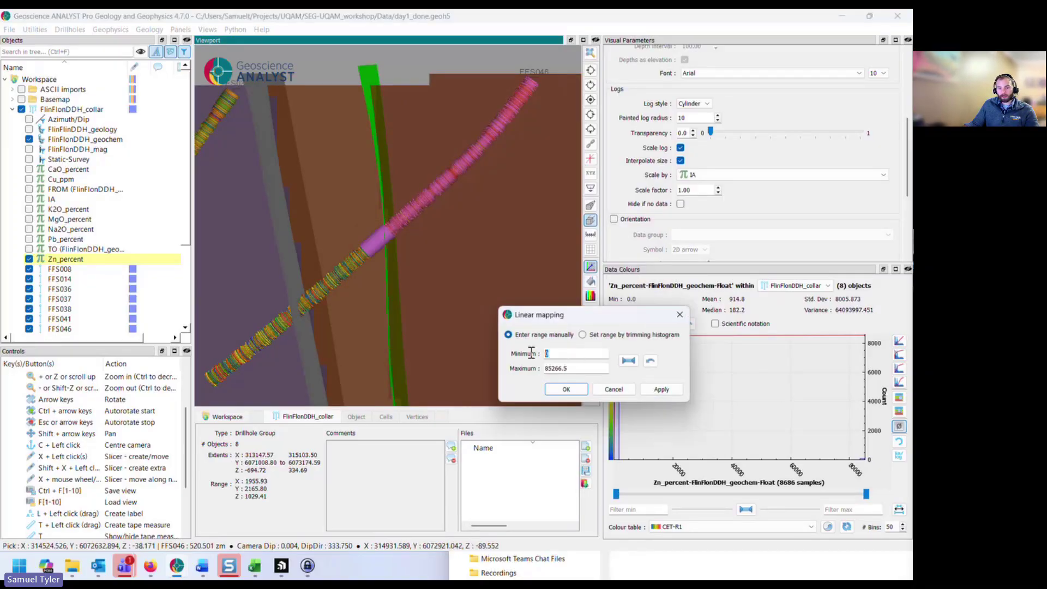
double_click(562, 368)
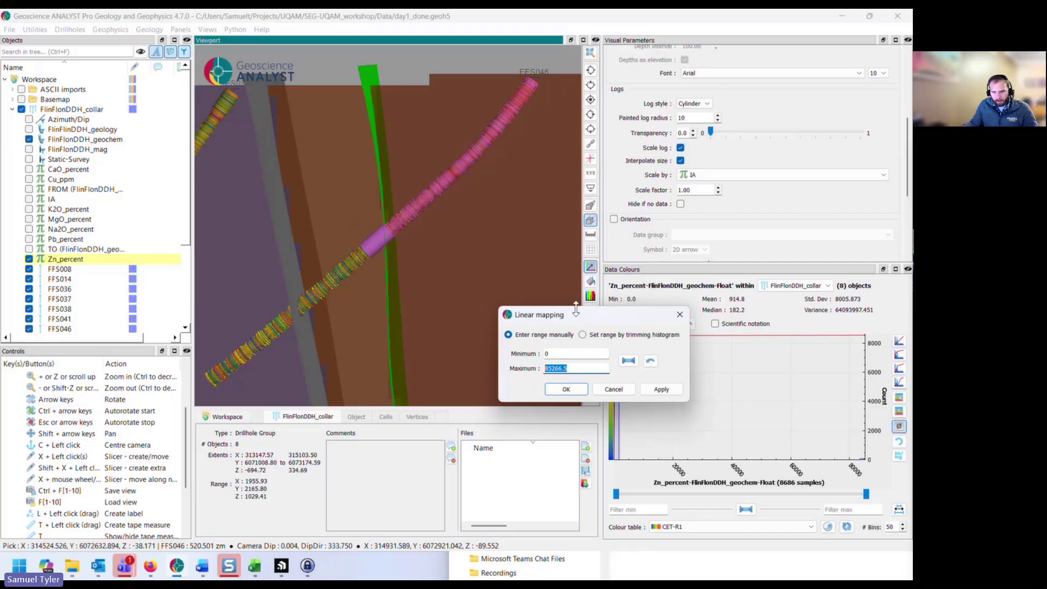
left_click_drag(573, 318, 459, 336)
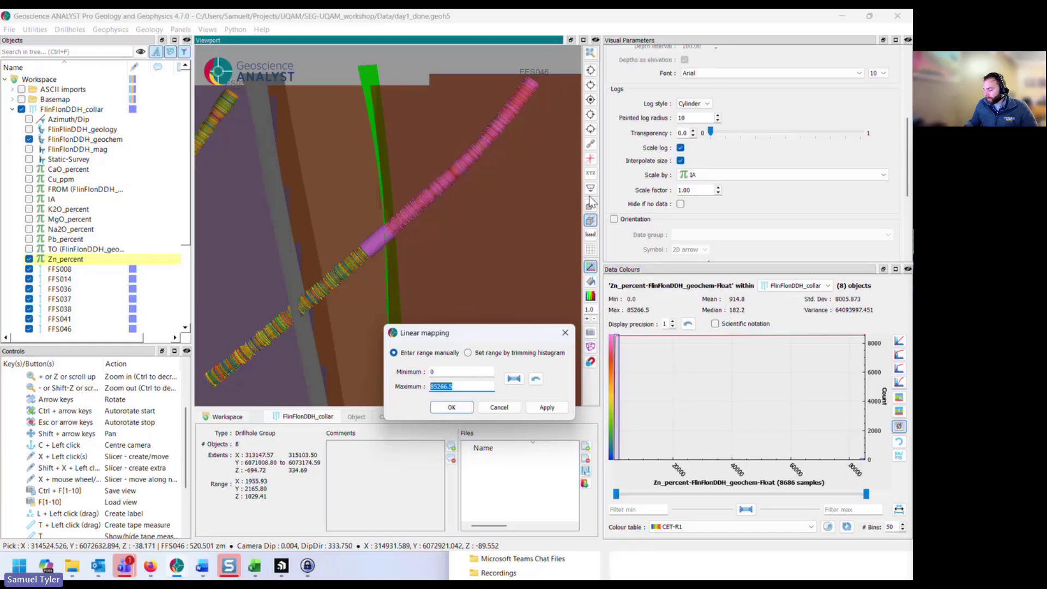
type("500")
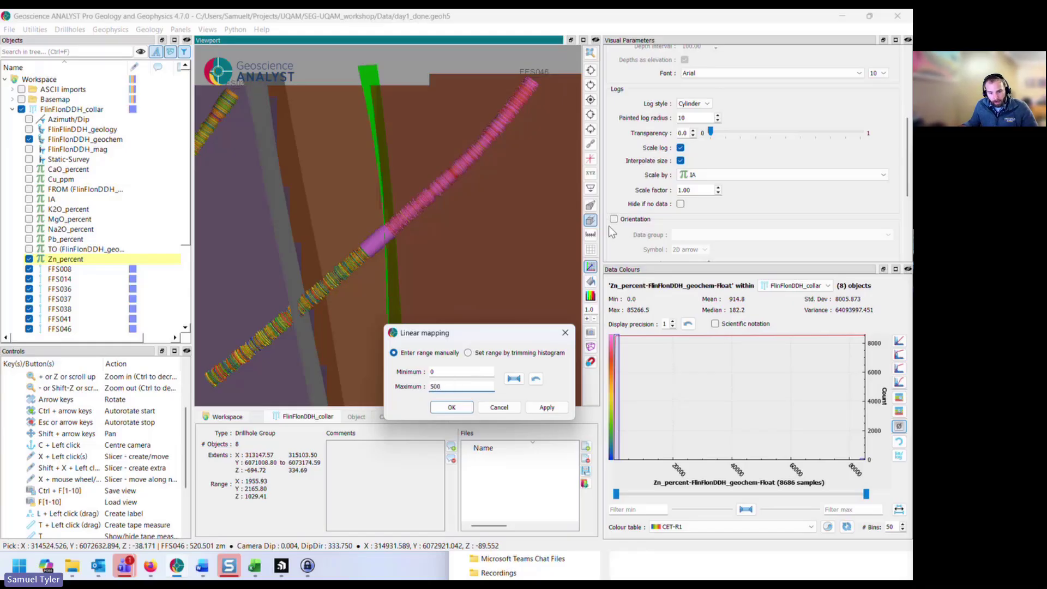
left_click(547, 407)
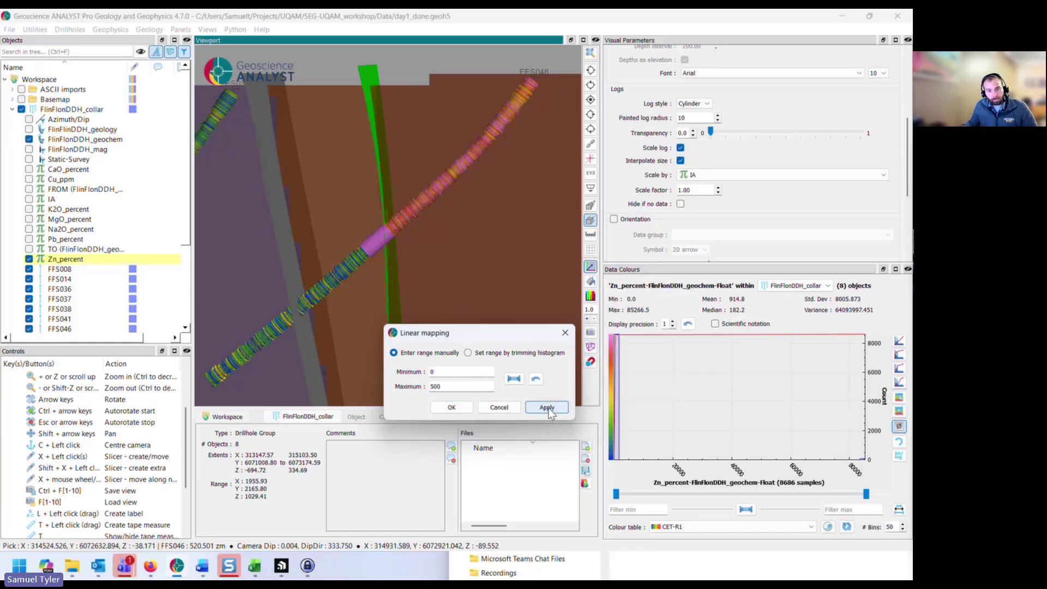
Try 350 as the maximum of the Zn_percent linear mapping, settle on 750, and close the mapping dialog
left_click_drag(473, 332, 621, 351)
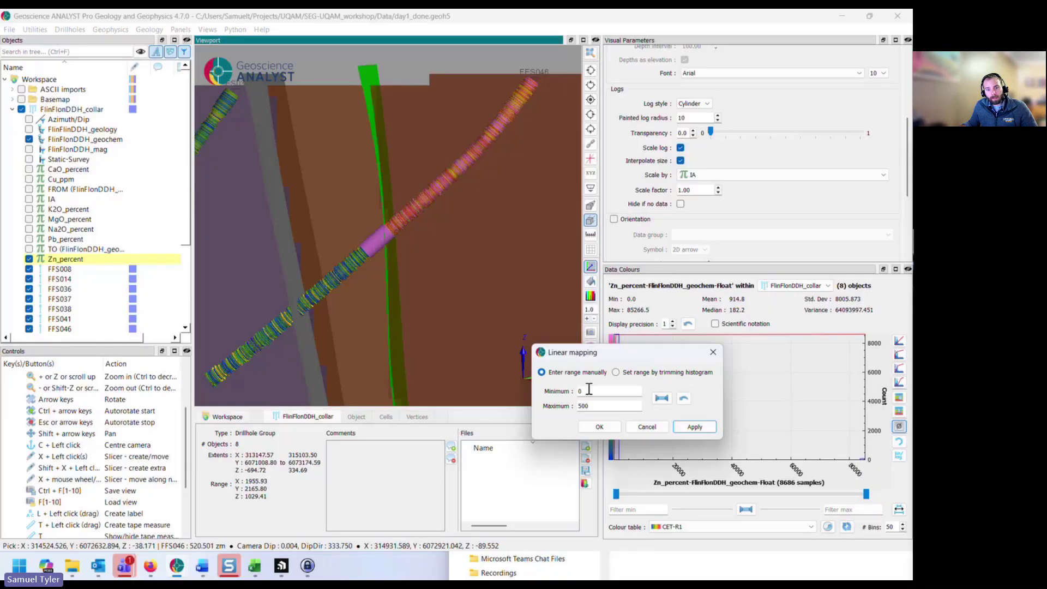
double_click(597, 404)
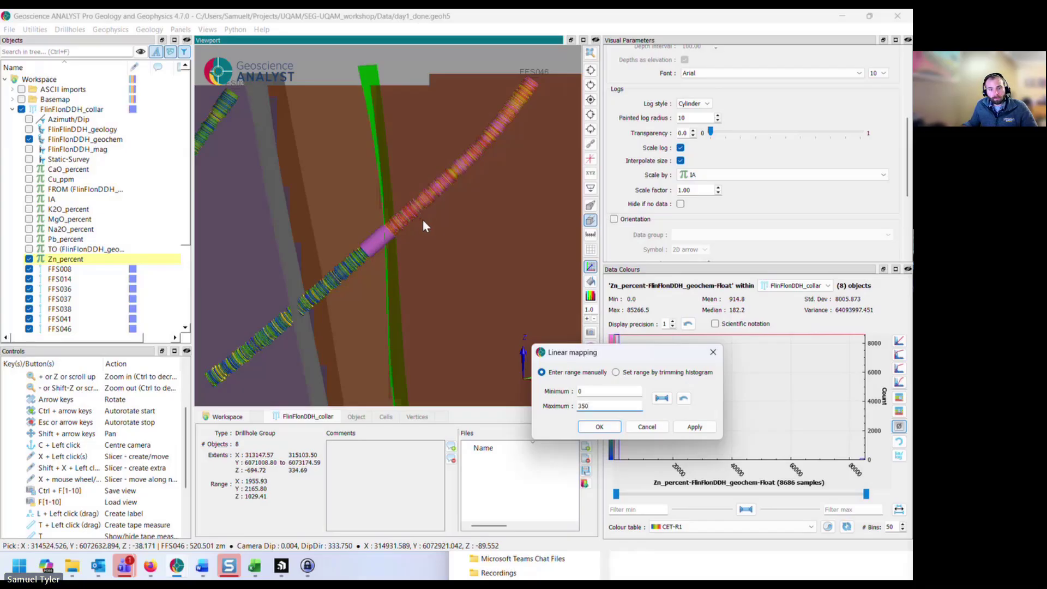
left_click(694, 427)
left_click_drag(605, 402, 551, 401)
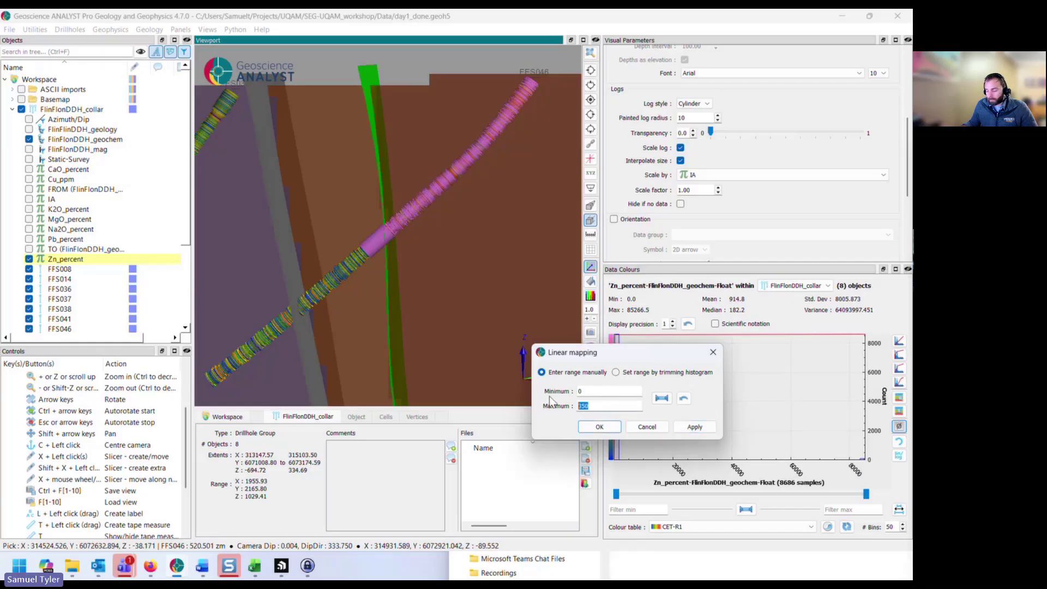
type("750")
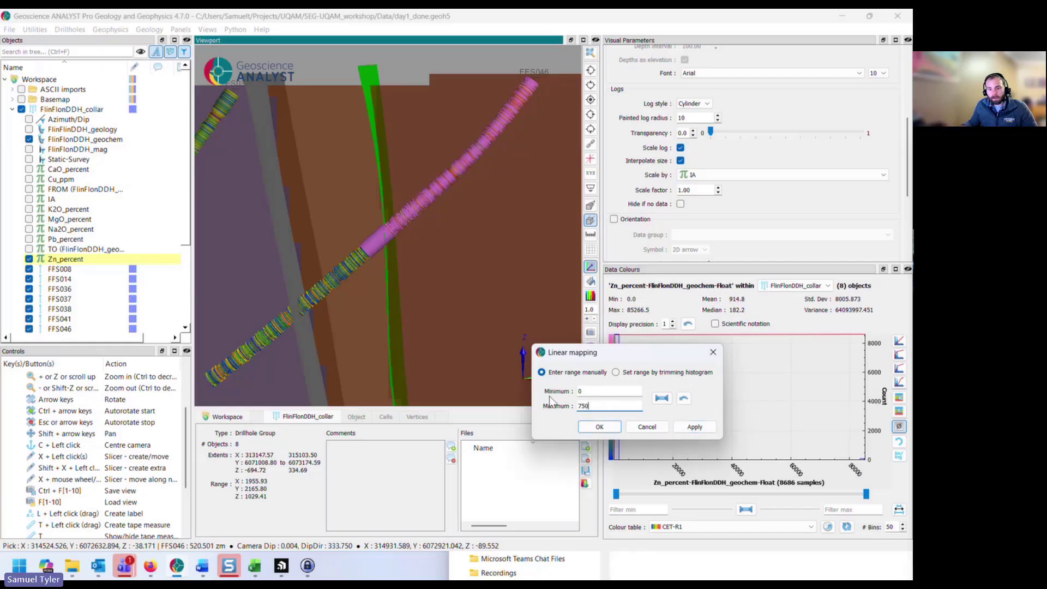
left_click(693, 428)
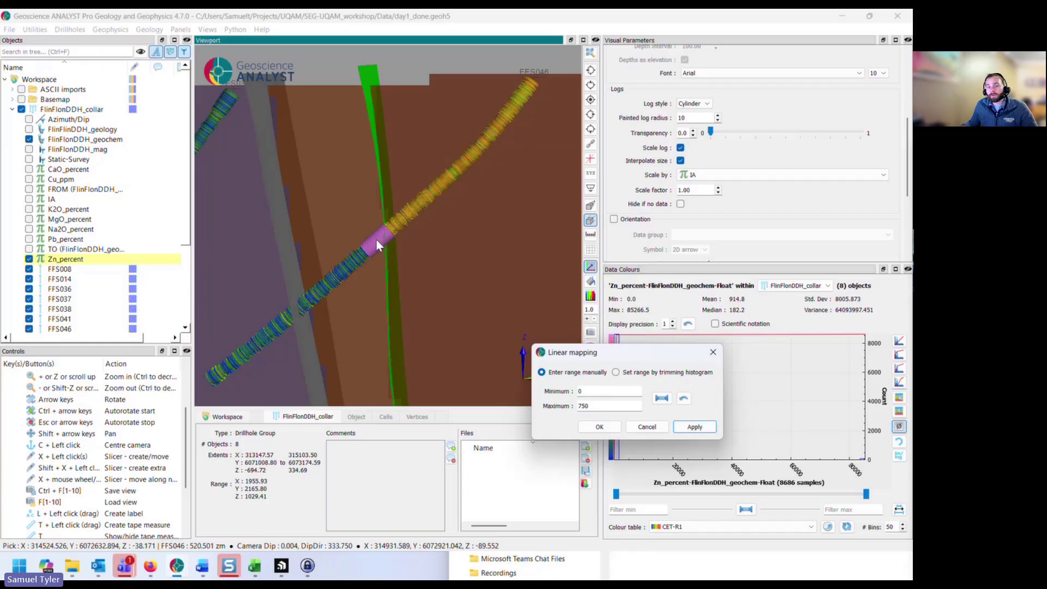
left_click(713, 352)
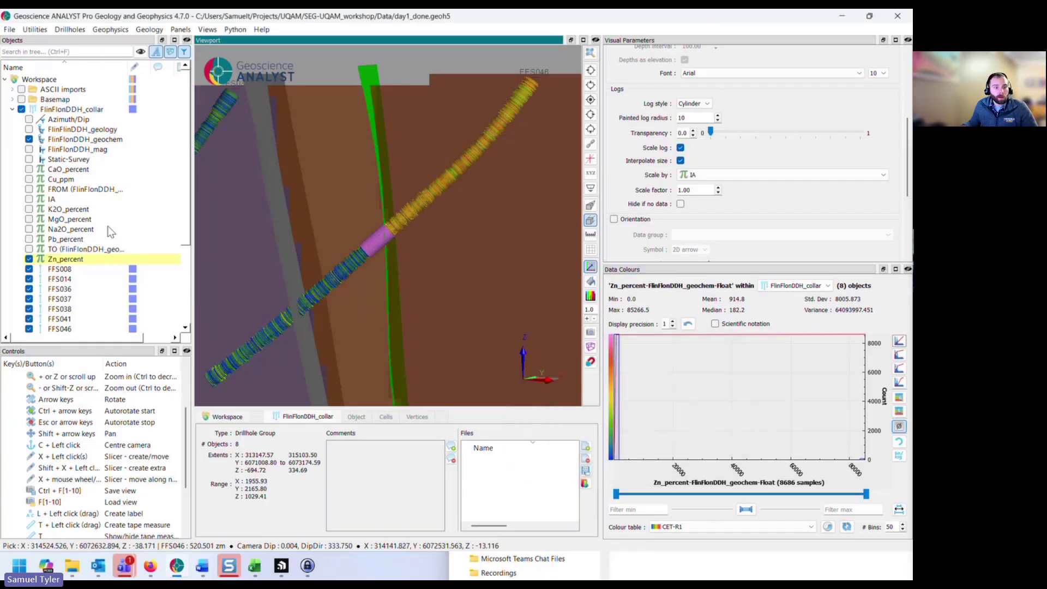
Display Pb_percent on the drillhole logs and apply a linear colour mapping from 0 to 800
left_click(61, 240)
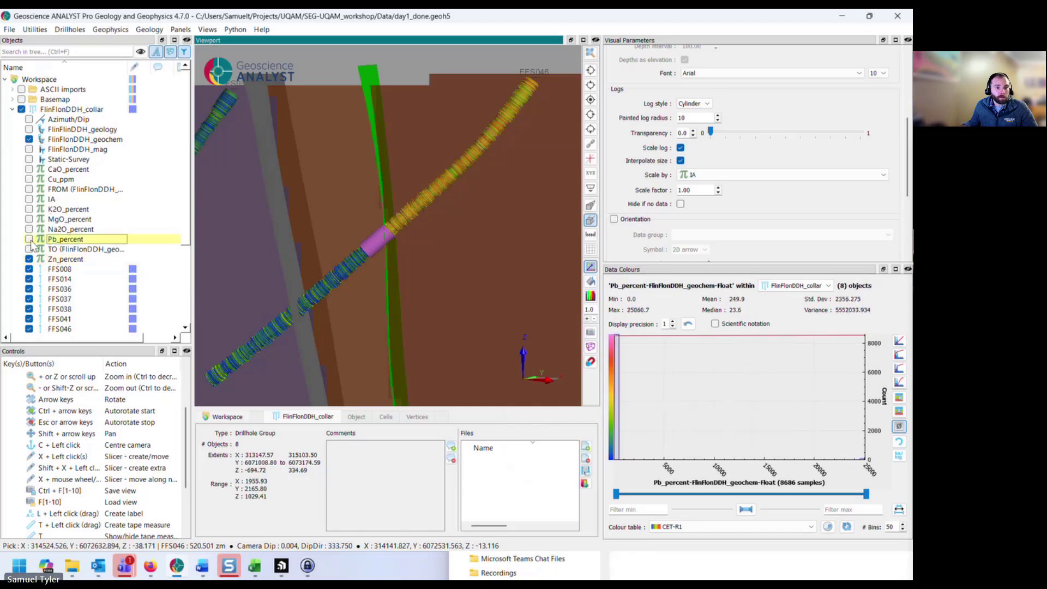
left_click(899, 342)
left_click_drag(415, 240, 484, 322)
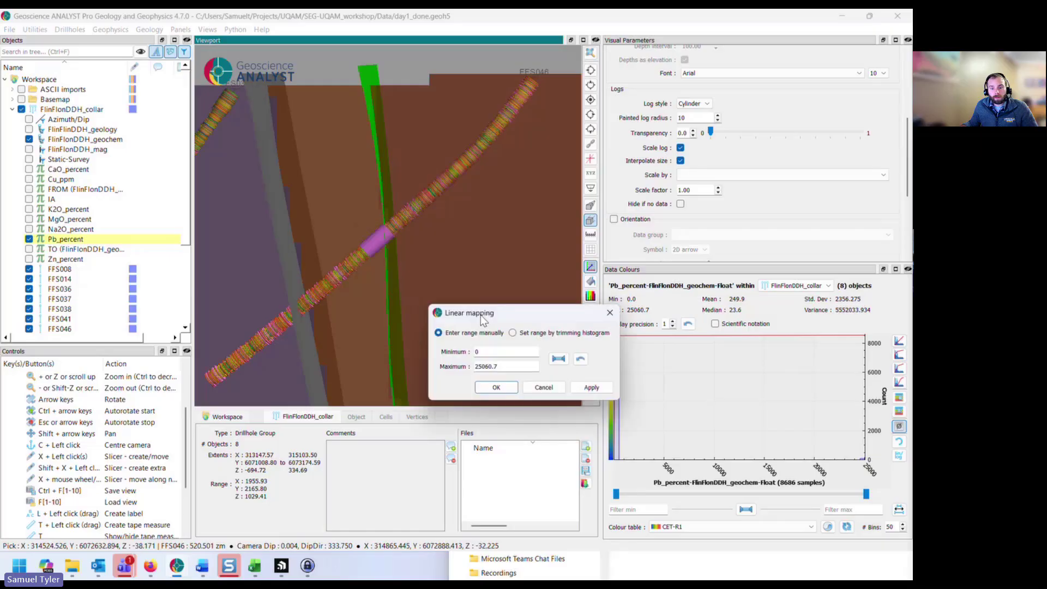
left_click_drag(513, 373, 466, 369)
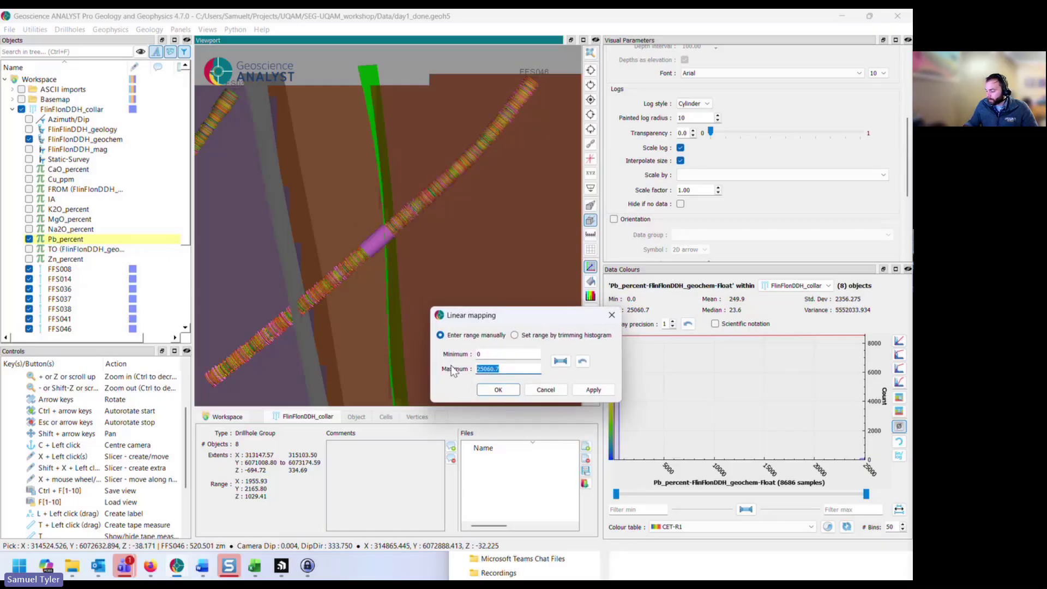
type("800")
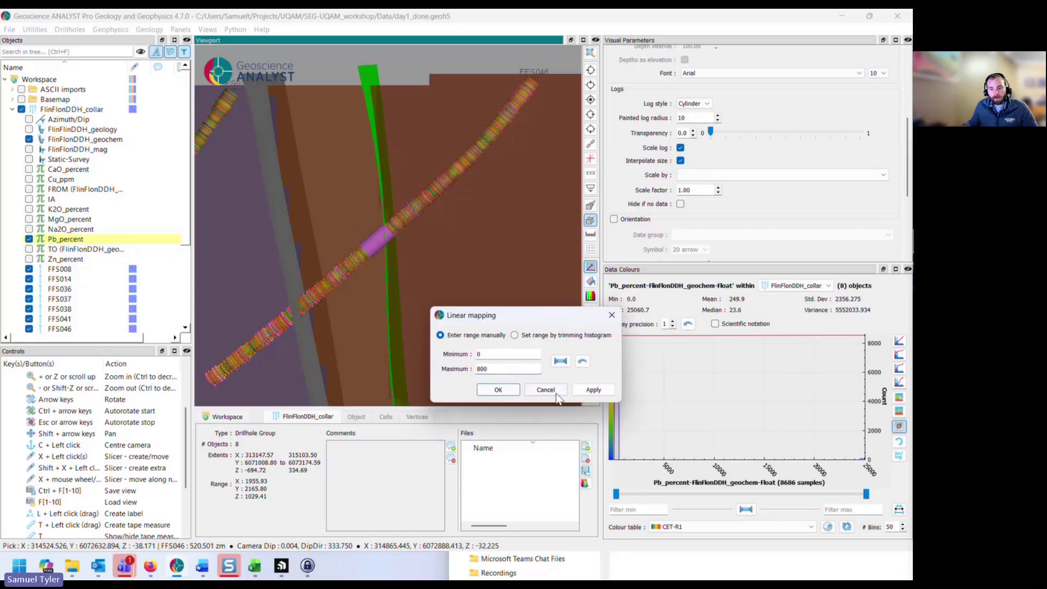
left_click(591, 391)
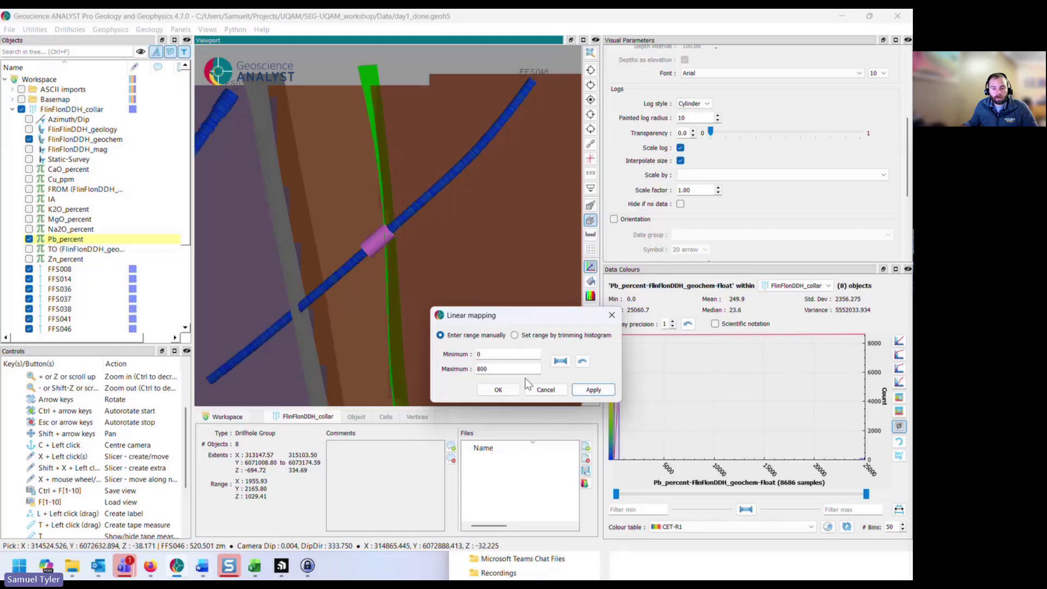
Try 500 and 350 as the maximum of the Pb_percent linear mapping, and settle on 100
left_click_drag(513, 369, 466, 367)
type("500")
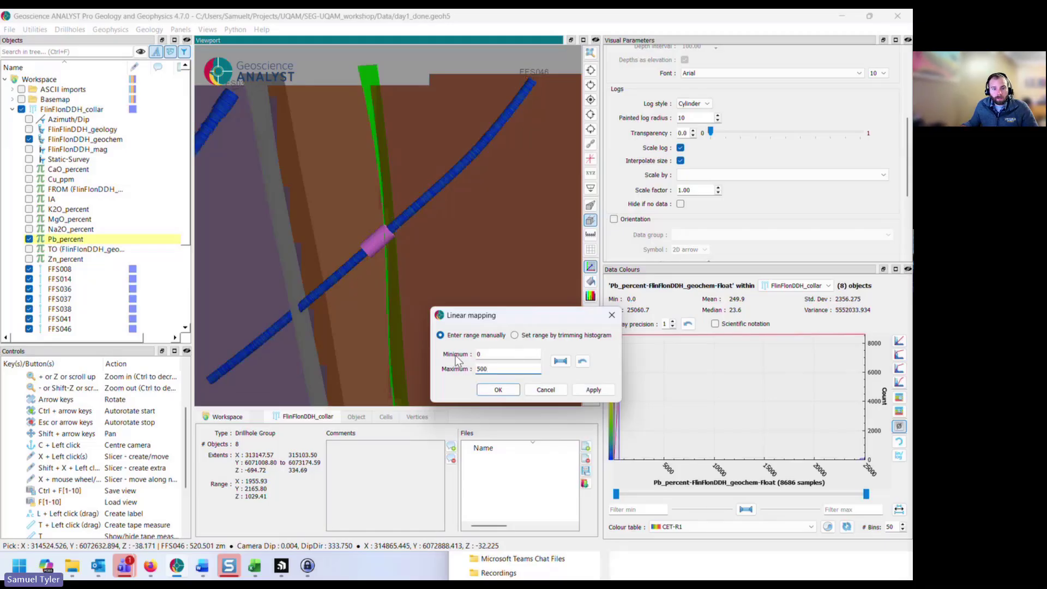
left_click(580, 392)
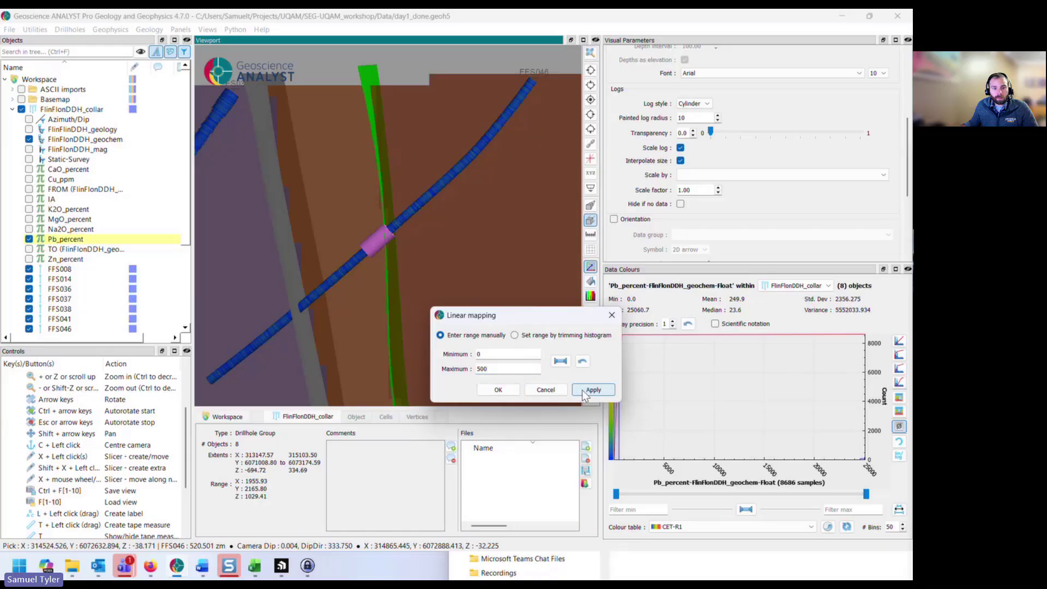
left_click_drag(510, 370, 463, 372)
type("350")
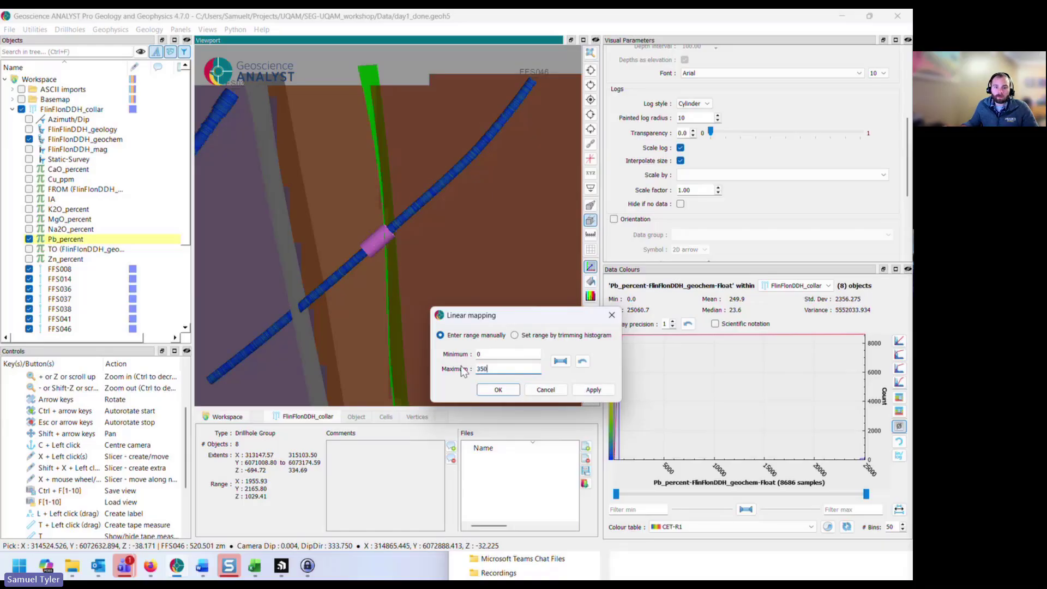
left_click(587, 392)
left_click_drag(510, 370, 456, 373)
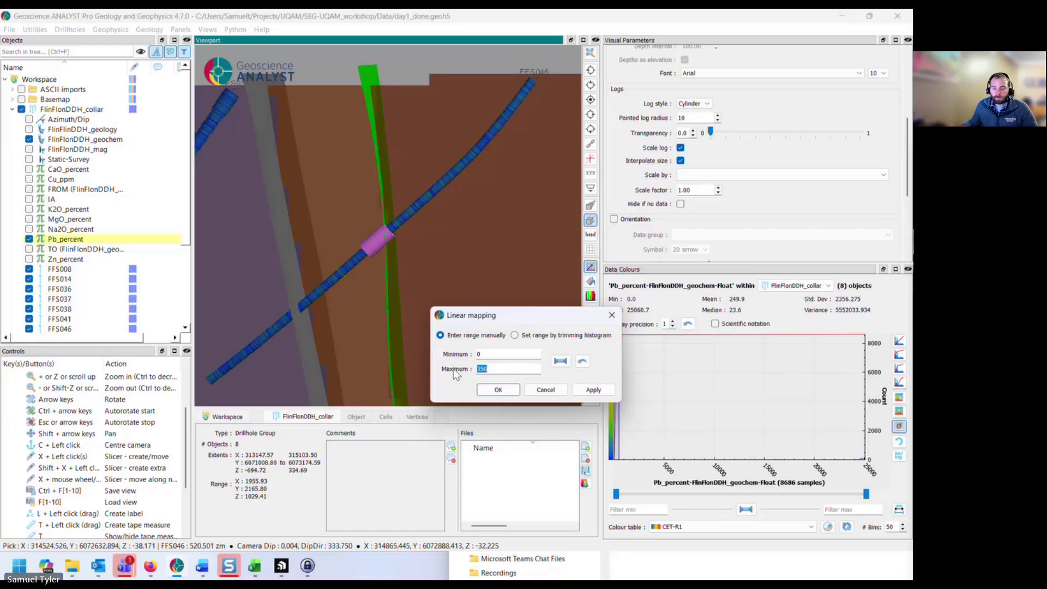
left_click(593, 390)
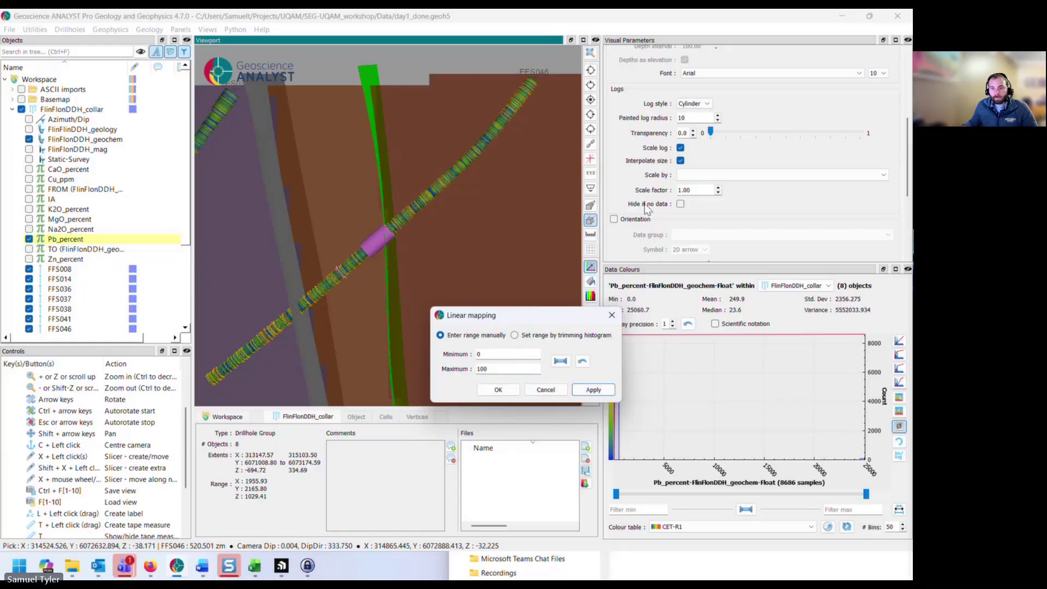
Select drillhole FFS046 just below its pink interval, turn off its log scaling, and view it against the green surface
scroll(619, 146, "down", 4)
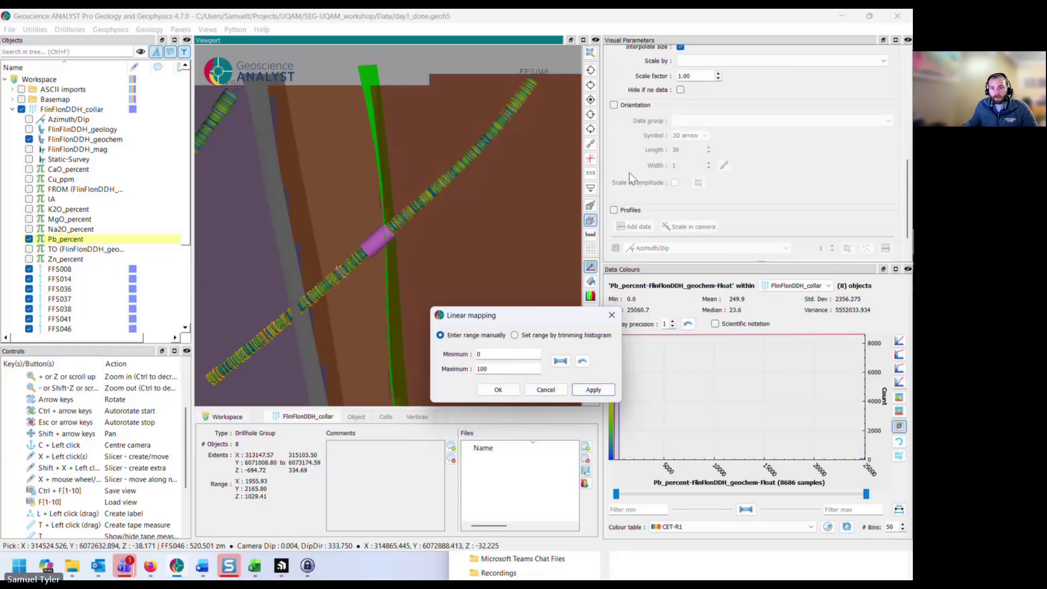
left_click(363, 249)
left_click(681, 176)
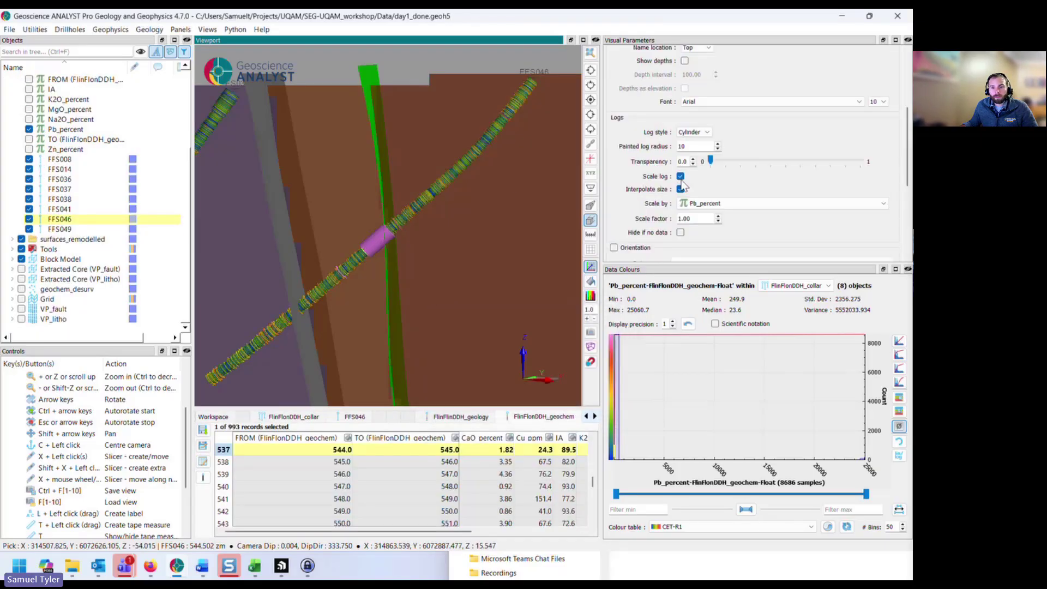
scroll(423, 263, "up", 2)
mouse_move(424, 262)
left_mouse_down()
mouse_move(435, 257)
mouse_move(379, 272)
mouse_move(431, 260)
mouse_move(400, 269)
mouse_move(424, 266)
mouse_move(414, 267)
left_mouse_up()
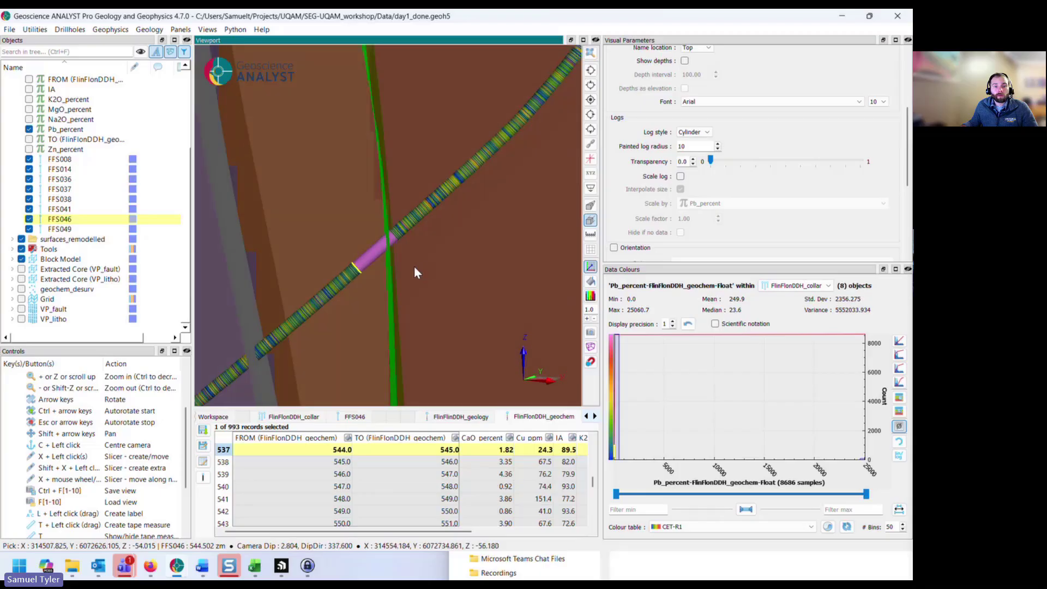
scroll(414, 266, "down", 5)
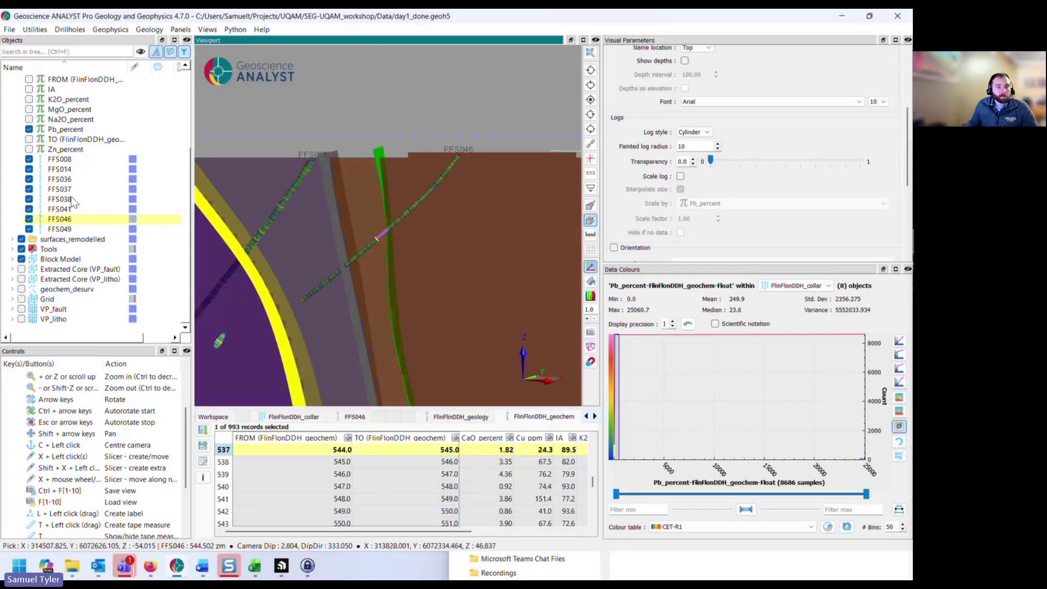
scroll(417, 278, "up", 3)
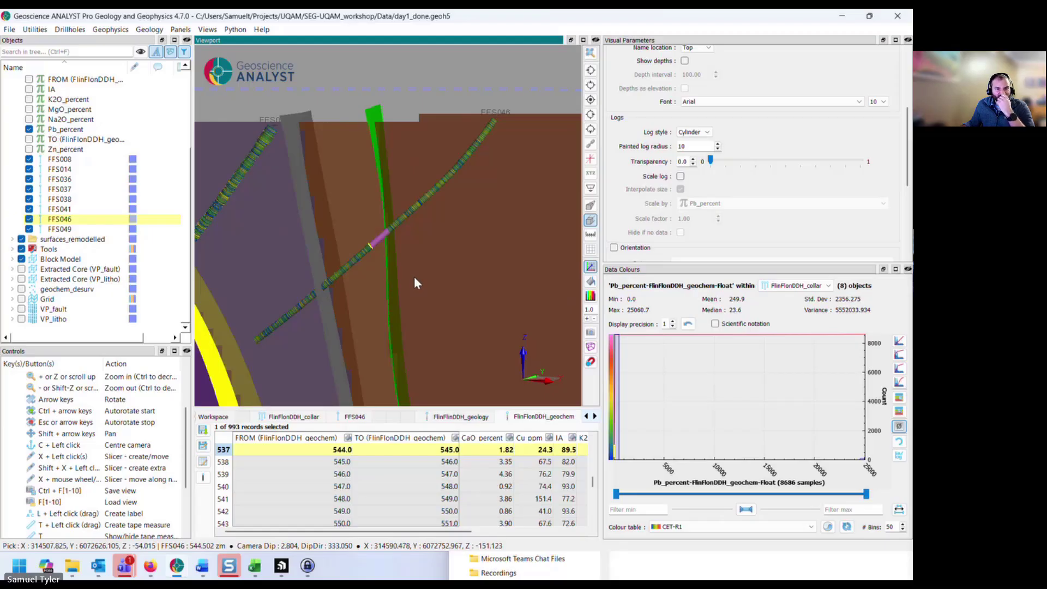
Display CaO_percent on the drillhole logs, step through the other oxides, and finish with Na2O_percent displayed
scroll(75, 237, "up", 2)
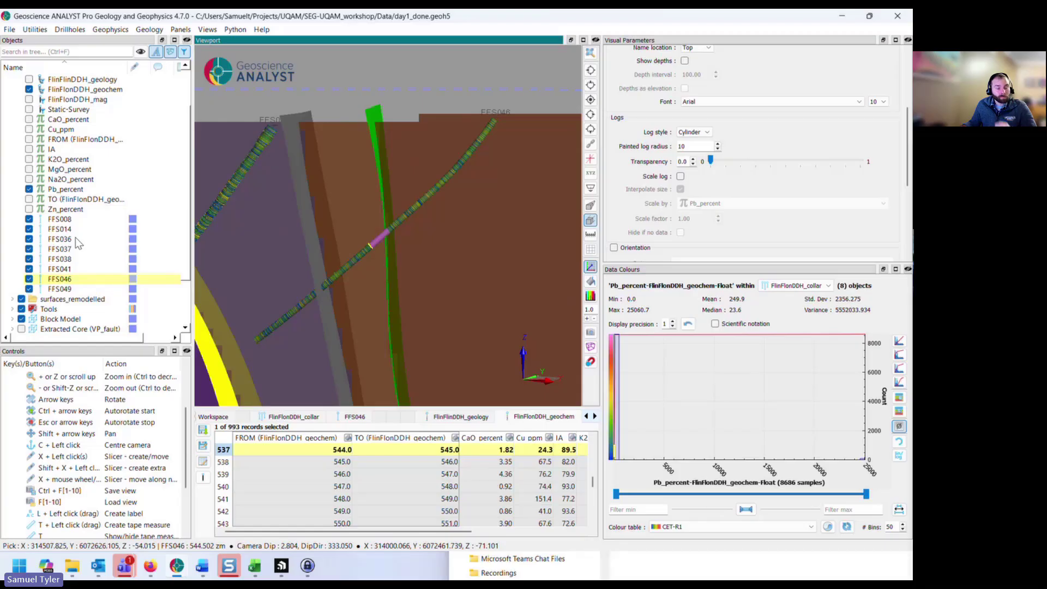
scroll(79, 191, "up", 1)
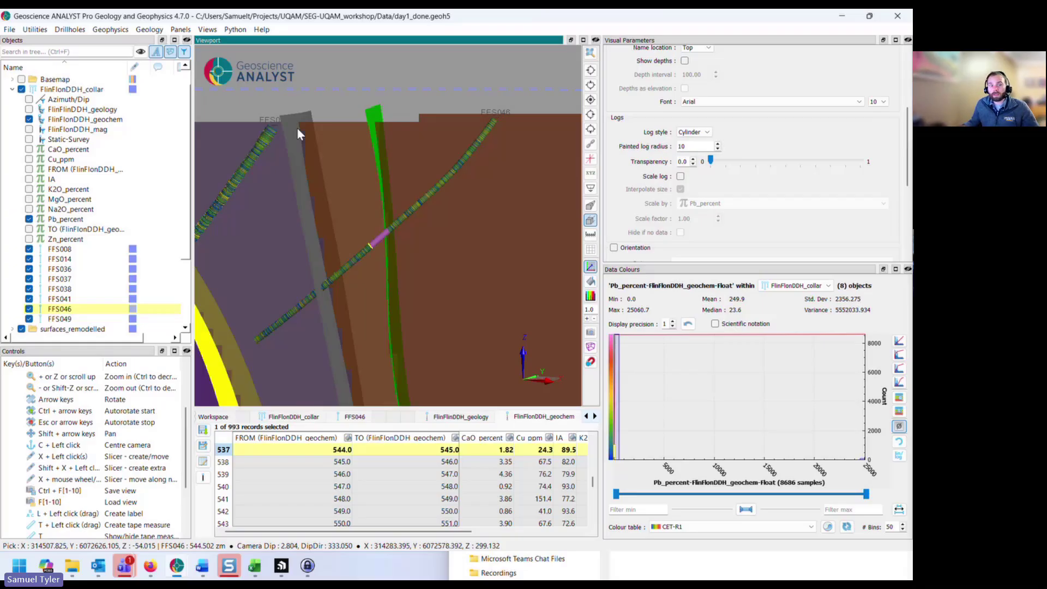
scroll(325, 196, "down", 3)
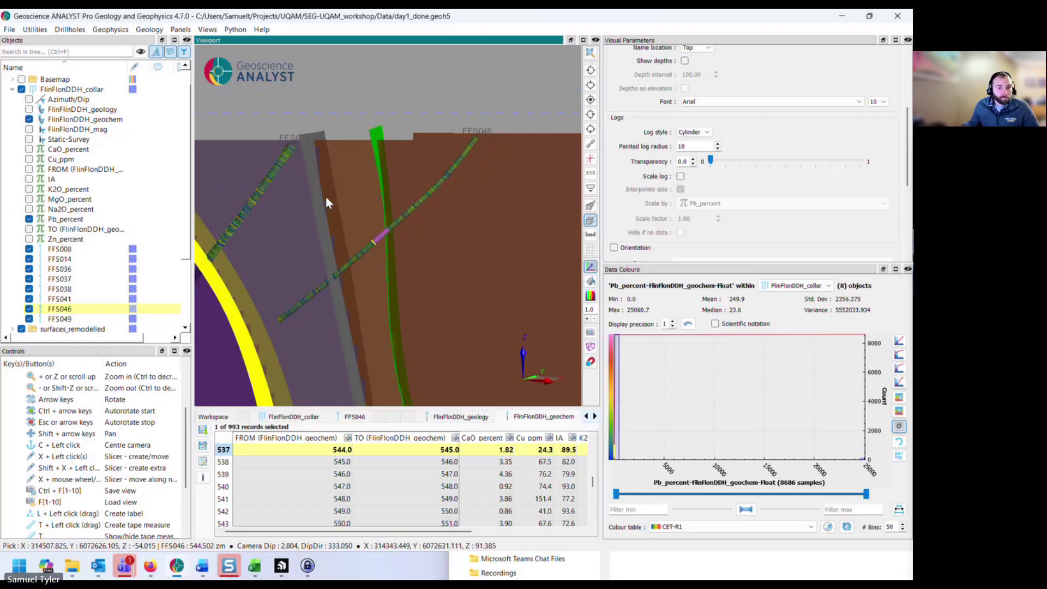
left_click(57, 151)
left_click(29, 150)
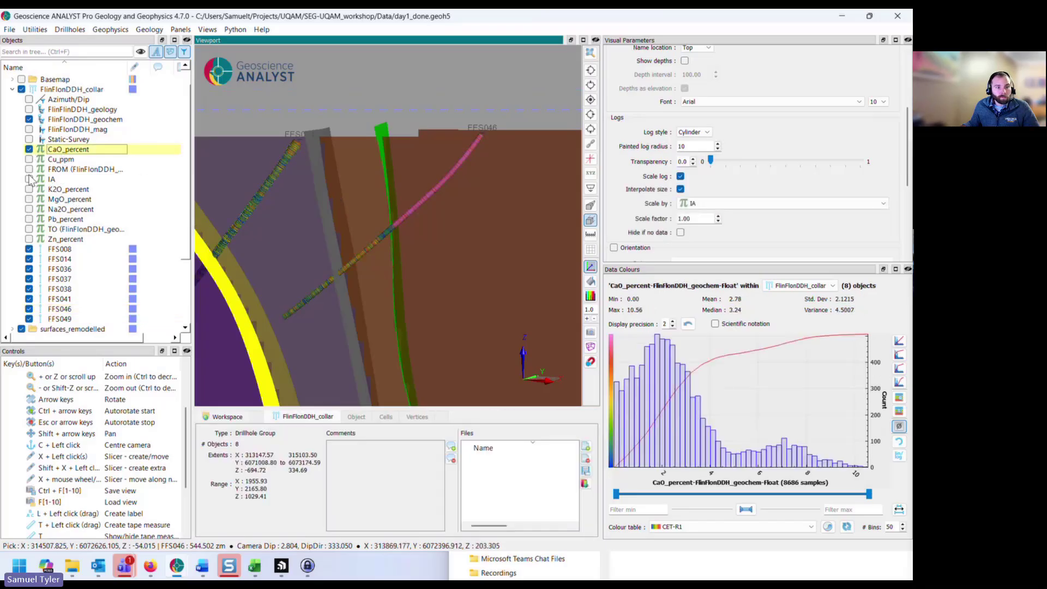
left_click(29, 199)
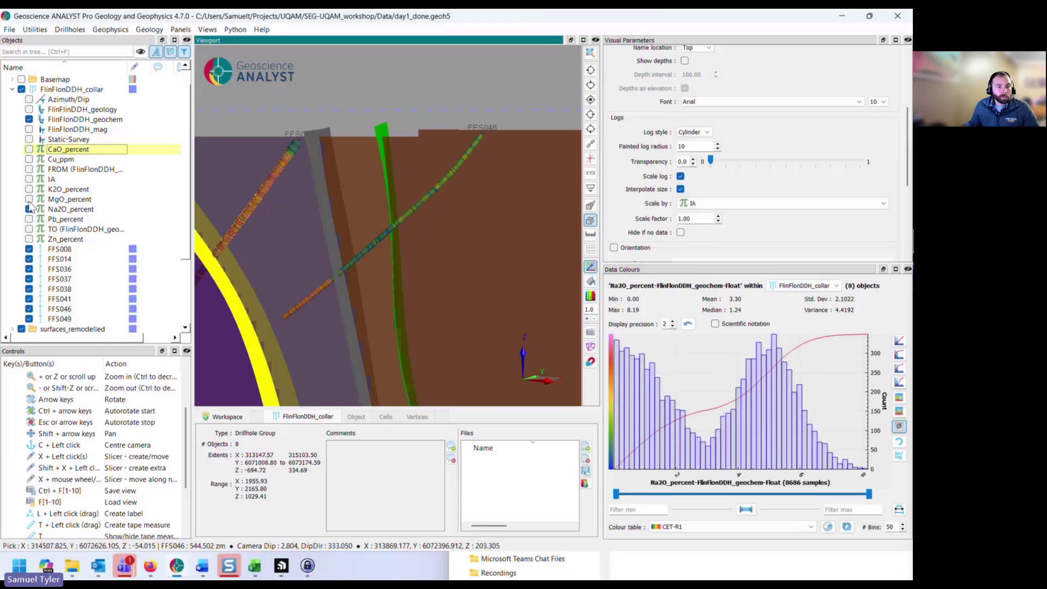
left_click(29, 189)
left_click(29, 210)
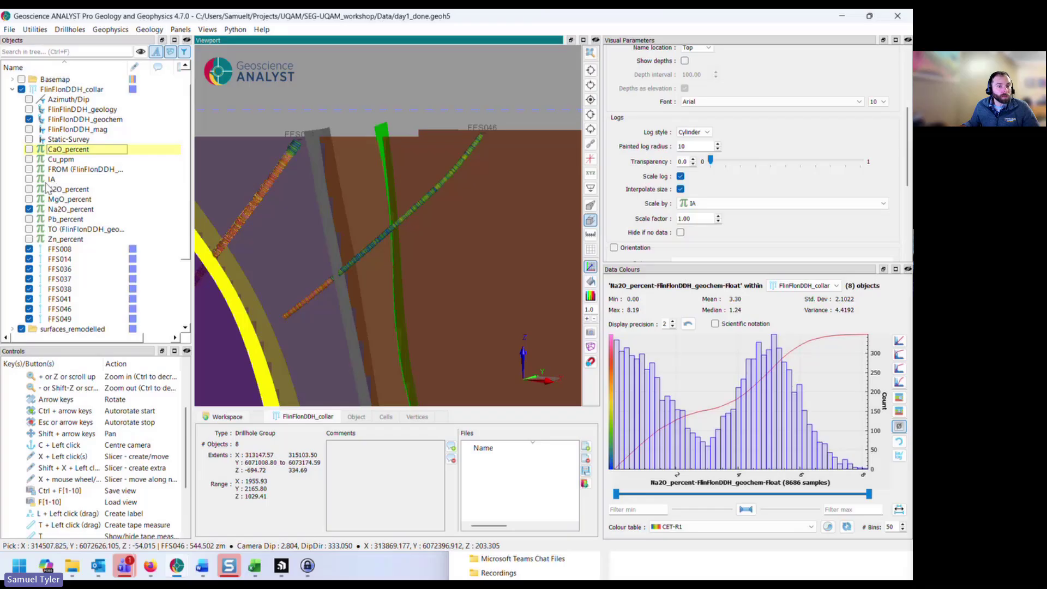
Open the property script for FlinFlonDDH_collar containing the IA formula, and position its dialog over the viewport
right_click(73, 92)
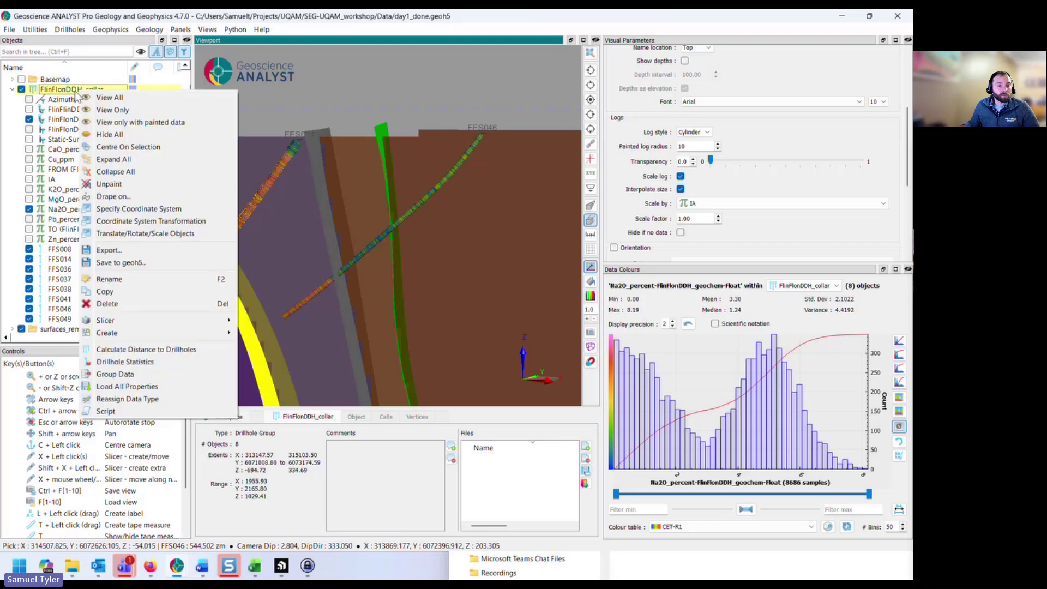
left_click(117, 412)
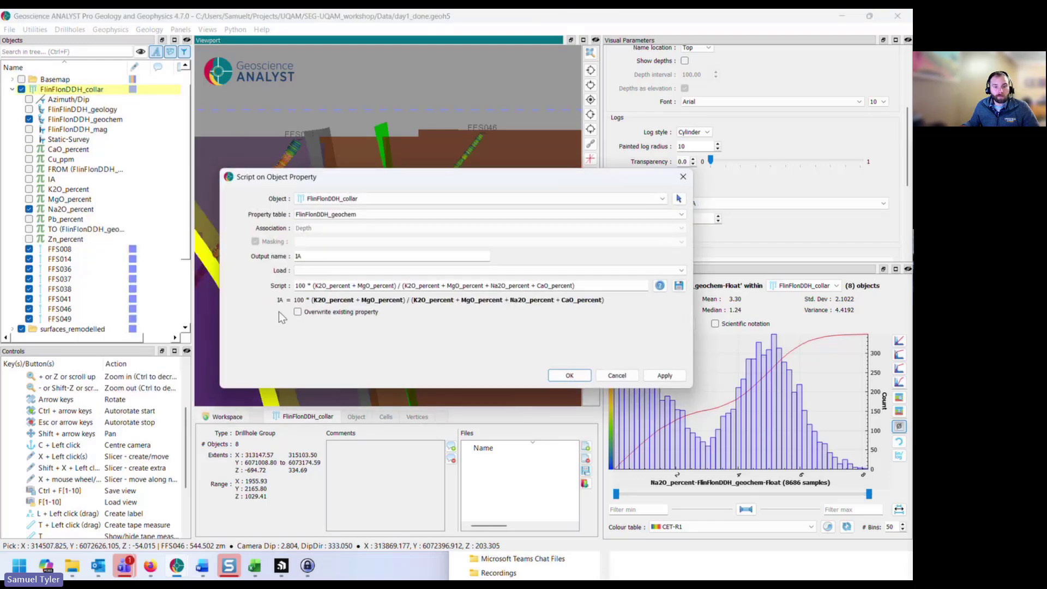
left_click_drag(323, 178, 241, 167)
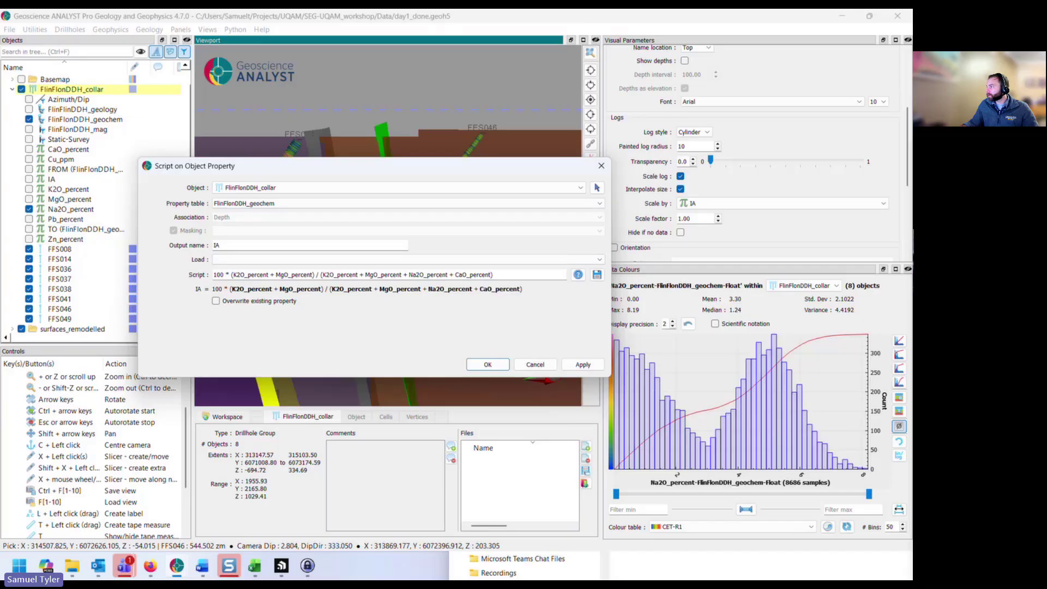
Show the captured alteration index formula from the notes in Snagit Editor, enlarge it to 200%, and close the editor
key("alt+Tab")
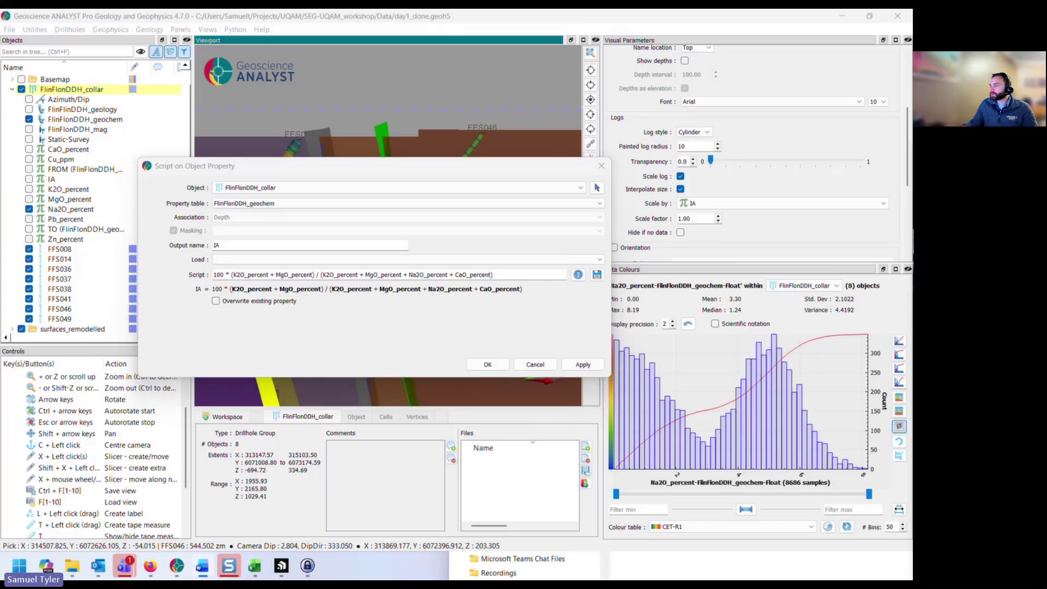
key("super+shift+s")
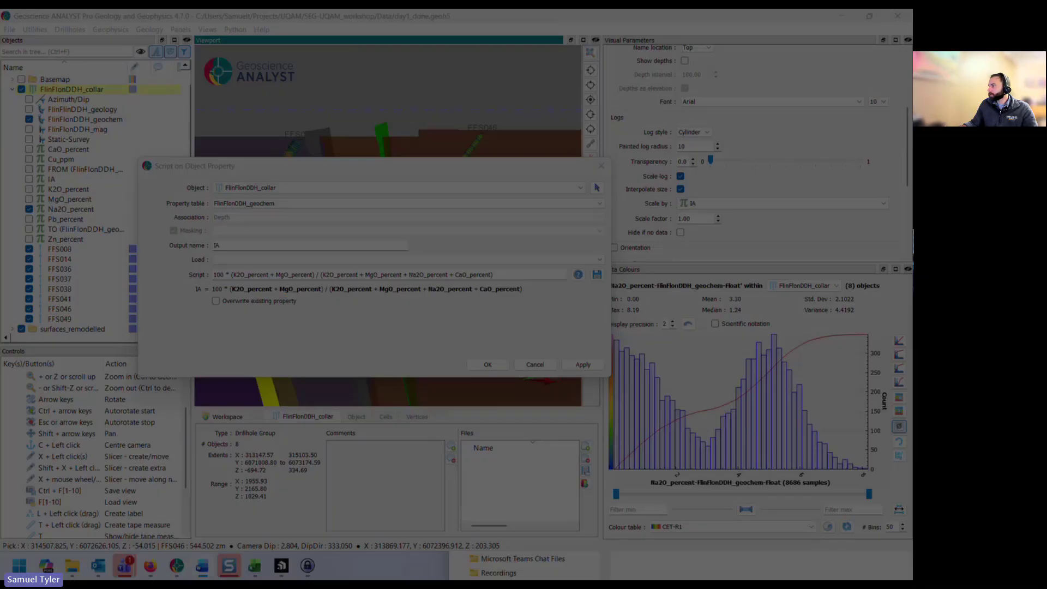
key("Escape")
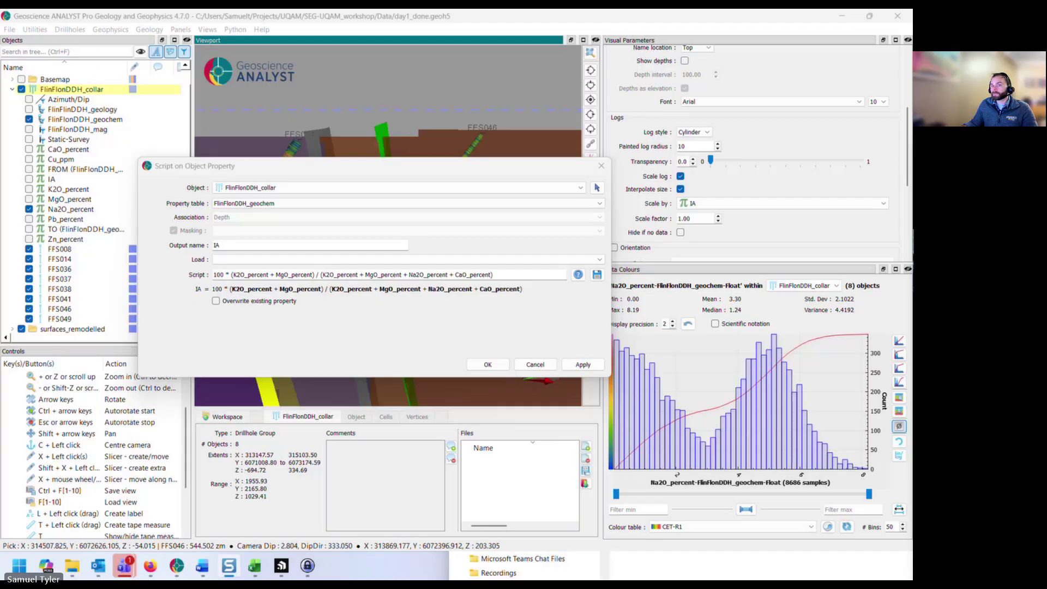
left_click_drag(911, 87, 527, 63)
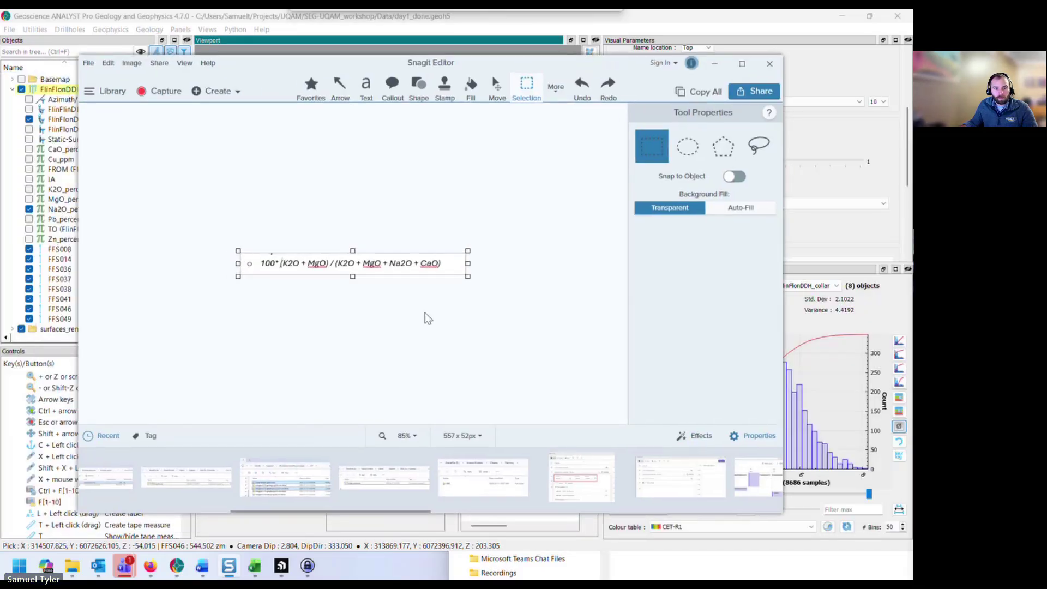
scroll(428, 319, "up", 5, "ctrl")
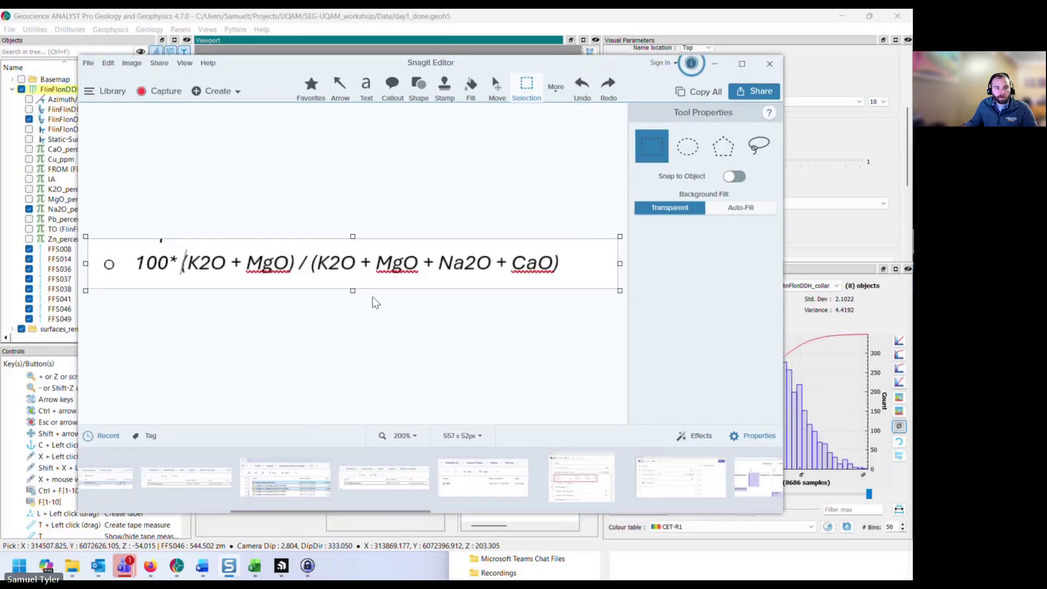
scroll(381, 302, "up", 1, "ctrl")
scroll(384, 302, "down", 1, "ctrl")
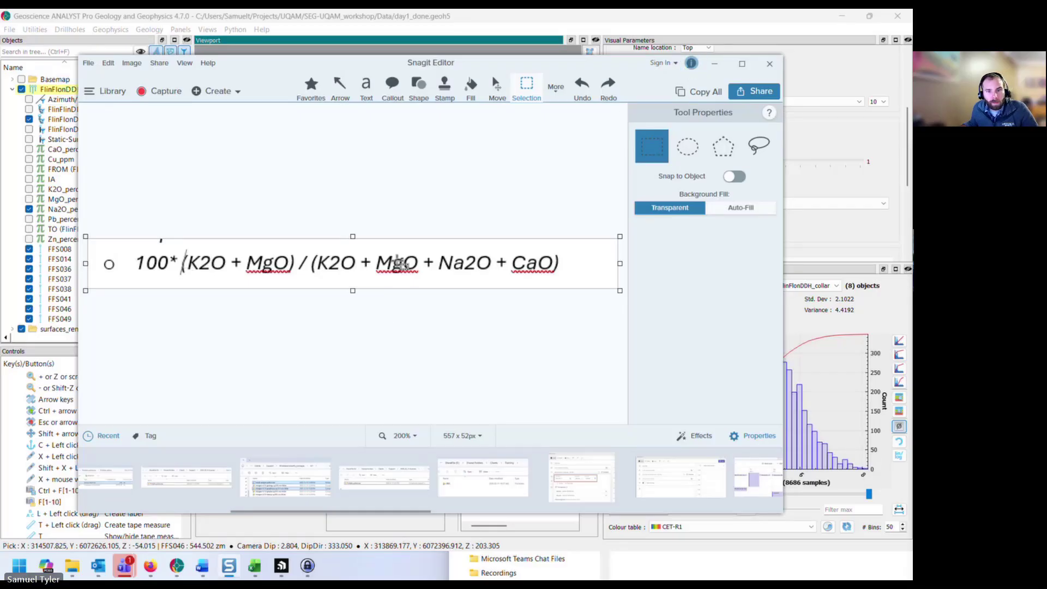
left_click(770, 64)
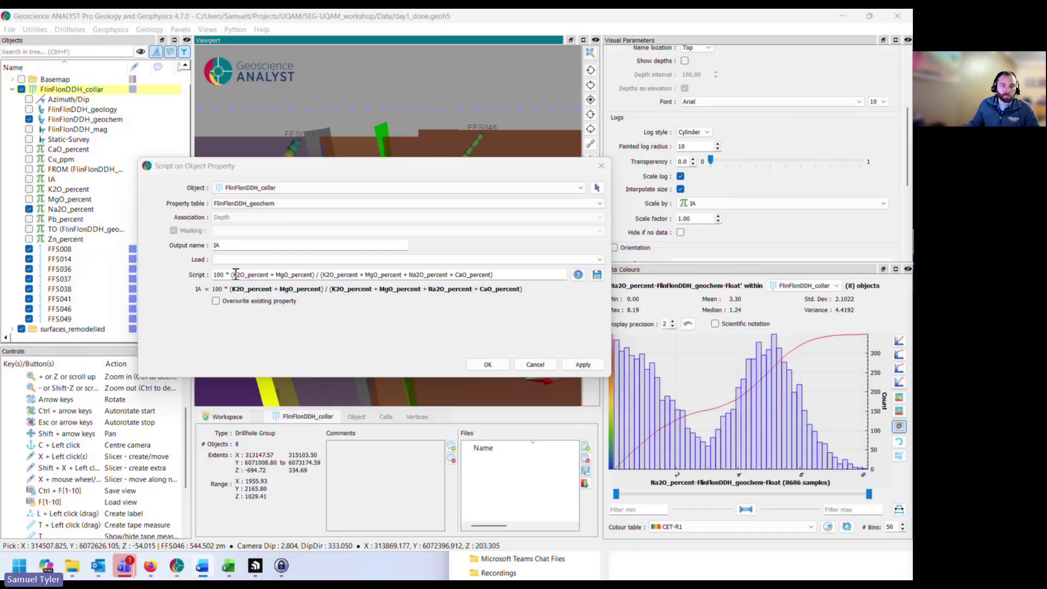
Review the IA script's K2O, MgO, Na2O and CaO terms, keeping FlinFlonDDH_geochem as the property table
double_click(69, 210)
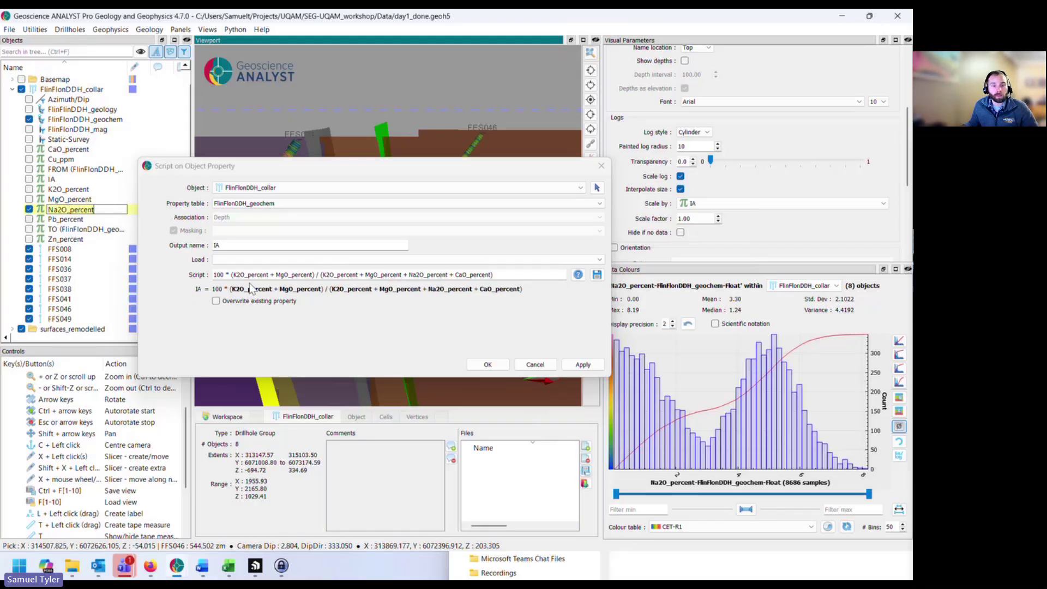
left_click(265, 275)
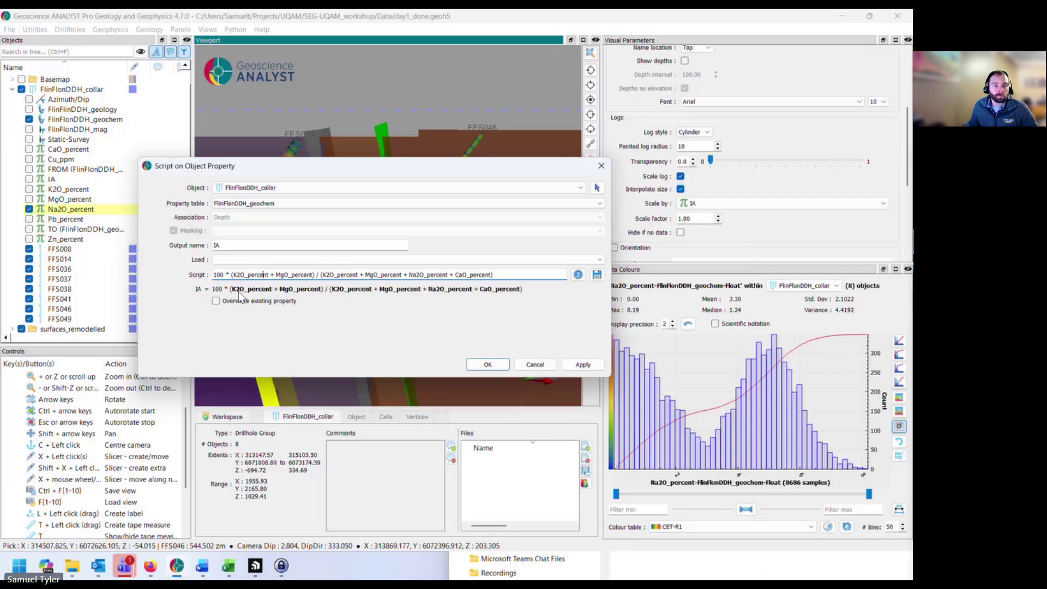
left_click_drag(327, 167, 360, 177)
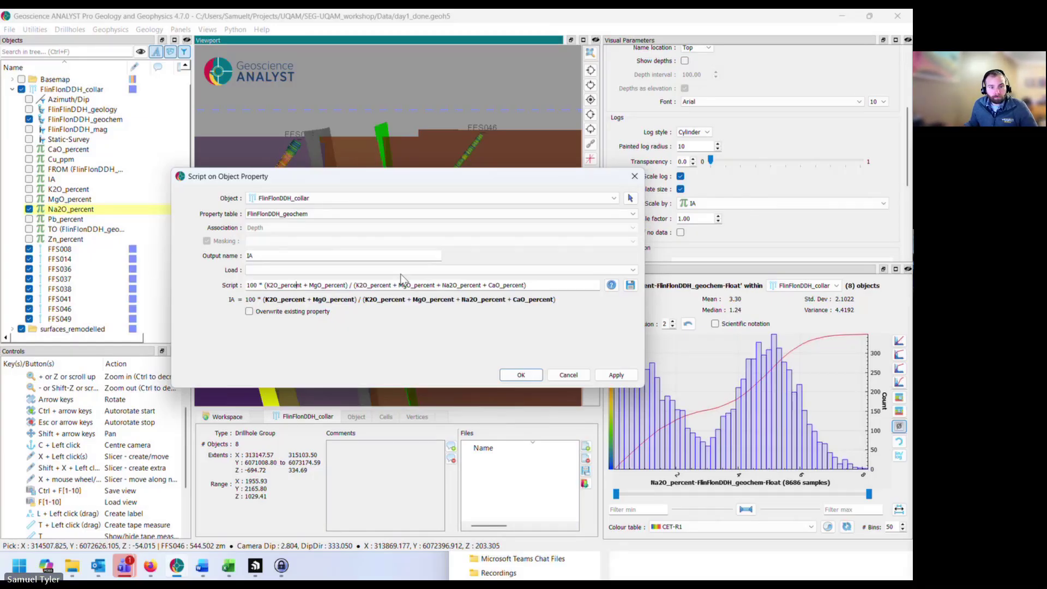
left_click(286, 218)
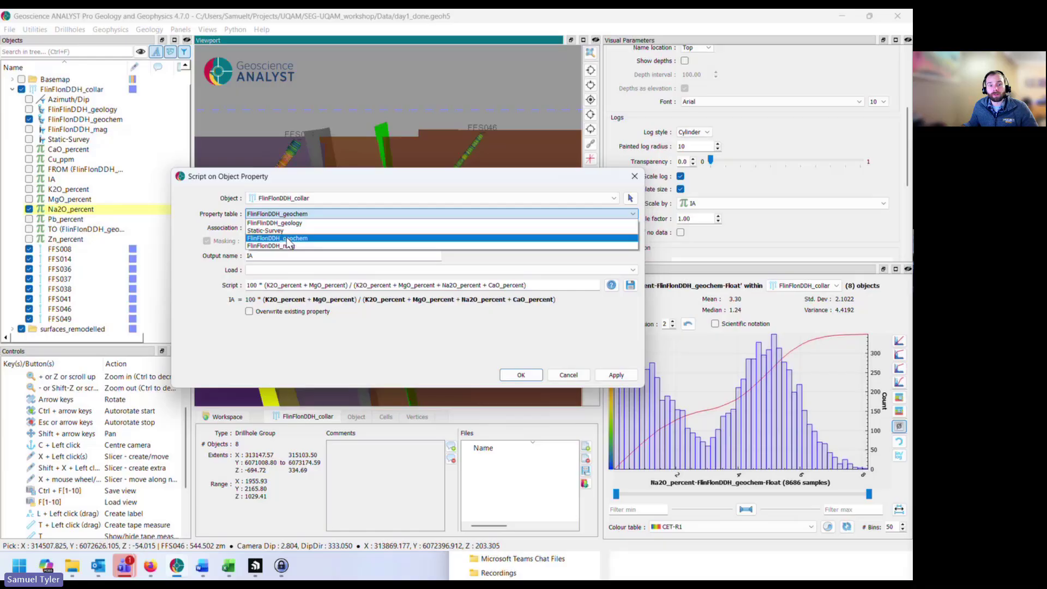
left_click(271, 239)
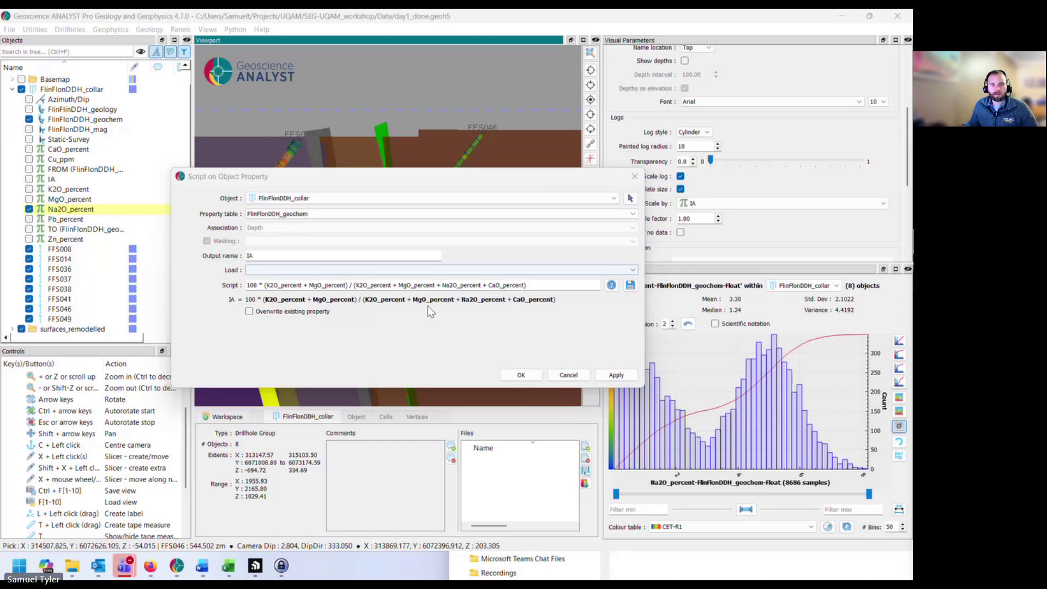
left_click(438, 331)
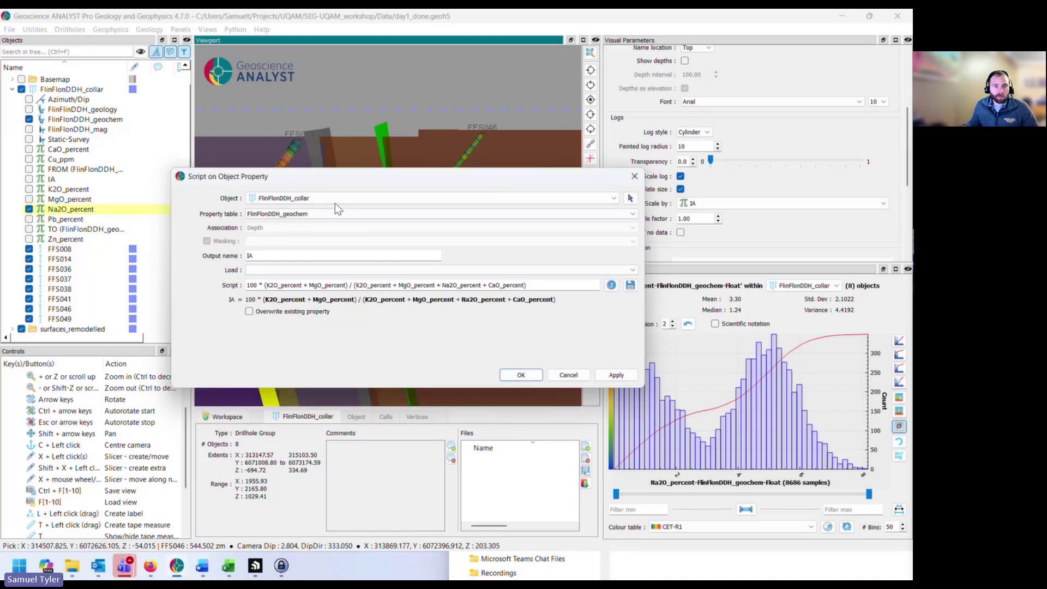
Capture a screenshot of the IA script and its formula preview, and accept the script dialog
key("super+shift+s")
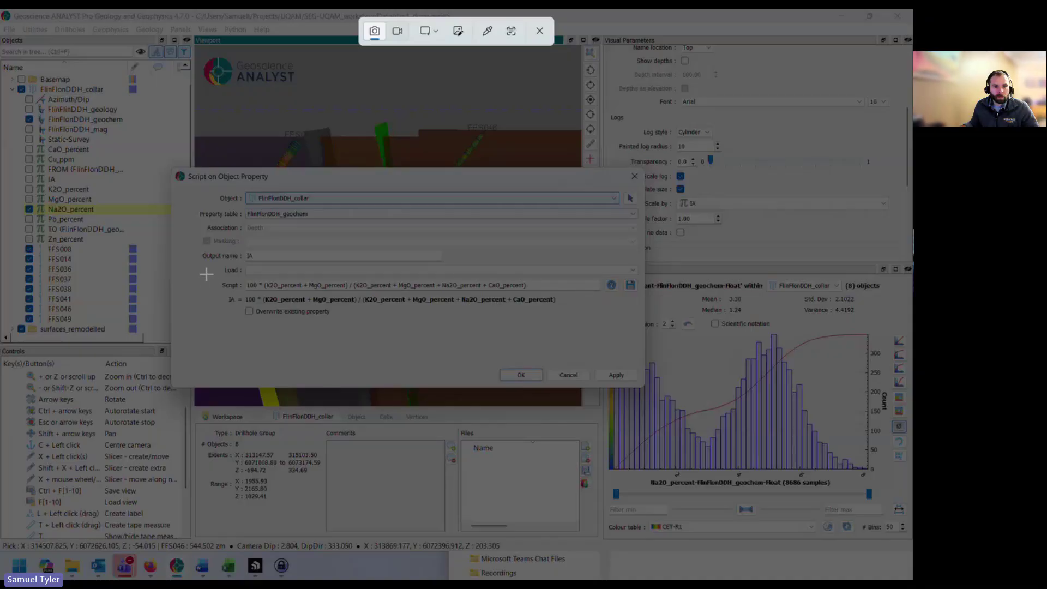
left_click_drag(204, 270, 570, 310)
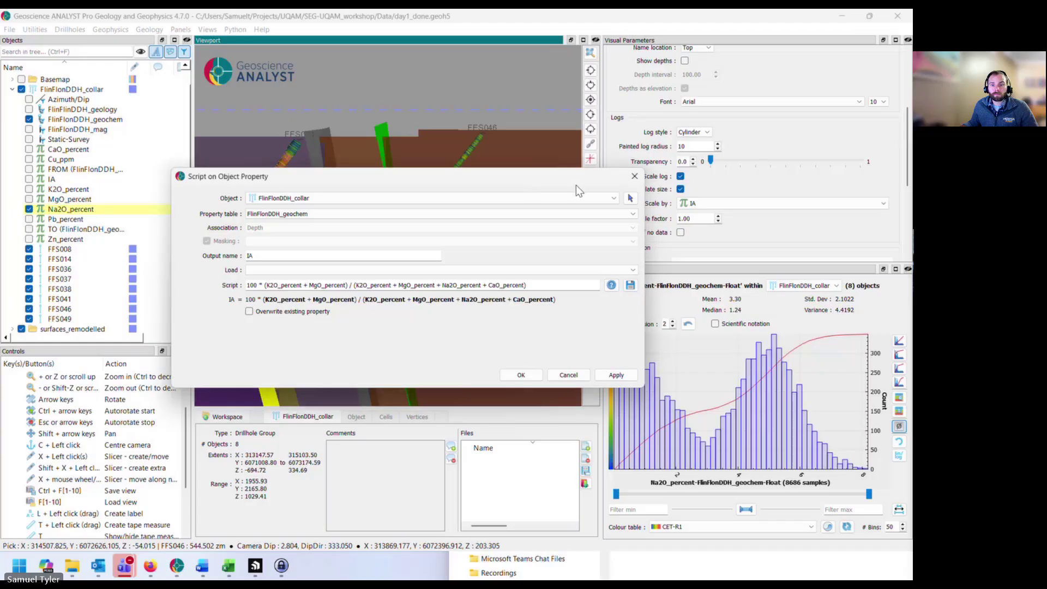
left_click(520, 374)
Display the IA property on the drillhole logs and slightly widen the visual parameters and data colours area
left_click(42, 181)
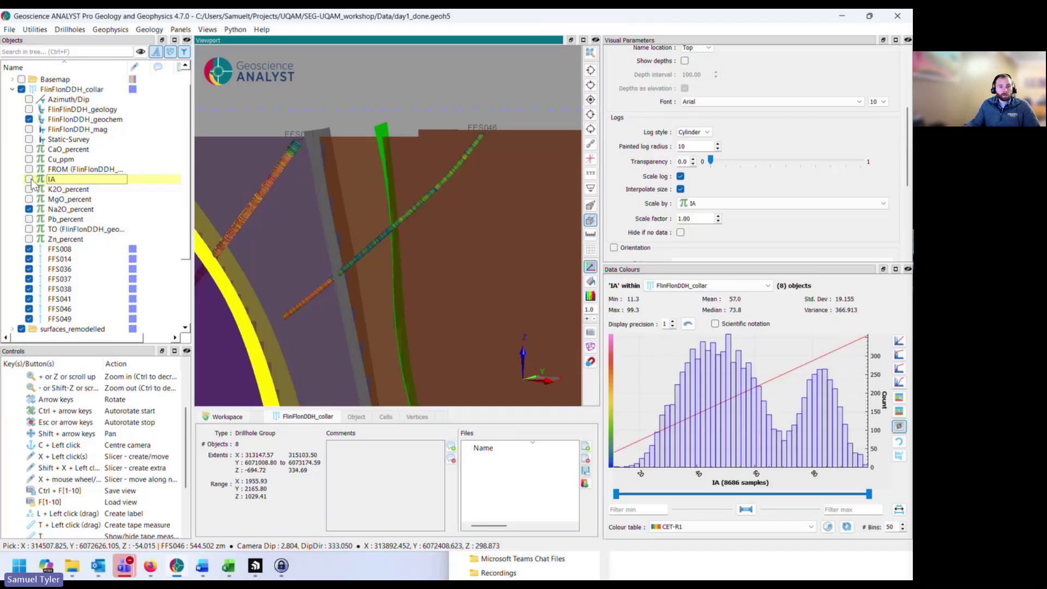
left_click(29, 179)
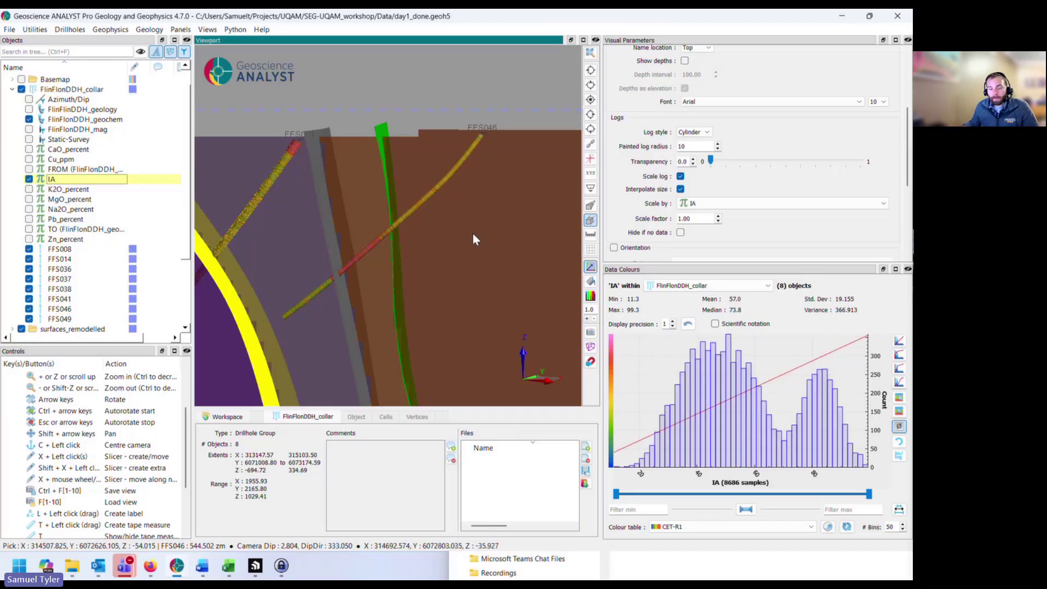
left_click_drag(601, 248, 593, 248)
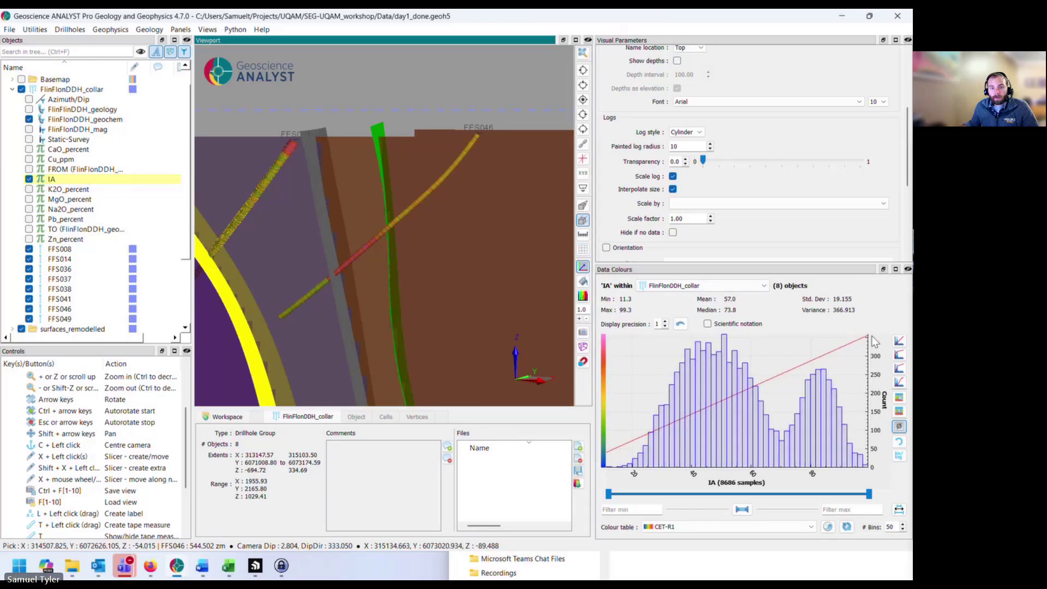
Apply an equal area colour mapping to IA from 11.3208 to 99.2547 and view the coloured logs near FFS046
left_click(899, 383)
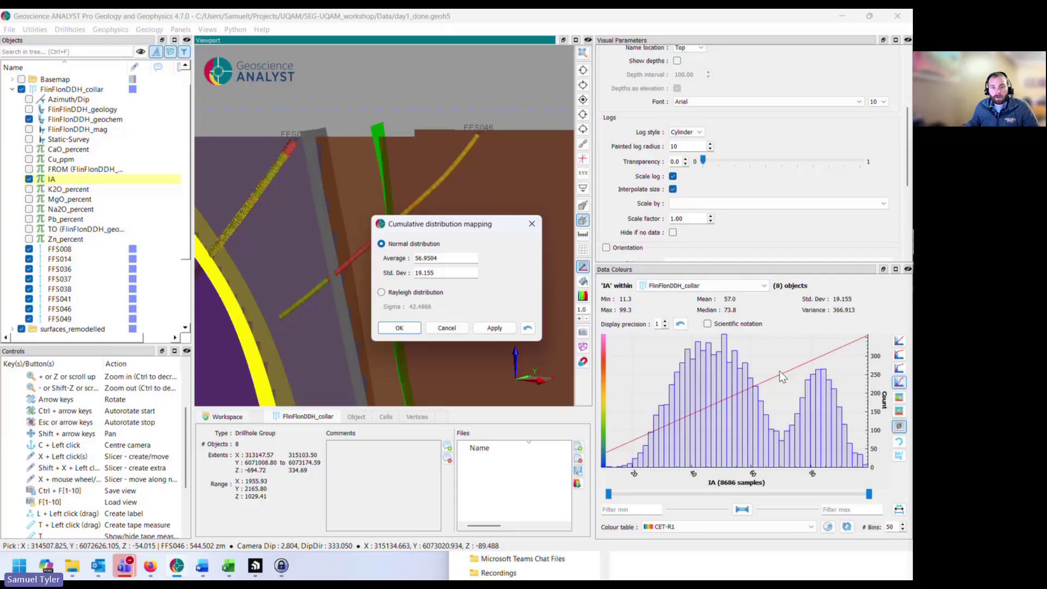
left_click(457, 325)
left_click(900, 370)
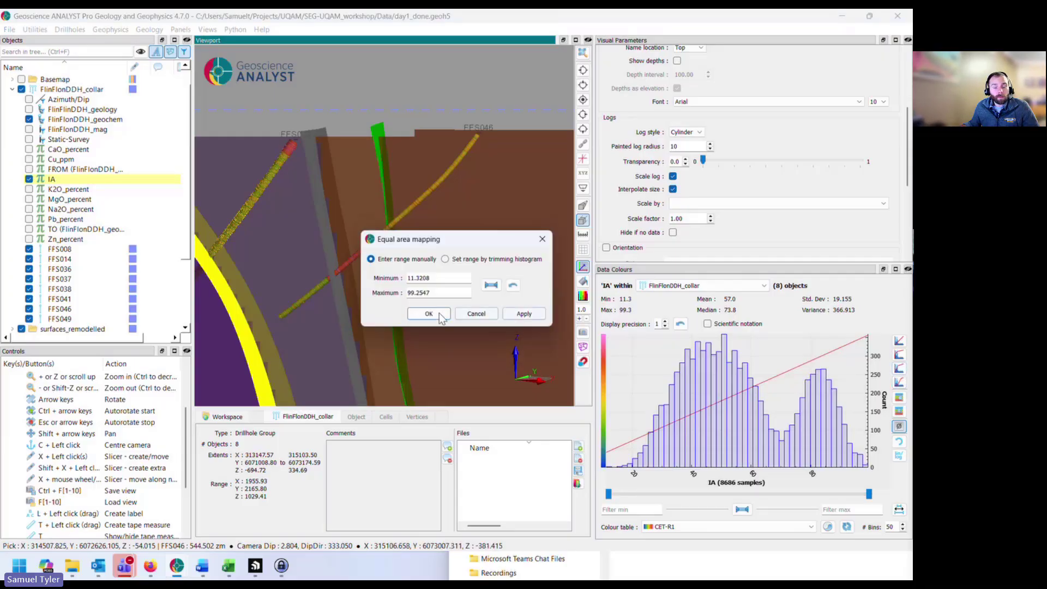
left_click(420, 309)
left_click_drag(359, 285, 362, 249)
scroll(378, 251, "down", 3)
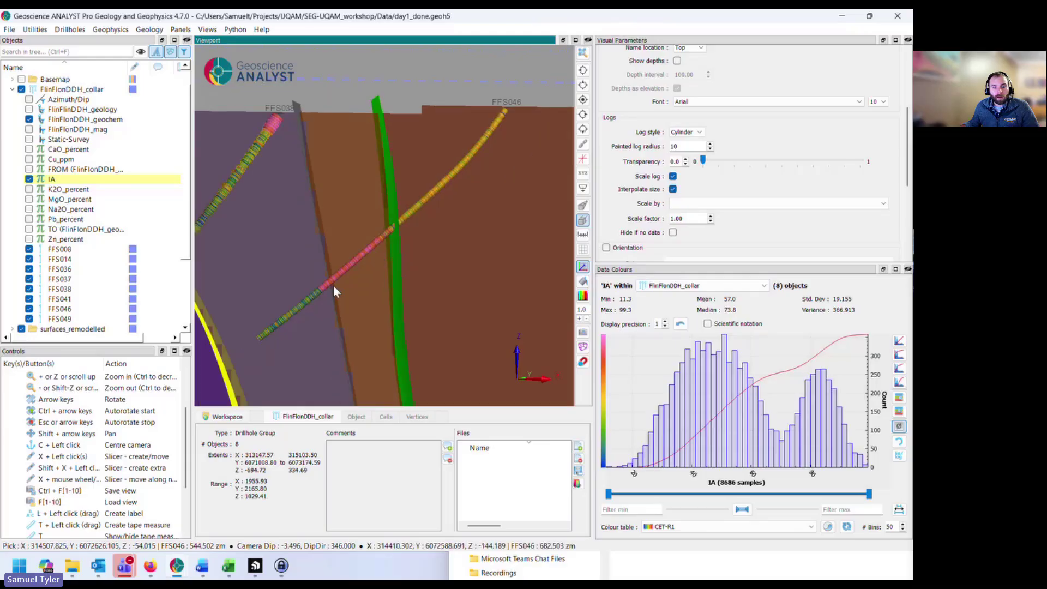
Turn off log scaling for FlinFlonDDH_collar and apply a linear colour mapping to IA from 0 to 100
left_click(52, 90)
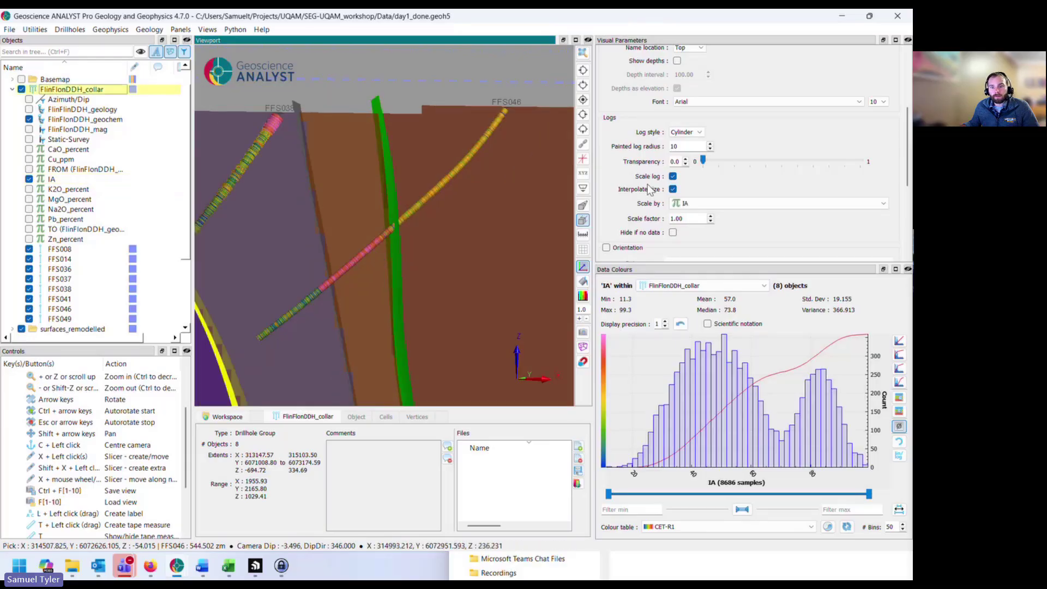
left_click(673, 176)
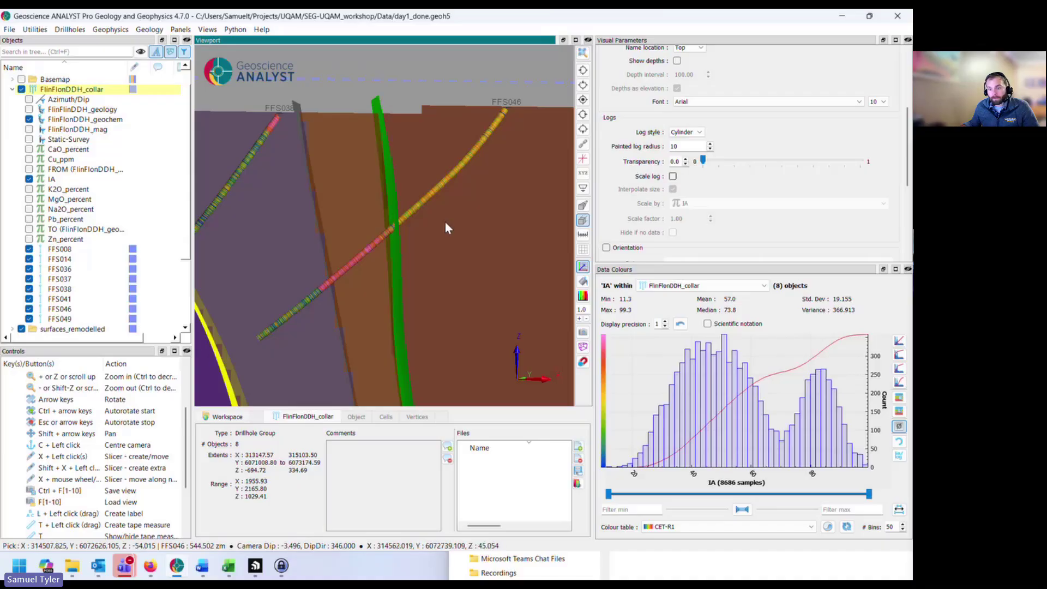
left_click(900, 341)
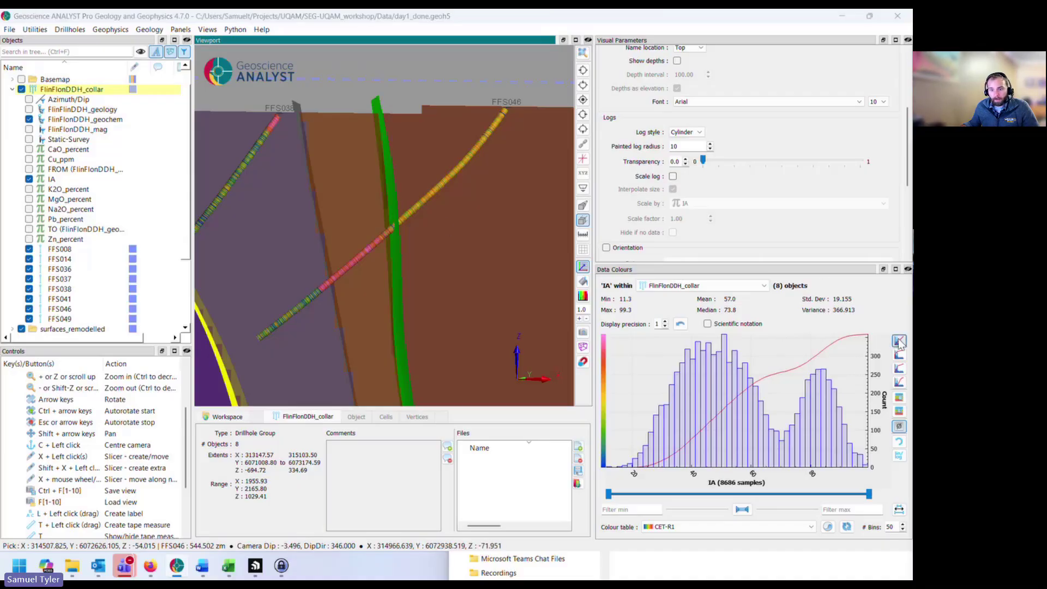
double_click(413, 278)
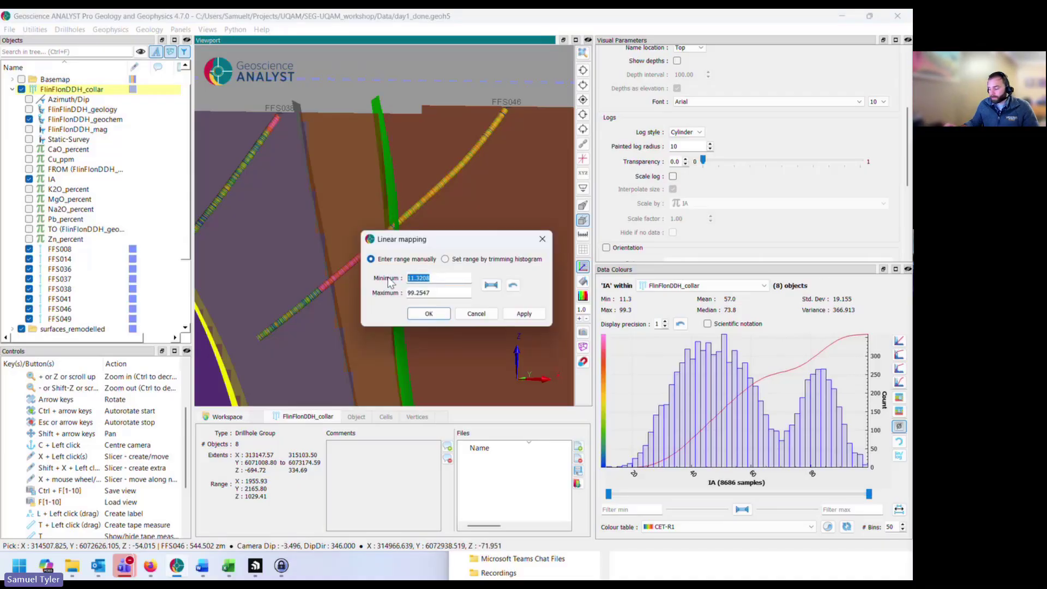
type("0")
key("Tab")
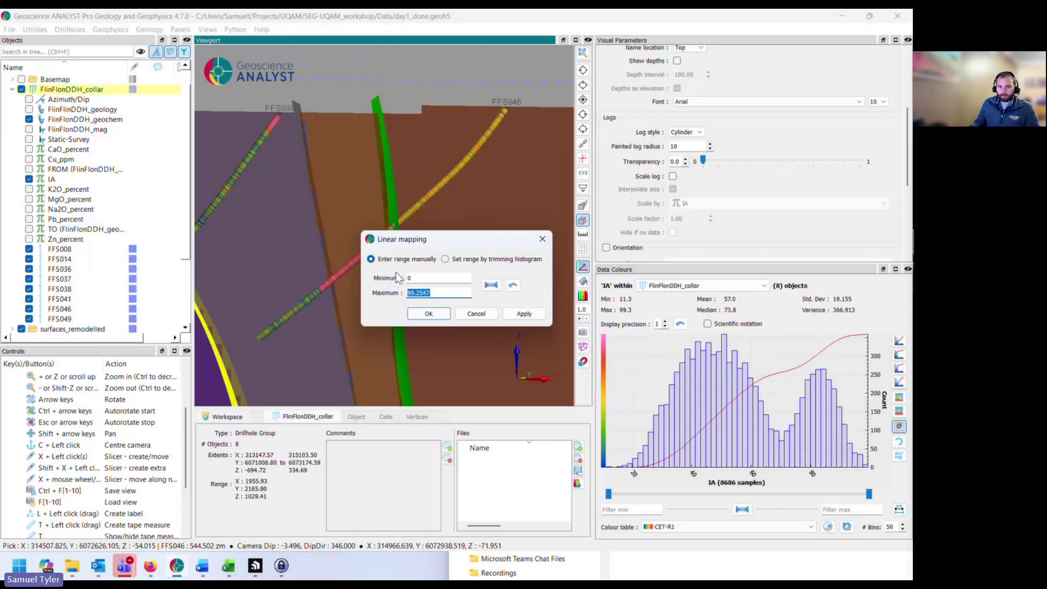
type("100")
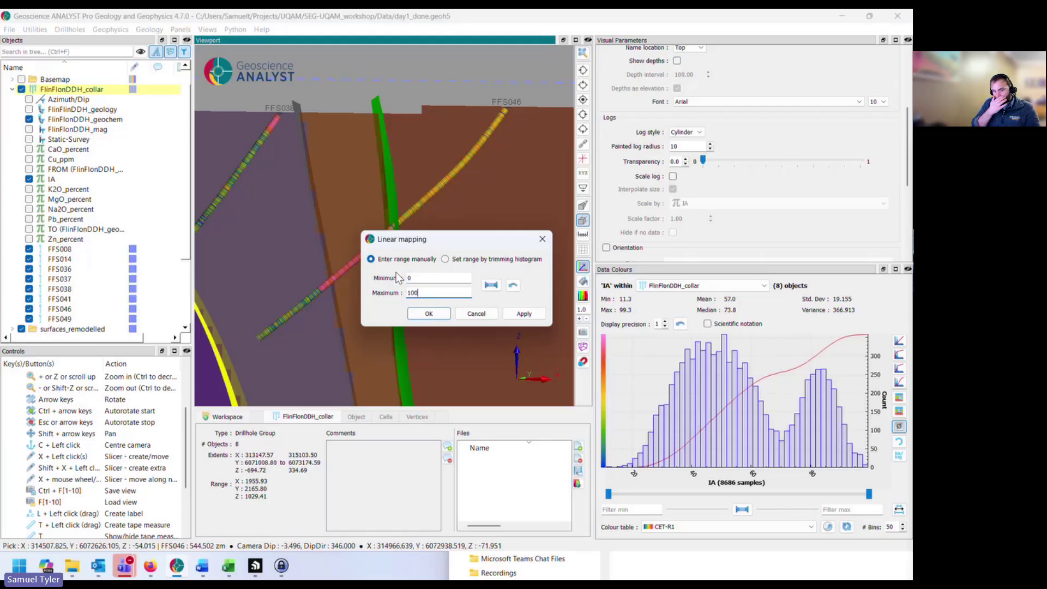
left_click(441, 313)
Turn on log scaling by IA for FlinFlonDDH_collar and view FFS046 where it crosses the green surface
left_click(673, 176)
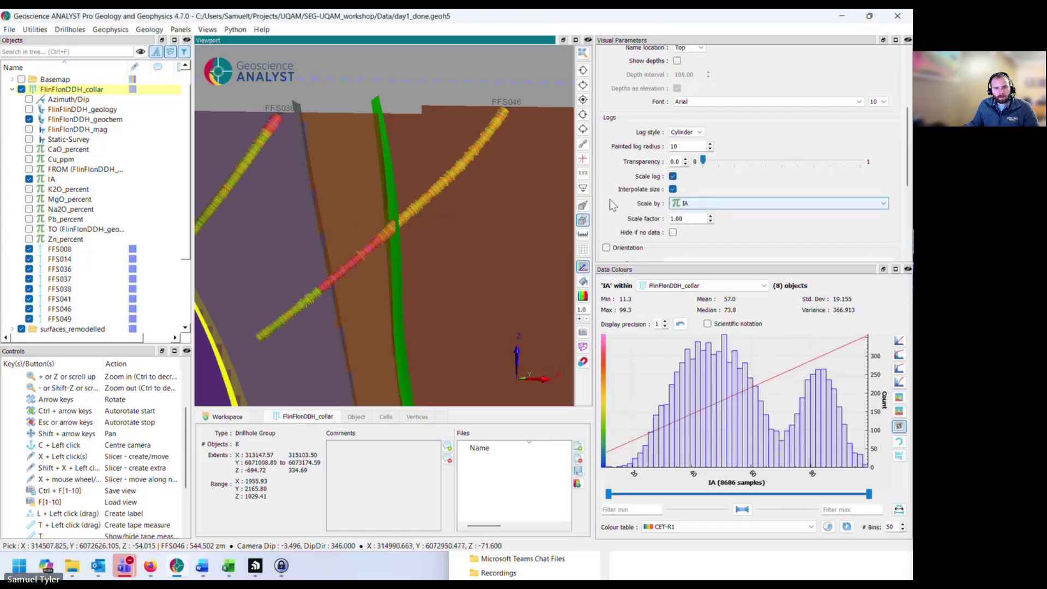
scroll(521, 222, "up", 5)
mouse_move(518, 227)
left_mouse_down()
mouse_move(493, 243)
mouse_move(506, 239)
left_mouse_up()
scroll(505, 244, "down", 3)
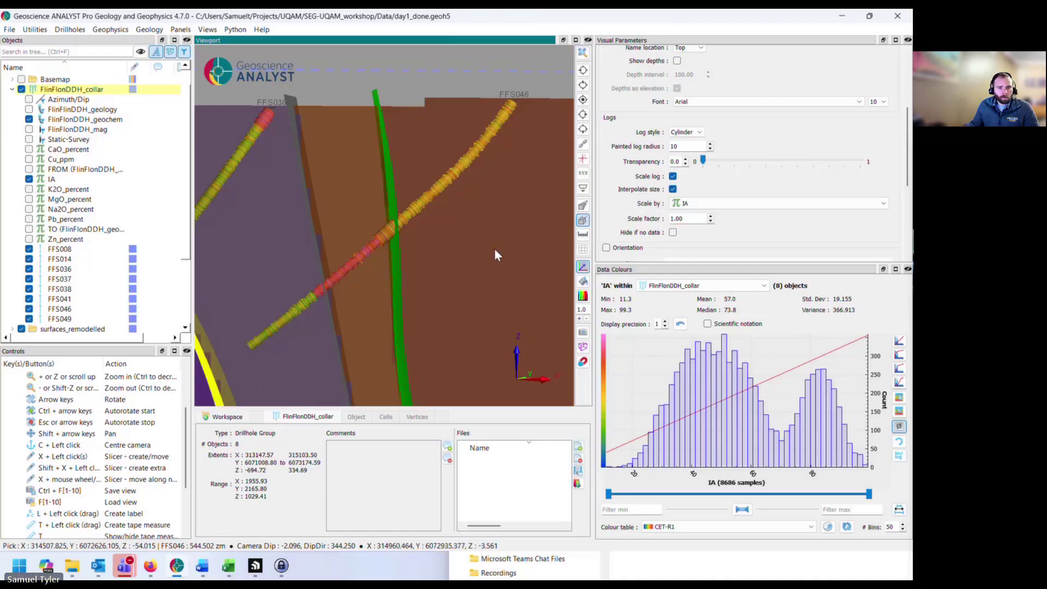
left_click_drag(494, 248, 396, 242)
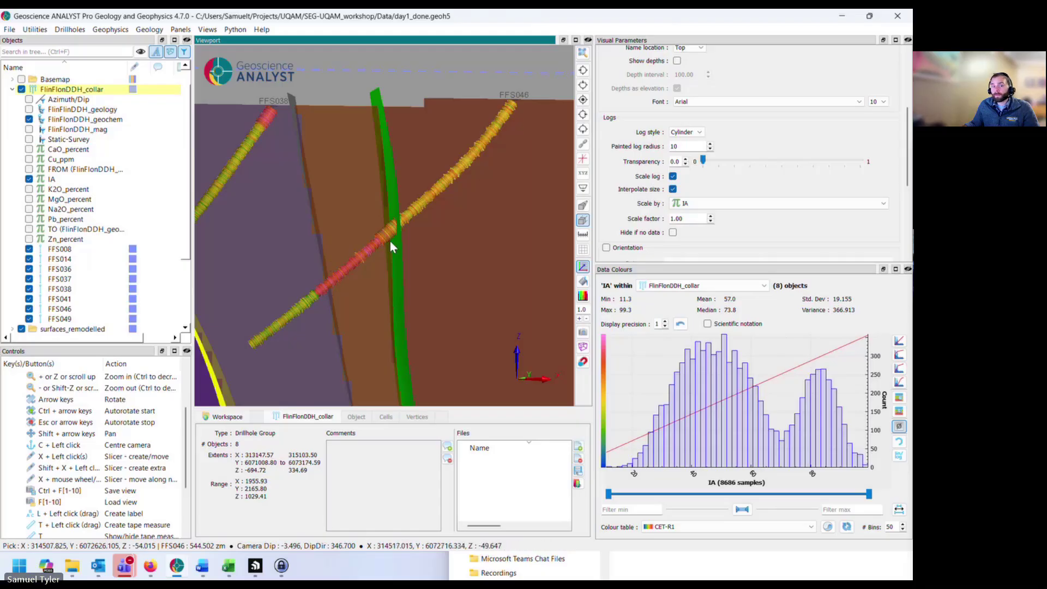
scroll(393, 240, "down", 2)
left_click_drag(434, 257, 430, 260)
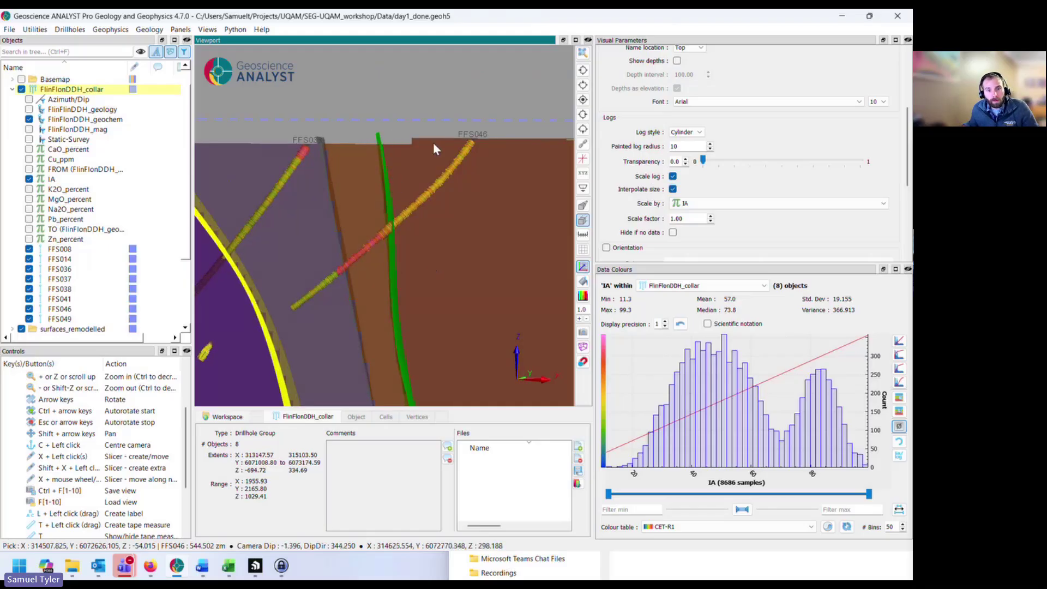
Select Slicer 3 and align the camera perpendicular to its plane
left_click(412, 117)
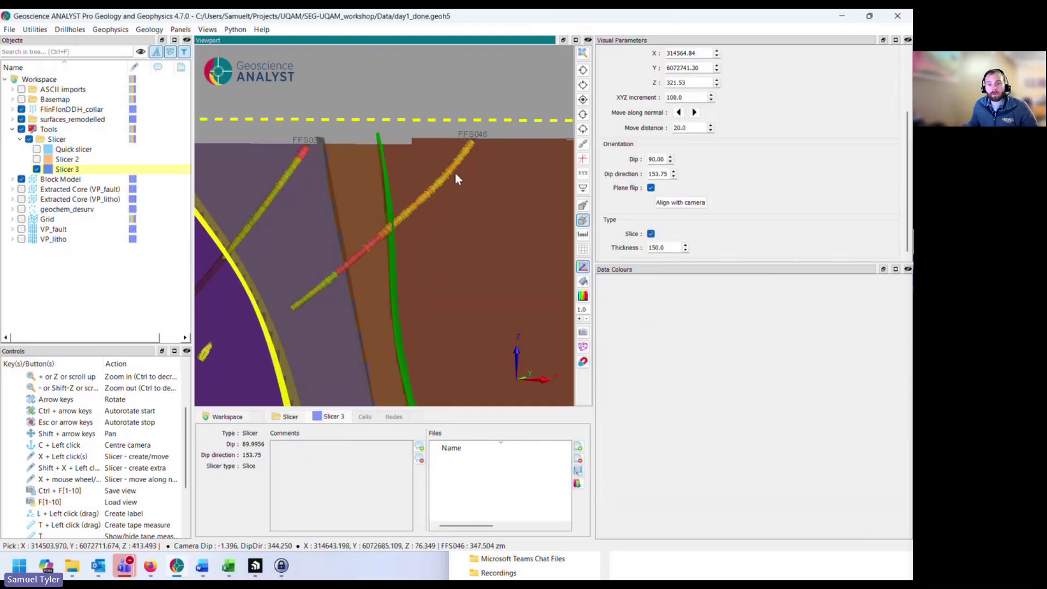
scroll(473, 171, "down", 2)
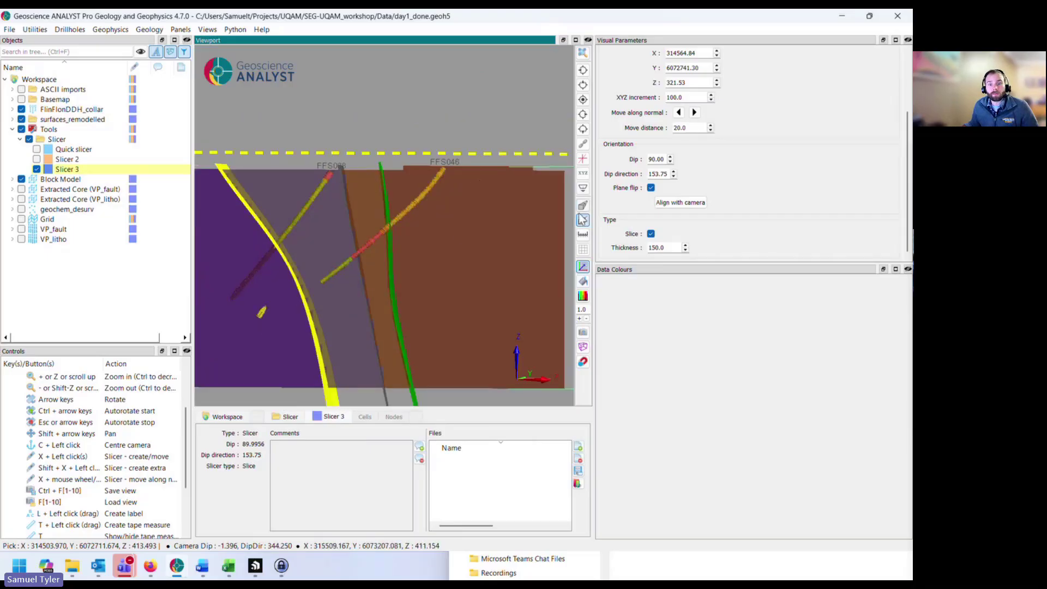
left_click(583, 188)
left_click(583, 188)
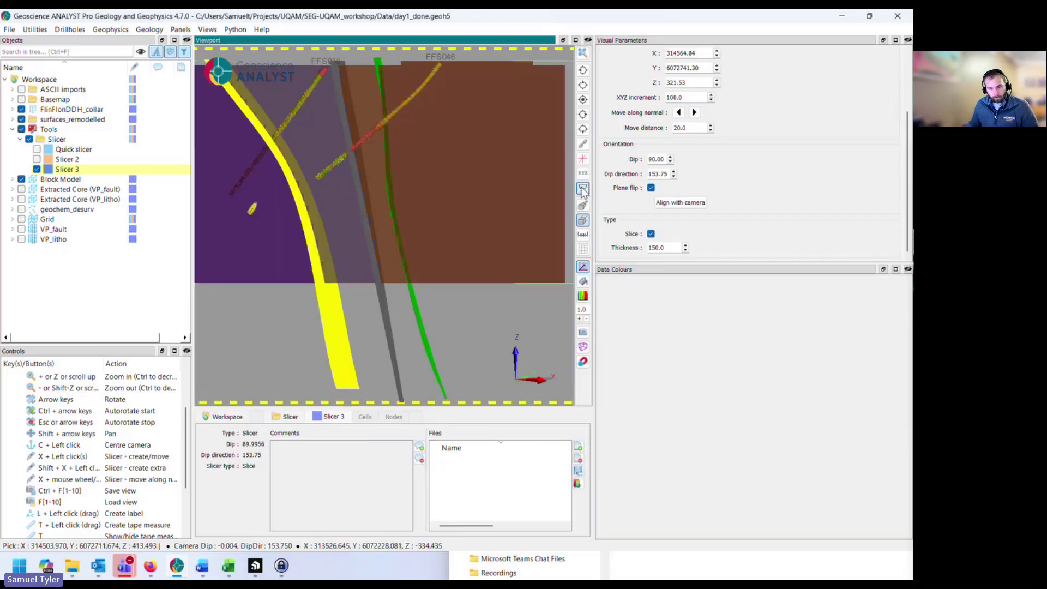
Move Slicer 3 along its normal to the section containing FFS049 and inspect where the hole crosses the green surface
middle_click_drag(391, 169, 394, 253)
scroll(430, 242, "down", 20)
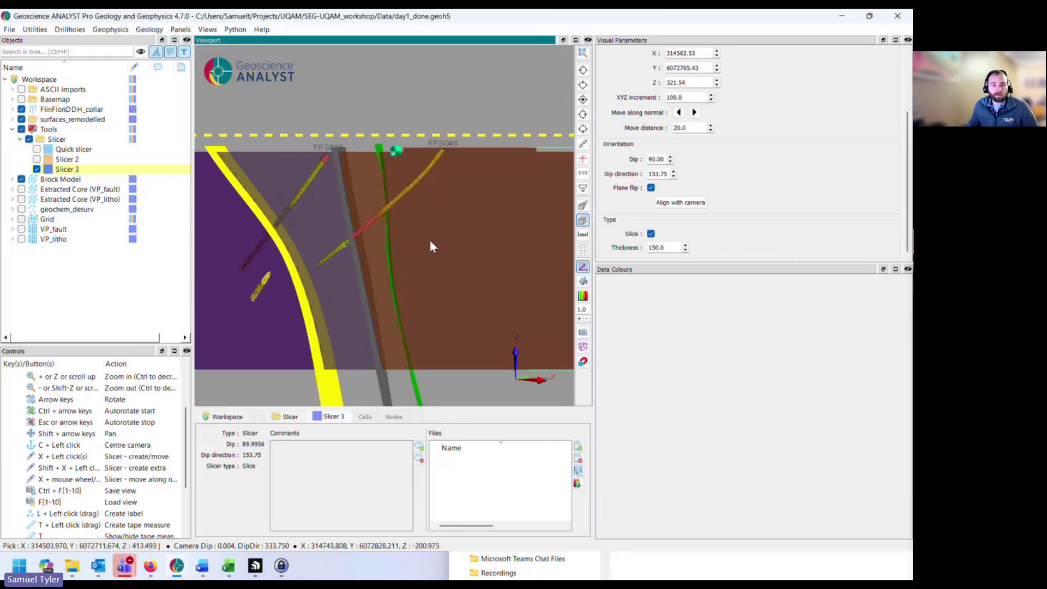
scroll(430, 242, "down", 8)
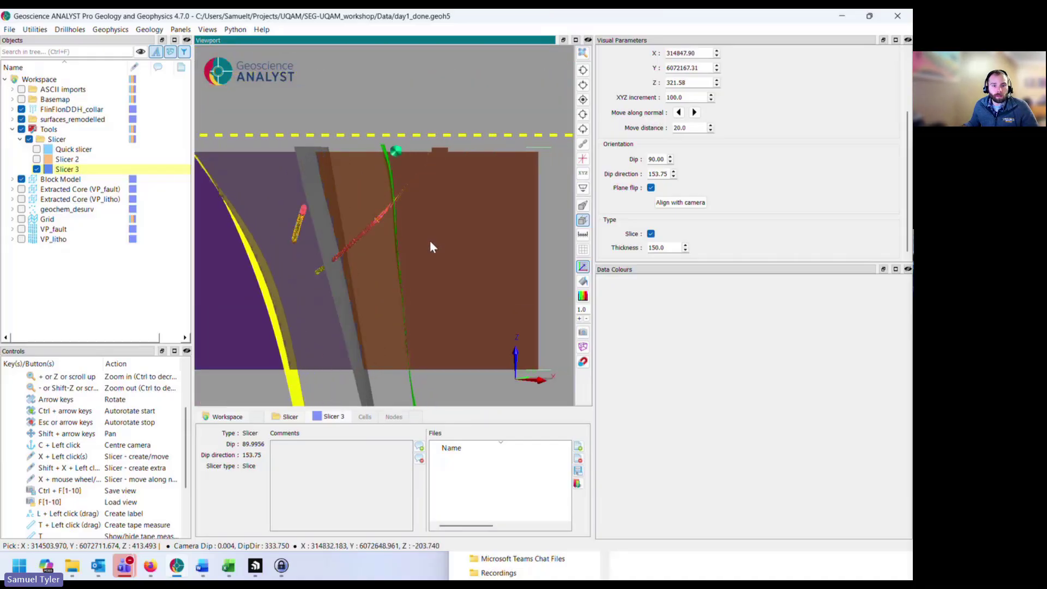
scroll(431, 243, "down", 2)
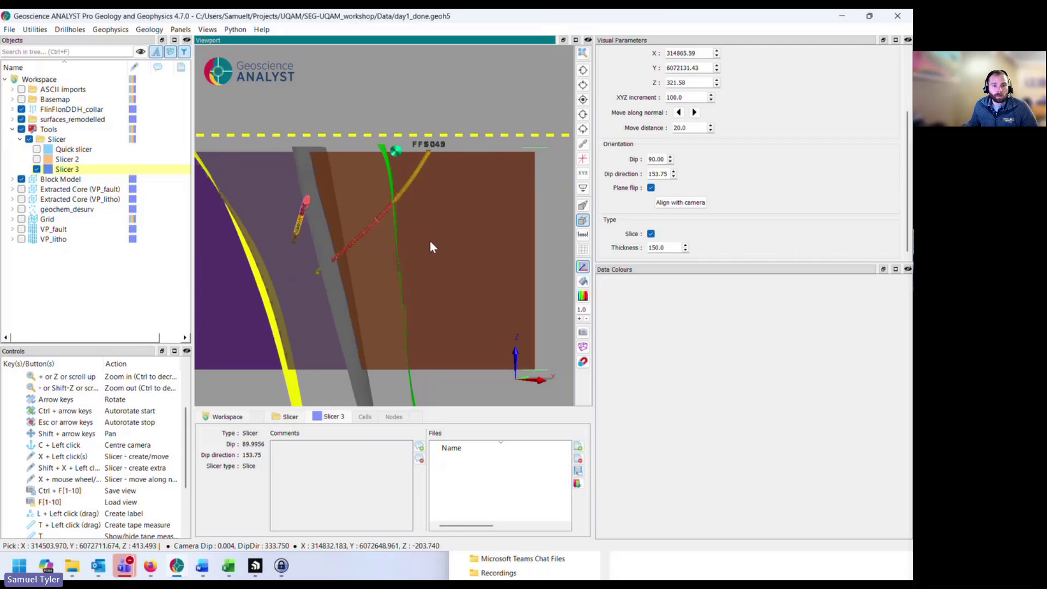
scroll(372, 244, "up", 4)
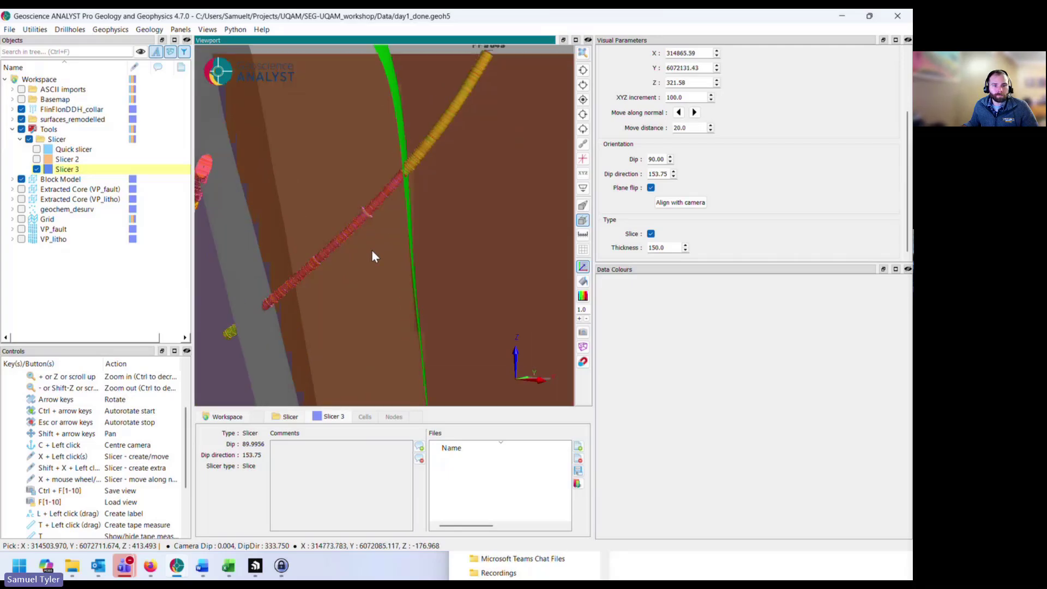
left_click_drag(371, 250, 381, 248)
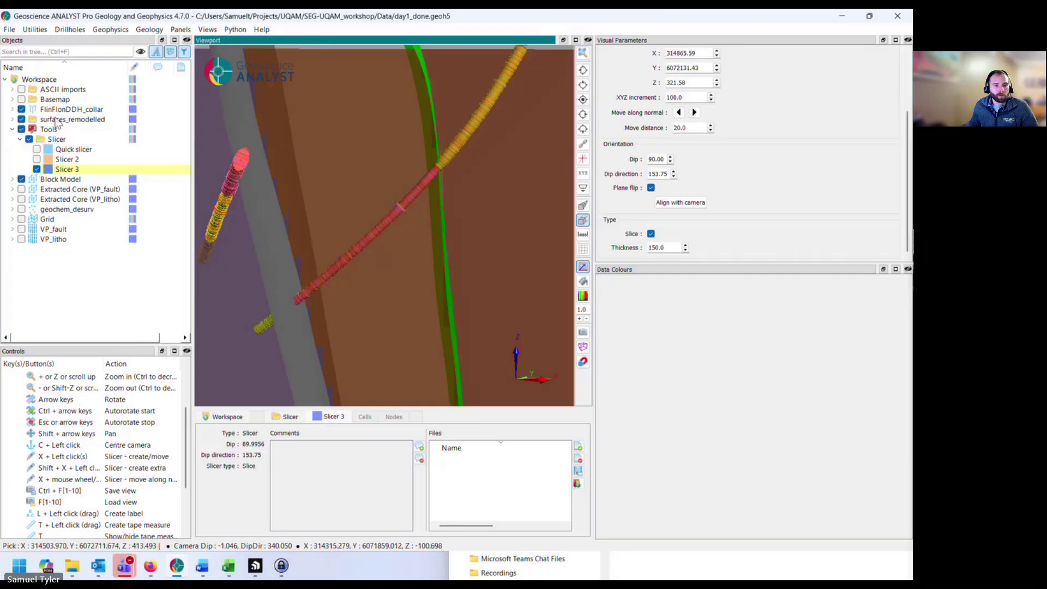
Turn off log scaling for FlinFlonDDH_collar and view the IA colours of FFS049 against the surfaces
left_click(453, 148)
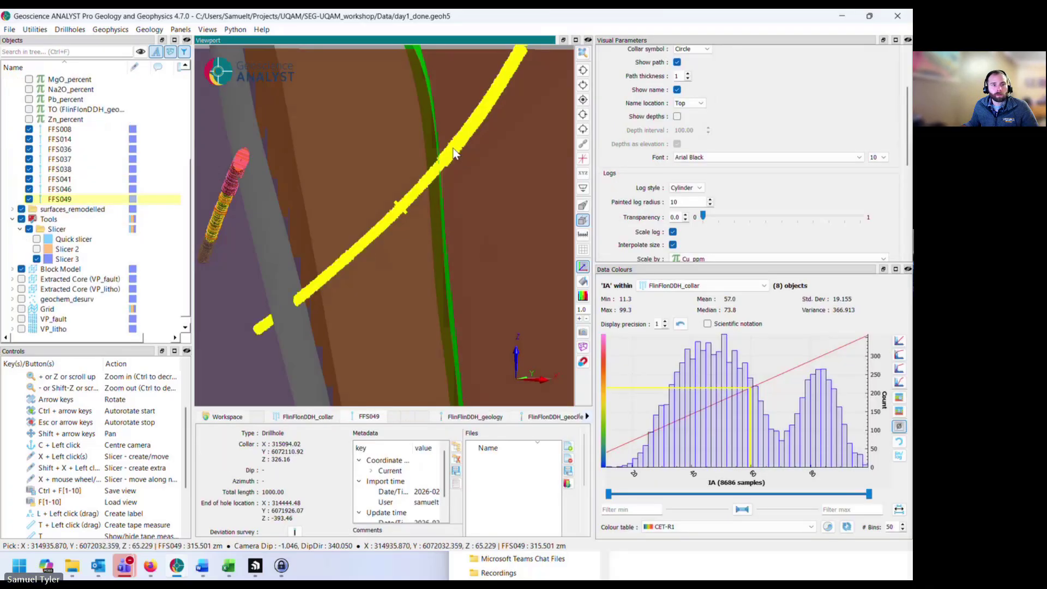
scroll(75, 134, "up", 5)
left_click(67, 109)
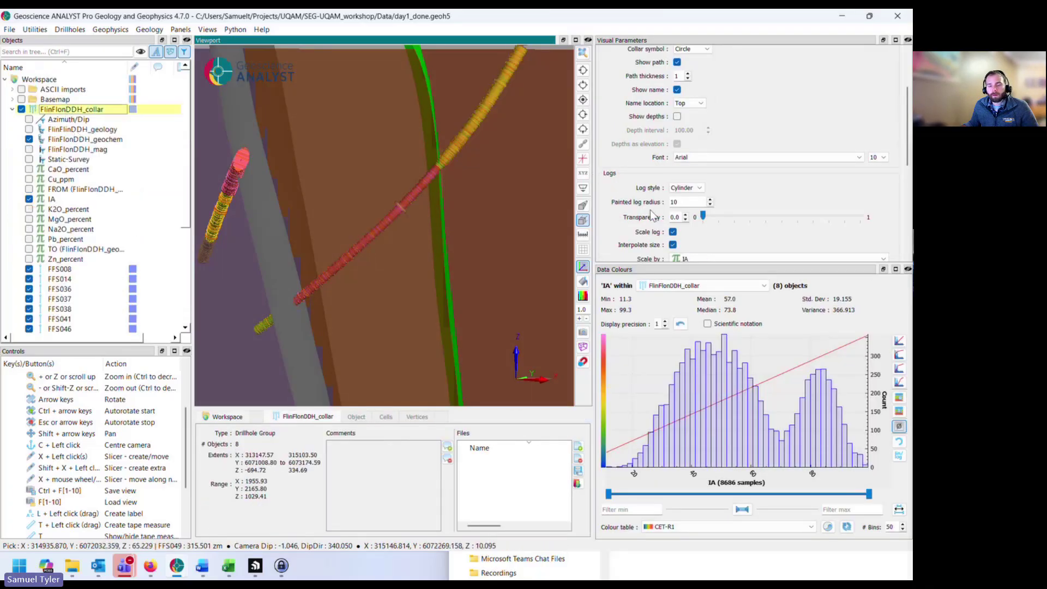
left_click(673, 231)
scroll(469, 236, "down", 2)
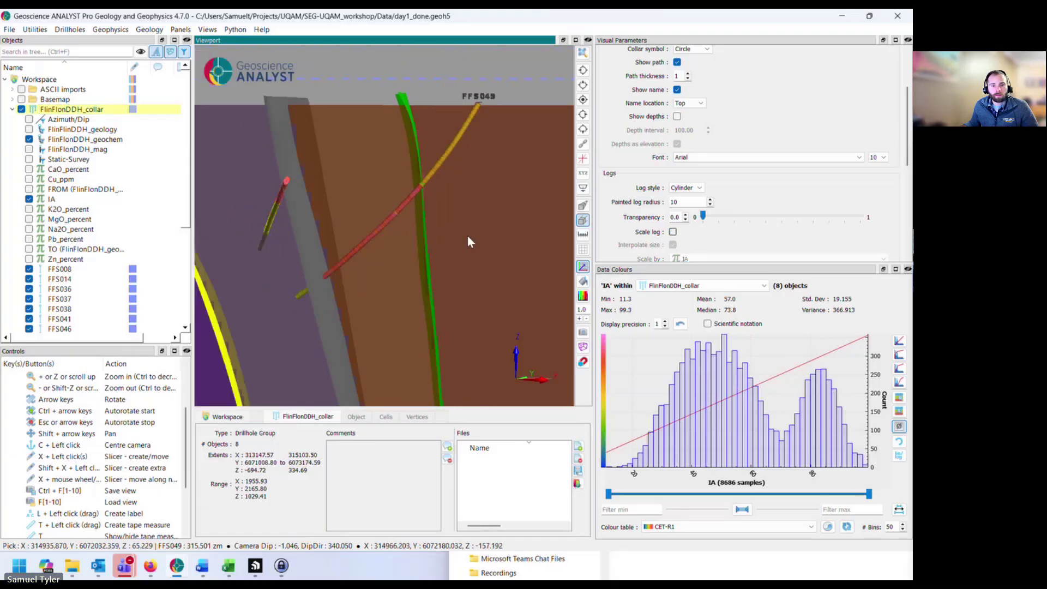
left_click_drag(435, 241, 450, 236)
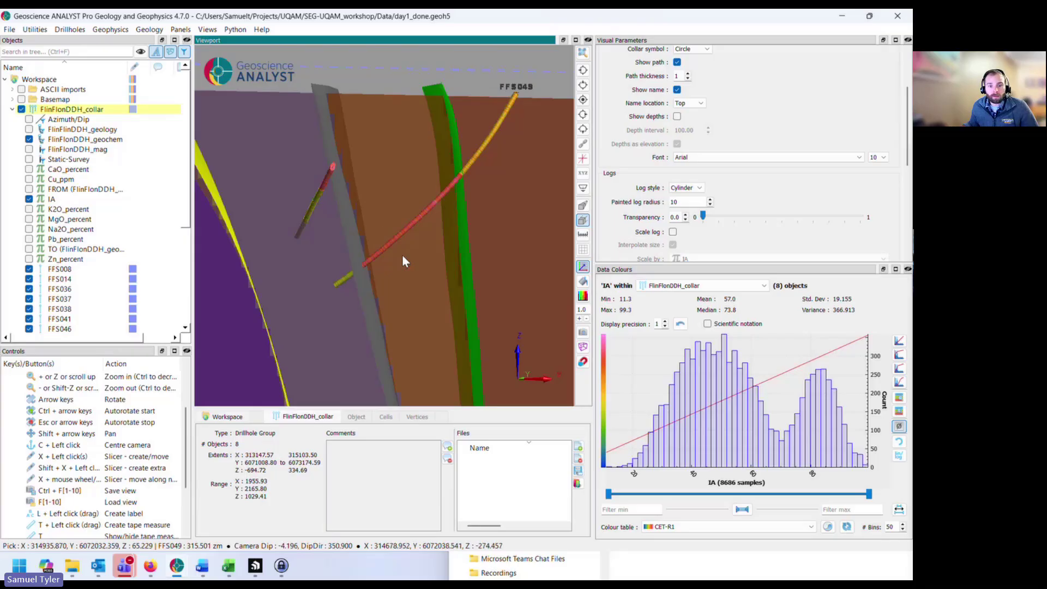
scroll(403, 262, "down", 1)
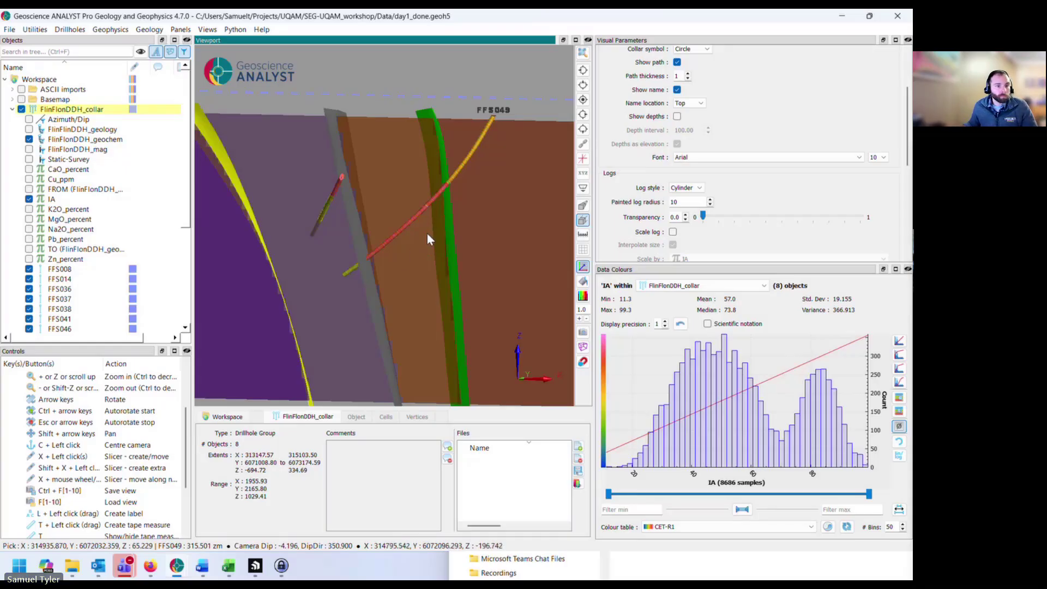
left_click_drag(427, 232, 417, 211)
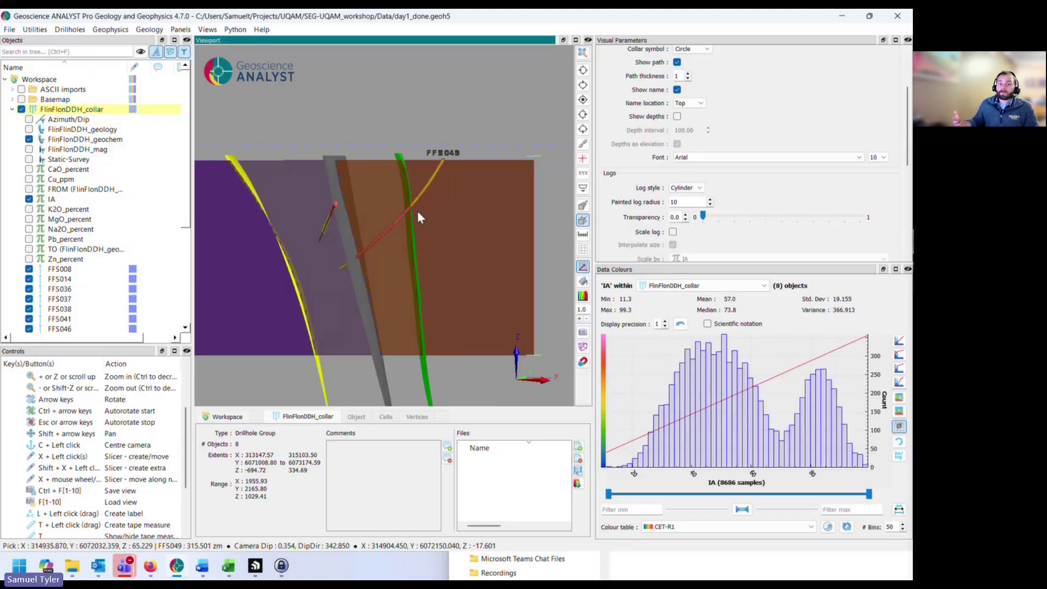
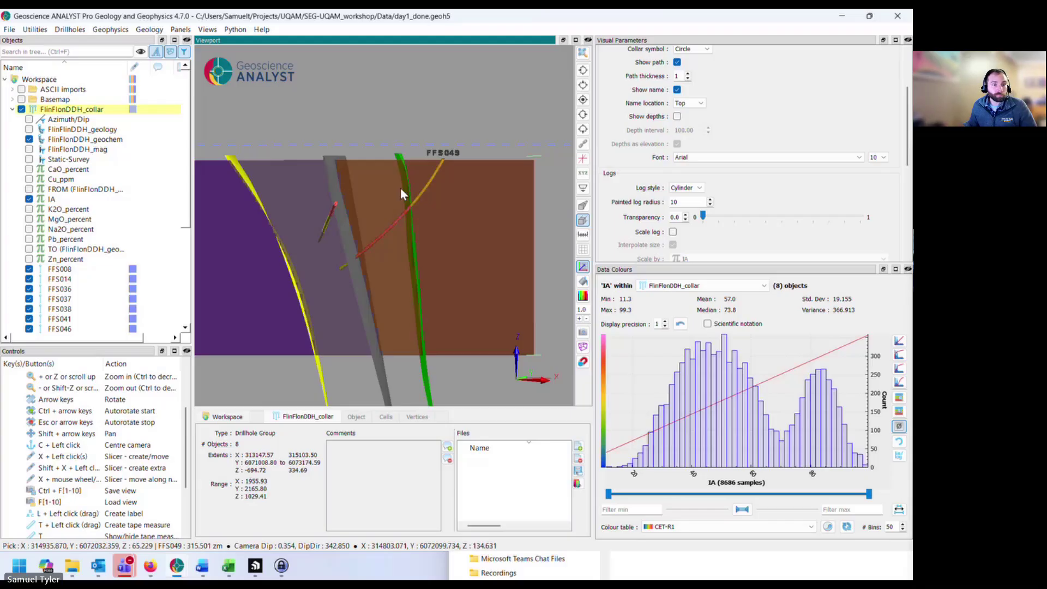
Collapse the expanded object groups and hide Tools, surfaces_remodelled and FlinFlonDDH_collar, leaving only Block Model displayed
left_click(12, 109)
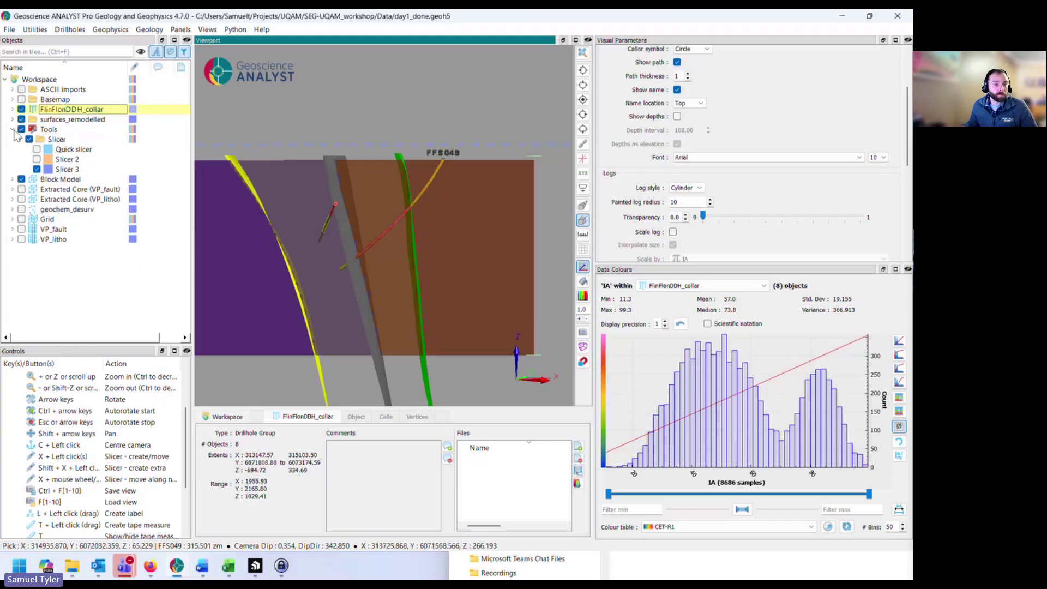
left_click(13, 129)
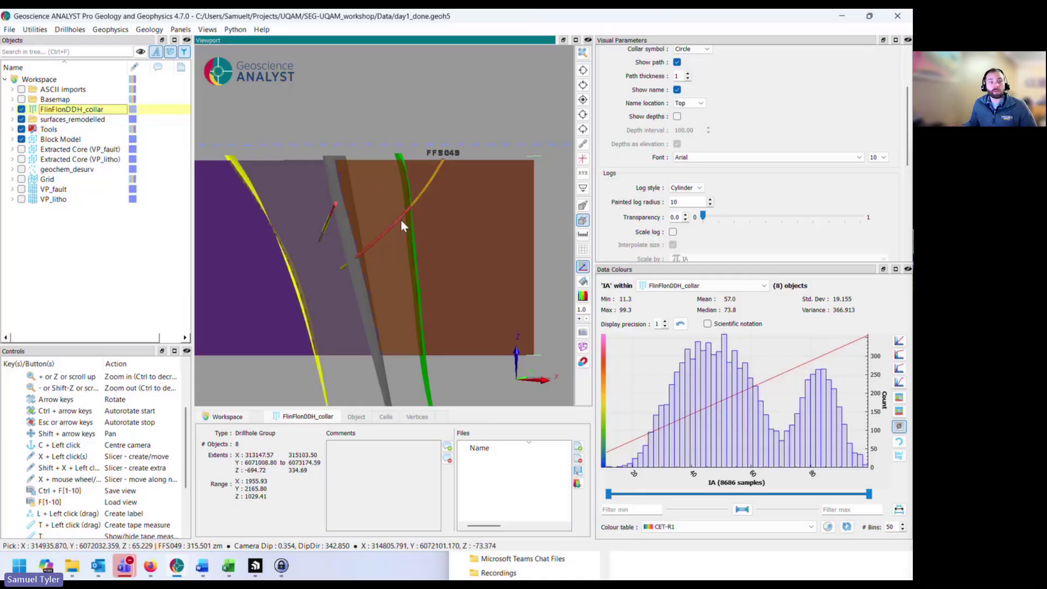
scroll(380, 214, "down", 2)
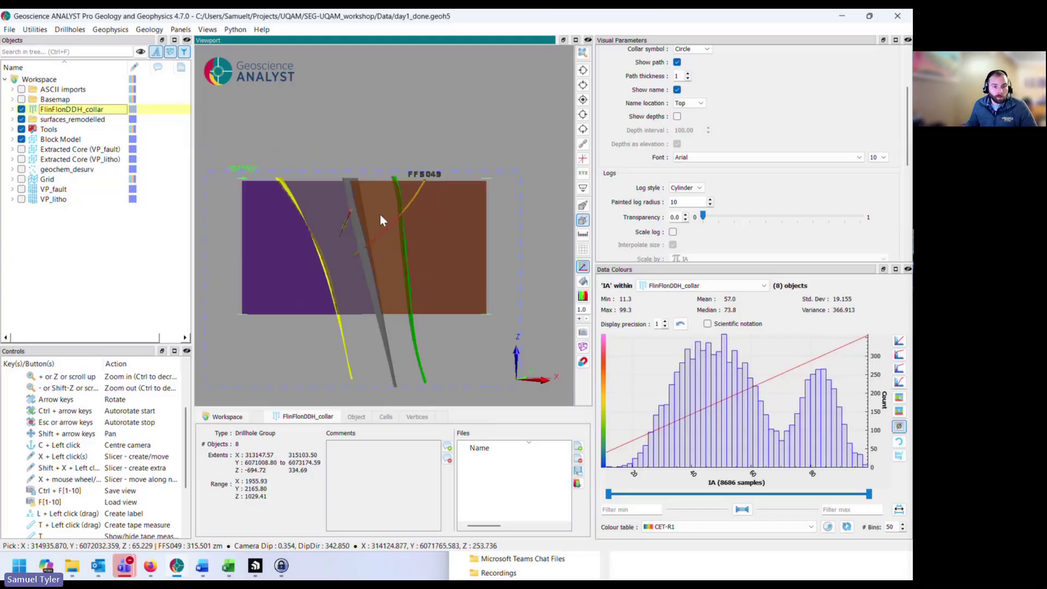
left_click_drag(372, 235, 423, 251)
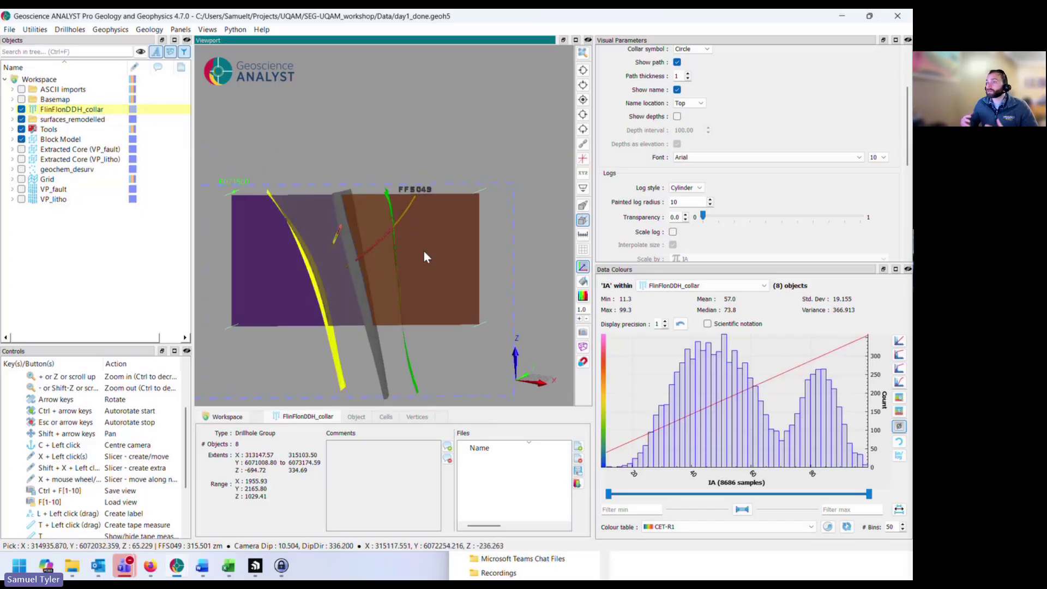
left_click(21, 129)
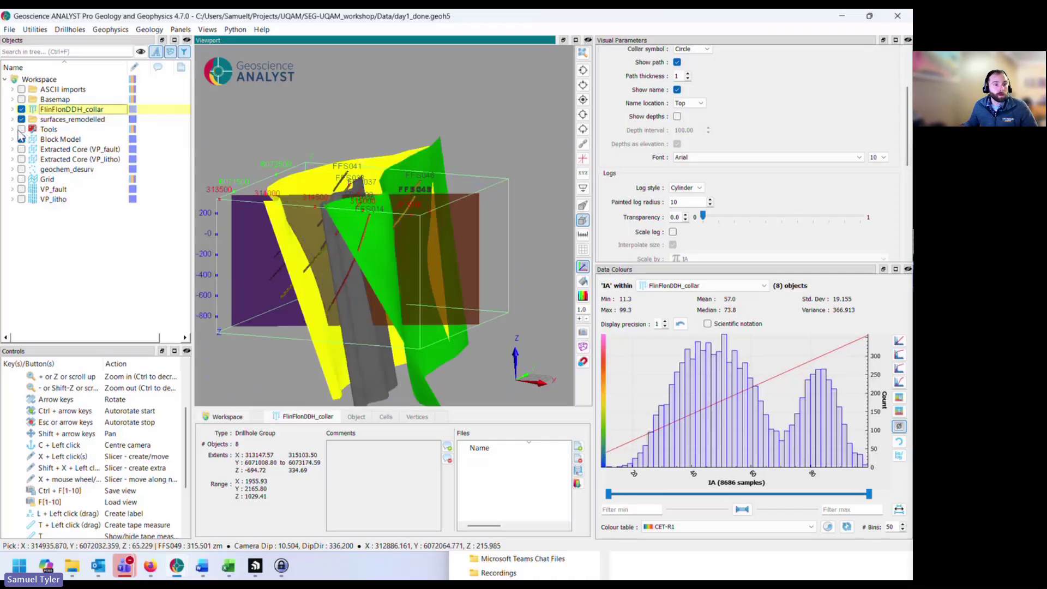
left_click(21, 139)
left_click(13, 120)
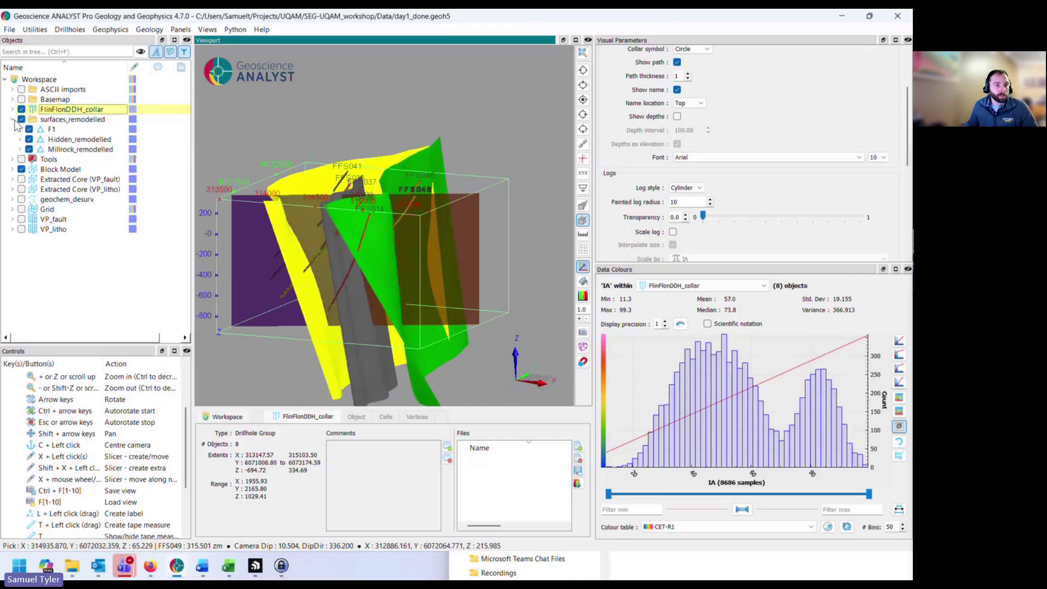
left_click(14, 120)
left_click(22, 120)
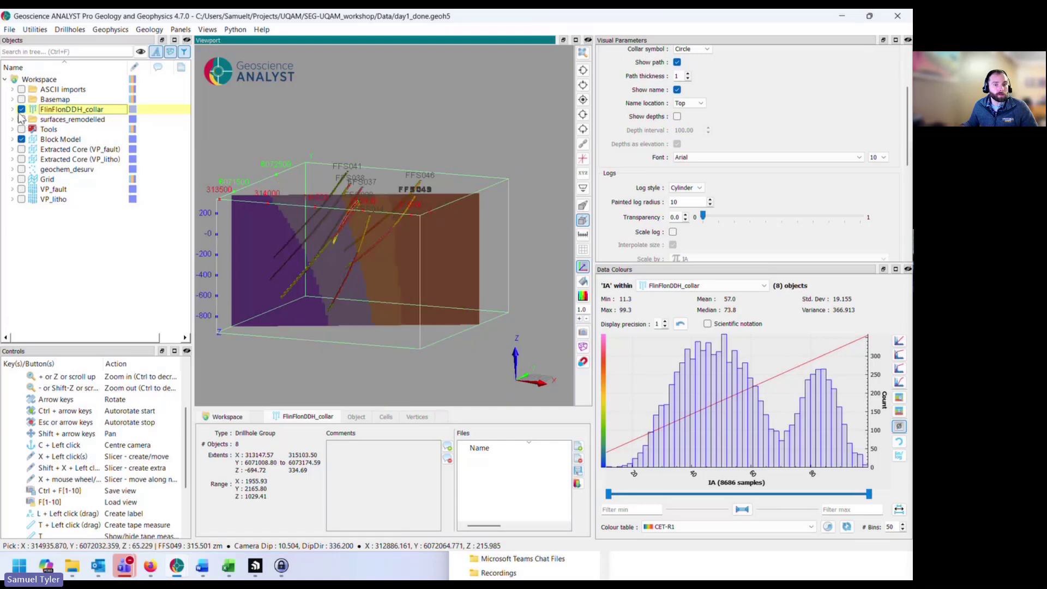
left_click(21, 109)
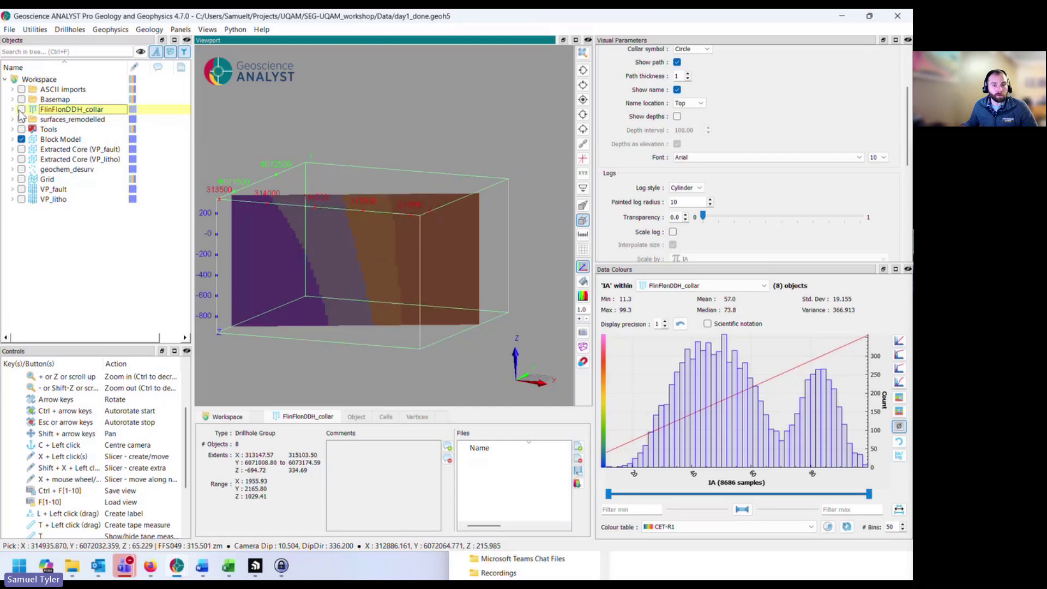
Turn off data blending for Block Model and set its transparency to 0.0
left_click(13, 139)
left_click(45, 141)
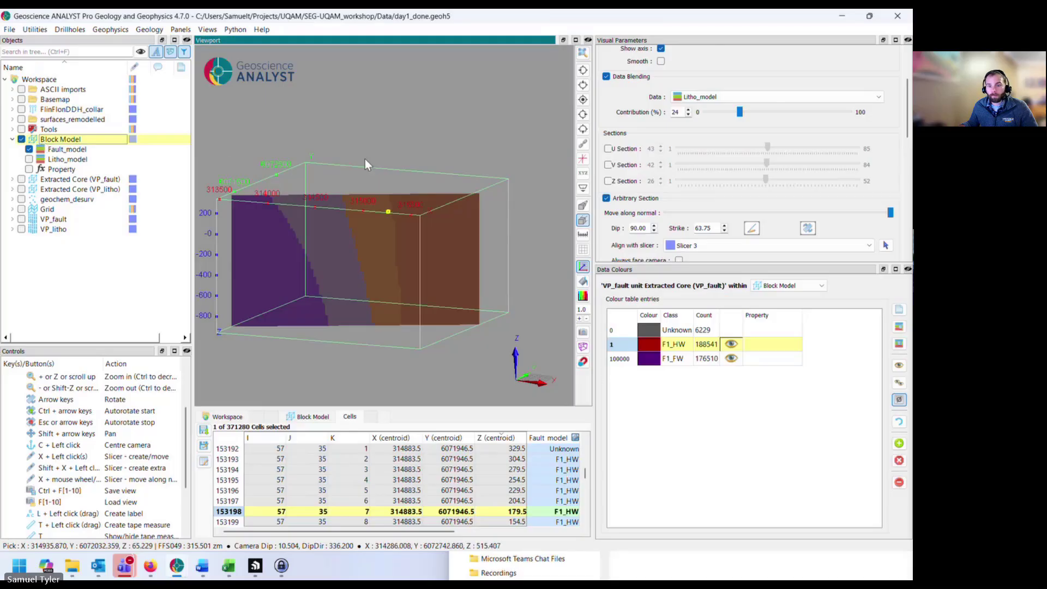
scroll(624, 158, "up", 1)
left_click(606, 105)
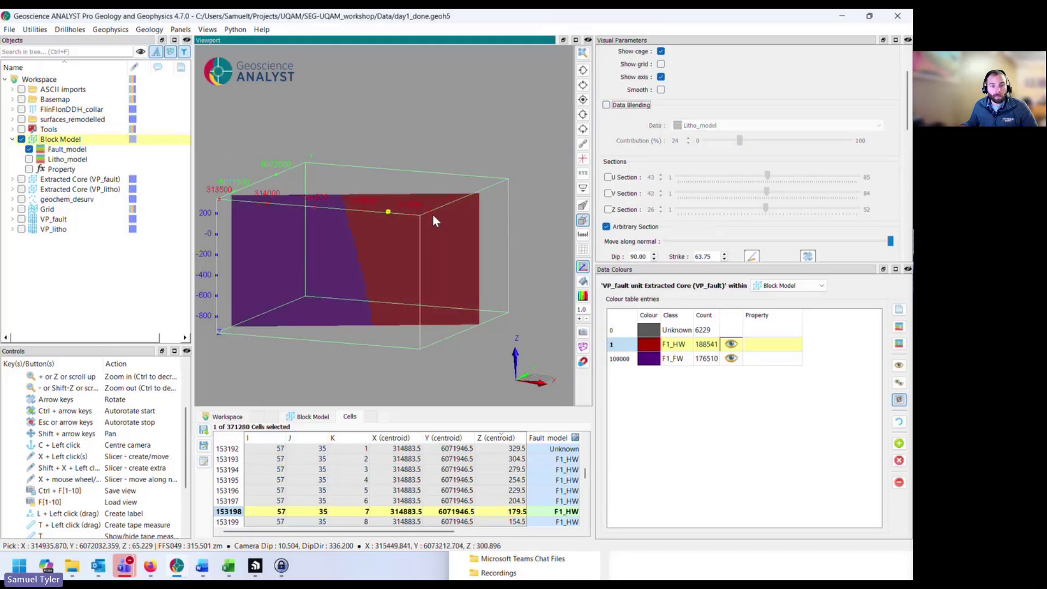
left_click_drag(433, 214, 366, 249)
scroll(666, 121, "up", 3)
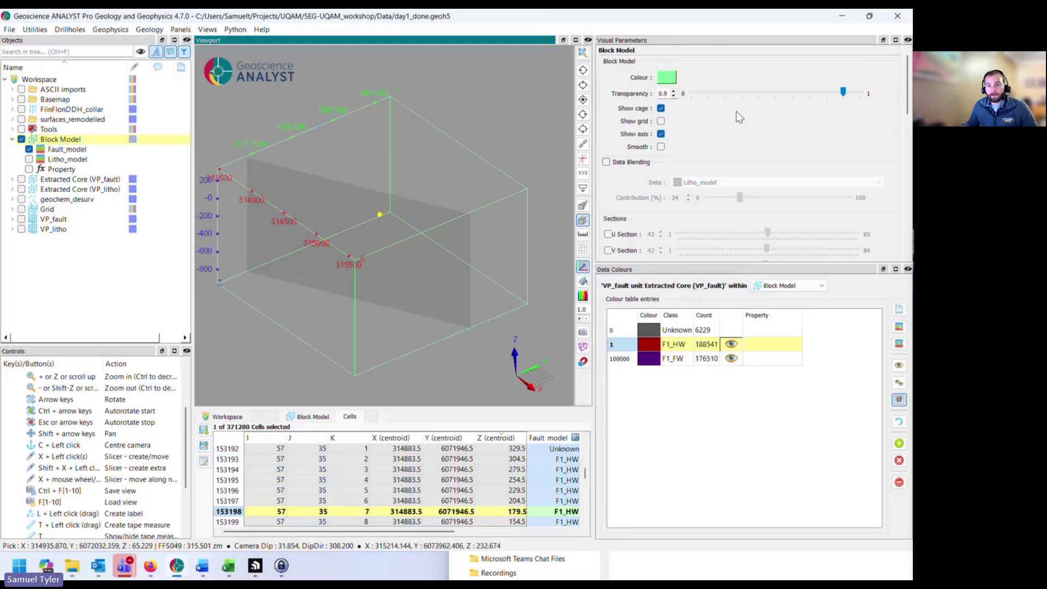
left_click_drag(843, 93, 691, 93)
Examine the Fault_model section and the class list of Litho_model in Block Model
mouse_move(452, 216)
left_mouse_down()
mouse_move(368, 221)
mouse_move(443, 213)
left_mouse_up()
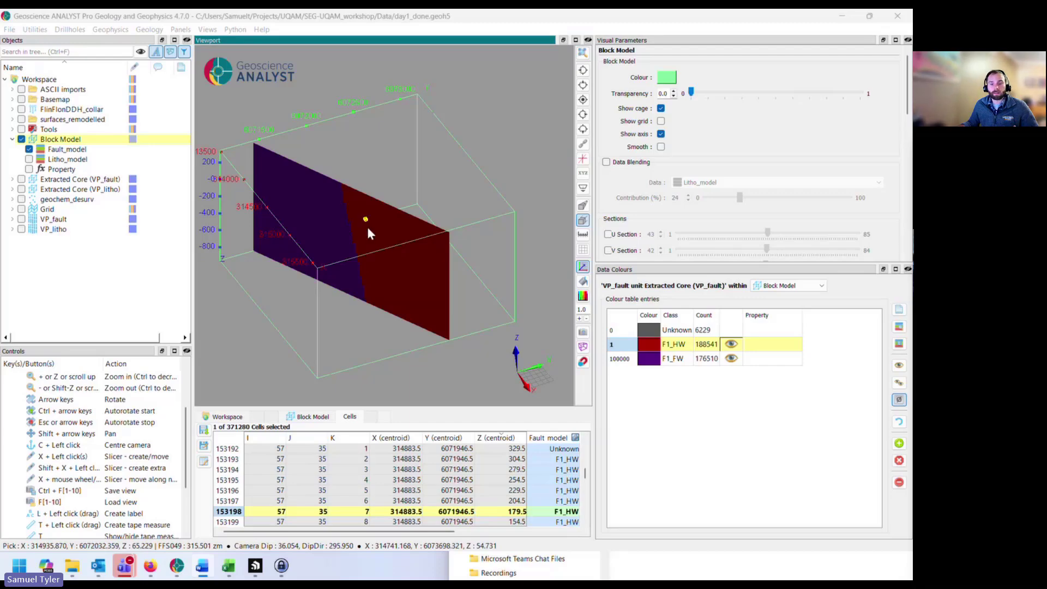
left_click_drag(365, 224, 385, 212)
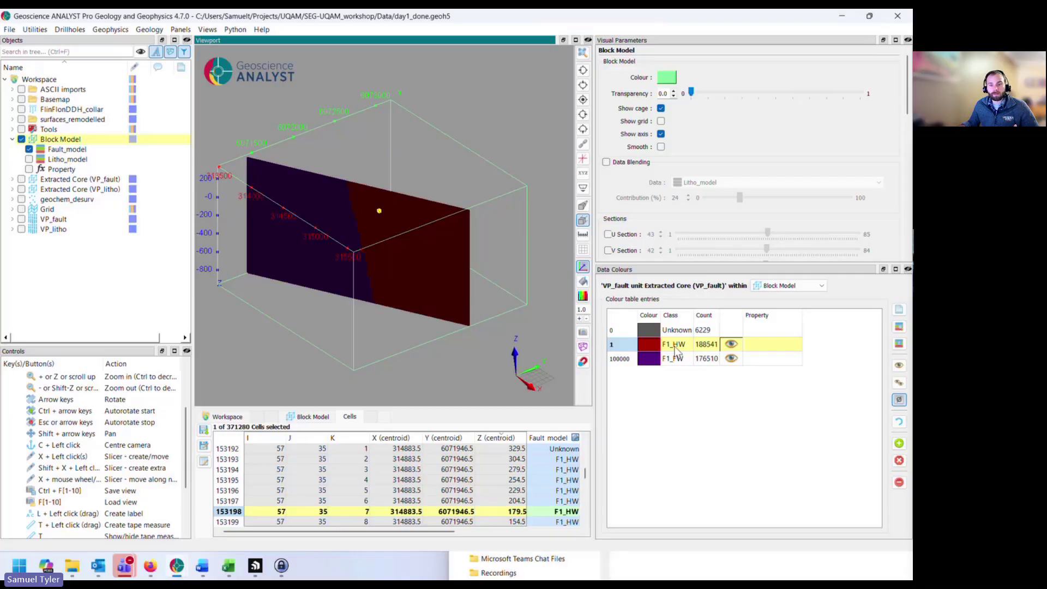
left_click(61, 159)
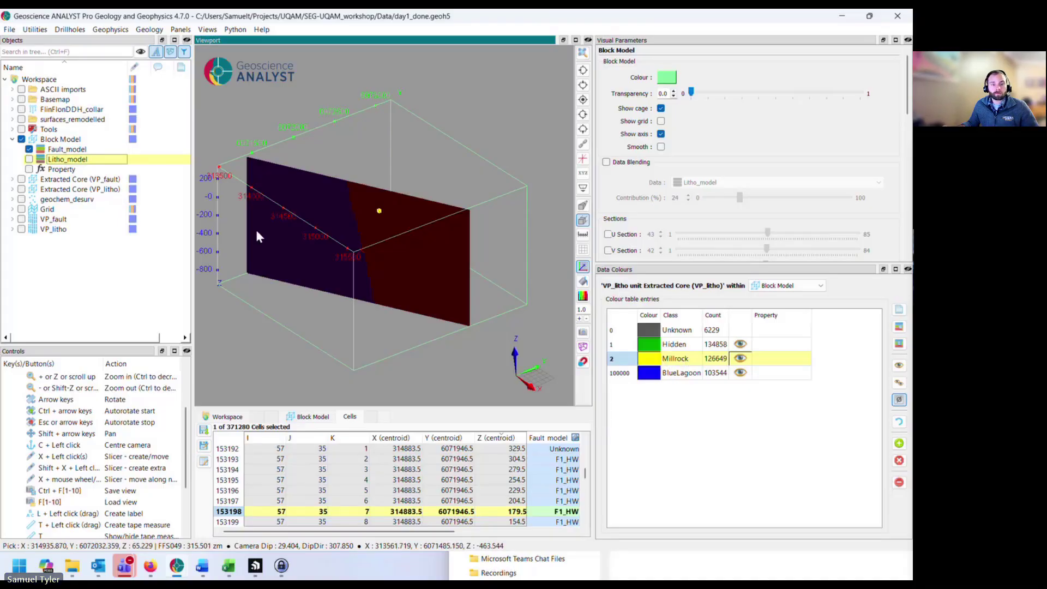
left_click_drag(332, 244, 496, 258)
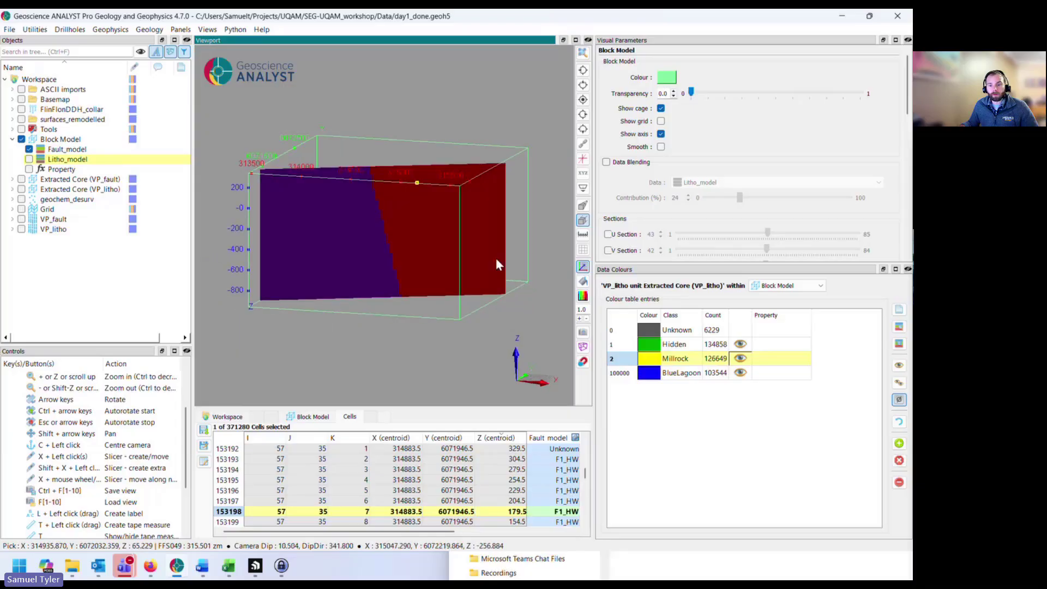
Lower the dip of Block Model's arbitrary section to 88 and turn the section off
scroll(633, 180, "down", 6)
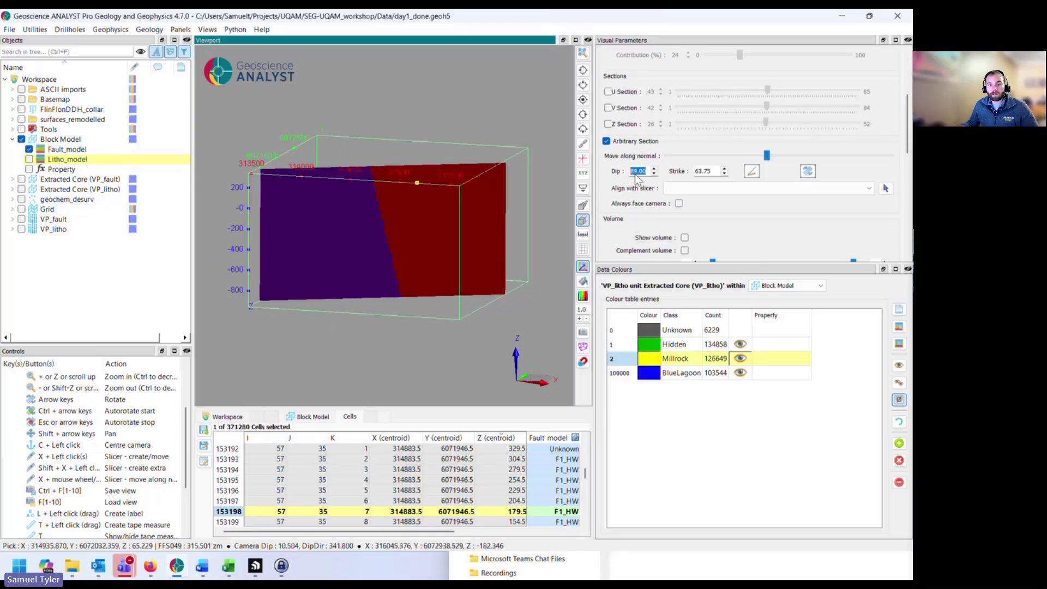
left_click(654, 174)
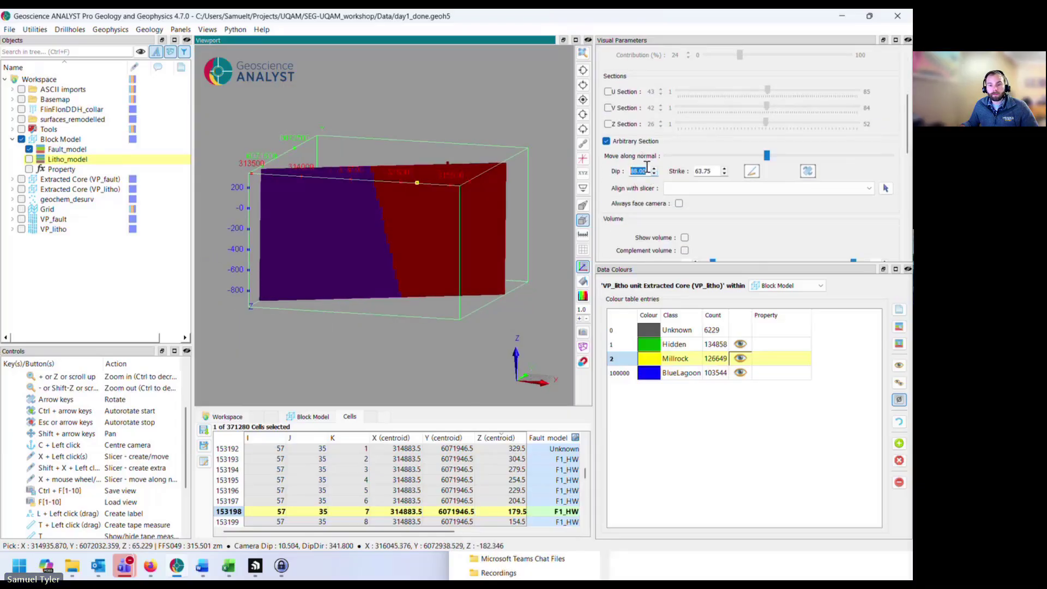
left_click(615, 142)
Enable isovalues on Block Model using the Litho_model Millrock class and pick cells in the red F1_HW part
scroll(613, 174, "down", 10)
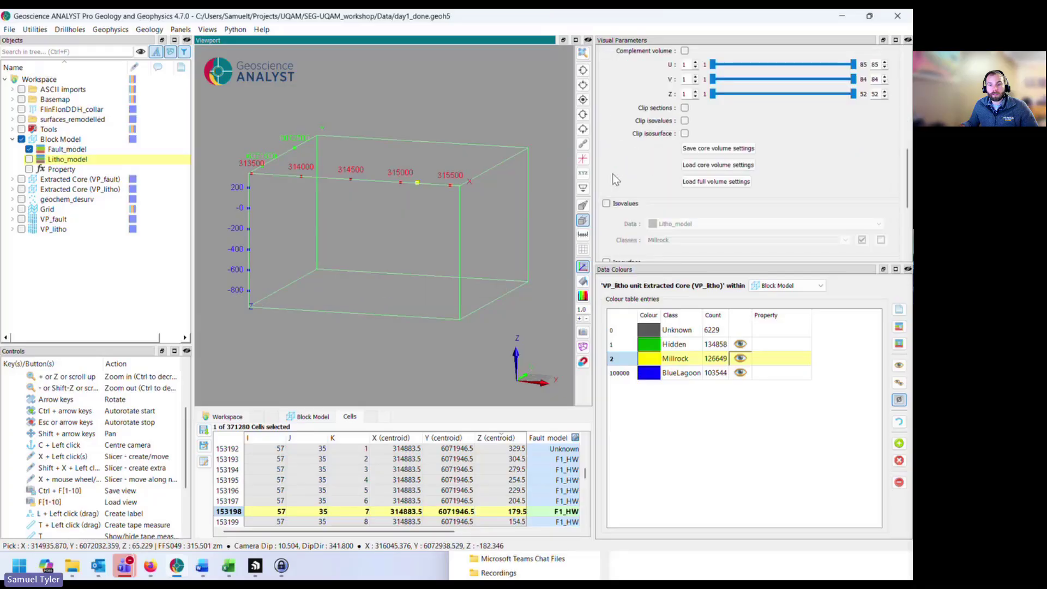
left_click(613, 175)
left_click_drag(448, 196, 469, 281)
left_click(411, 223)
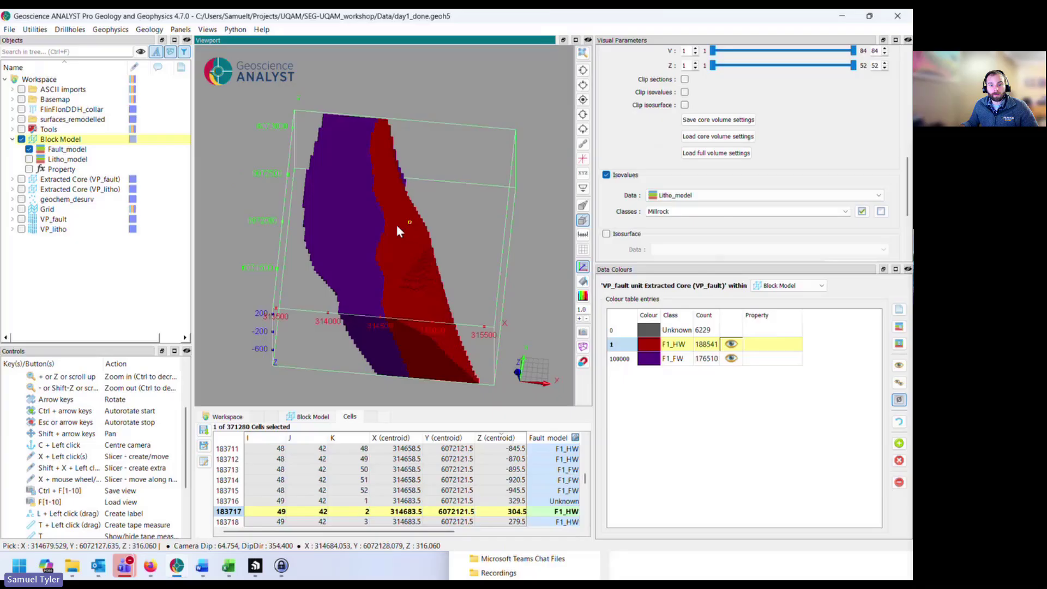
left_click(407, 241)
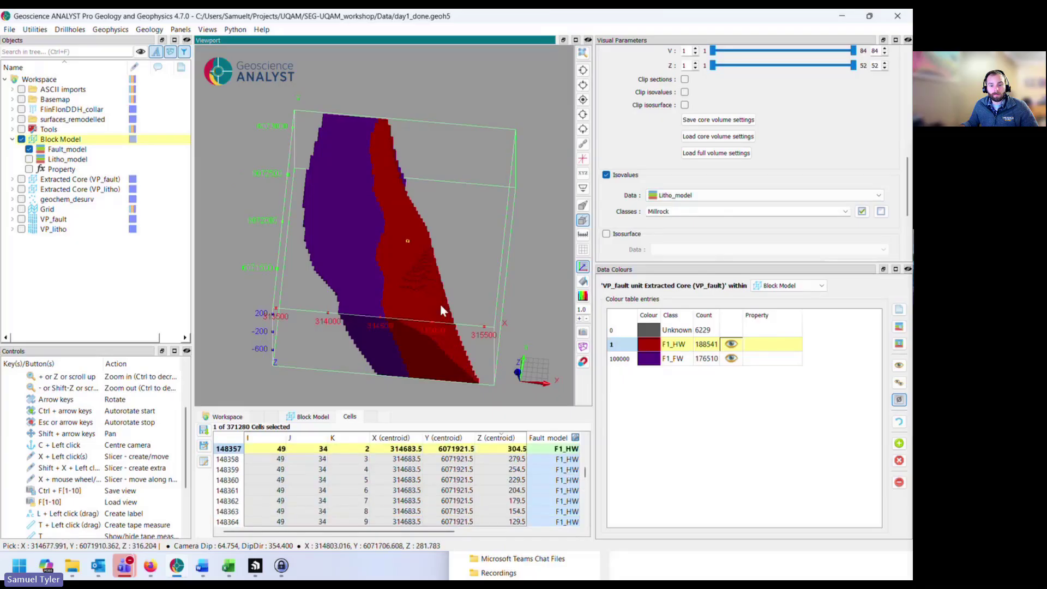
Widen the Block Model cell table to show all its columns and move the Litho model column ahead of Fault model
left_click_drag(401, 531, 457, 476)
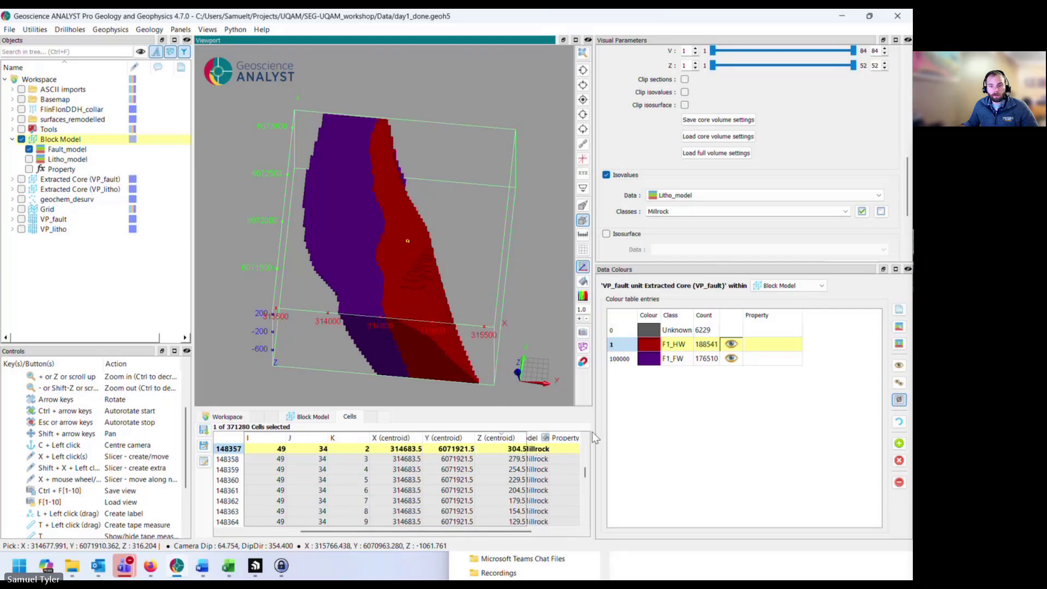
left_click_drag(594, 434, 723, 418)
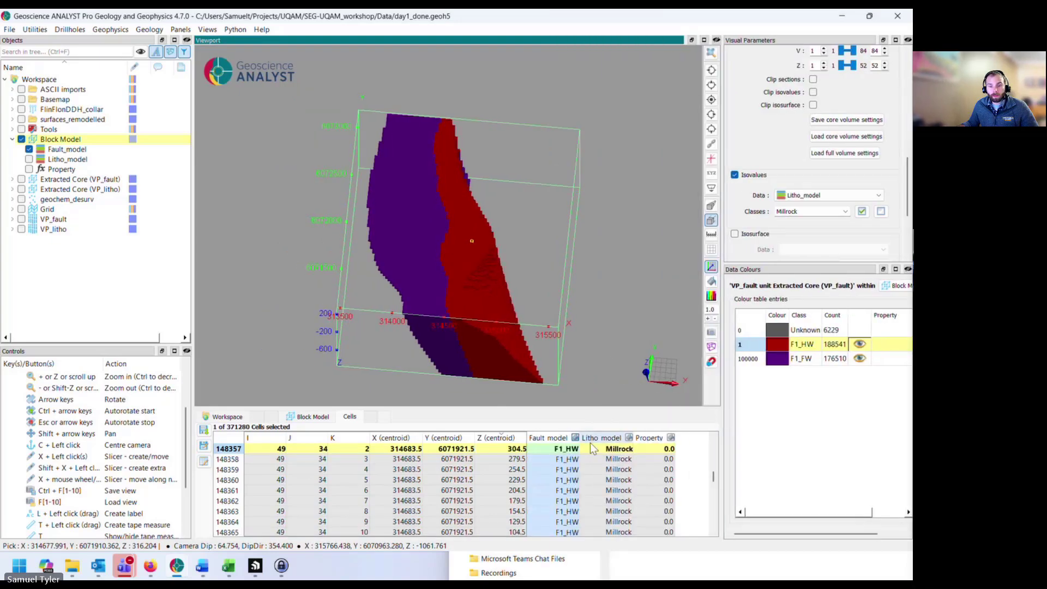
right_click(599, 448)
left_click(636, 456)
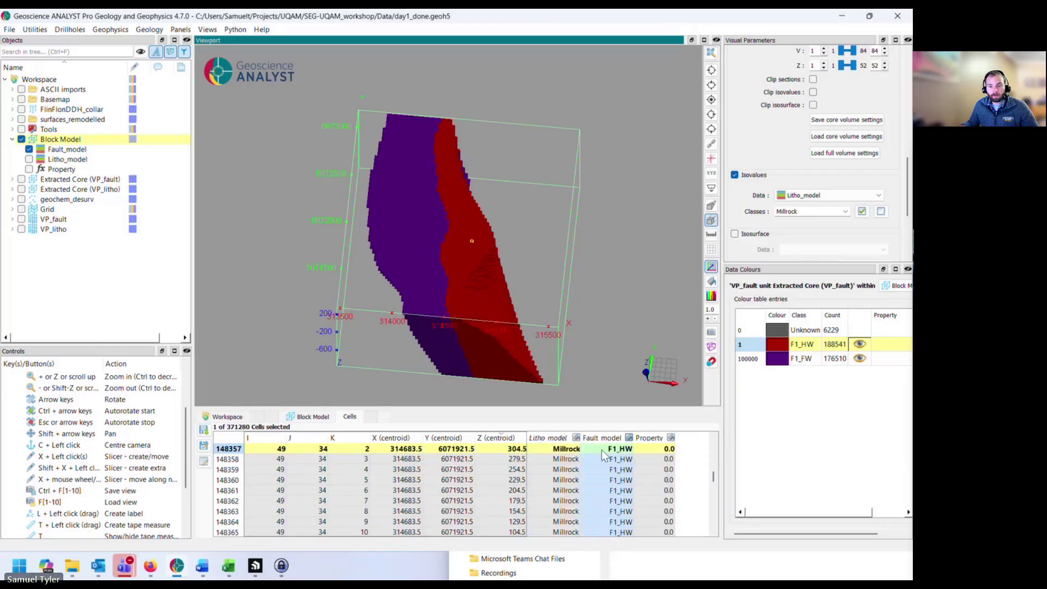
right_click(599, 448)
left_click(618, 454)
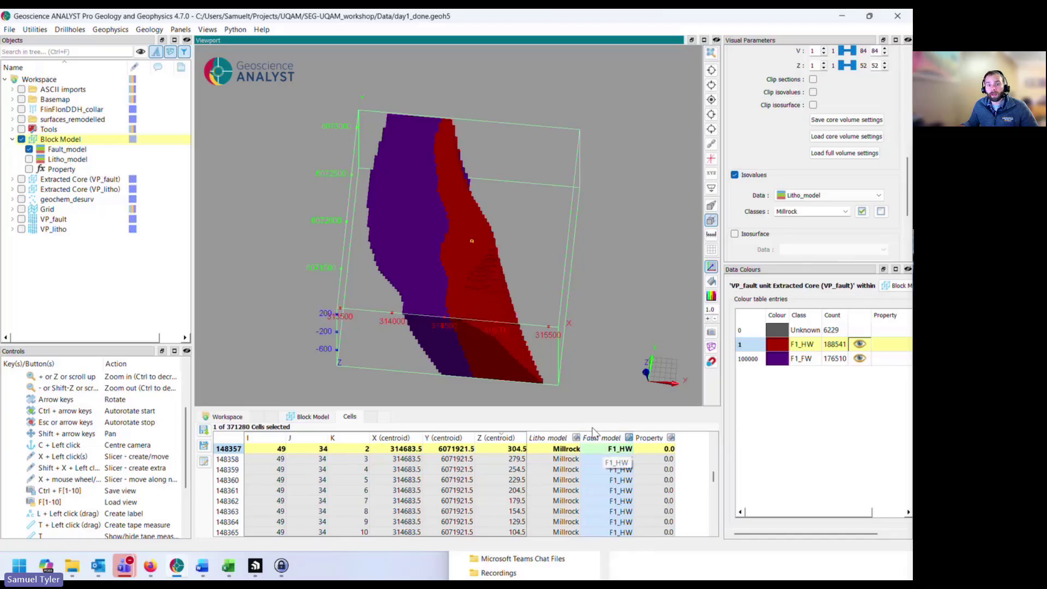
Pick several cells across the red F1_HW part of Block Model to query their litho and fault classes
left_click(468, 200)
left_click(454, 190)
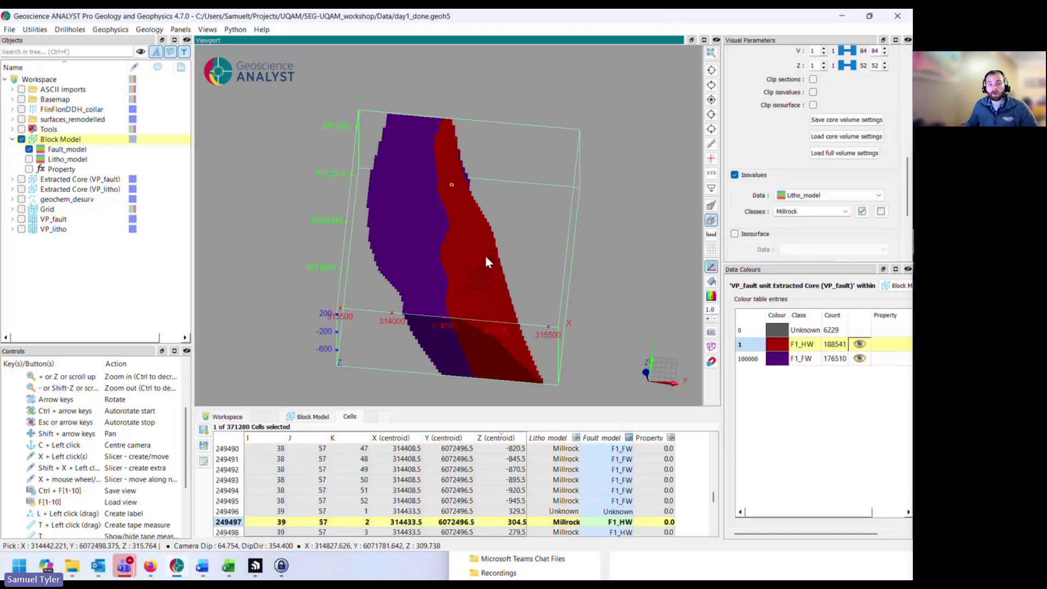
left_click_drag(484, 253, 429, 227)
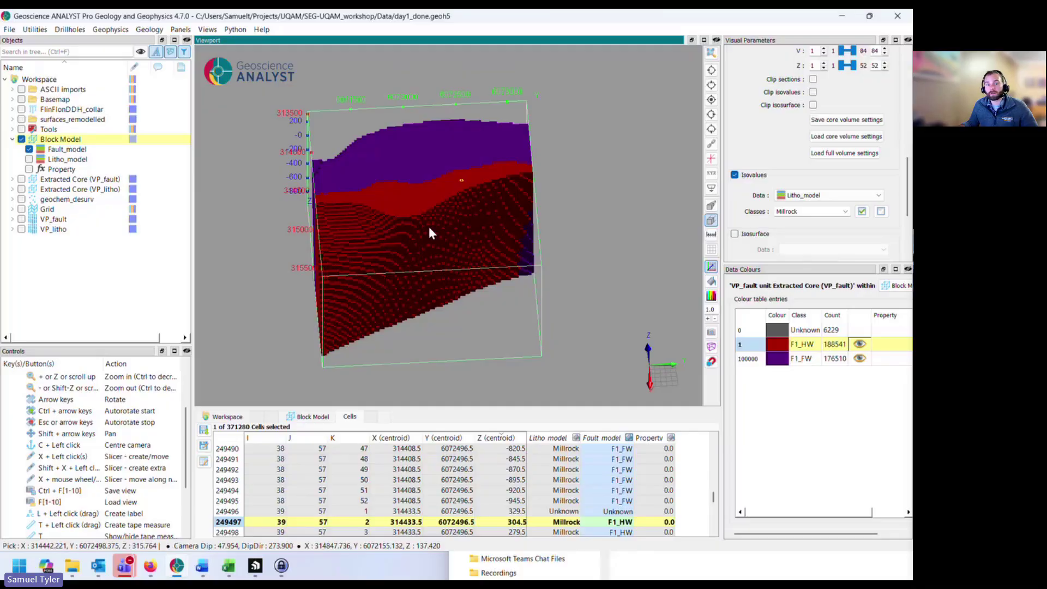
left_click(402, 248)
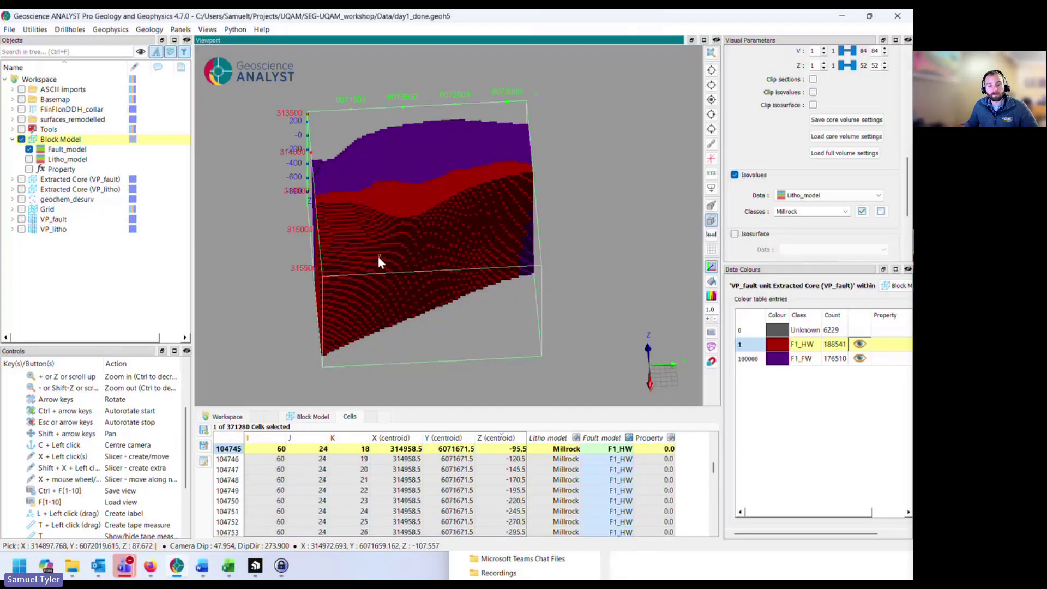
left_click(423, 229)
left_click(441, 237)
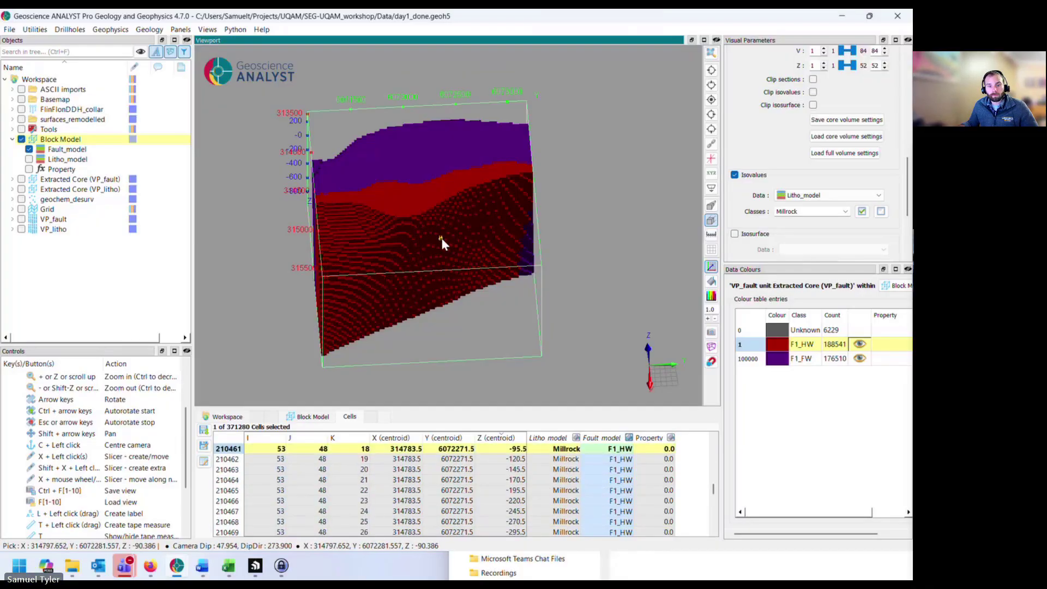
left_click_drag(433, 267, 411, 225)
left_click(340, 227)
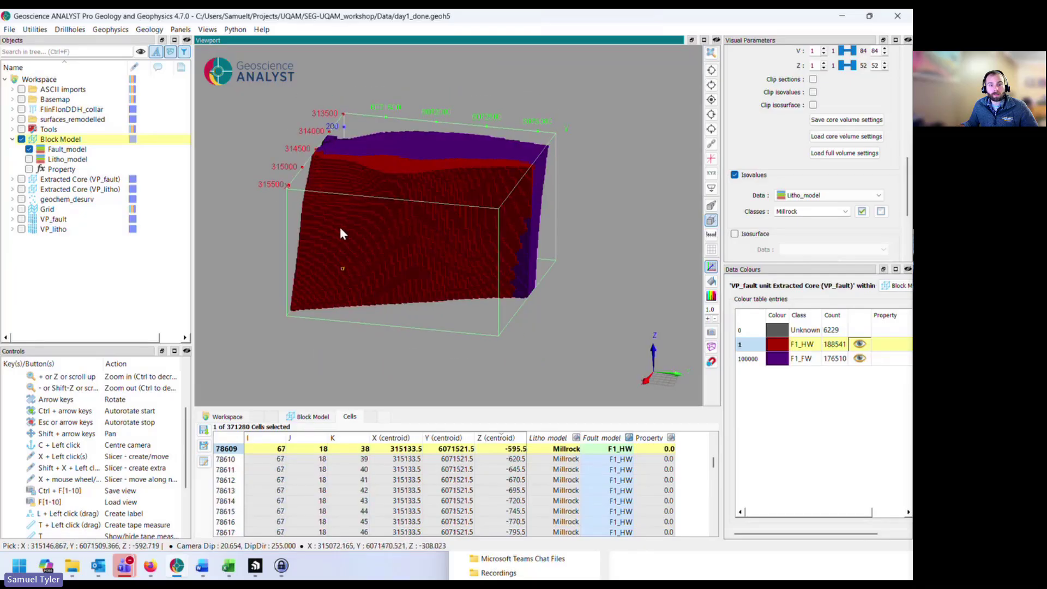
left_click(367, 193)
left_click(399, 177)
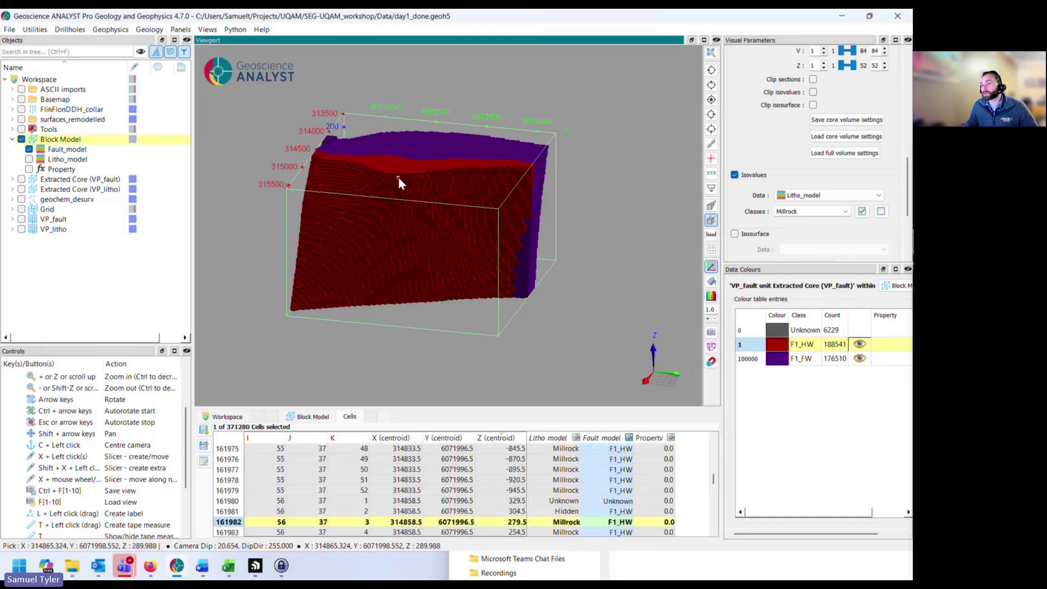
left_click(401, 239)
left_click(423, 247)
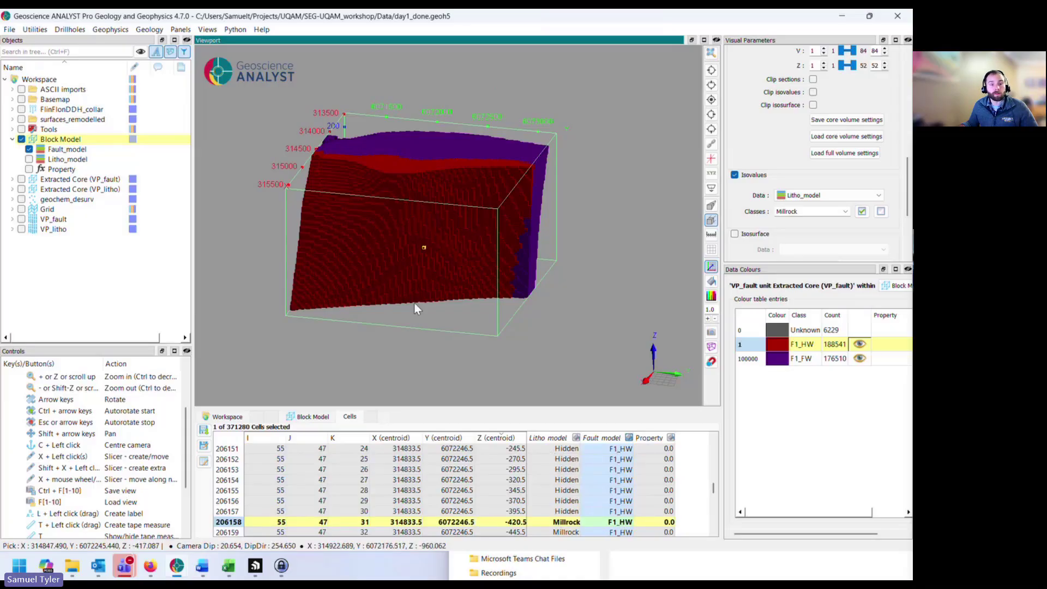
Turn on the V section of Block Model with Fault_model displayed
left_click_drag(415, 303, 498, 328)
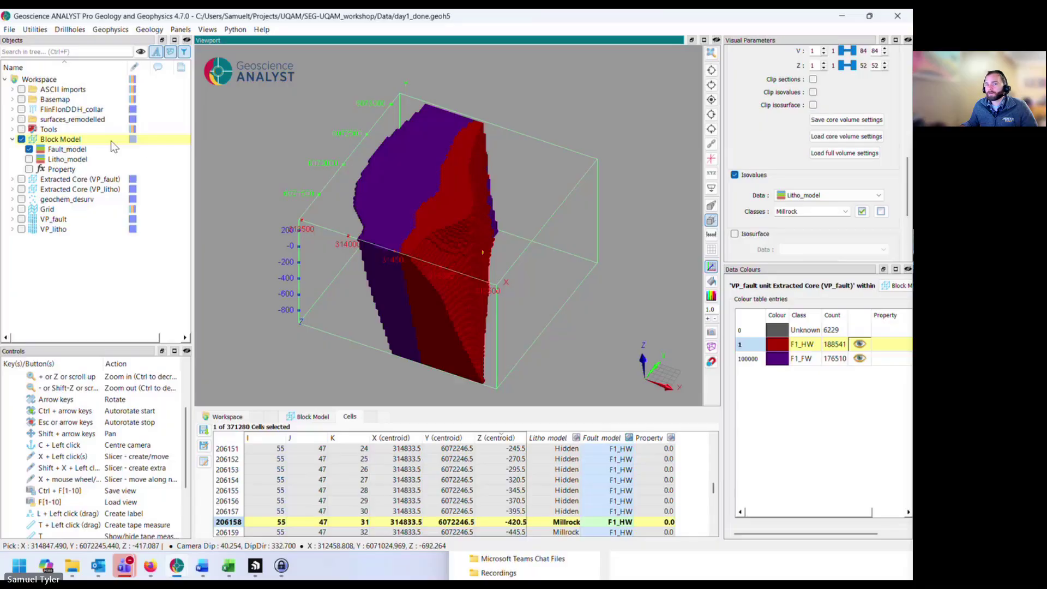
scroll(464, 224, "up", 4)
left_click_drag(485, 232, 439, 228)
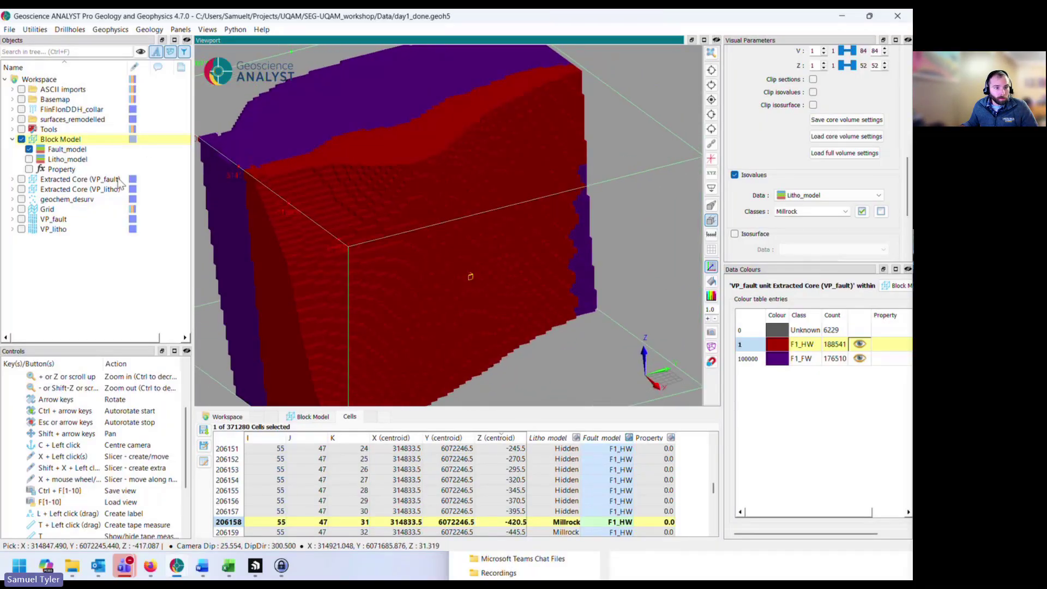
left_click(54, 150)
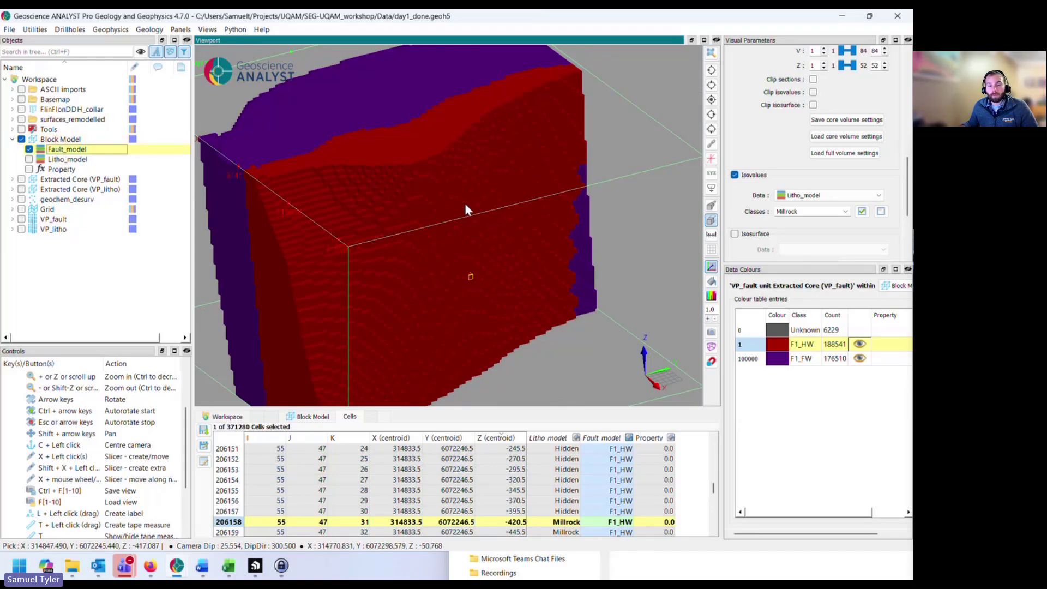
left_click_drag(465, 203, 477, 208)
scroll(769, 167, "up", 3)
scroll(769, 168, "down", 2)
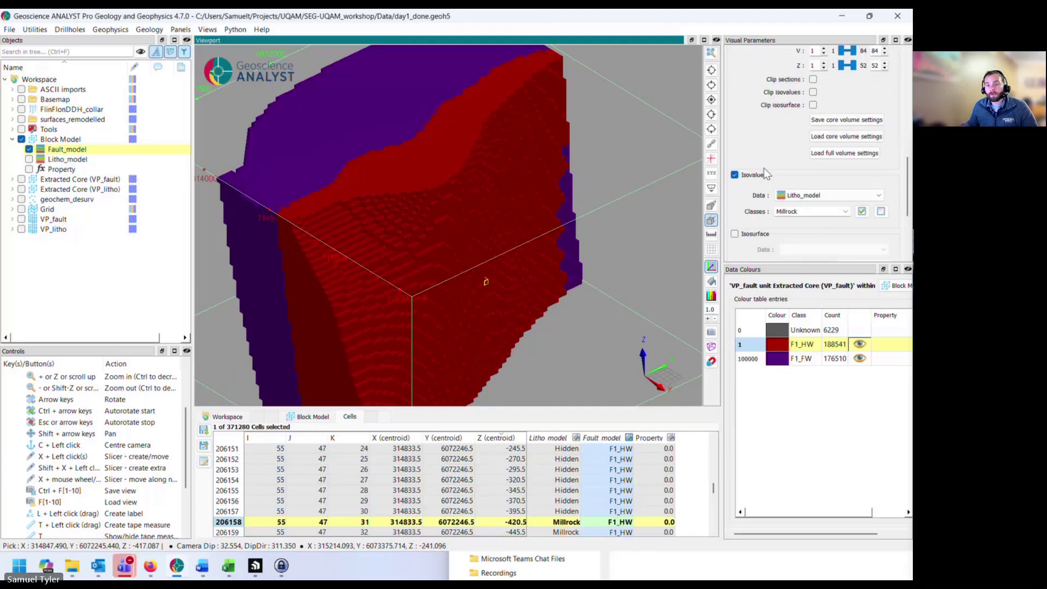
scroll(766, 164, "up", 5)
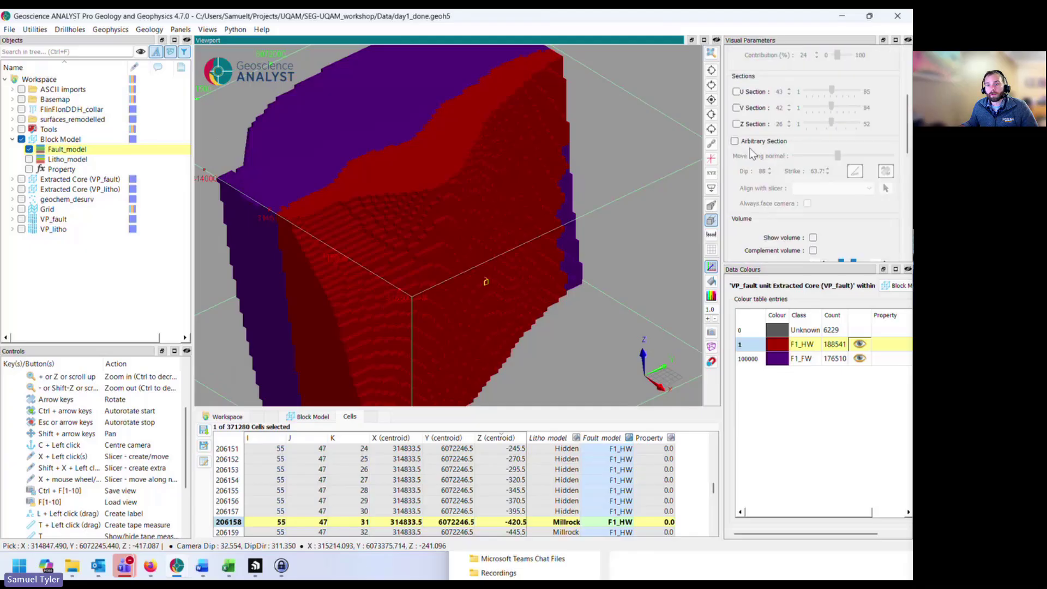
left_click(737, 108)
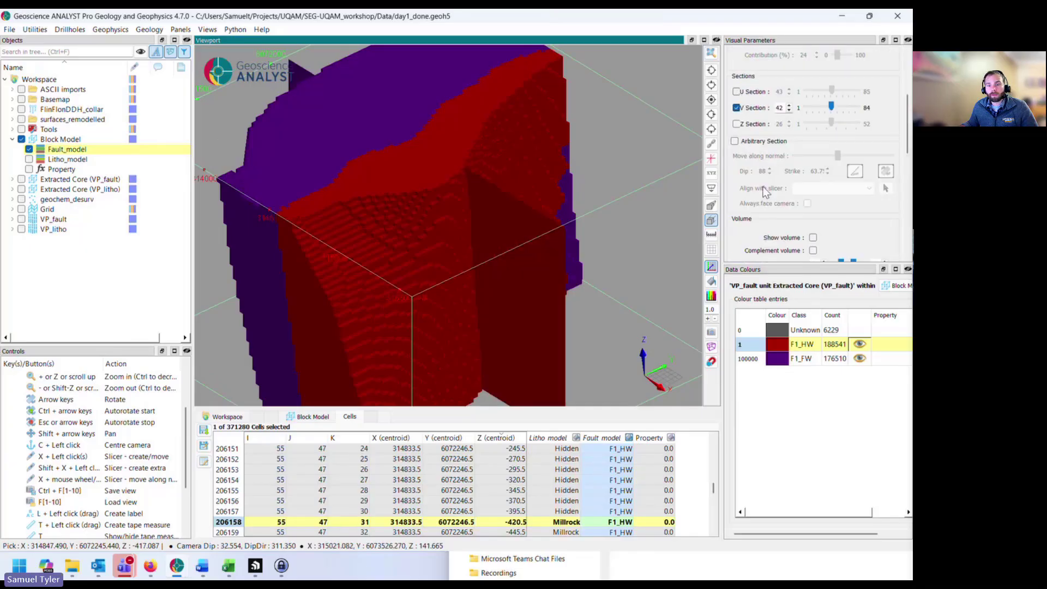
Turn off Block Model's isovalues and turn on its U section
scroll(730, 136, "down", 5)
left_click(734, 174)
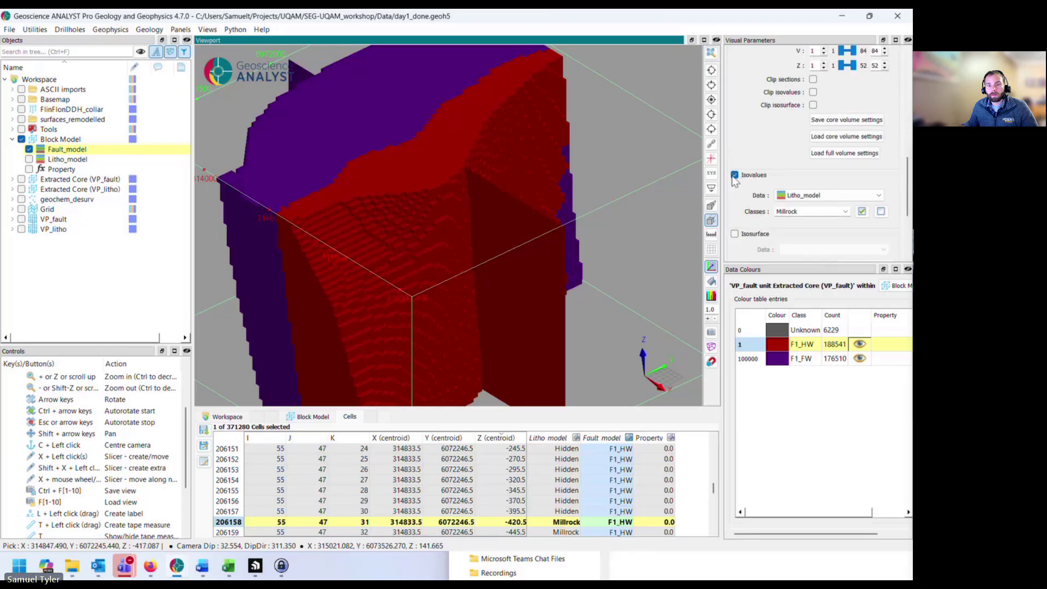
scroll(735, 153, "up", 3)
left_click(737, 120)
scroll(440, 234, "down", 3)
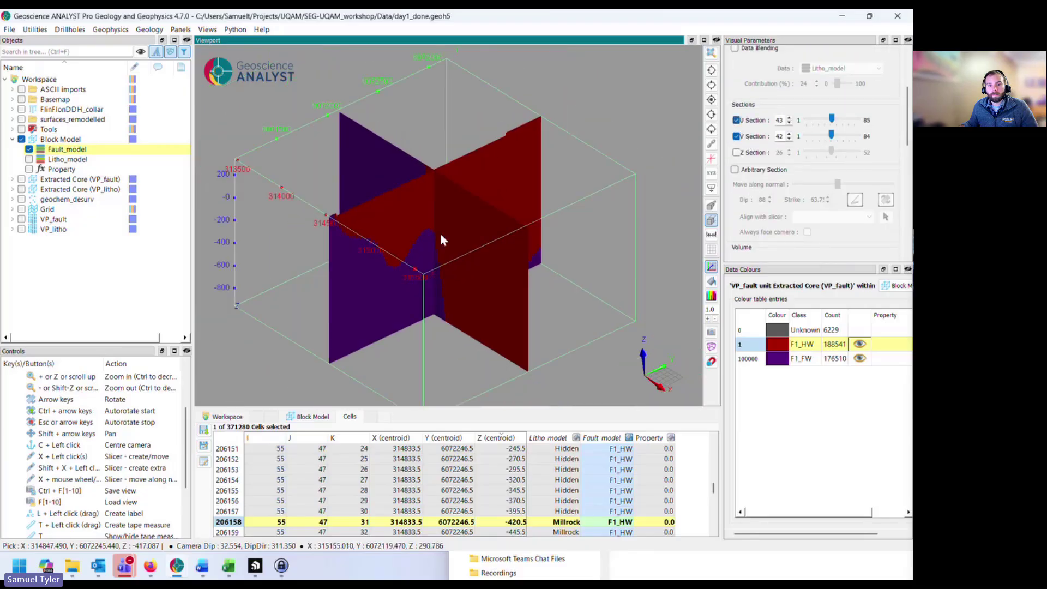
Examine the Fault_model sections from several angles and query a cell in the F1_HW part of the V section
left_click_drag(440, 234, 507, 206)
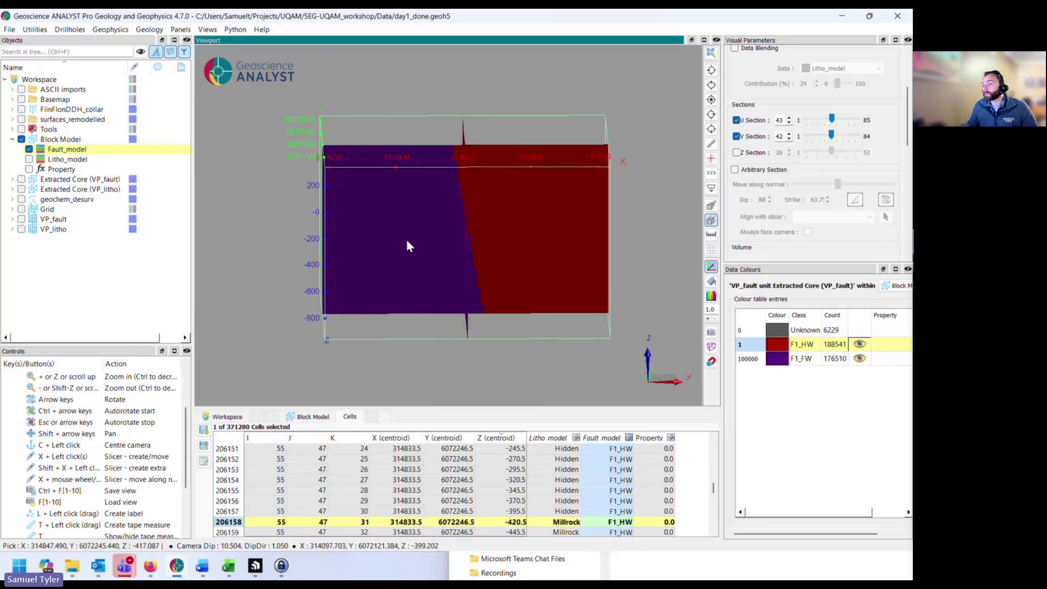
left_click(545, 223)
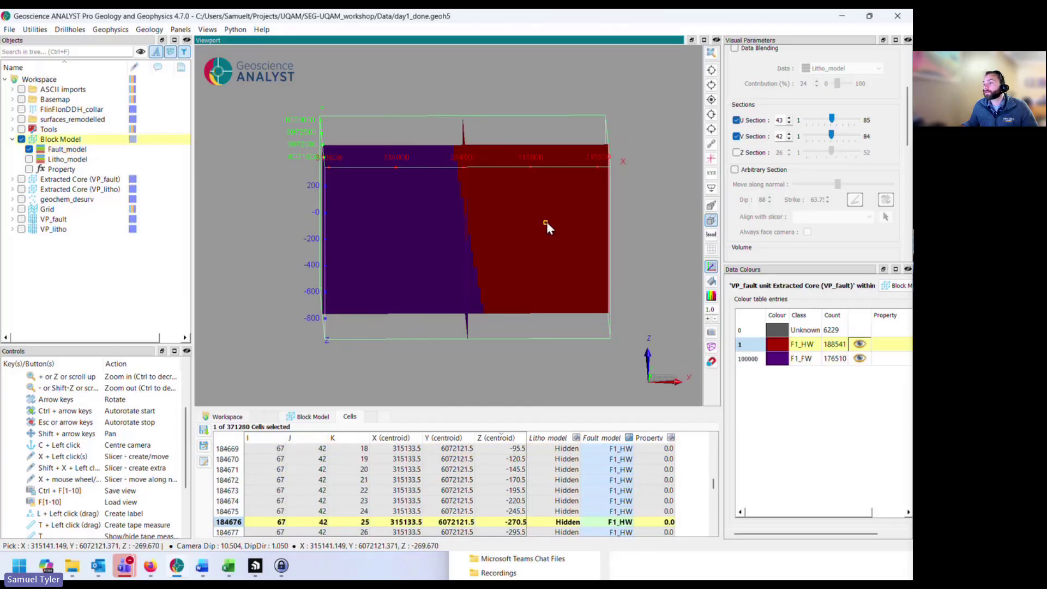
left_click_drag(547, 222, 498, 260)
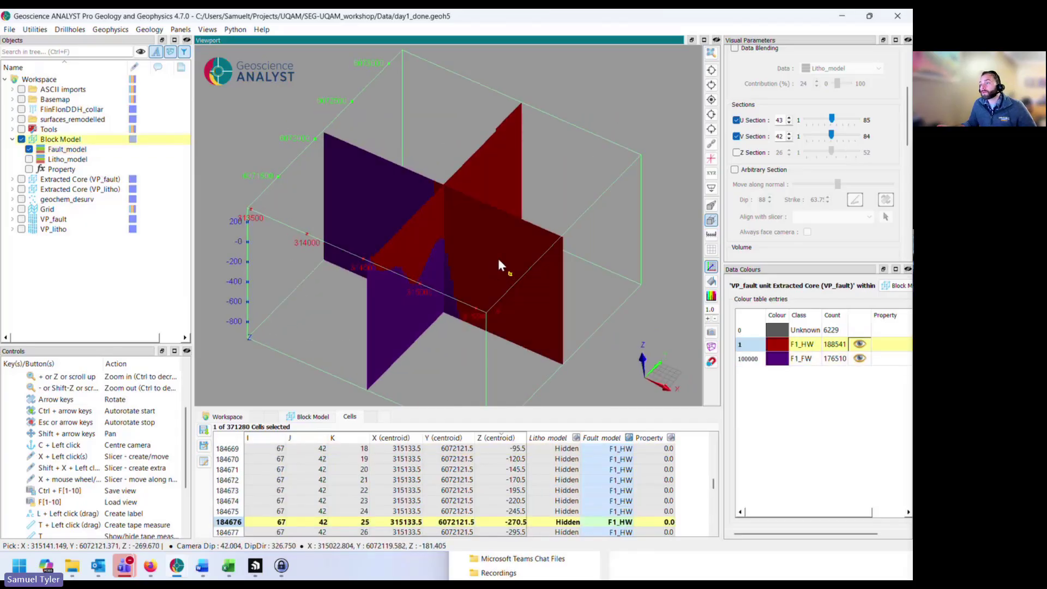
left_click_drag(476, 260, 499, 244)
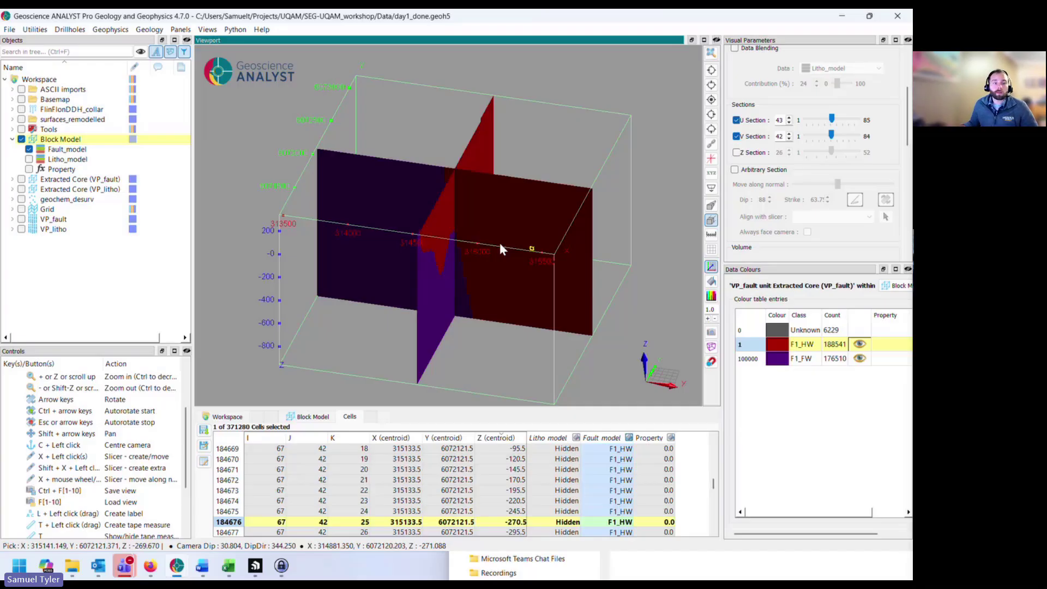
Display Litho_model on the Block Model sections and query one cell in Millrock and one in Hidden
left_click(36, 159)
left_click(29, 159)
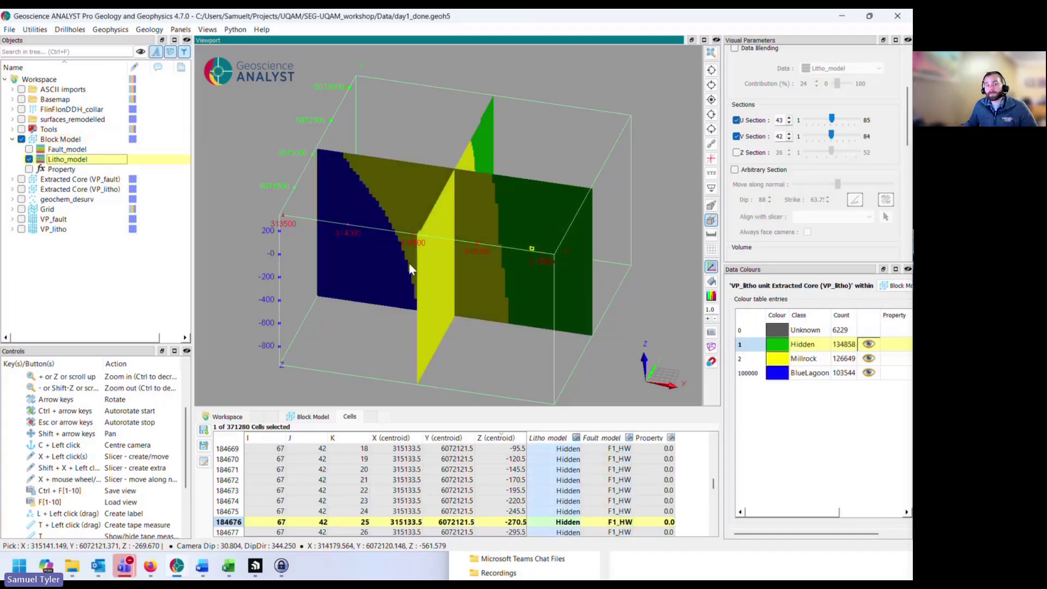
left_click_drag(408, 262, 443, 237)
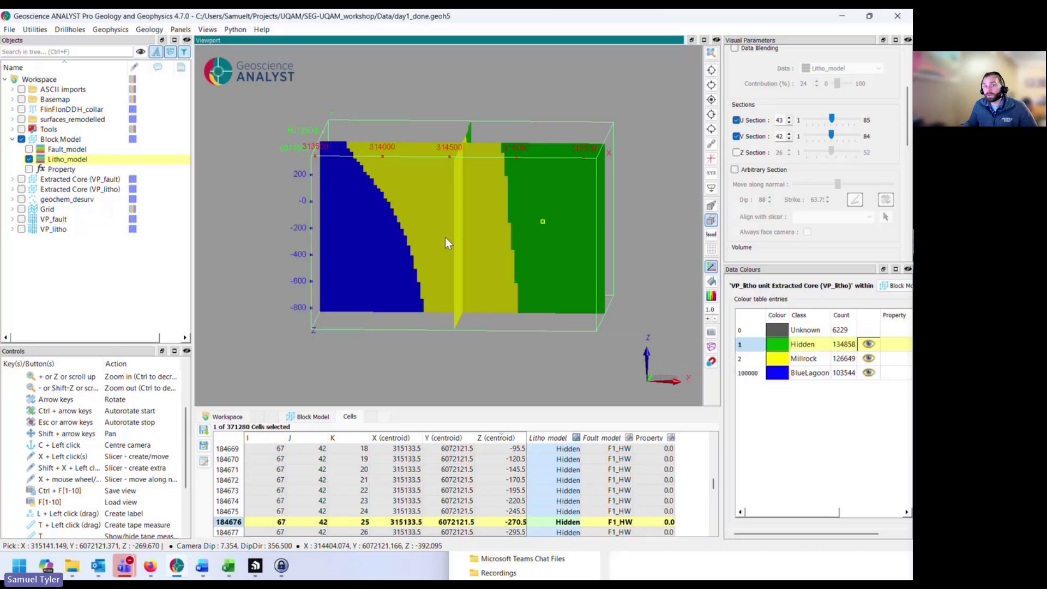
left_click_drag(492, 269, 483, 276)
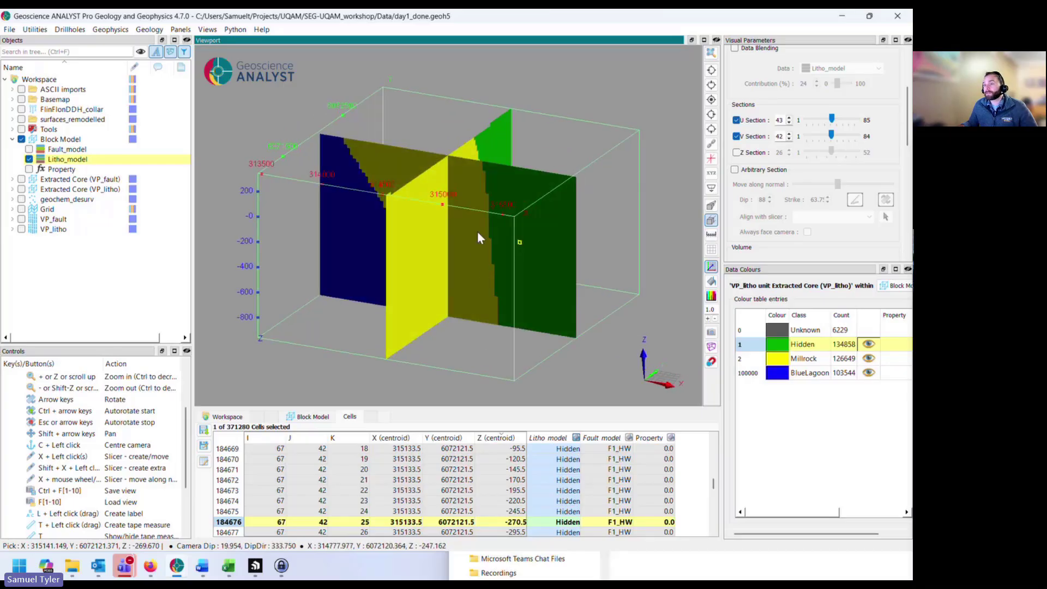
left_click(466, 175)
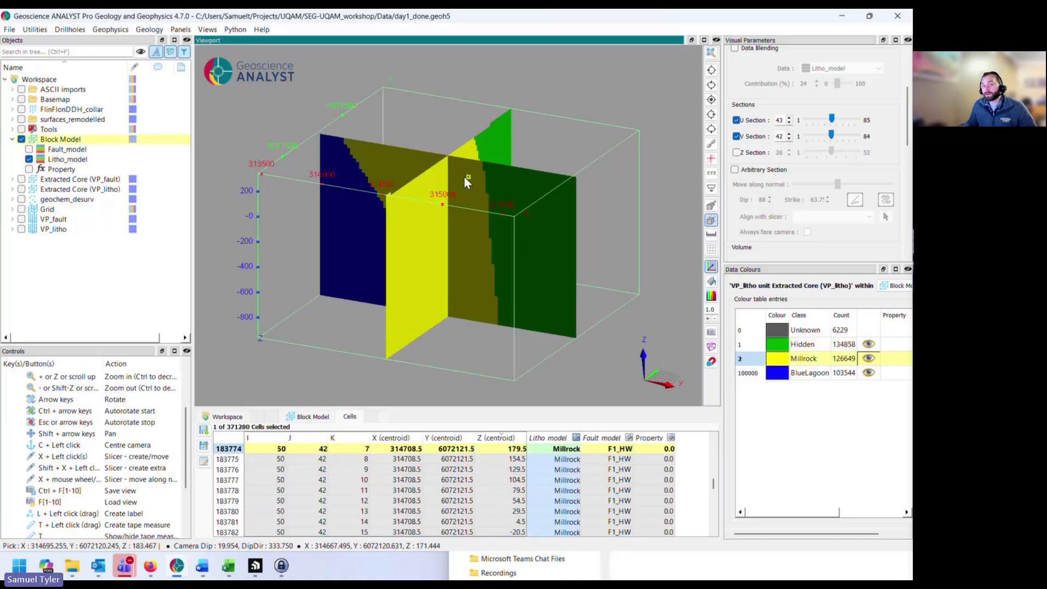
left_click(522, 182)
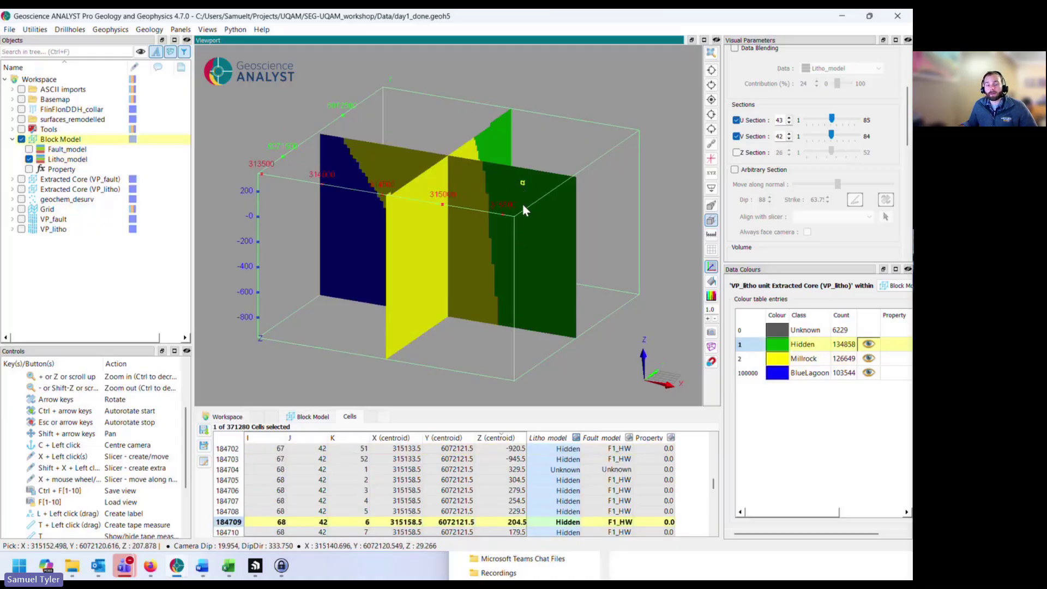
Turn isovalues back on for Block Model's Litho_model Millrock class and query a cell on top of the Millrock volume
left_click_drag(523, 206, 375, 226)
scroll(743, 180, "down", 5)
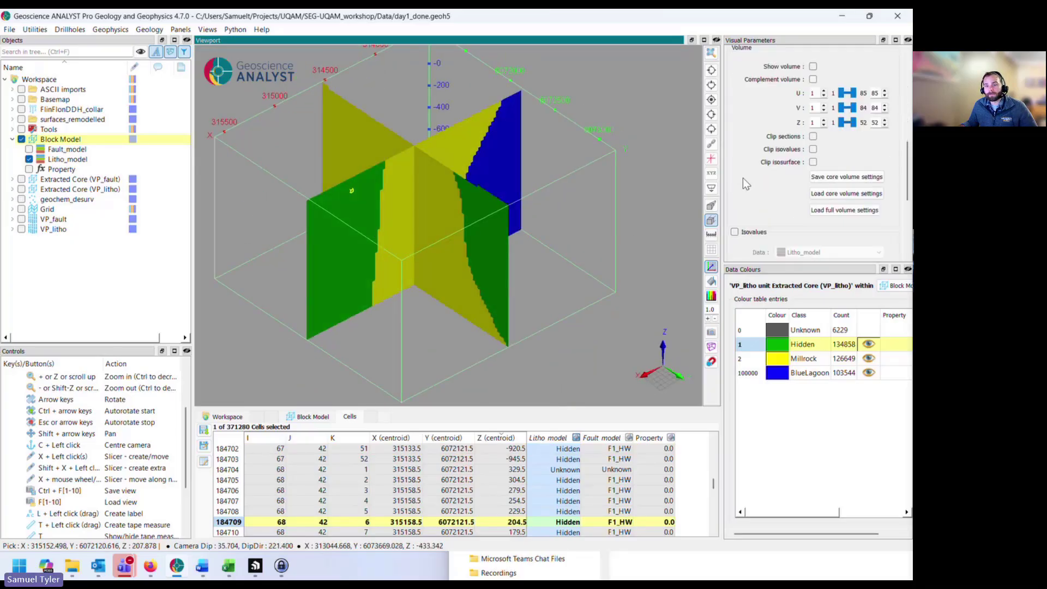
scroll(743, 179, "down", 3)
left_click(734, 147)
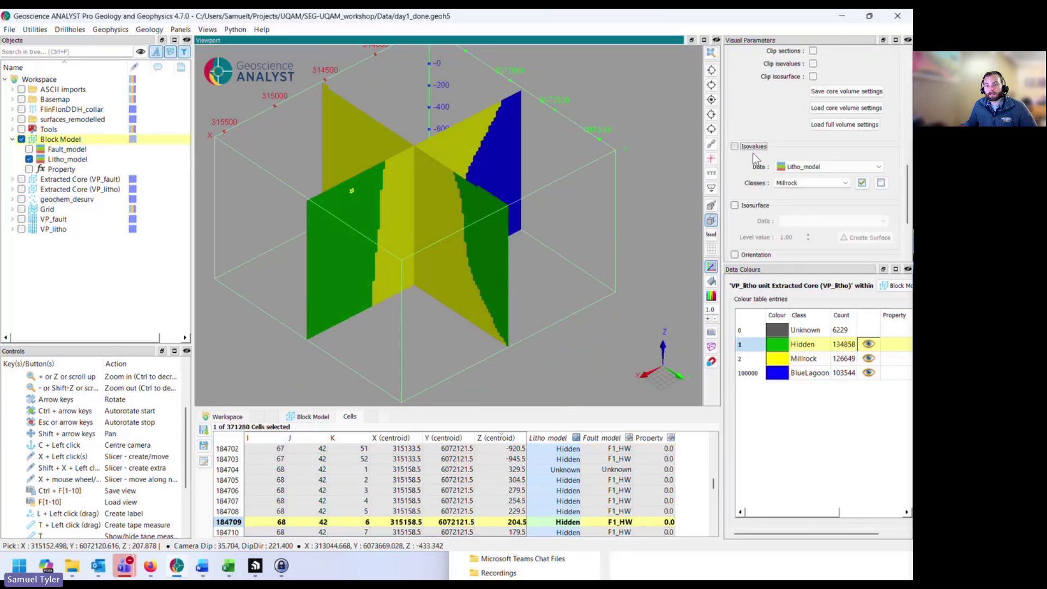
left_click(824, 168)
left_click_drag(404, 207, 453, 214)
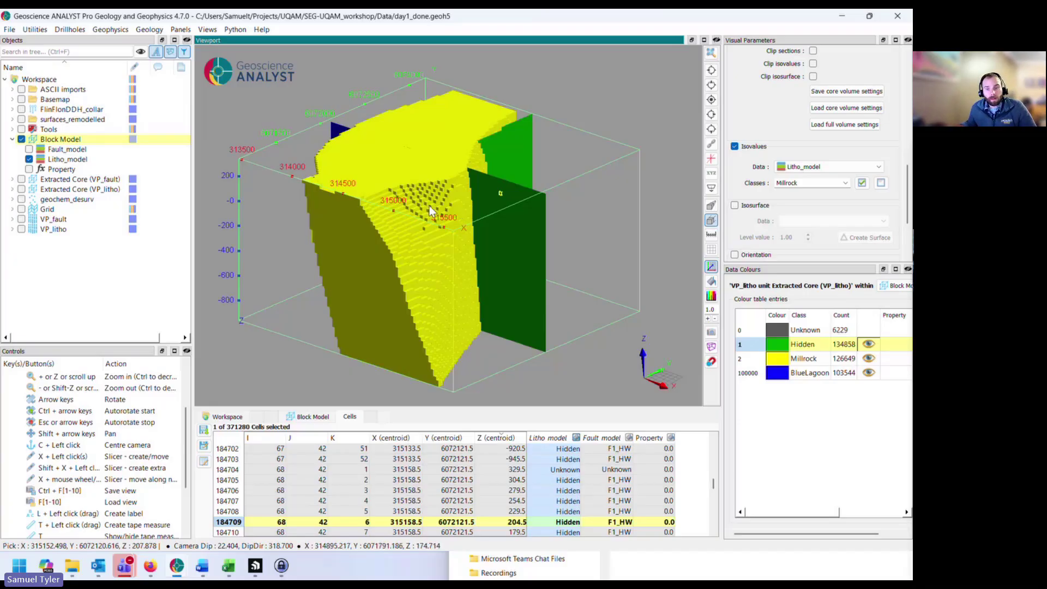
left_click_drag(428, 205, 480, 251)
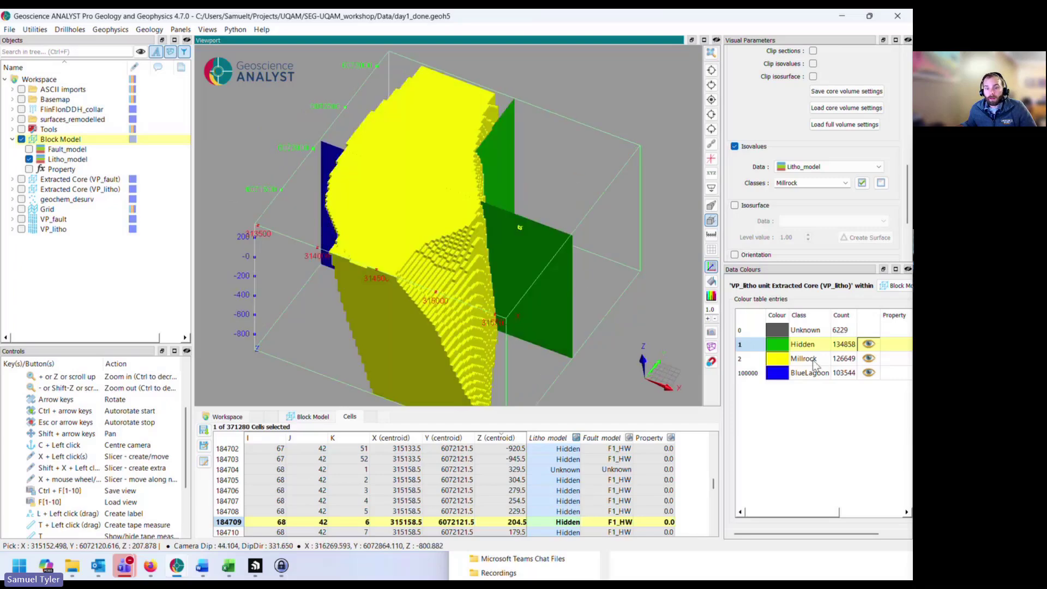
left_click(423, 214)
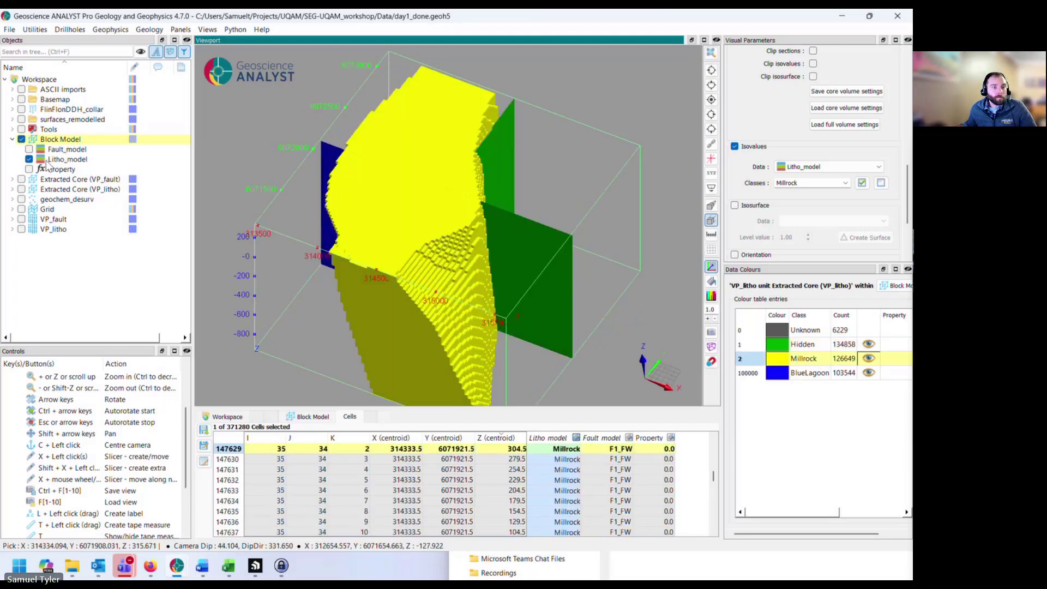
Show the surfaces_remodelled group with only the F1 surface visible, hiding Hidden_remodelled and Millrock_remodelled
left_click(12, 119)
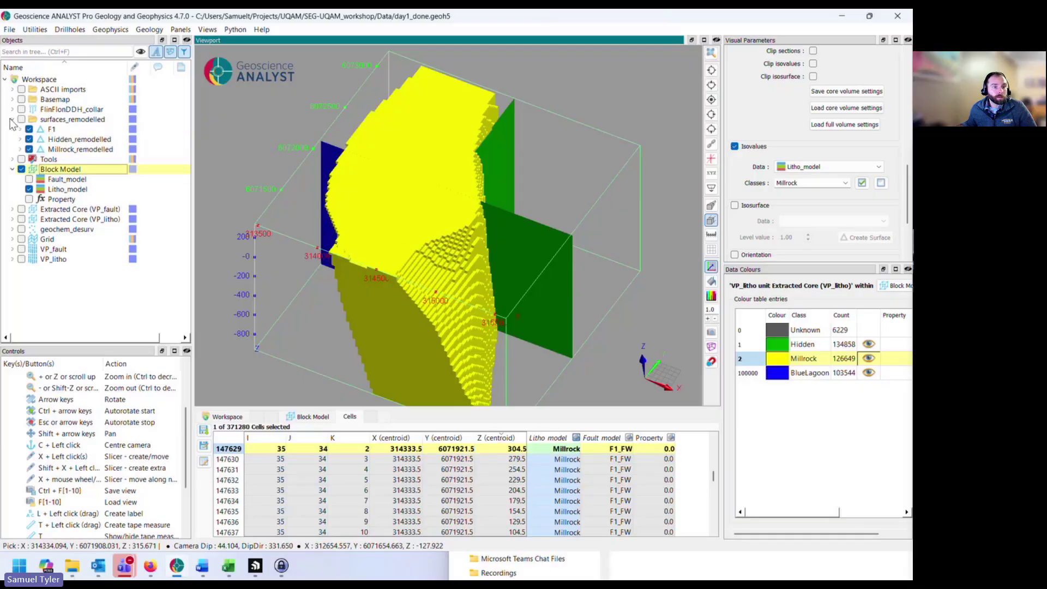
left_click(29, 139)
left_click(29, 149)
left_click(21, 119)
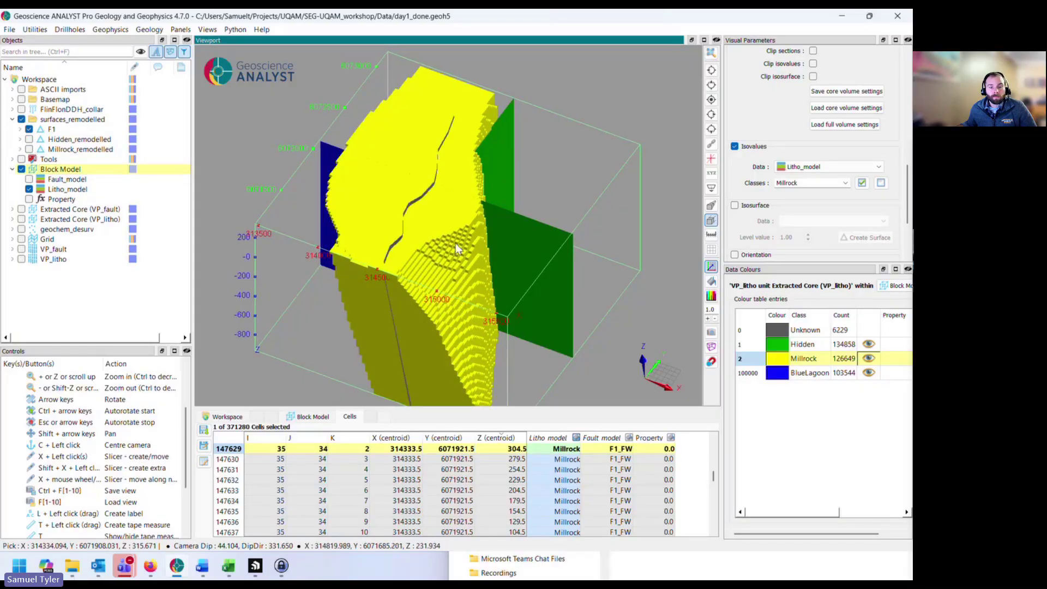
Examine the Millrock volume against the F1 surface from several angles and query a cell on top of its F1_FW side
left_click_drag(456, 243, 403, 205)
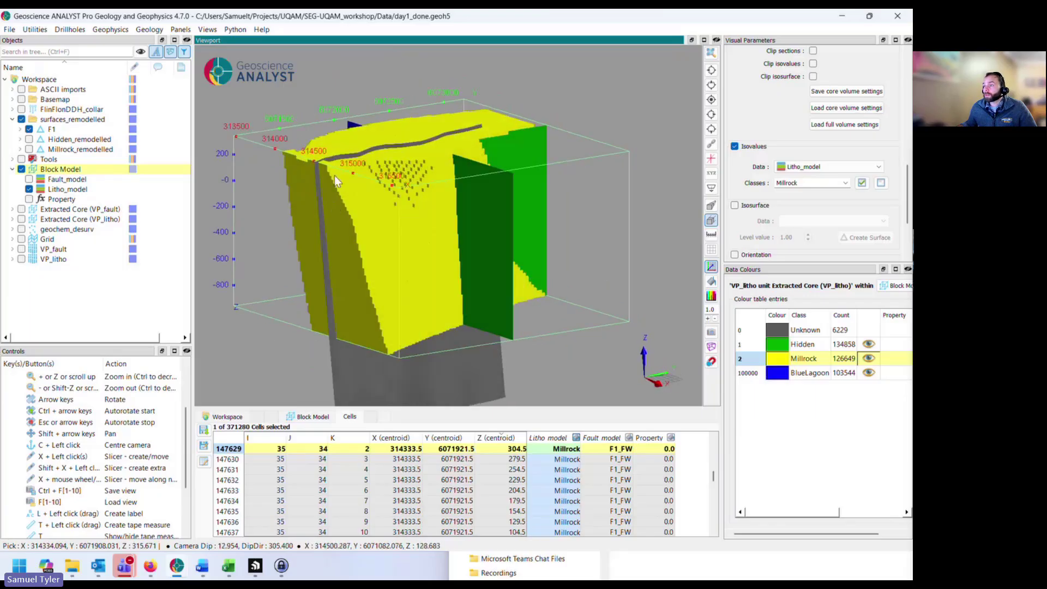
left_click_drag(378, 169, 437, 210)
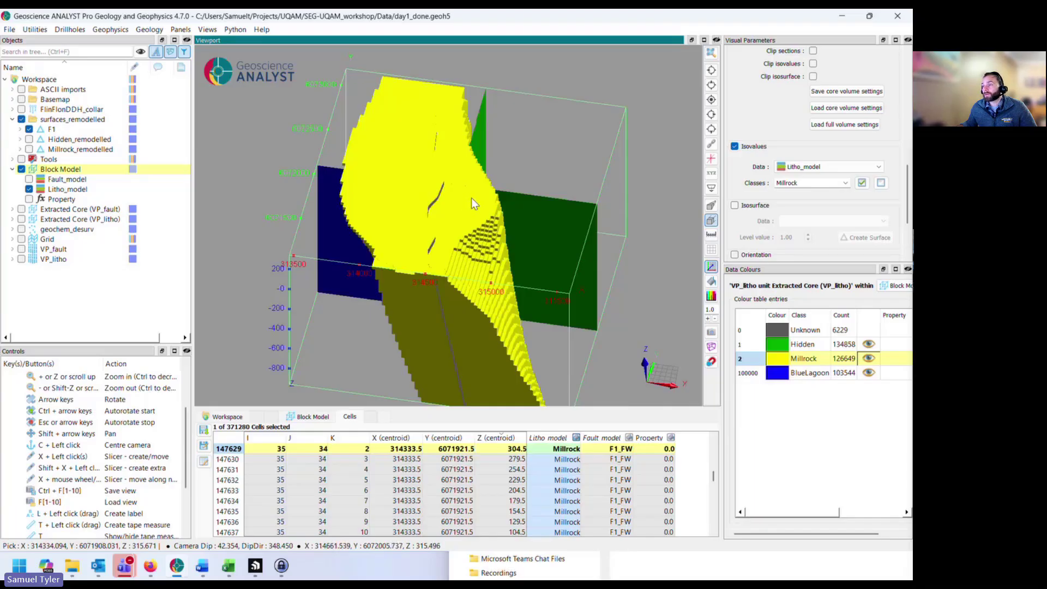
left_click(379, 194)
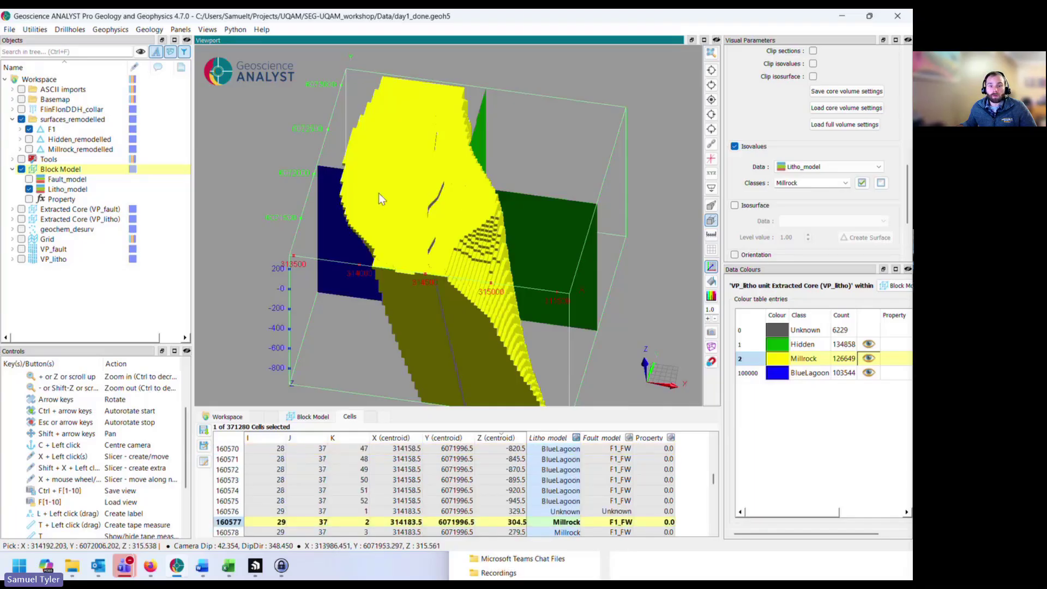
left_click_drag(378, 193, 449, 173)
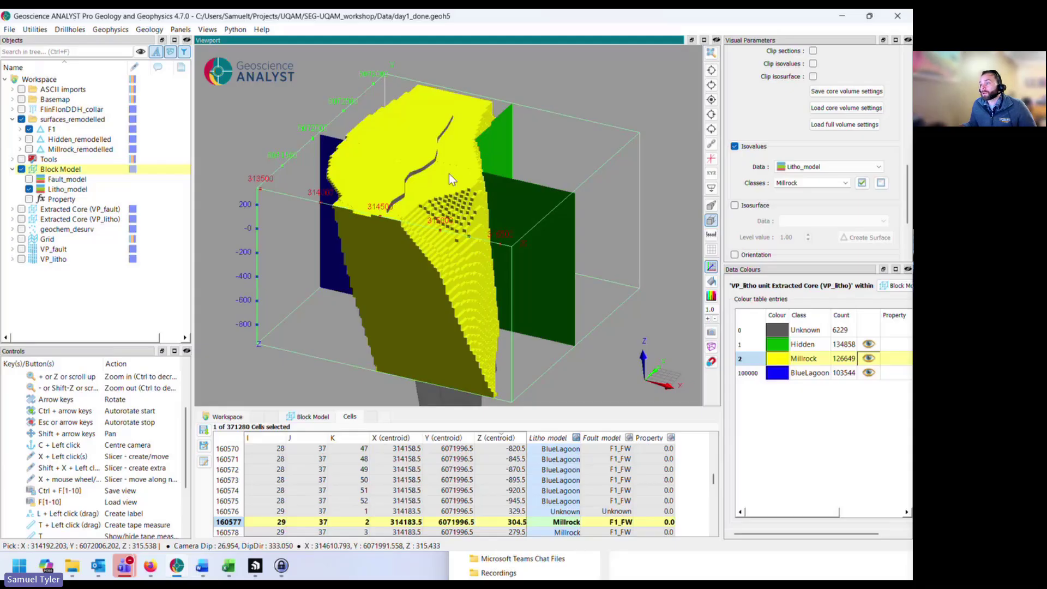
left_click_drag(447, 182, 439, 205)
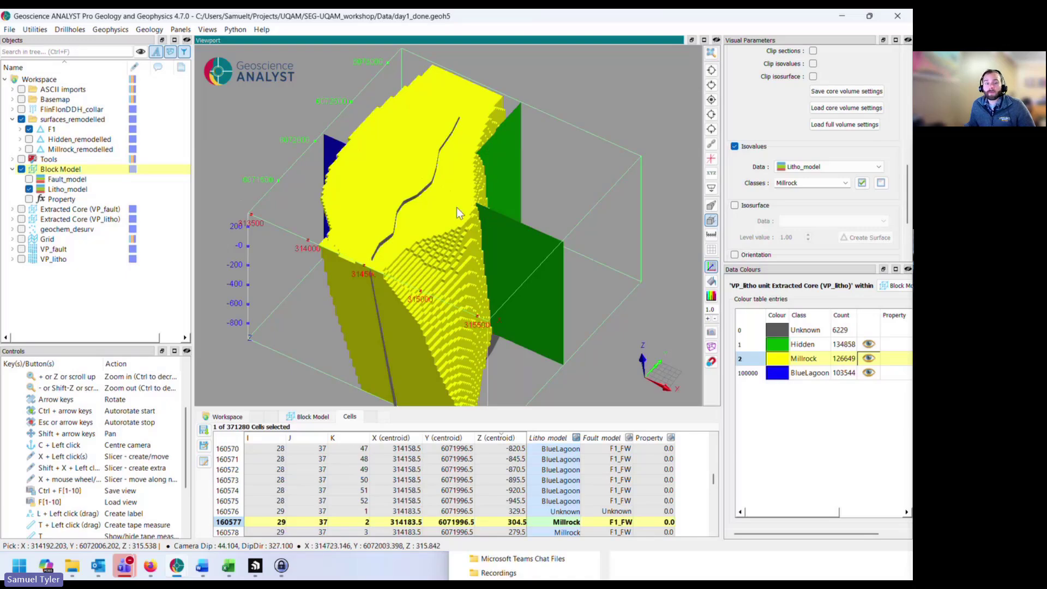
left_click_drag(456, 207, 477, 174)
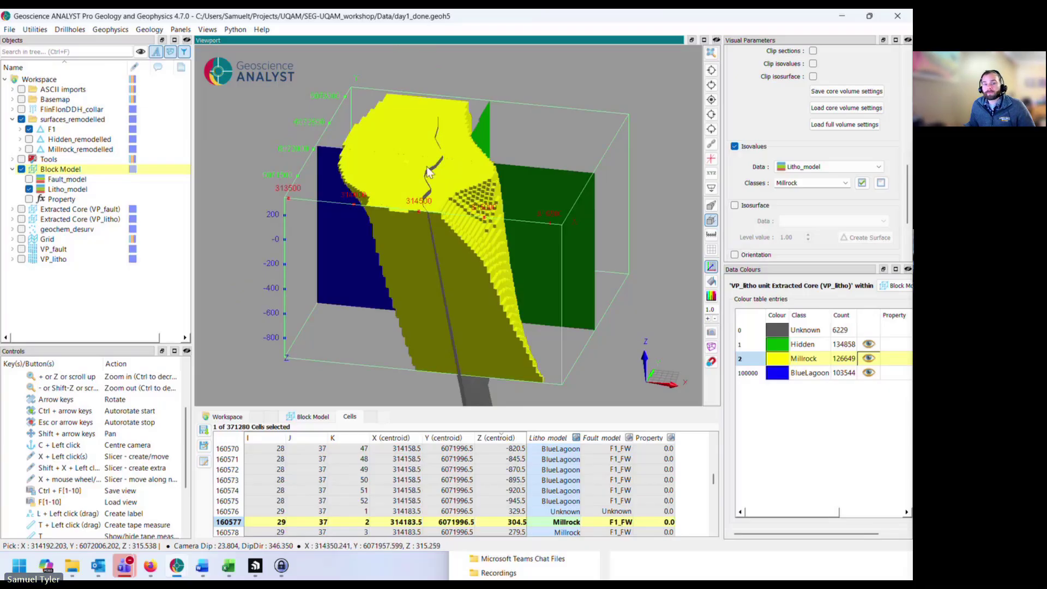
left_click_drag(431, 167, 420, 204)
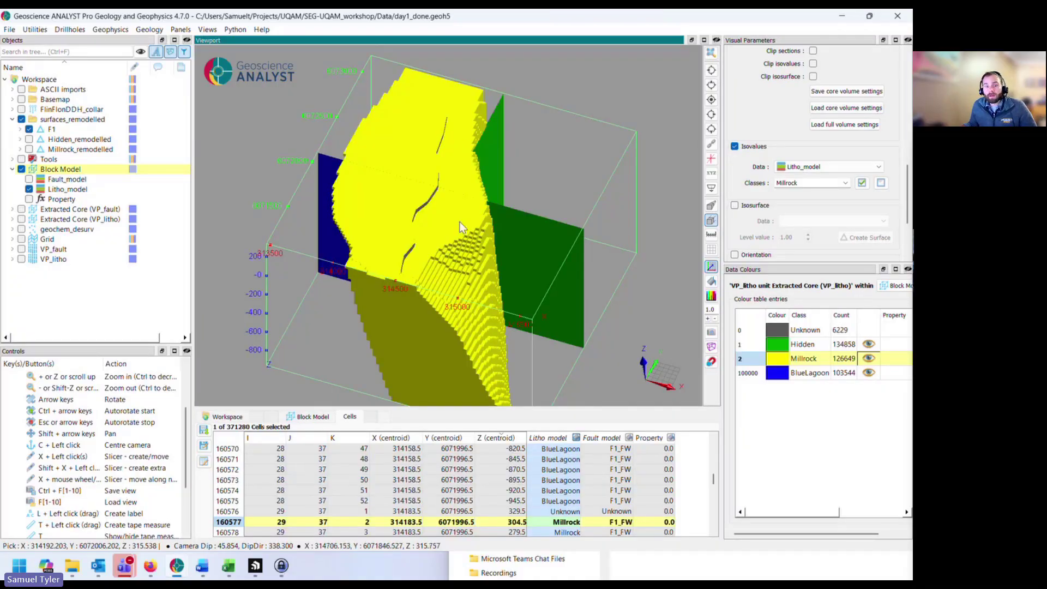
left_click_drag(460, 221, 433, 210)
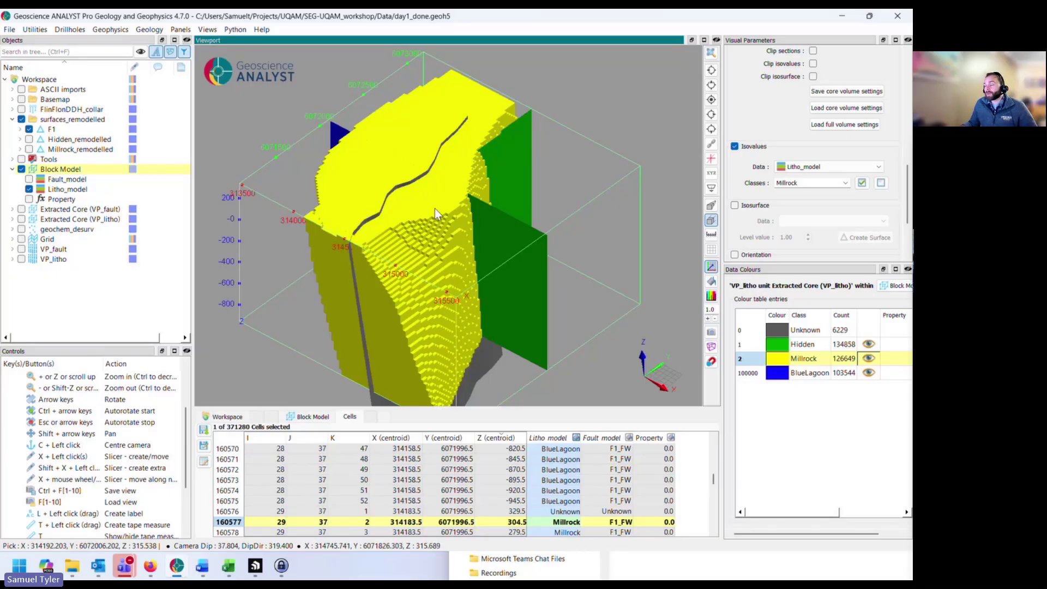
left_click_drag(432, 215, 467, 198)
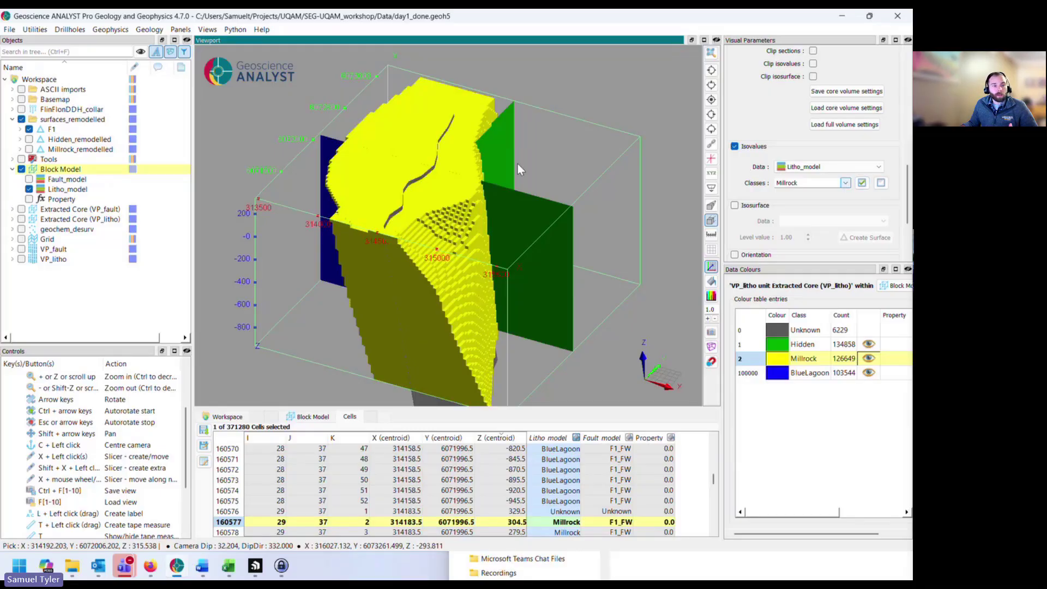
Display Fault_model on the Block Model with the Litho_model isovalue classes BlueLagoon, Hidden and Millrock shown, and view the F1 contact
left_click(29, 180)
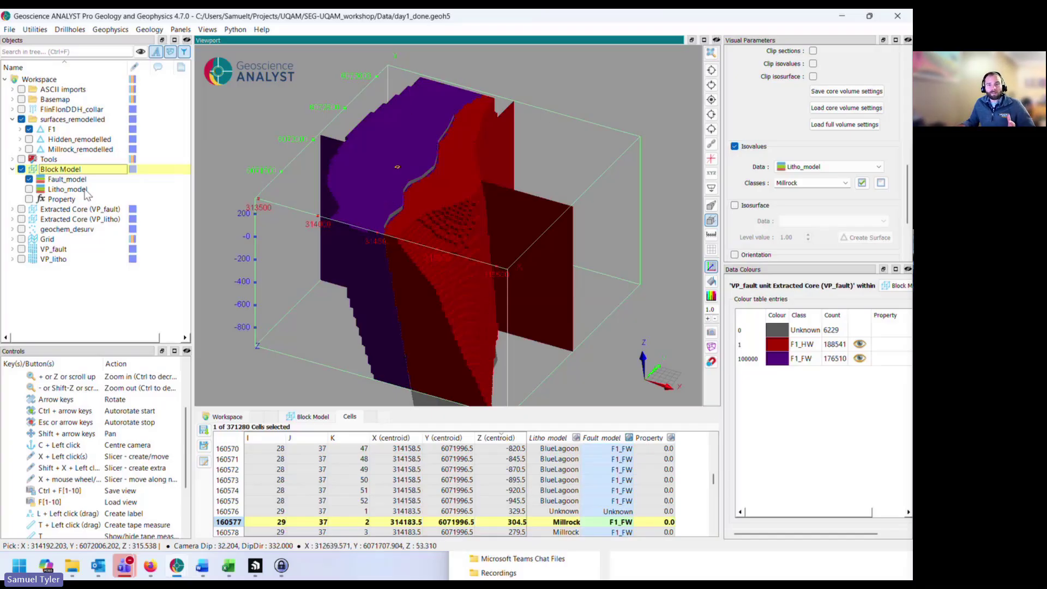
left_click(851, 167)
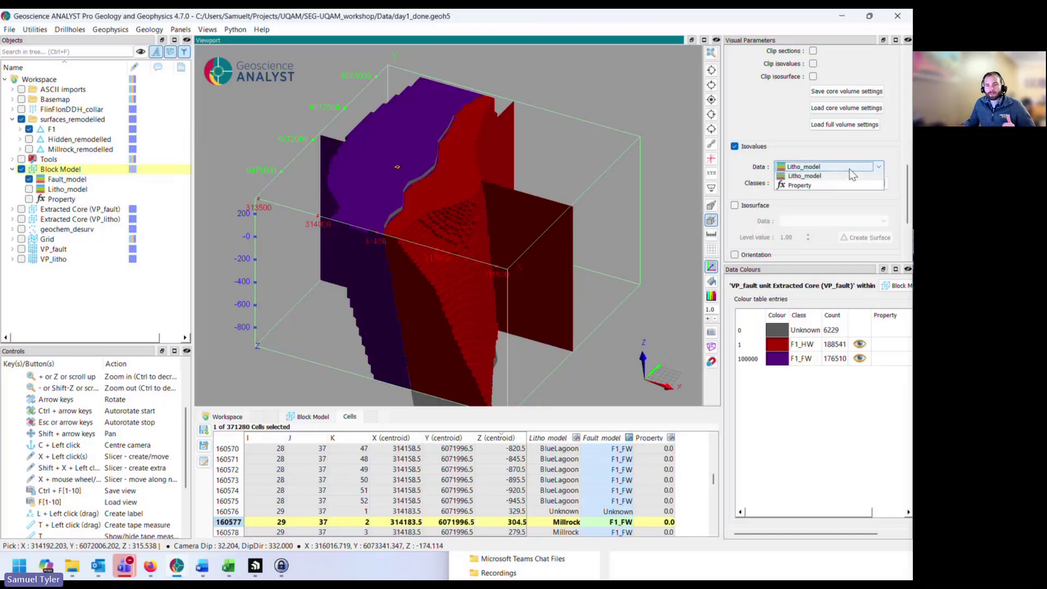
left_click(852, 176)
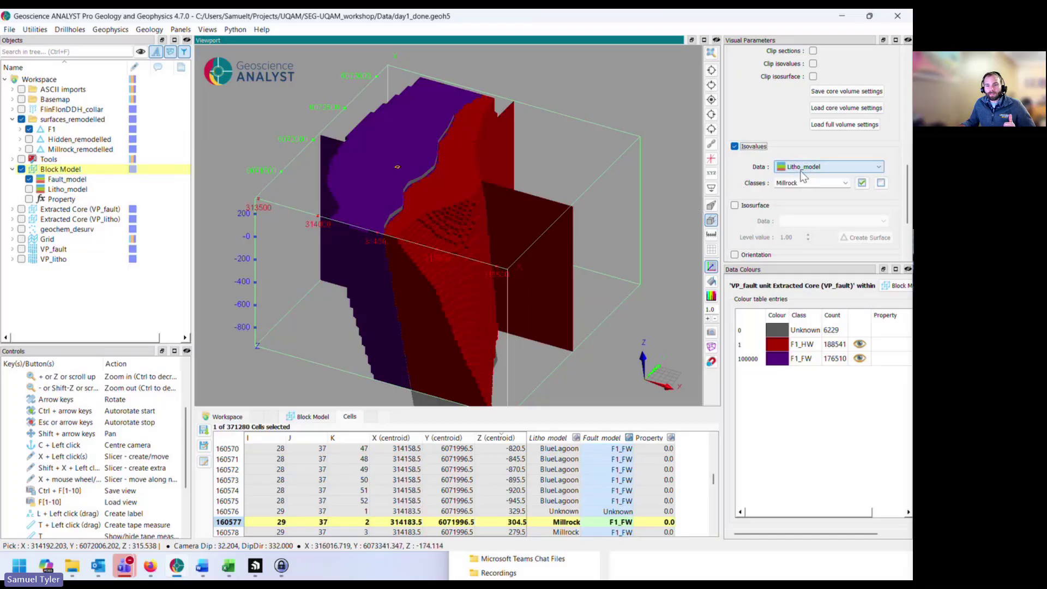
left_click(846, 183)
left_click(818, 192)
left_click(845, 183)
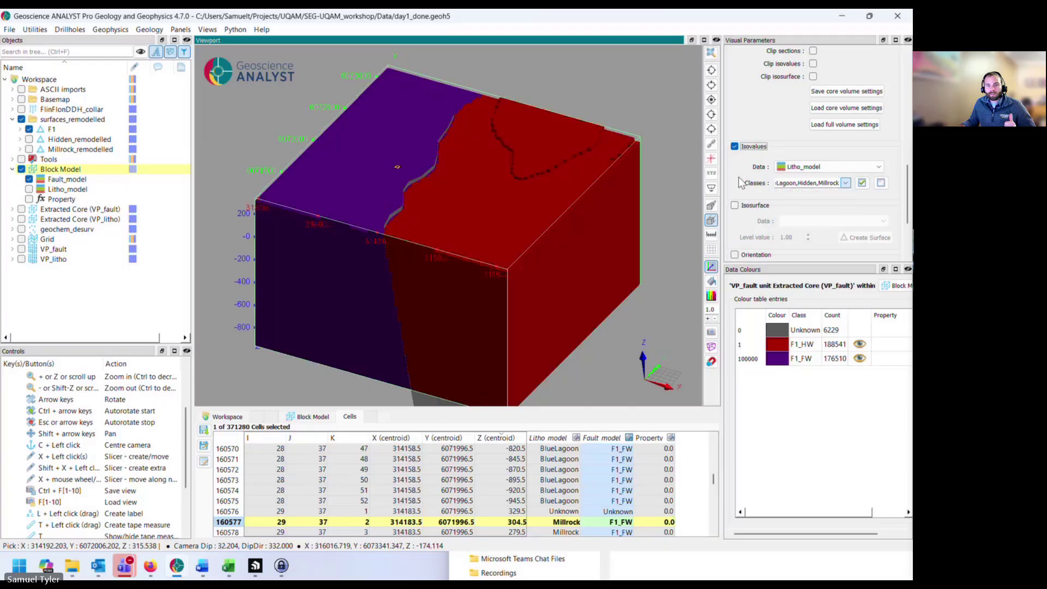
mouse_move(518, 219)
left_mouse_down()
mouse_move(572, 185)
mouse_move(510, 229)
left_mouse_up()
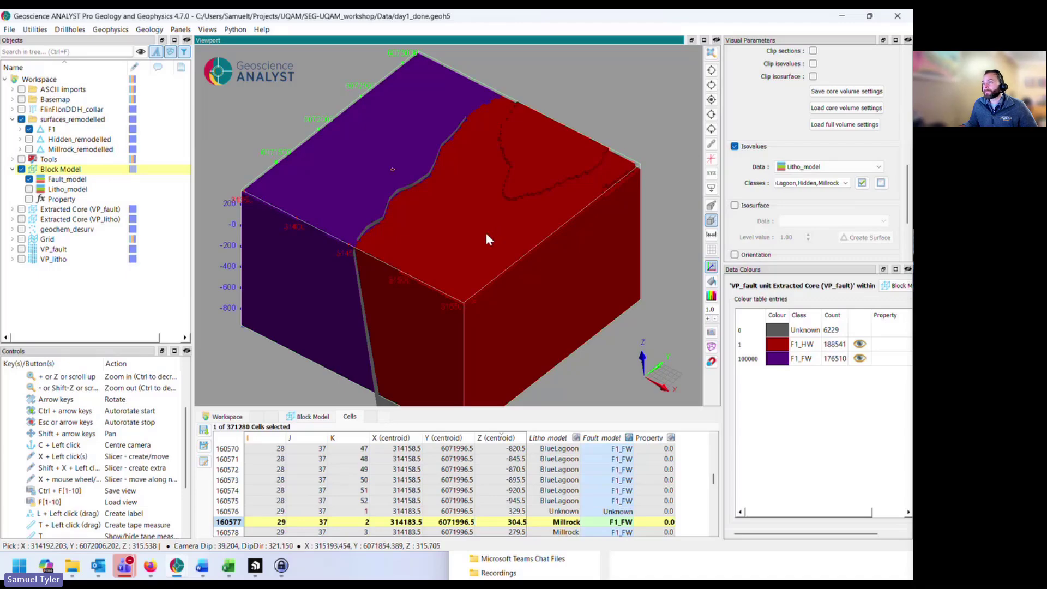
left_click_drag(483, 235, 530, 170)
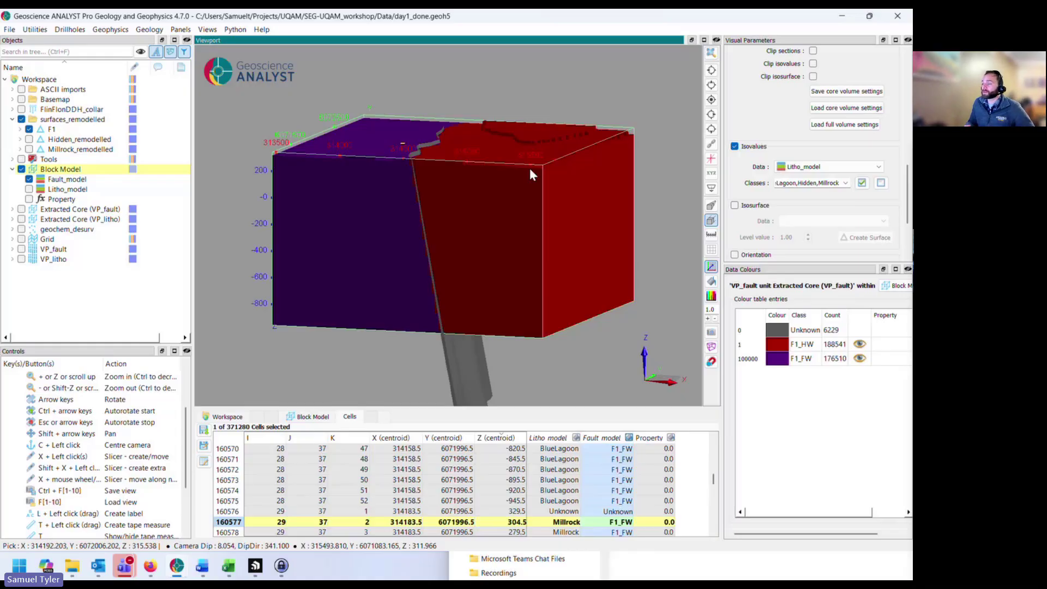
left_click_drag(509, 146, 543, 128)
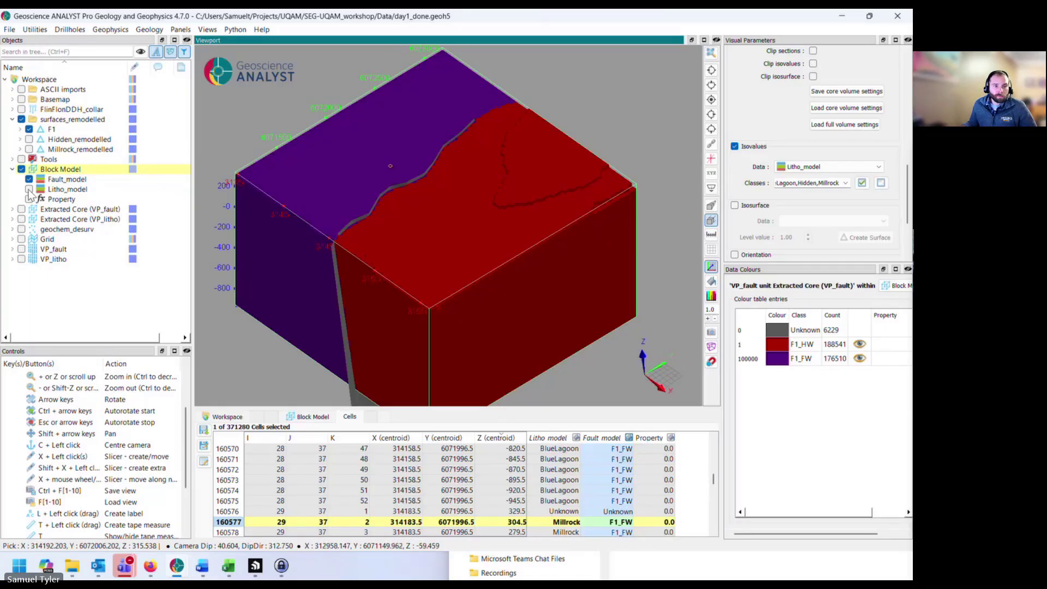
Show only the Hidden class in the Block Model isovalues, and replace it with only Millrock
left_click(845, 183)
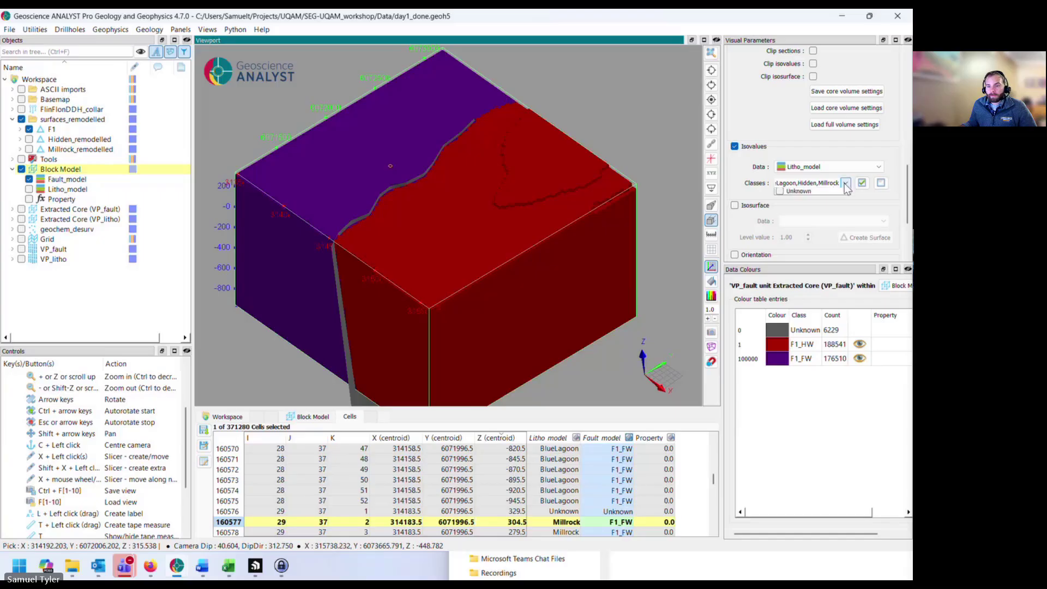
left_click(827, 192)
left_click(821, 206)
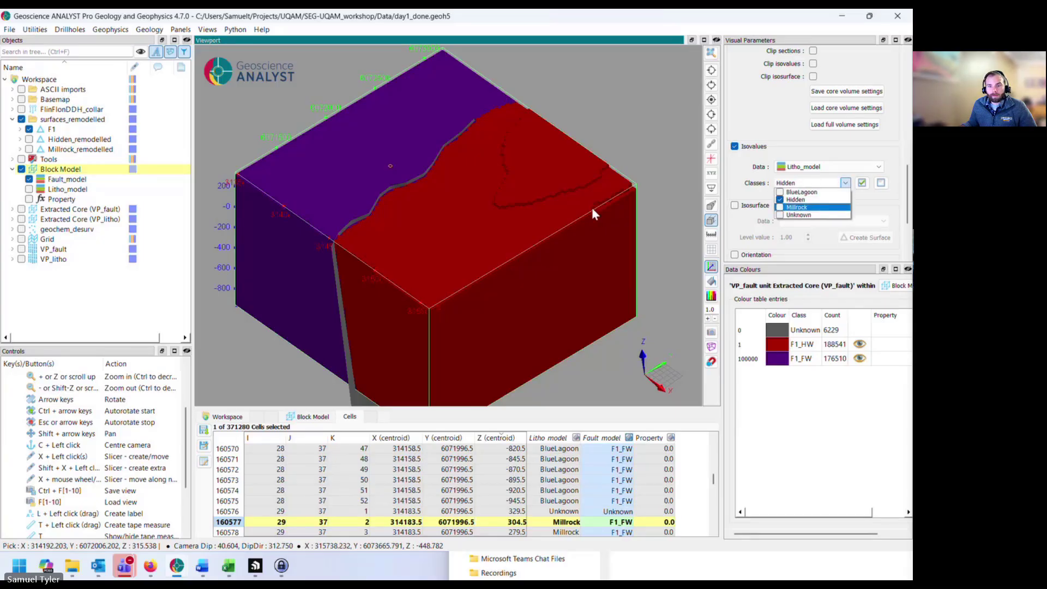
left_click(845, 183)
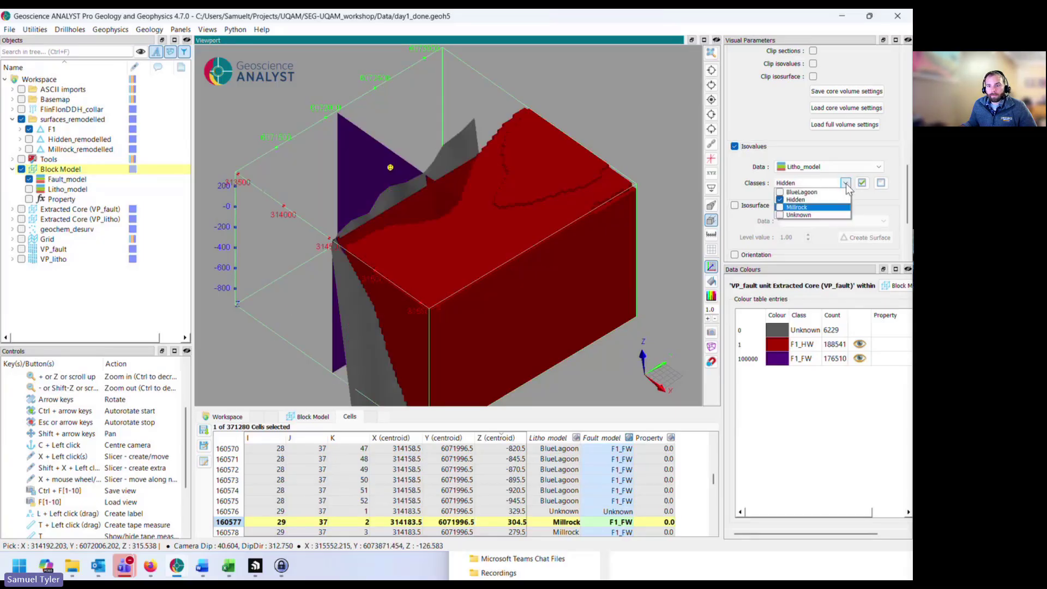
left_click(828, 200)
left_click(828, 208)
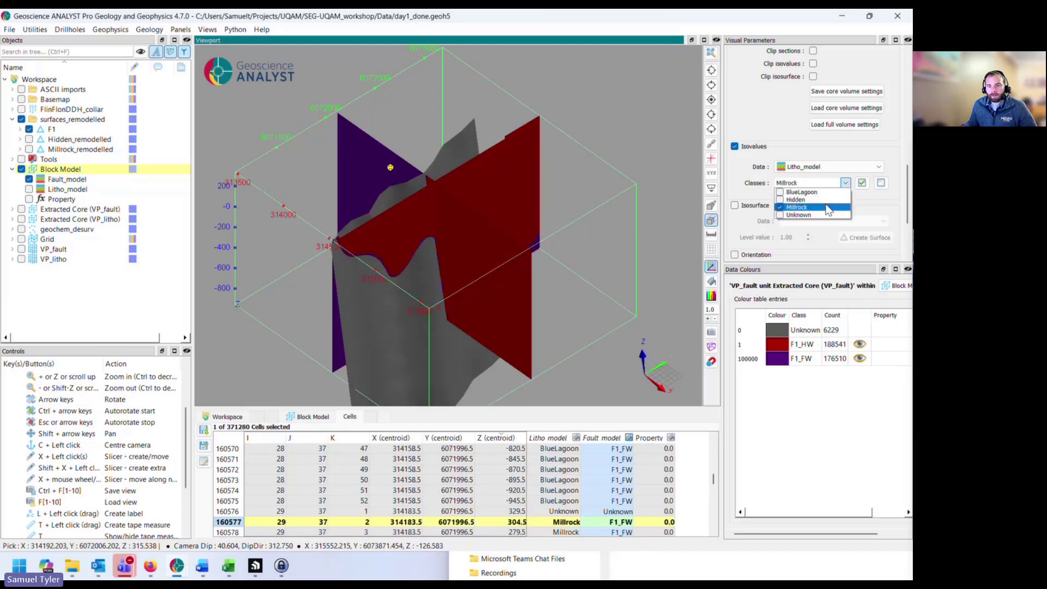
left_click(740, 165)
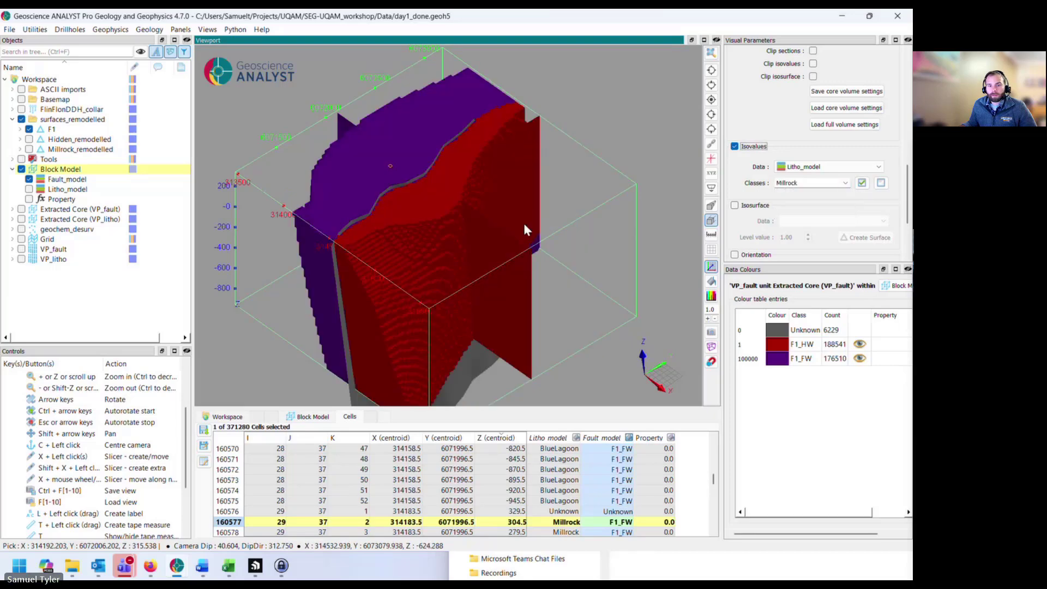
Query a cell on top of the F1_HW part of the Millrock volume, widening the parameter and colour settings area
left_click_drag(525, 224, 562, 212)
left_click_drag(719, 171, 677, 171)
left_click_drag(523, 188, 503, 194)
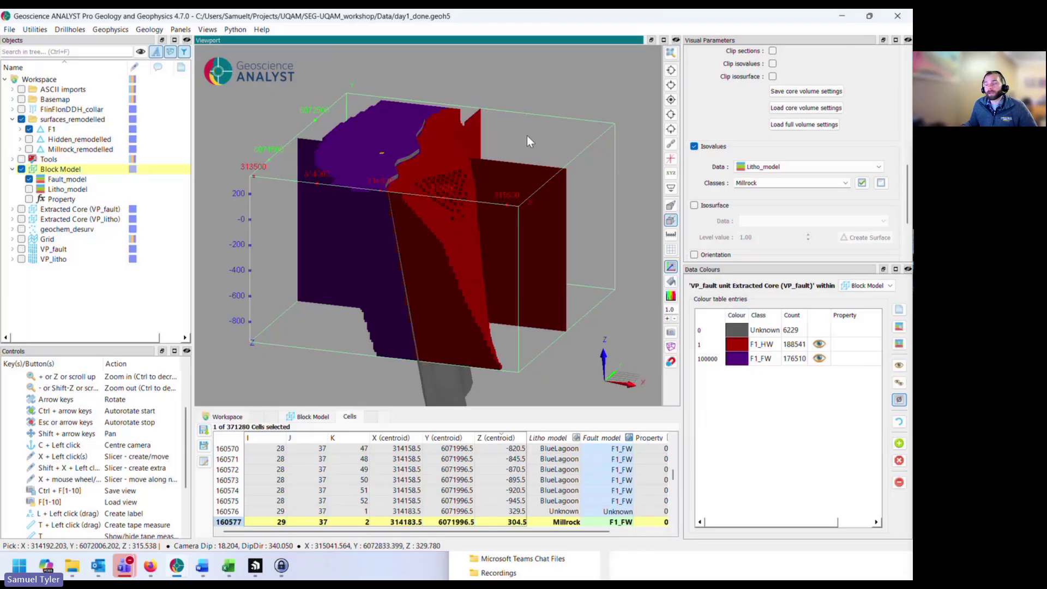
left_click_drag(417, 165, 424, 167)
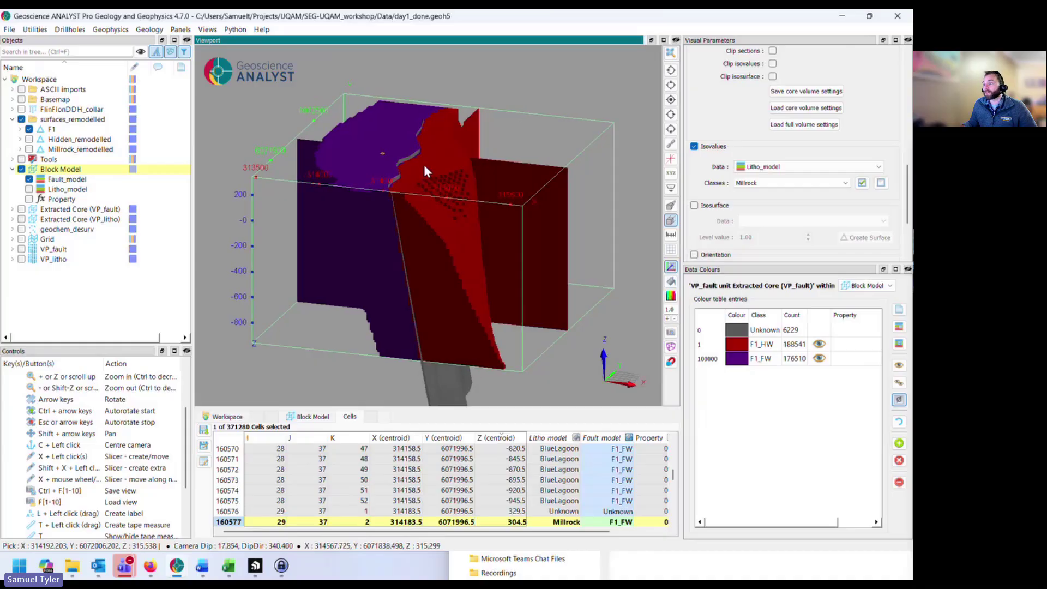
left_click(390, 173)
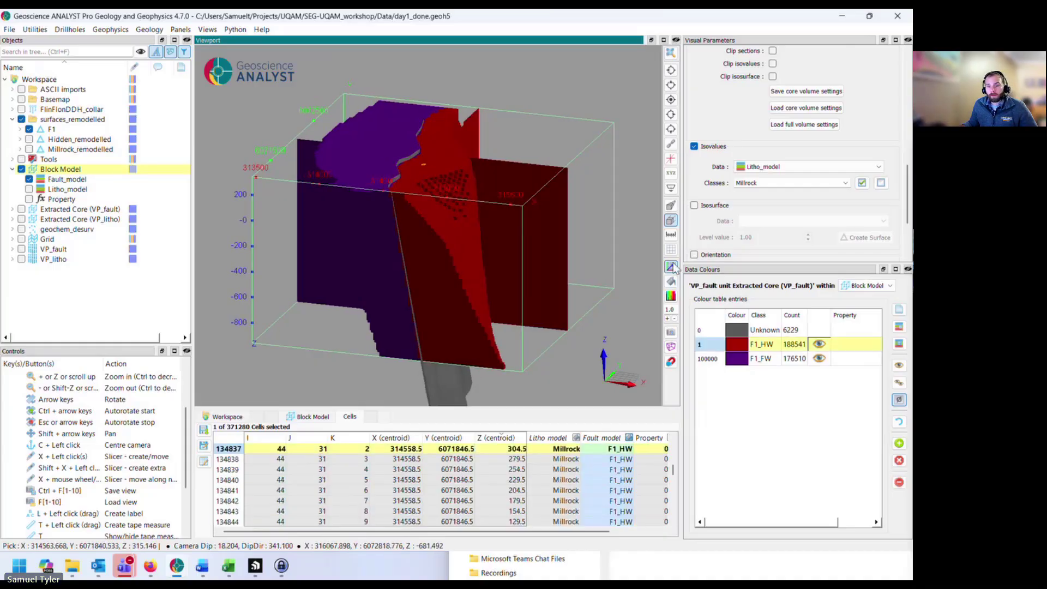
left_click_drag(682, 245, 674, 244)
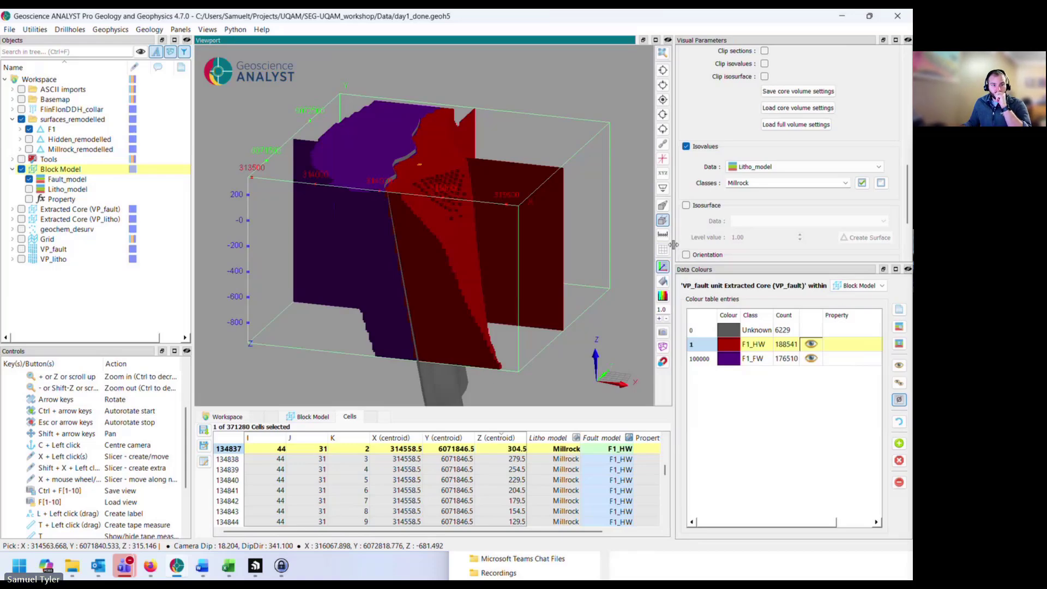
Start a property script on the Block Model cells without masking and name the output Alteration_model
right_click(108, 170)
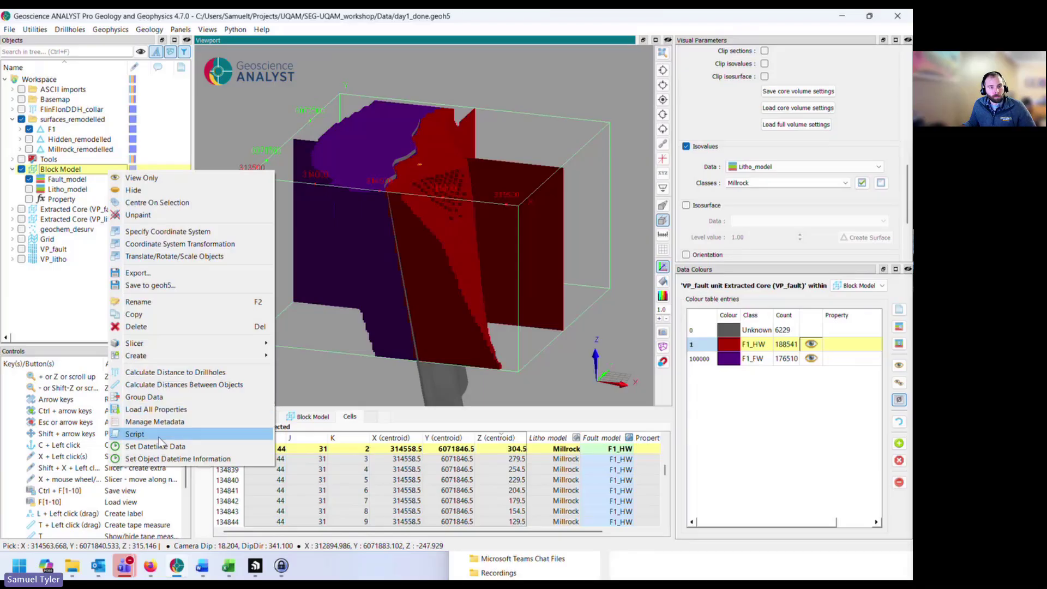
left_click(136, 434)
left_click_drag(315, 216, 306, 255)
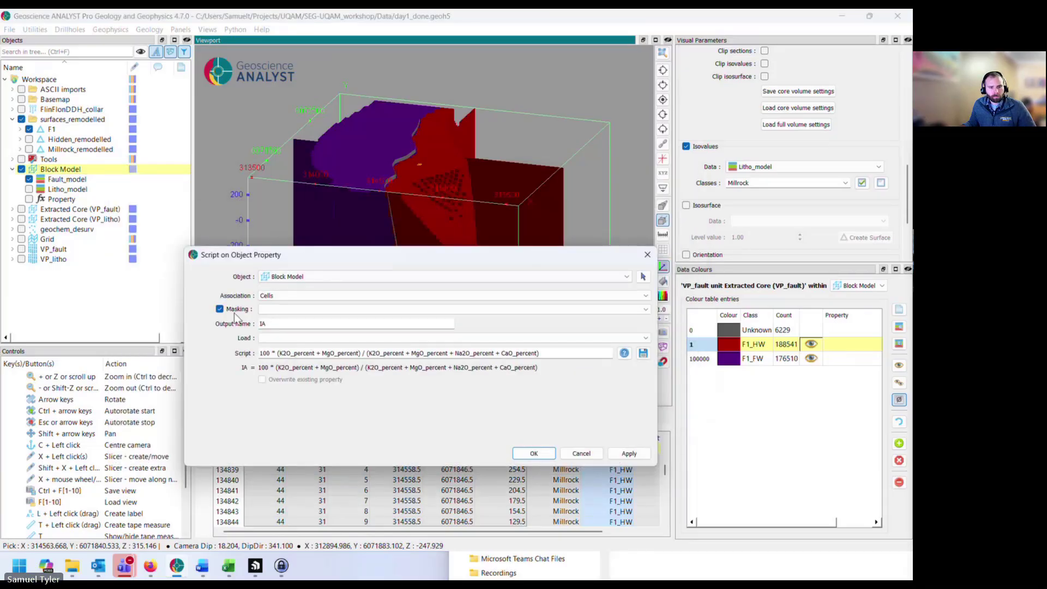
left_click(219, 308)
left_click(277, 324)
key("BackSpace")
key("BackSpace")
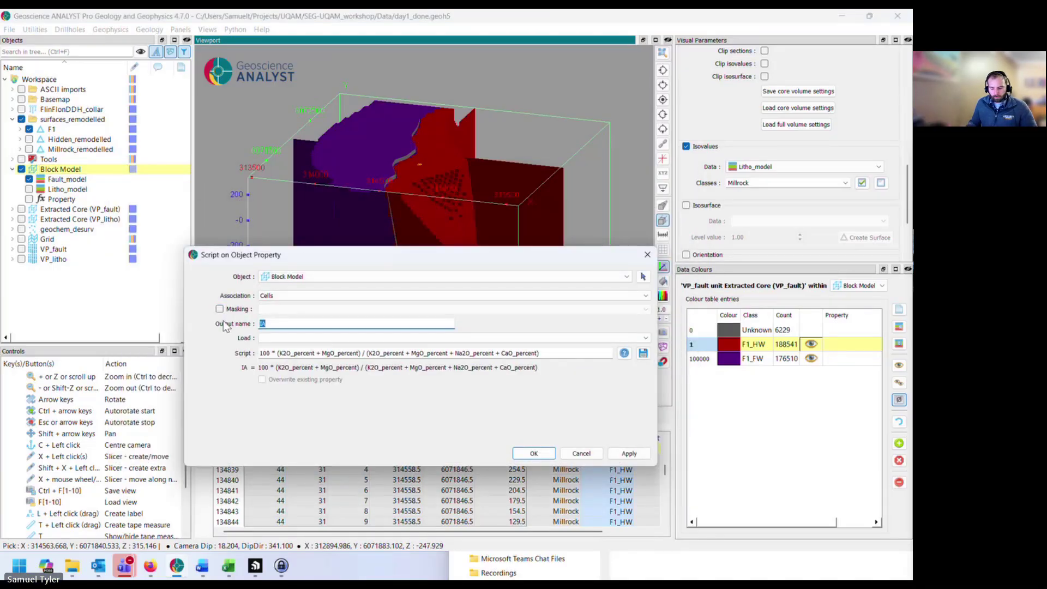
type("Alter")
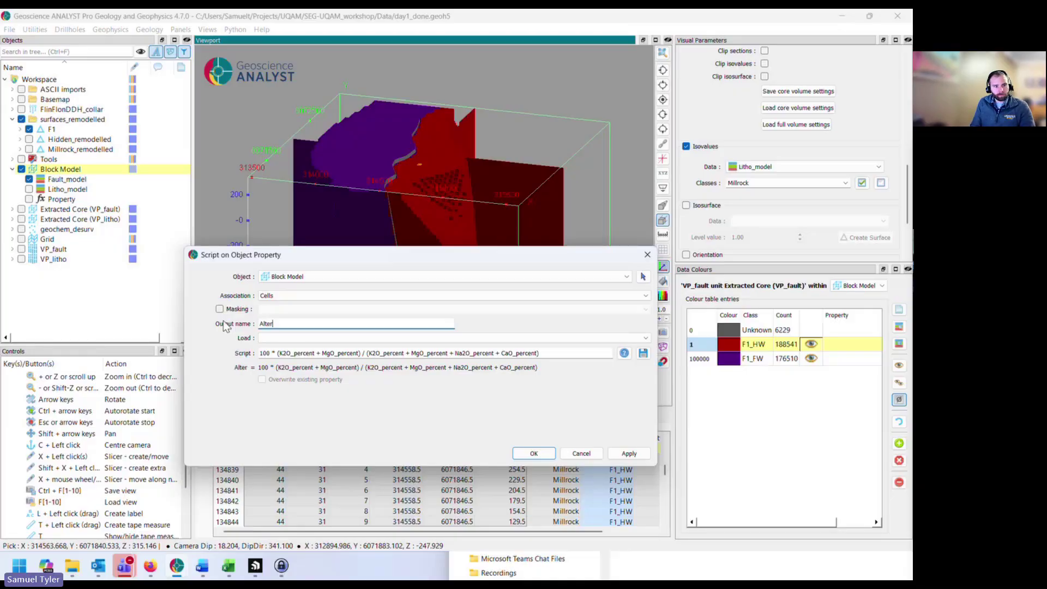
type("ation_model")
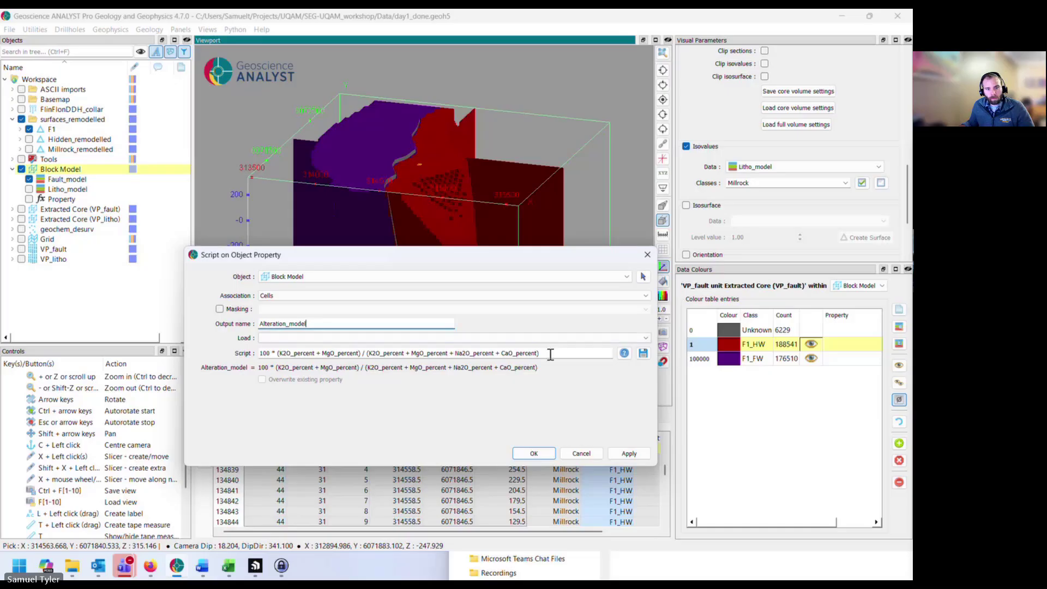
left_click_drag(479, 257, 517, 307)
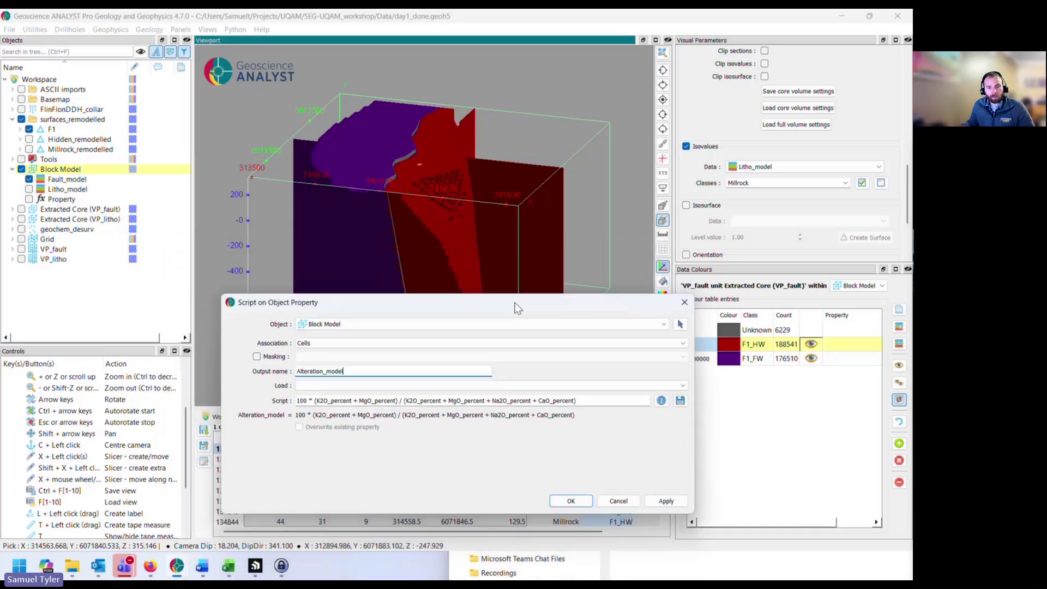
Replace the existing script expression with the condition Fault_model == "F1_HW"
left_click_drag(578, 401, 293, 401)
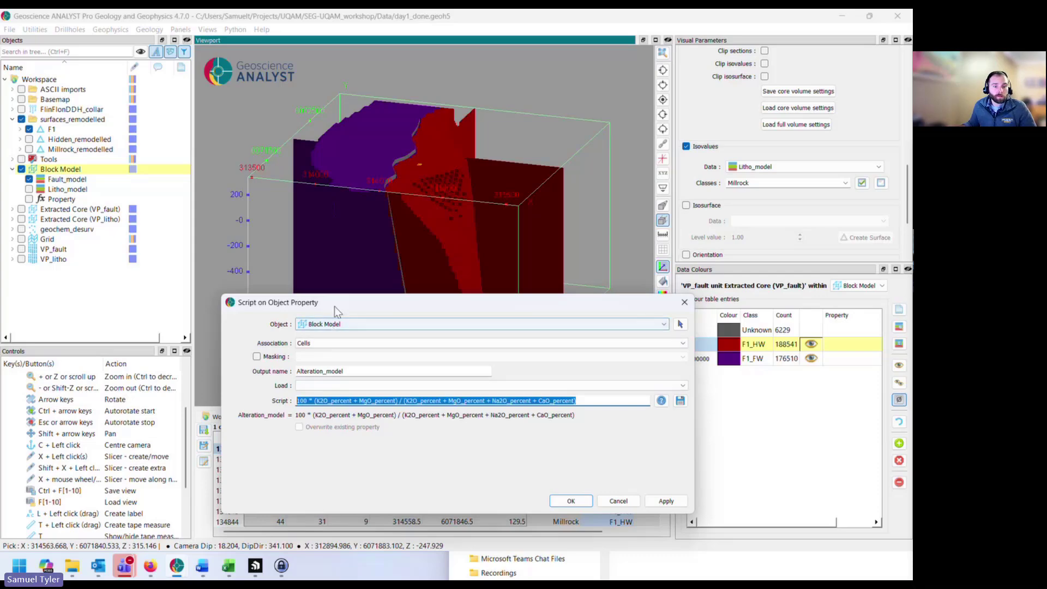
left_click_drag(333, 307, 326, 330)
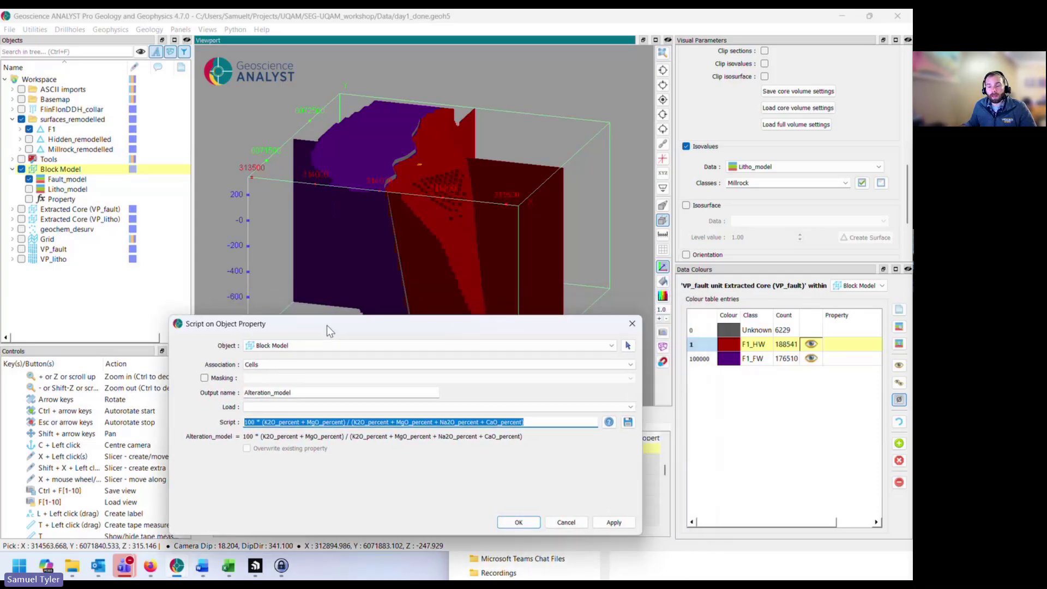
double_click(64, 182)
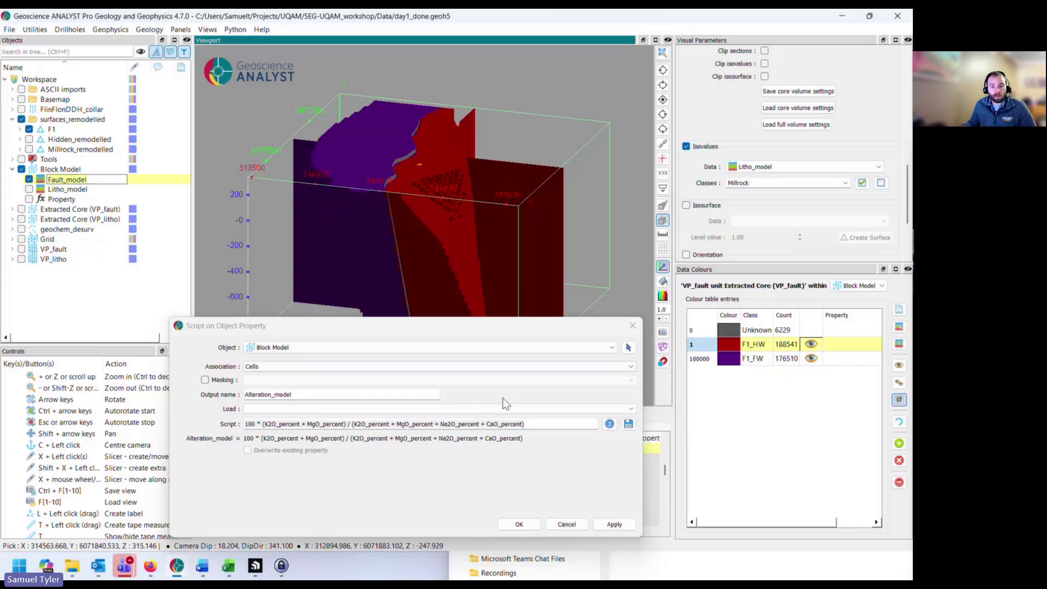
left_click(537, 424)
left_click_drag(537, 423, 173, 422)
type("Fault_model")
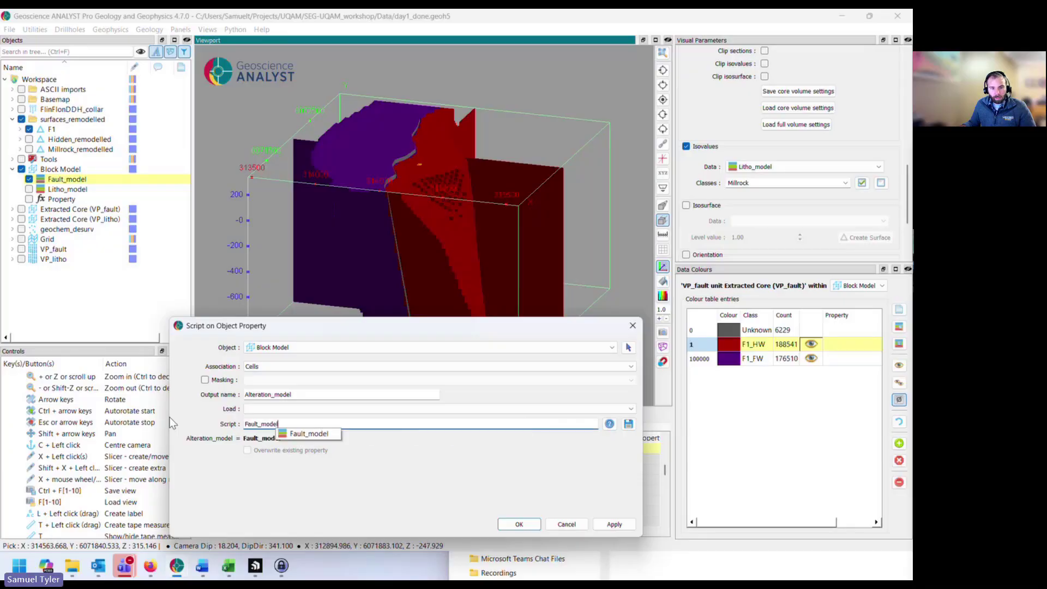
key("Return")
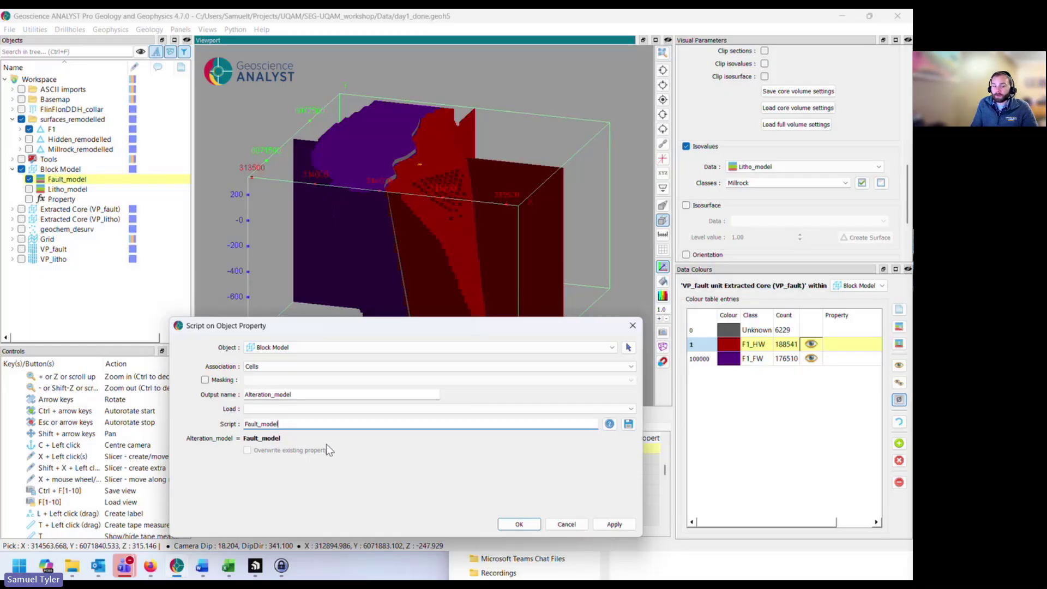
type("==")
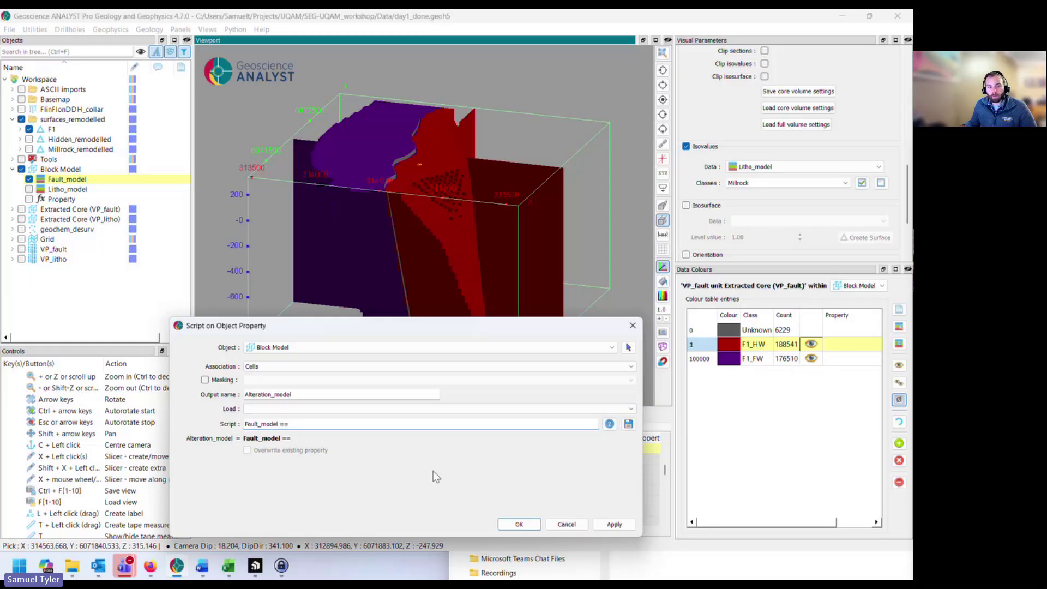
type("\"")
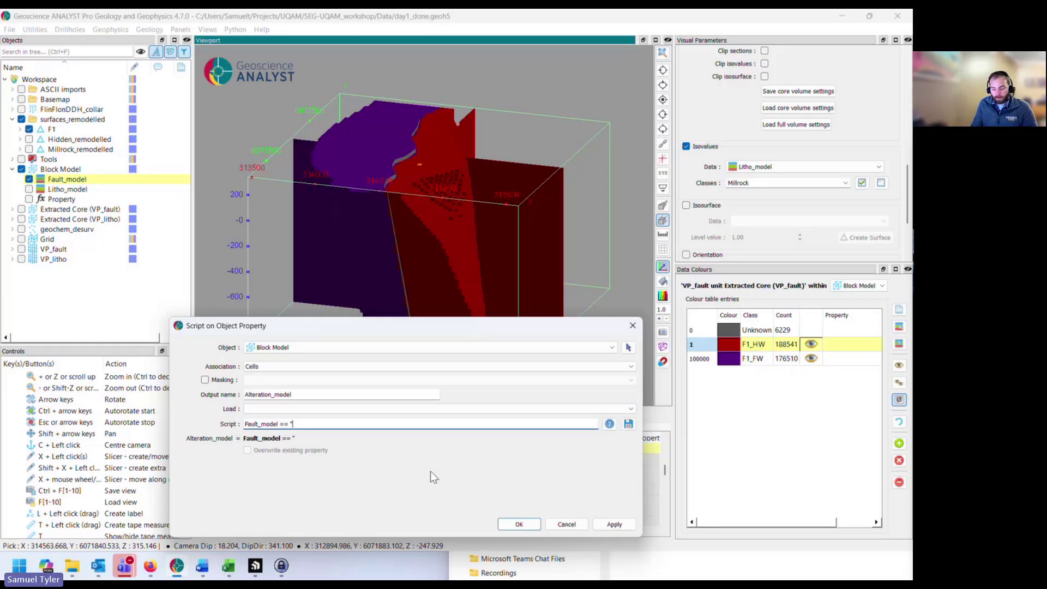
type("F1_")
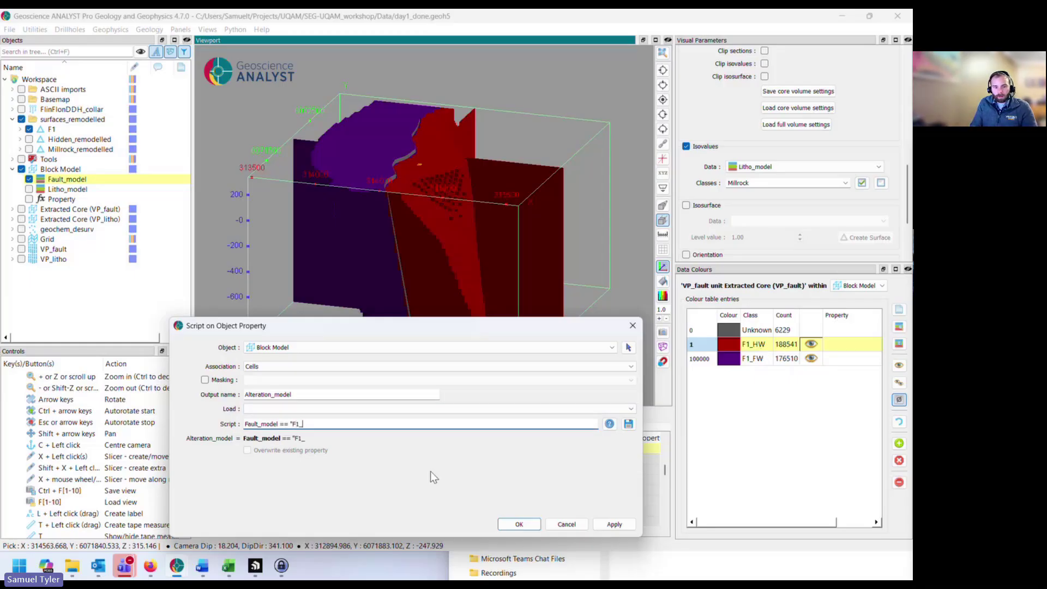
type("HW\"")
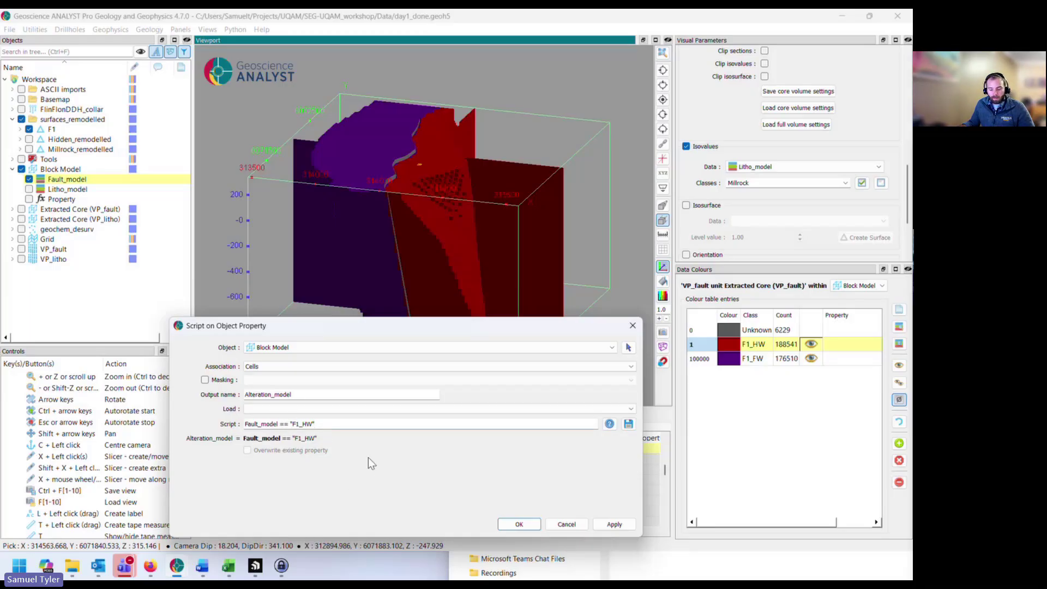
Extend the script condition with and Litho_model == "Millrock", followed by the ? conditional operator
type("and")
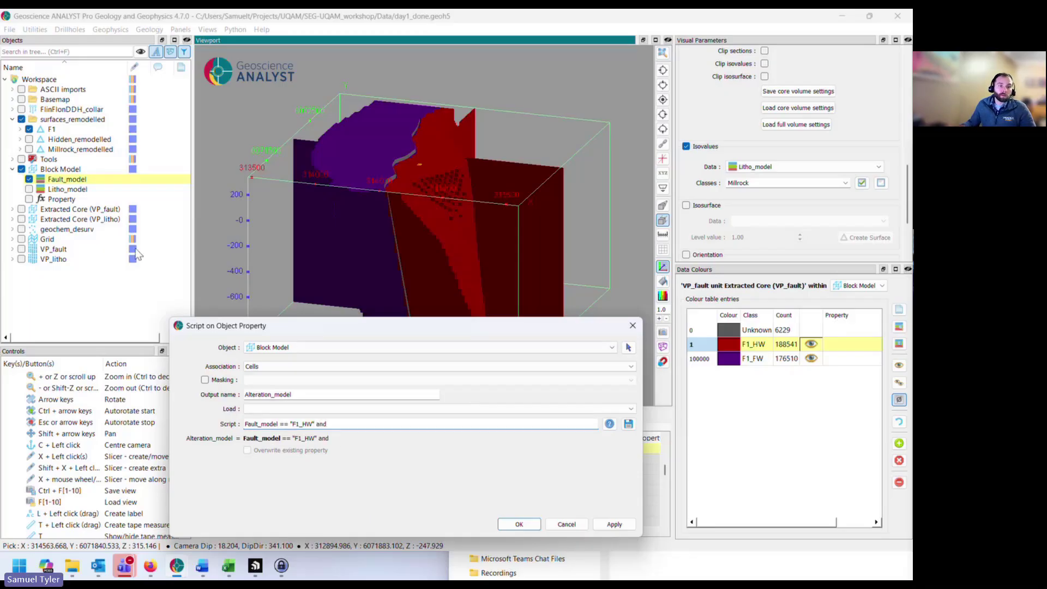
double_click(75, 189)
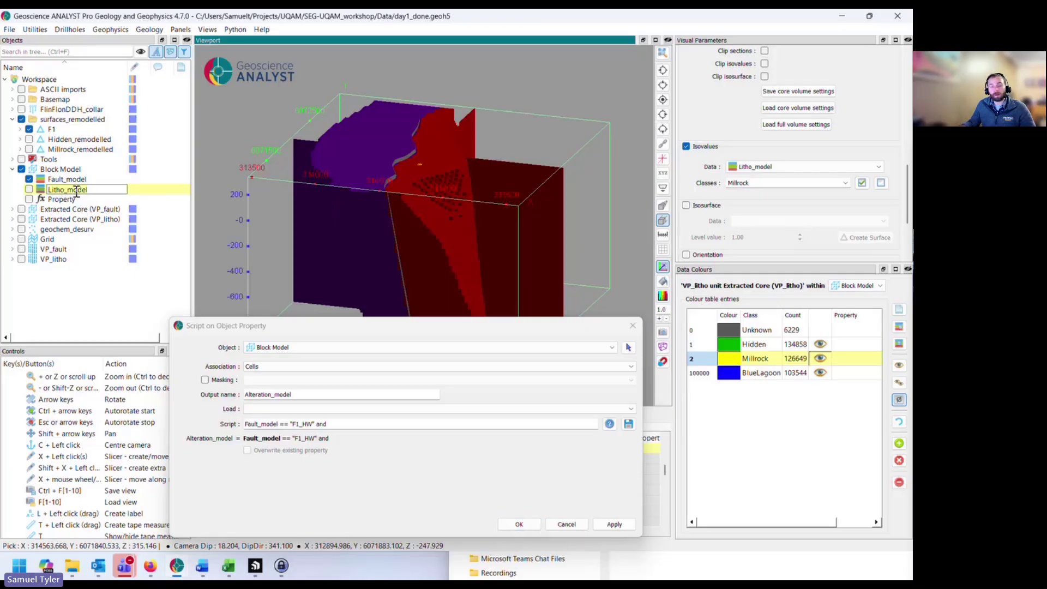
left_click(391, 423)
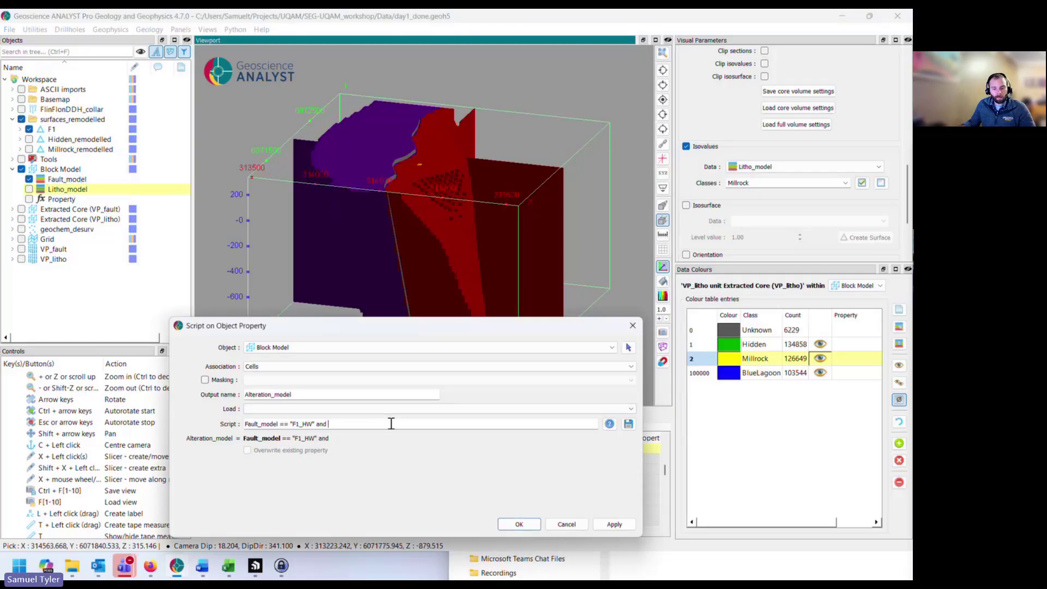
type("Litho_model")
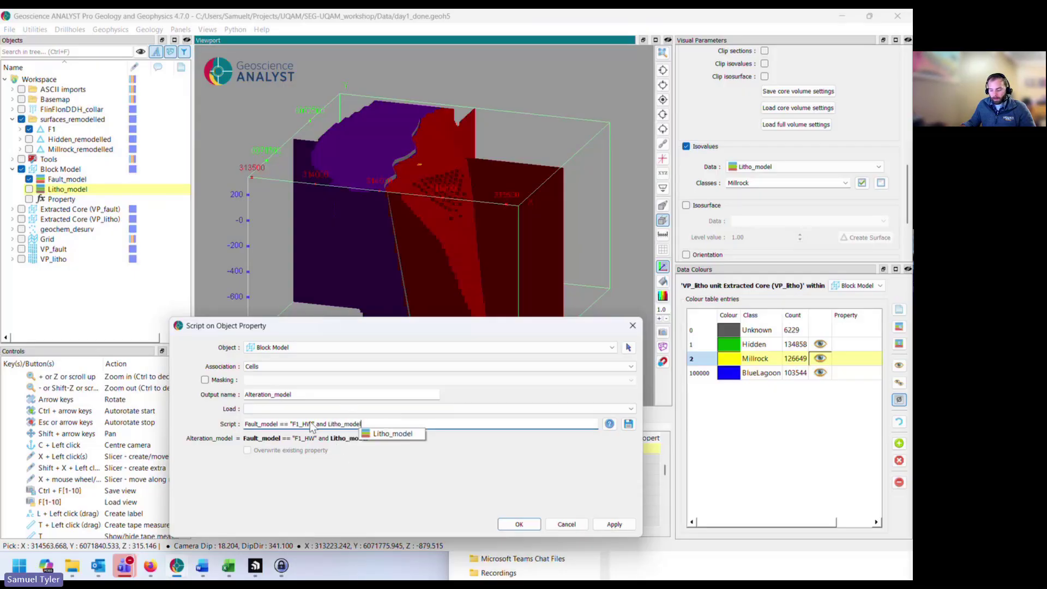
type("=")
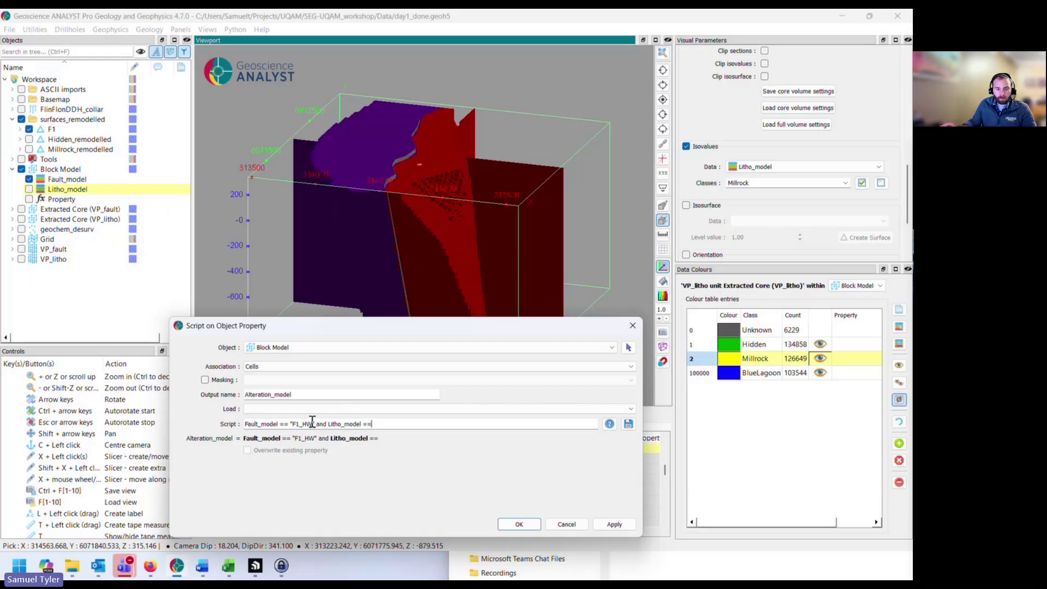
type("=")
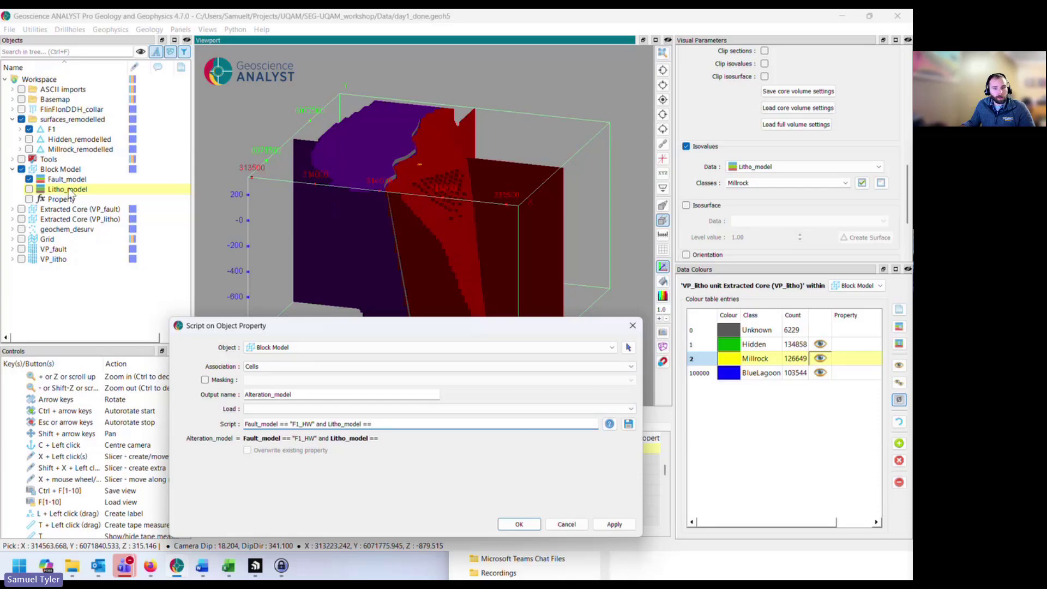
left_click(396, 465)
type("\"Millrock\" ?")
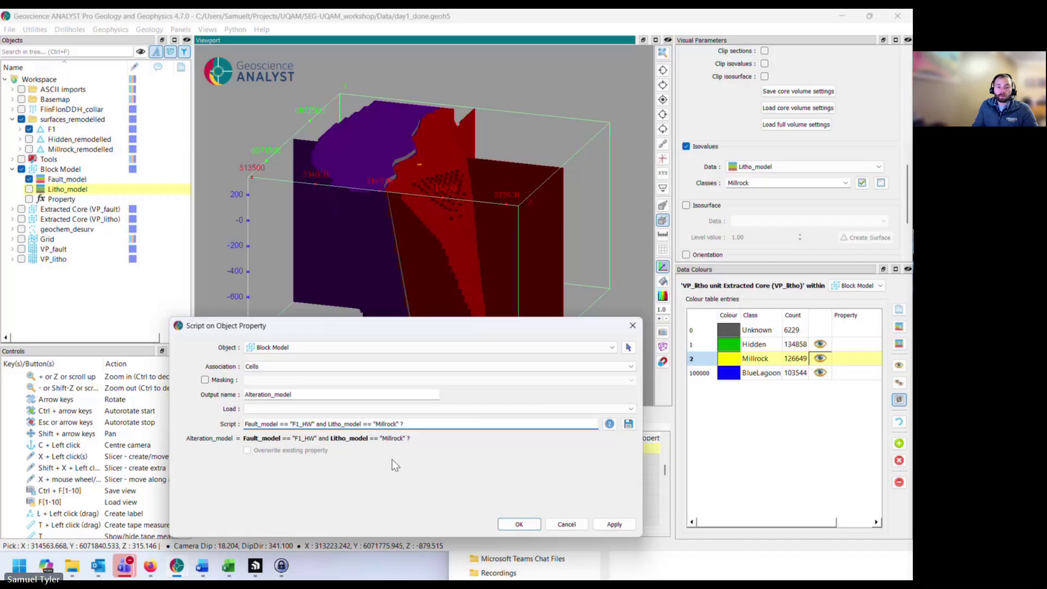
Complete the conditional with "Highly altered" as the true result and "Unaltered" as the false result
type("\"")
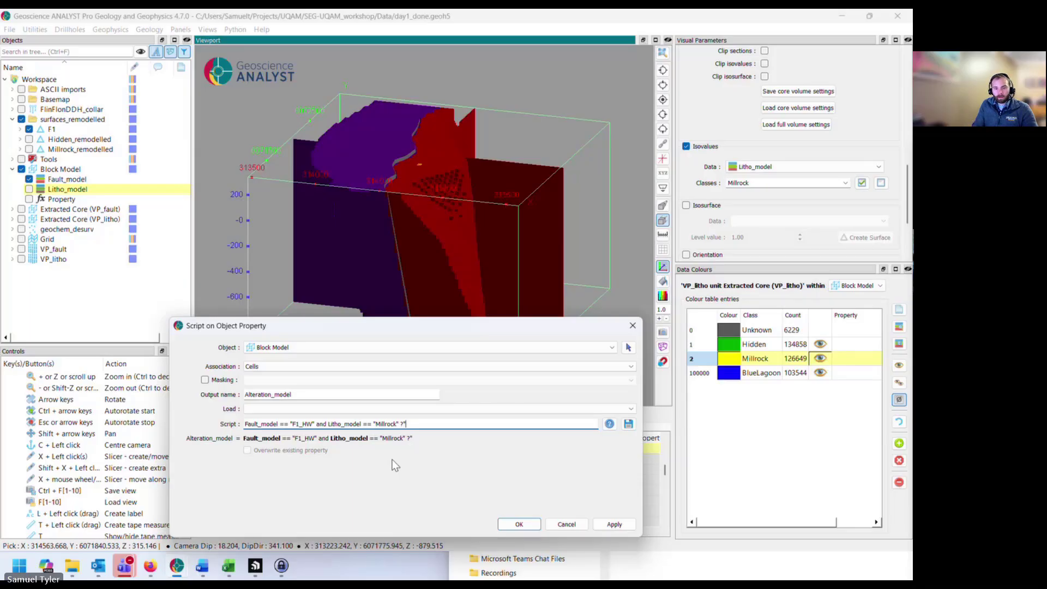
type("High")
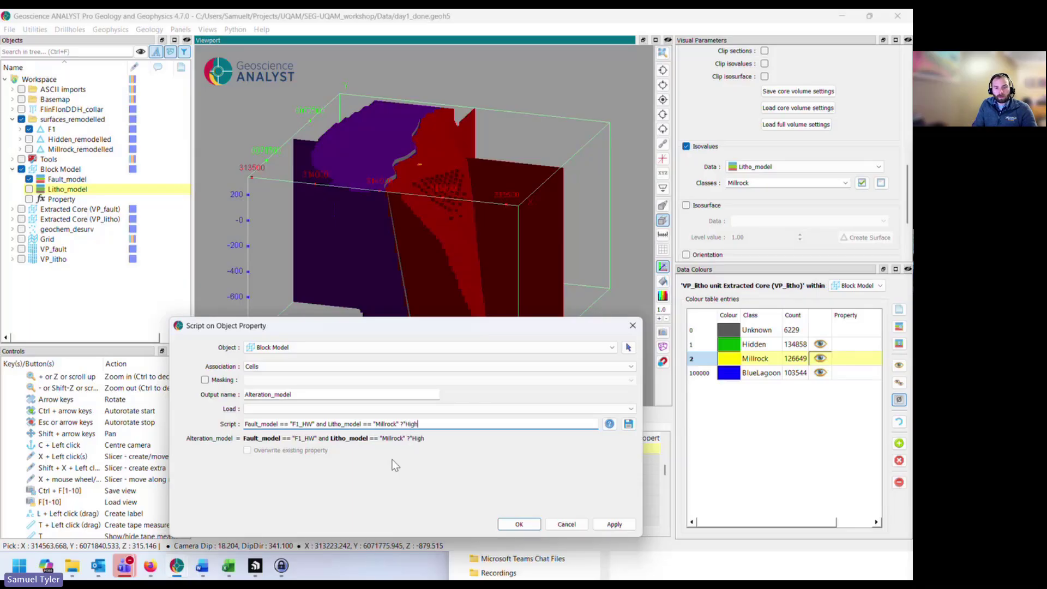
type("ly altered")
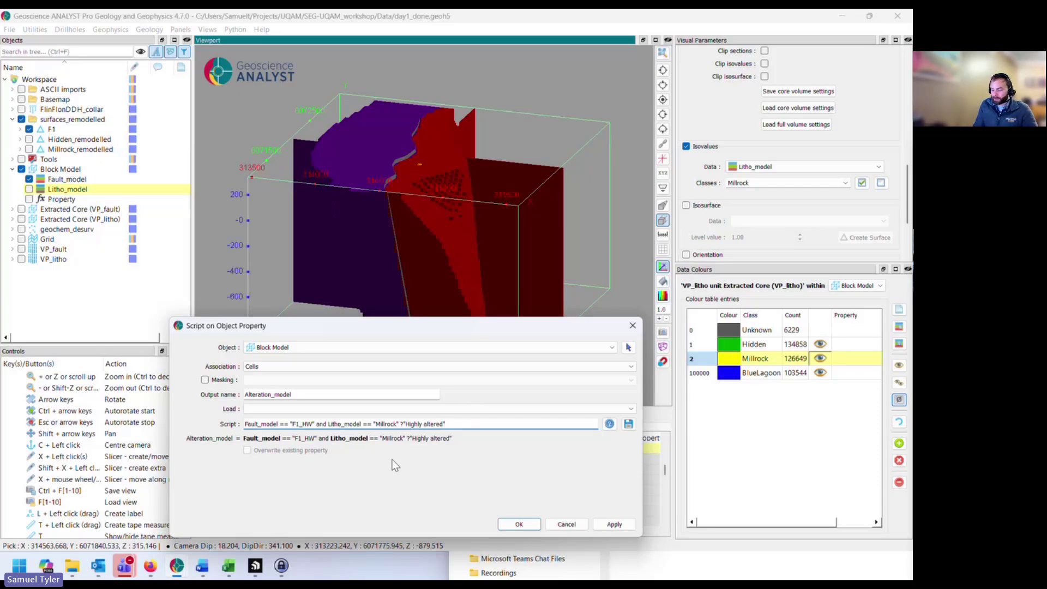
type(":")
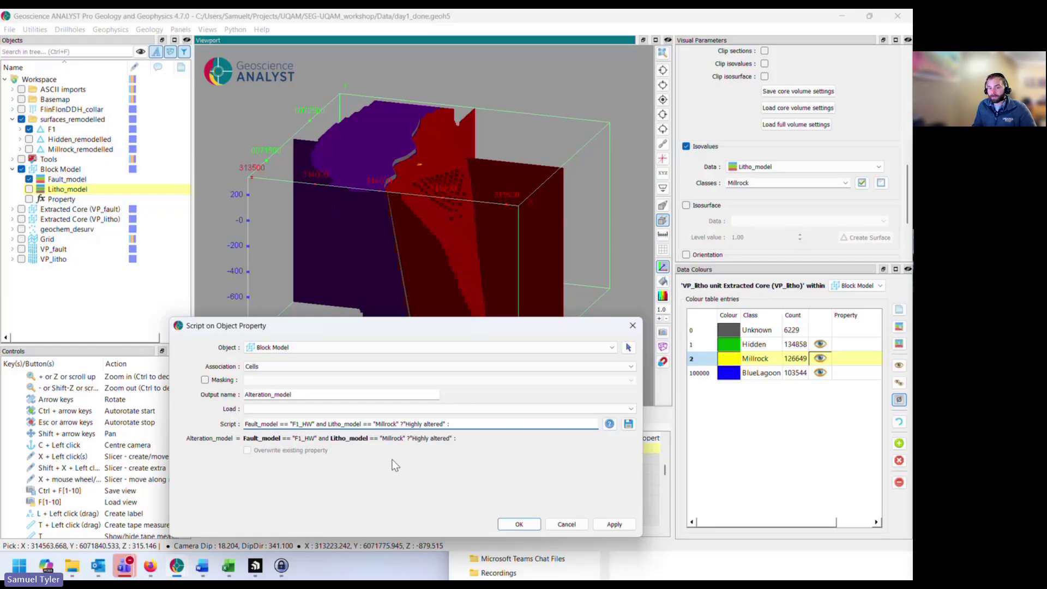
type("\"U")
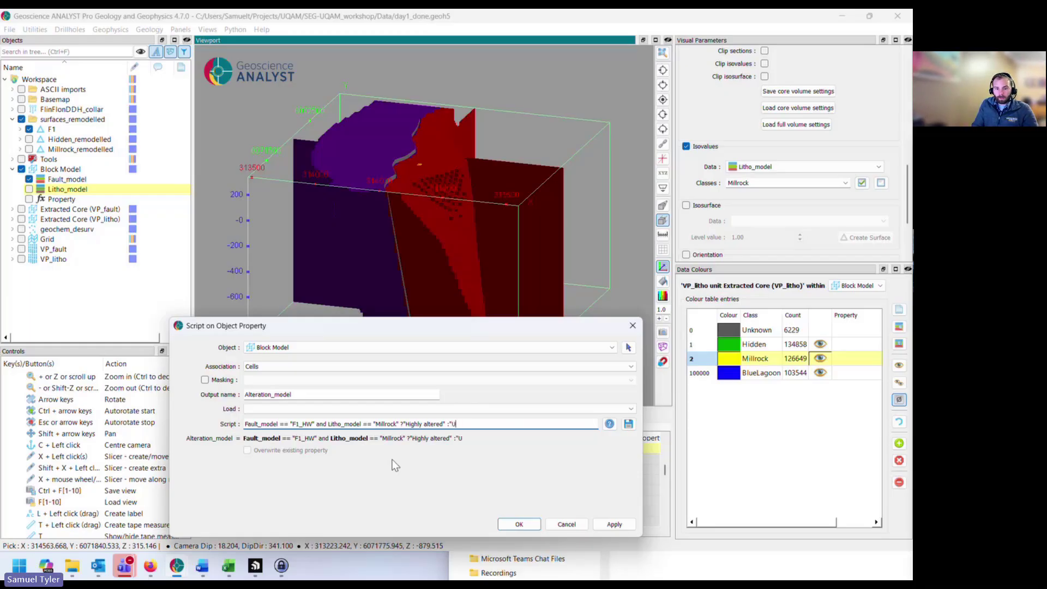
type("naltered")
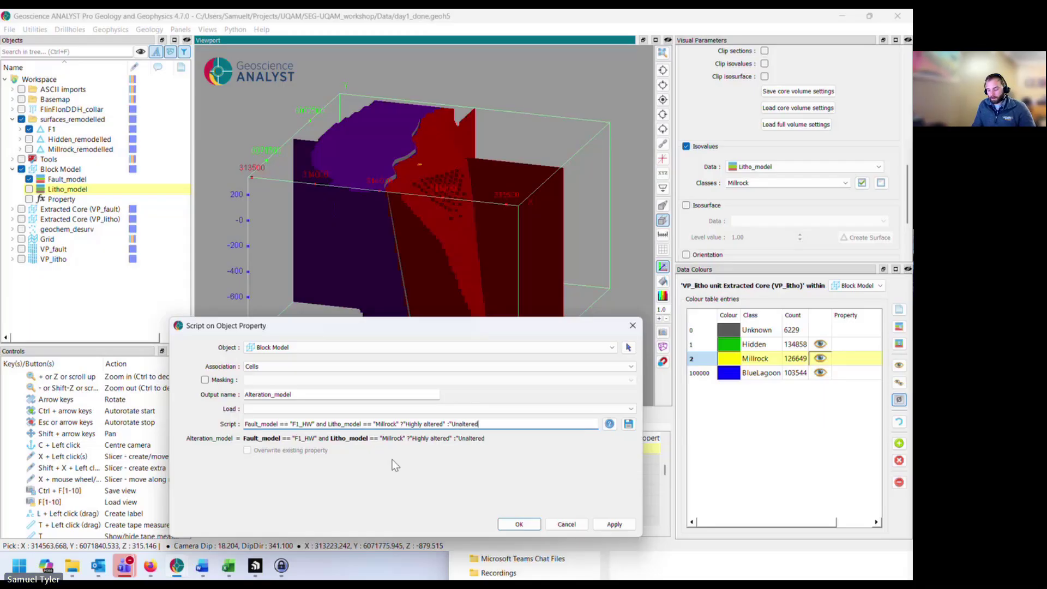
type("\"")
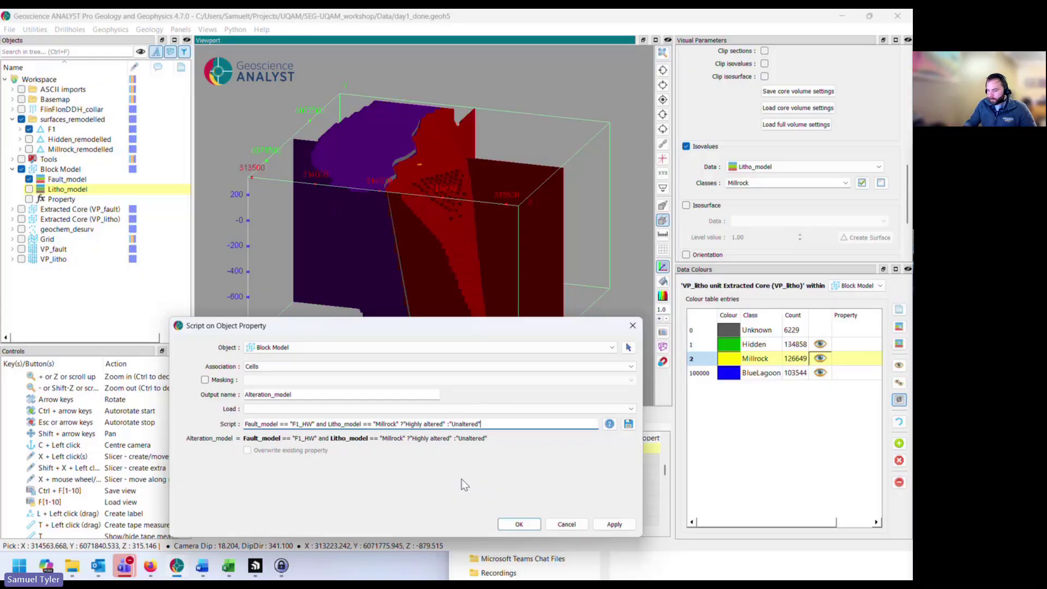
Capture the script lines of the dialog as a screenshot, examine the expression enlarged in Snagit Editor, and close the editor
key("super+shift+s")
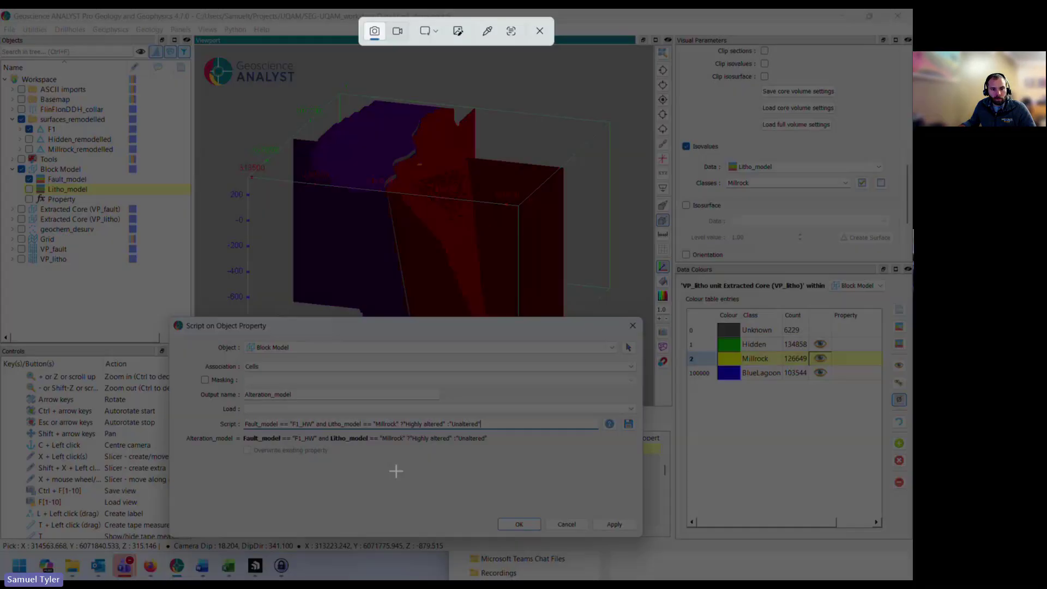
left_click_drag(176, 403, 518, 456)
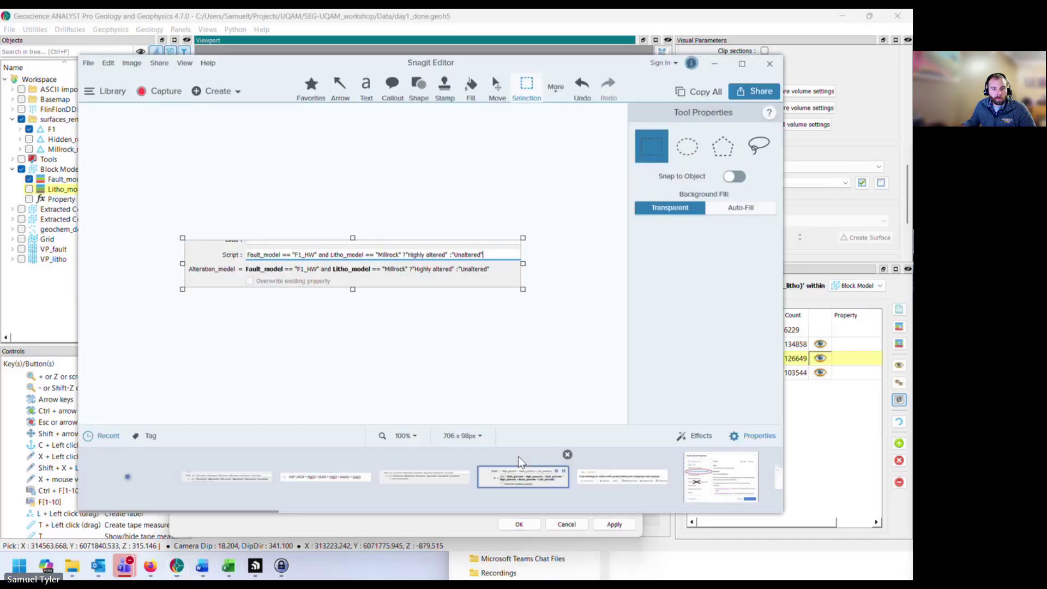
scroll(390, 258, "up", 5)
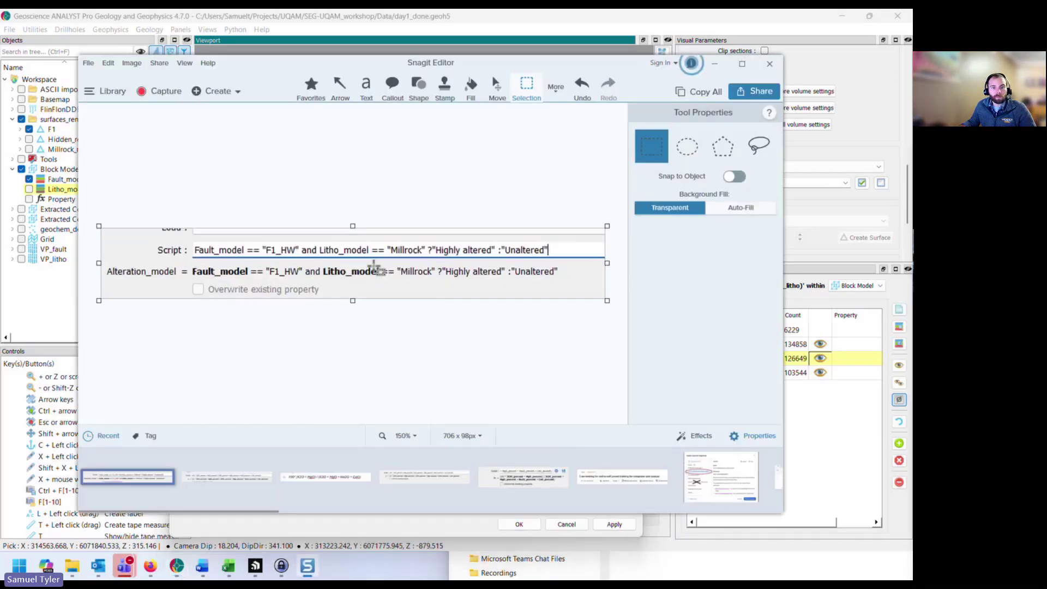
scroll(376, 269, "up", 1)
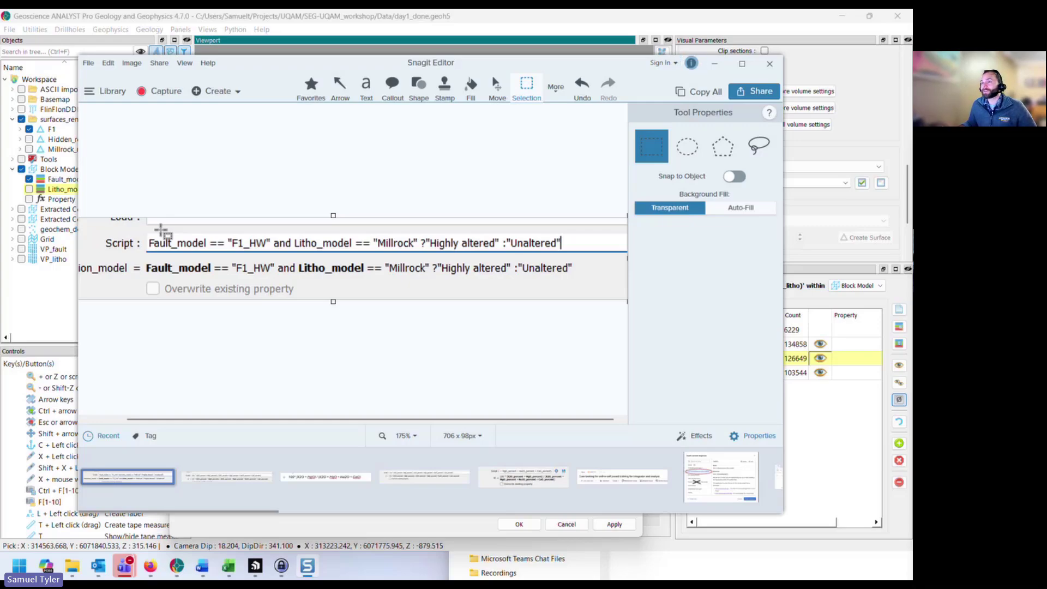
left_click(768, 64)
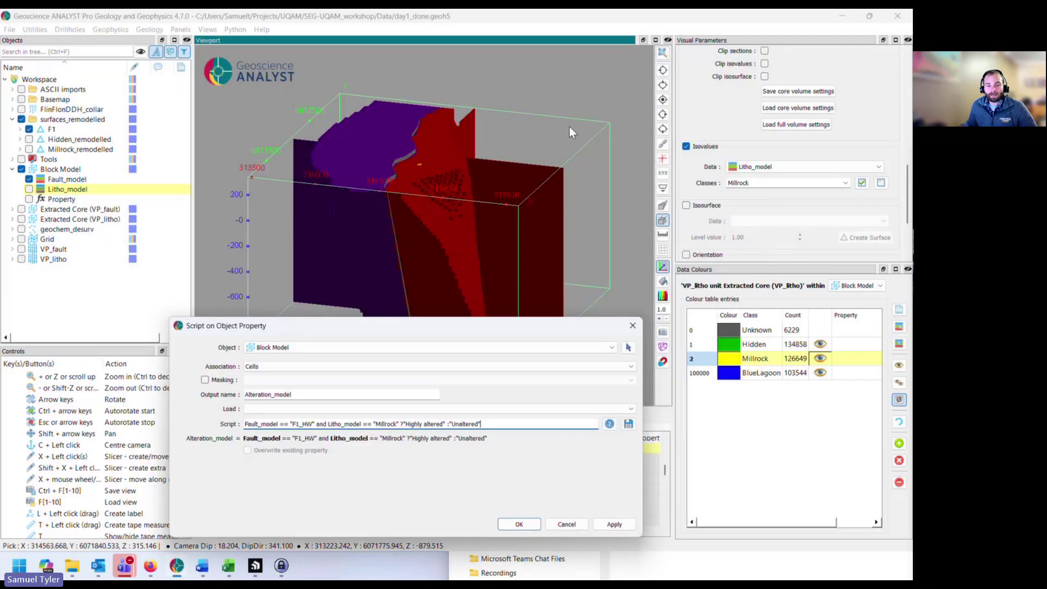
Consult the scripting functions reference for the logical operators and if-then-else syntax in an enlarged window, and close it
left_click(609, 425)
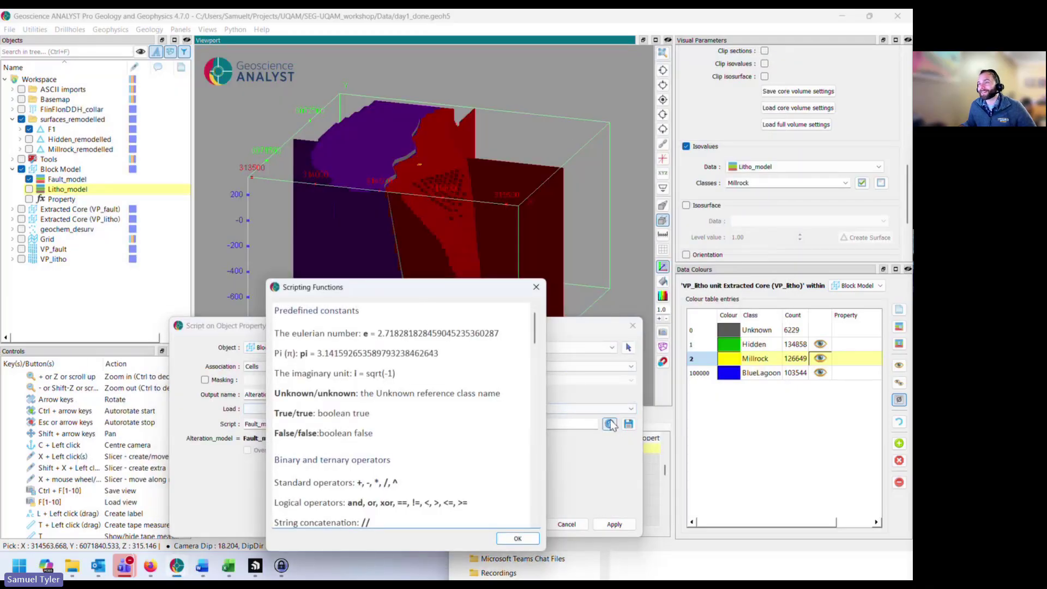
left_click_drag(321, 291, 290, 242)
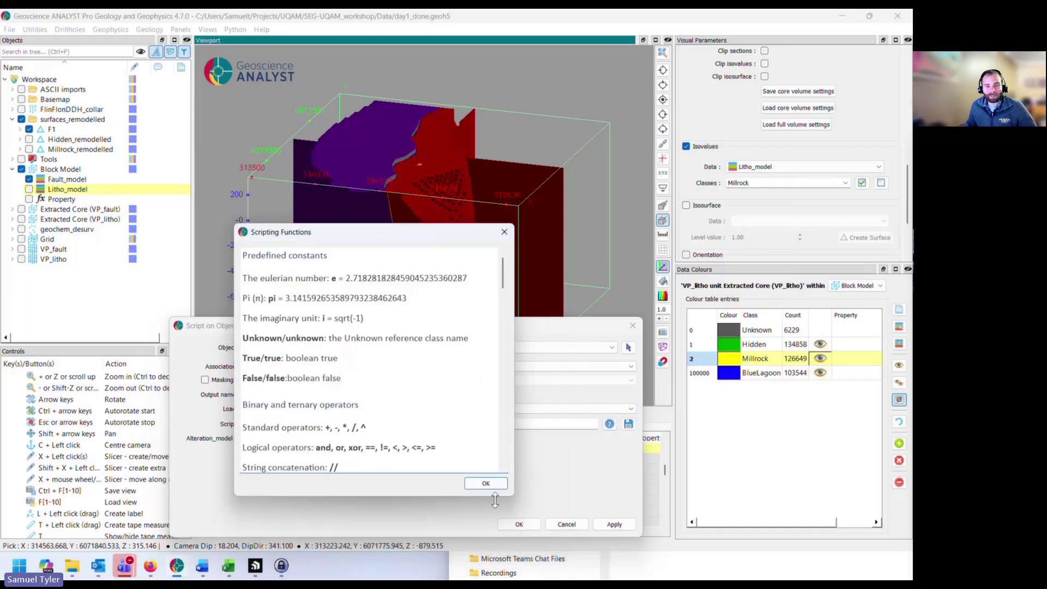
left_click_drag(516, 496, 591, 521)
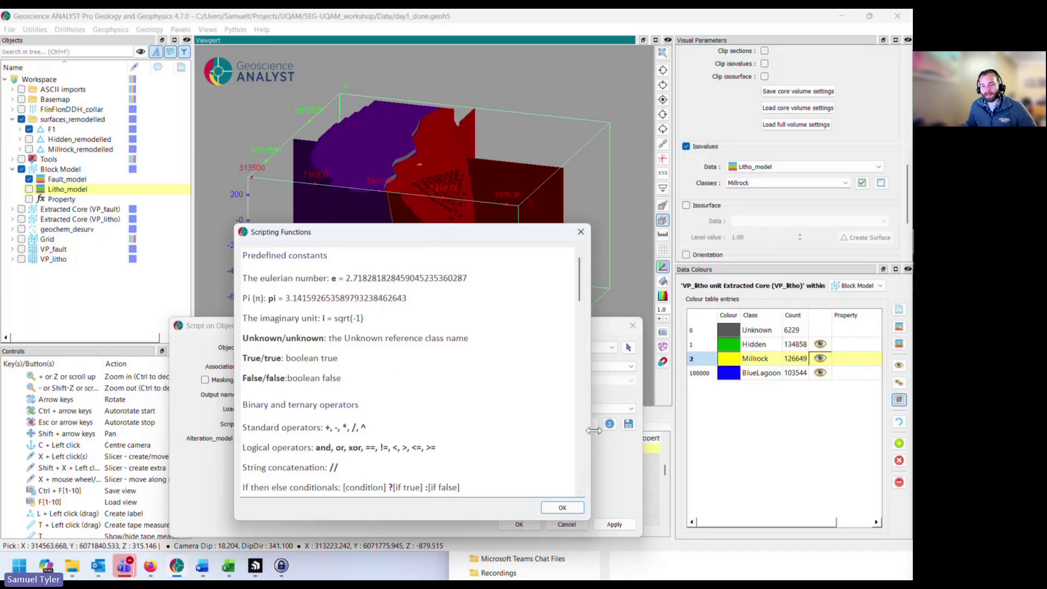
left_click(560, 508)
Apply the script to create Alteration_model on the Block Model, moving the dialog clear of the model and colour table
left_click_drag(340, 322, 411, 248)
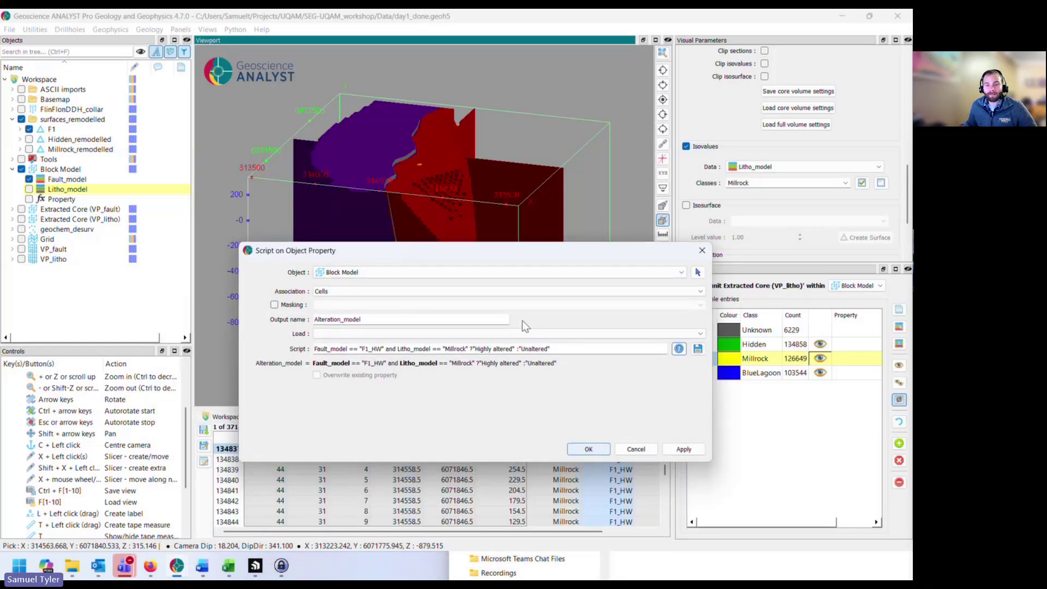
left_click_drag(525, 257, 623, 307)
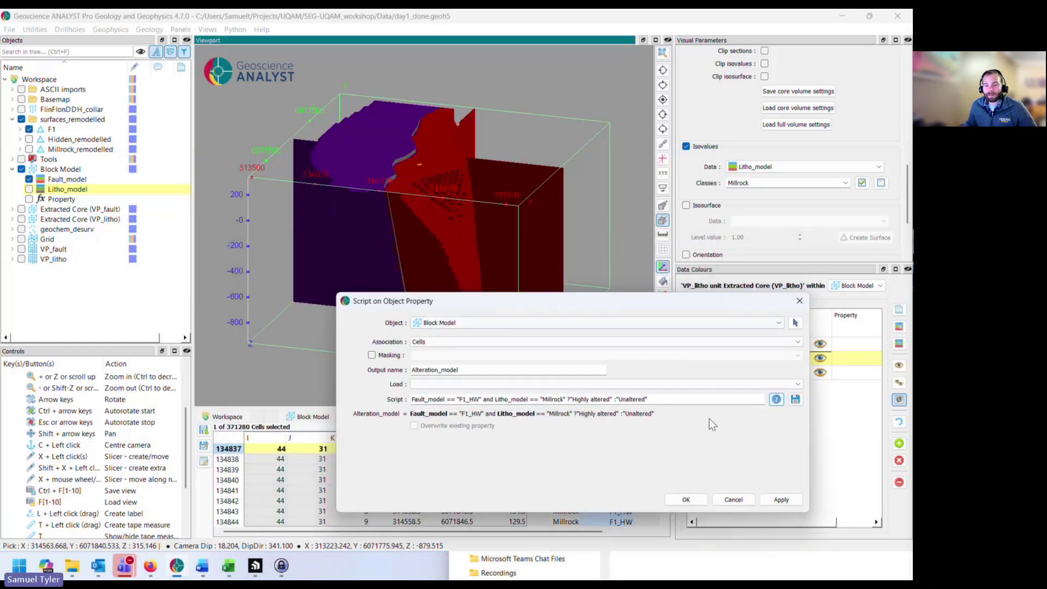
left_click(792, 503)
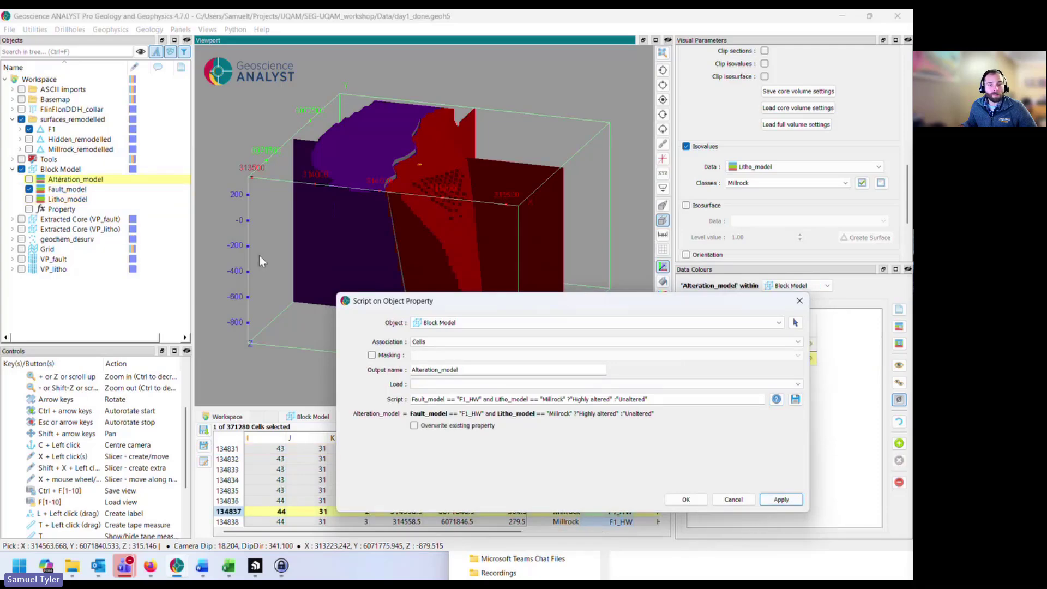
left_click_drag(528, 308, 629, 401)
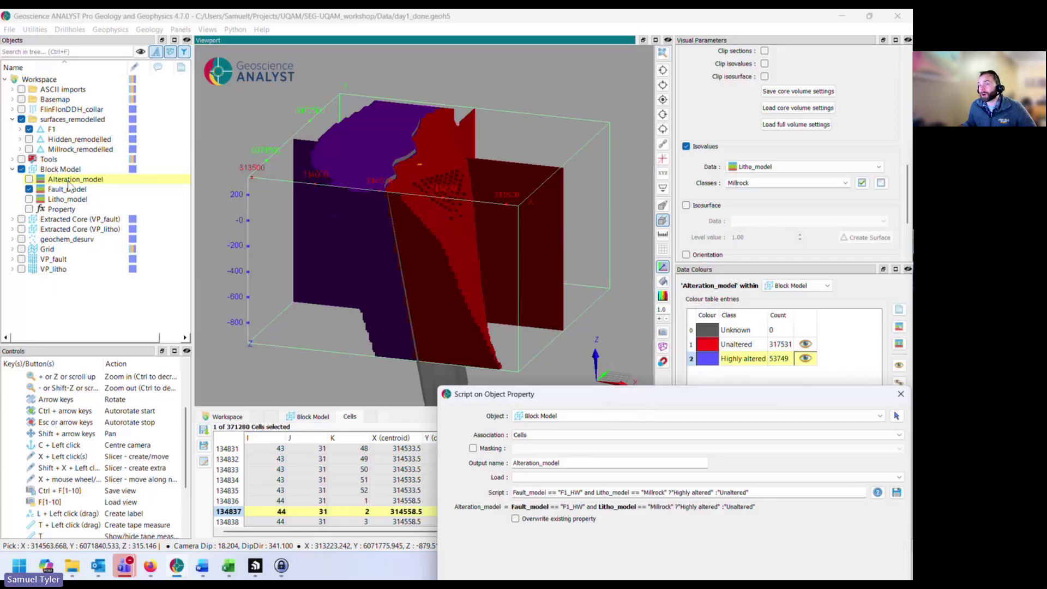
Move the script dialog out of the way and display the Block Model coloured by Alteration_model instead of Fault_model
left_click_drag(552, 397, 1036, 281)
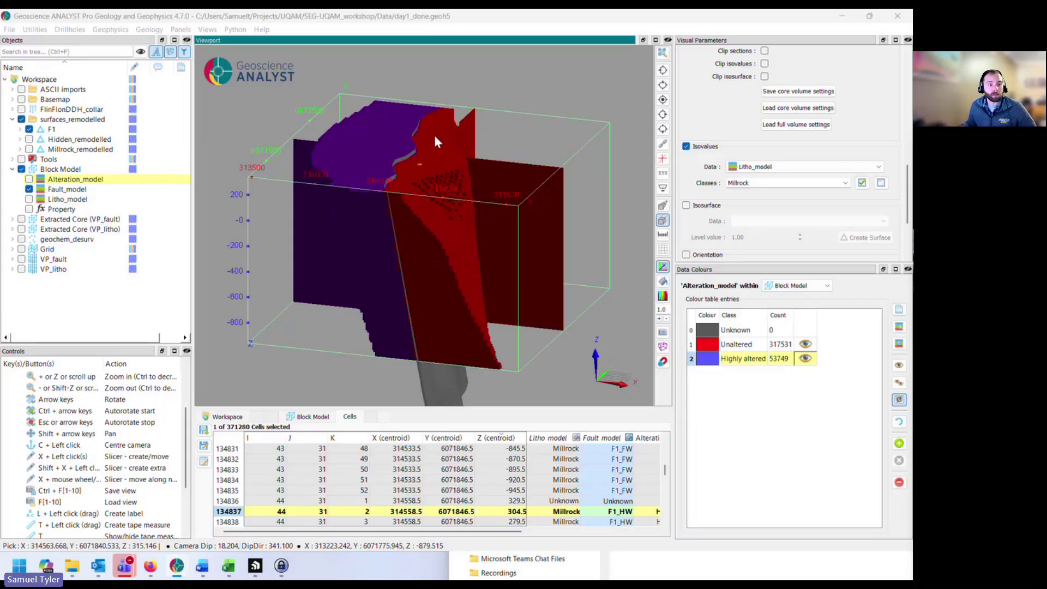
left_click(29, 180)
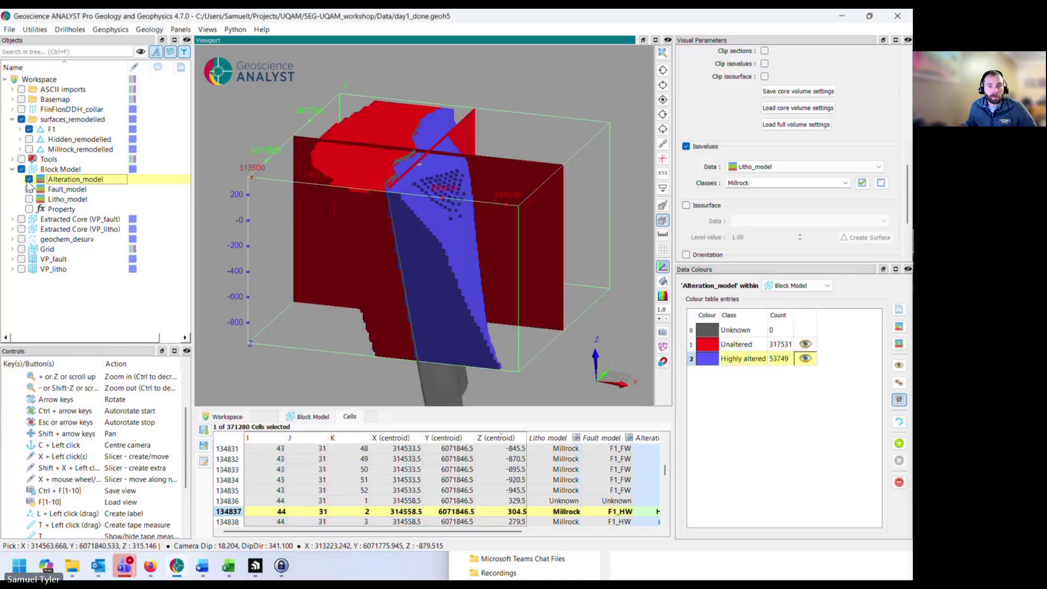
left_click_drag(404, 290, 376, 313)
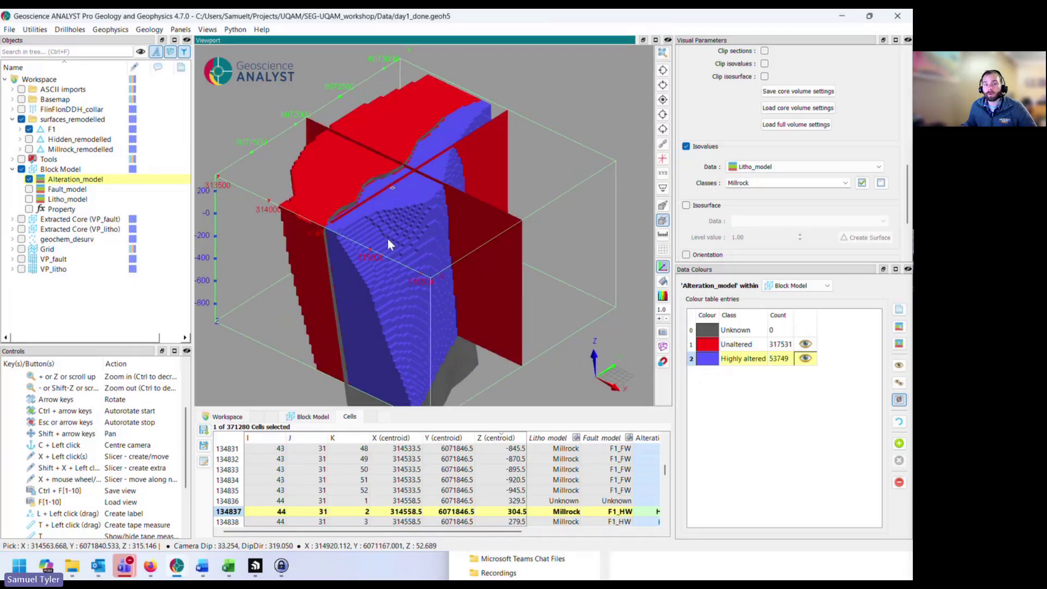
left_click_drag(388, 244, 431, 246)
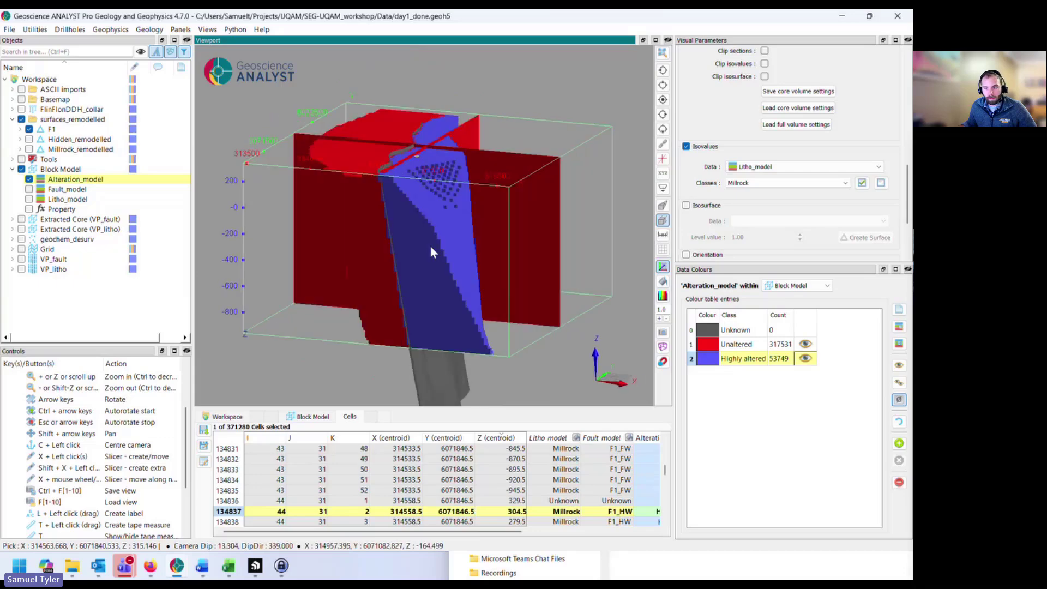
Recolour the Alteration_model classes, setting Highly altered to red (#ff0000) and Unaltered to cyan
double_click(709, 360)
left_click(355, 246)
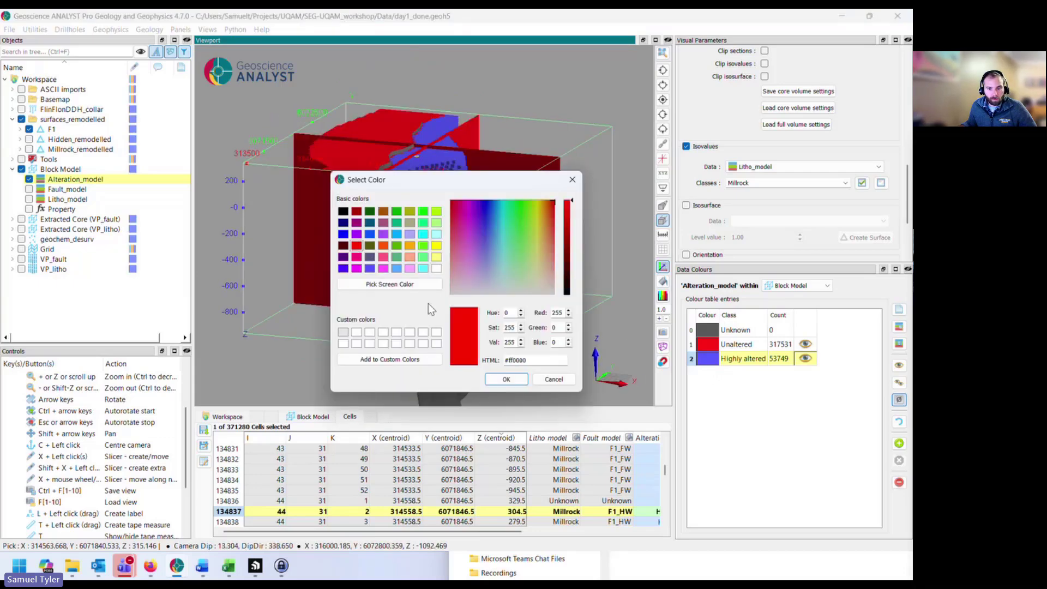
left_click(506, 379)
double_click(708, 344)
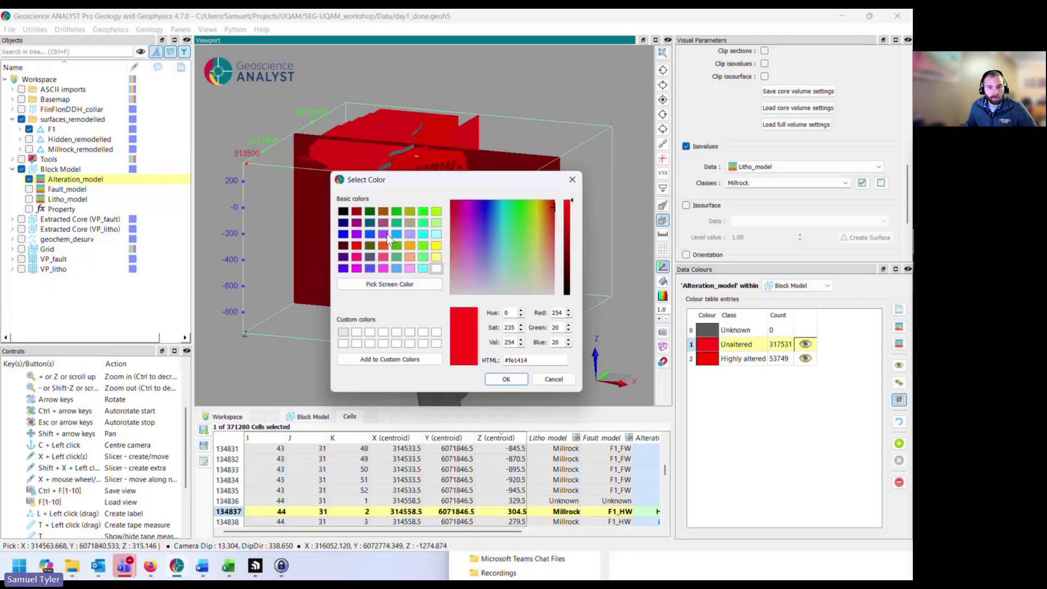
left_click(423, 234)
left_click(505, 379)
left_click_drag(464, 328, 371, 285)
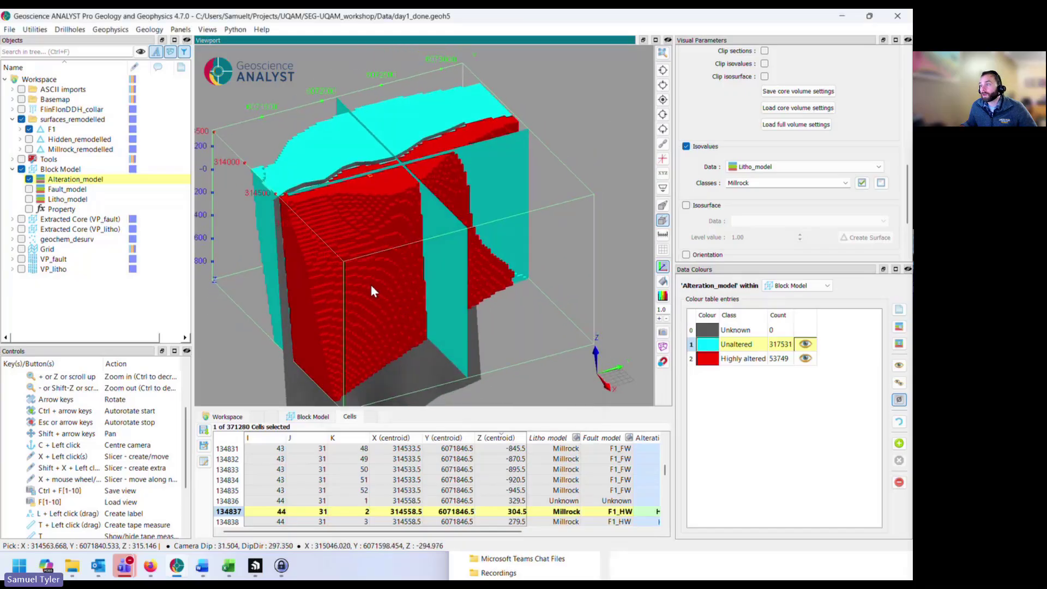